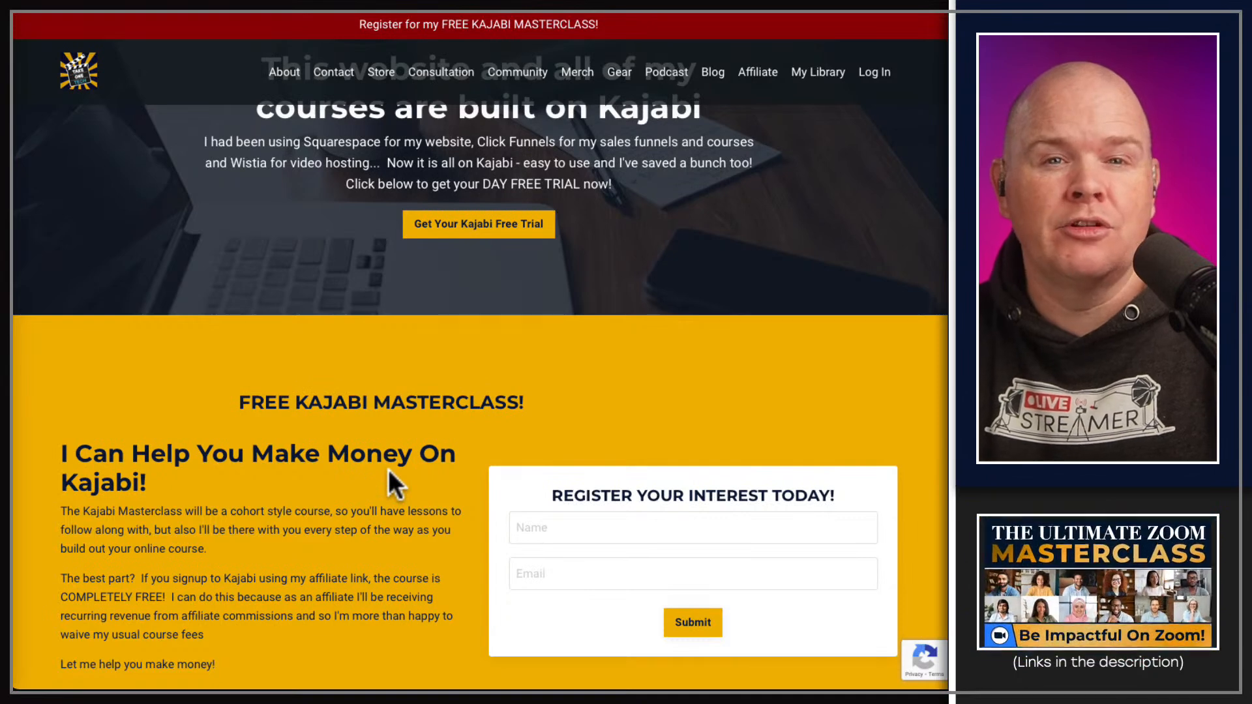
scroll(396, 467, up, 2)
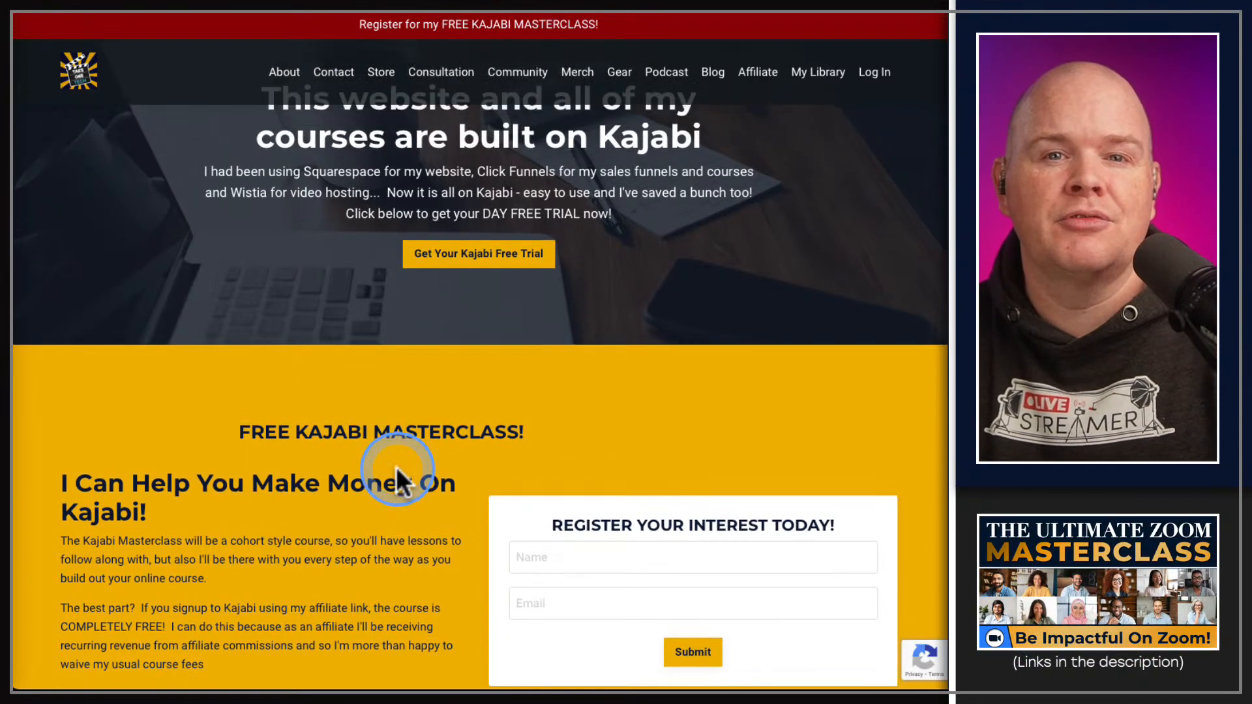
scroll(397, 467, up, 2)
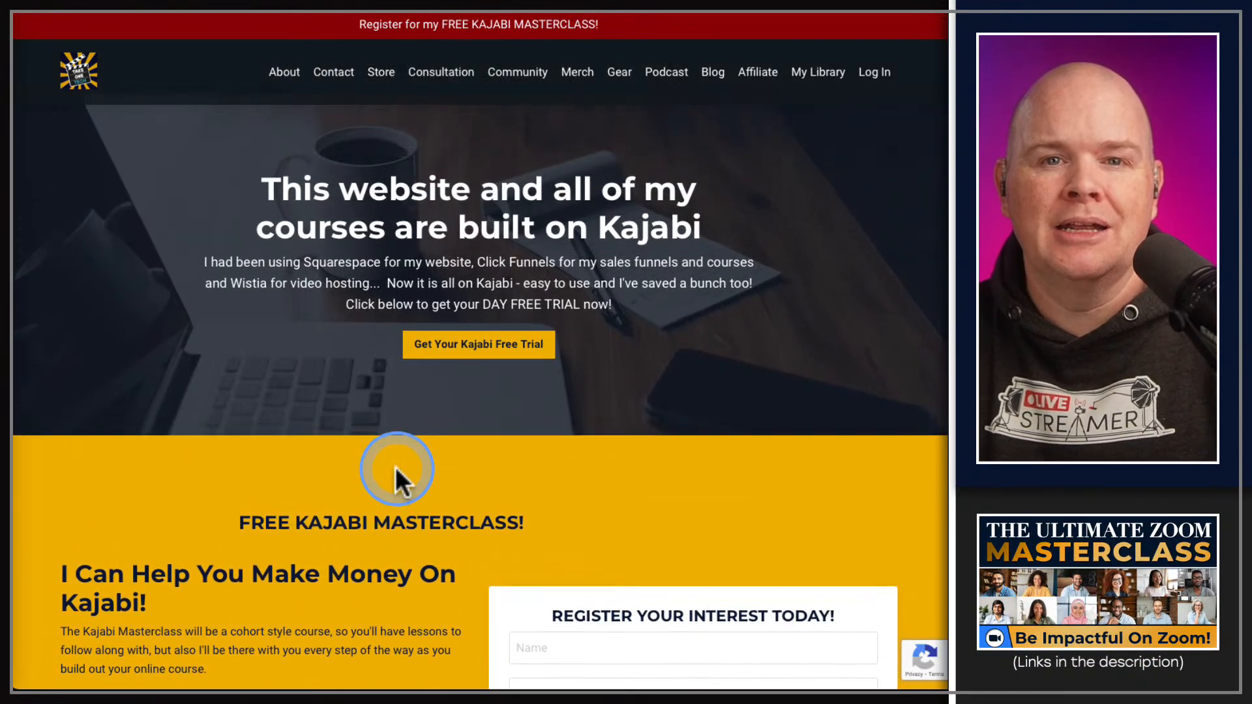
click(396, 467)
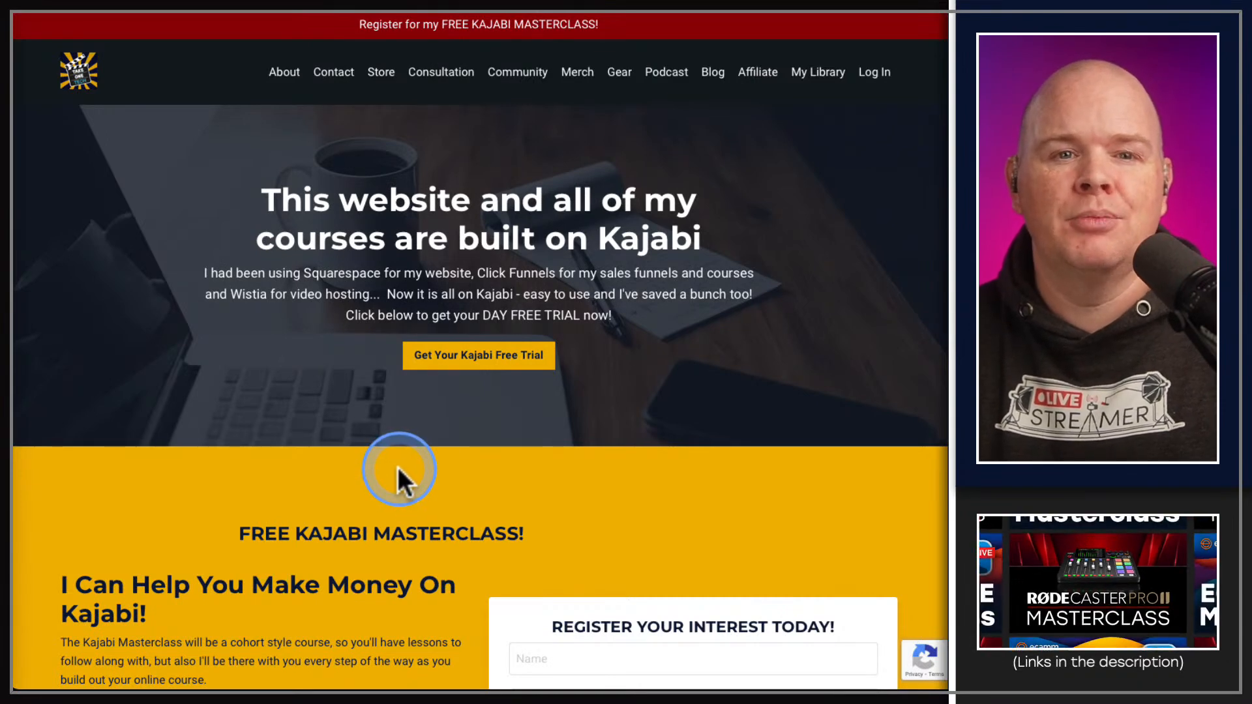
scroll(398, 467, down, 1)
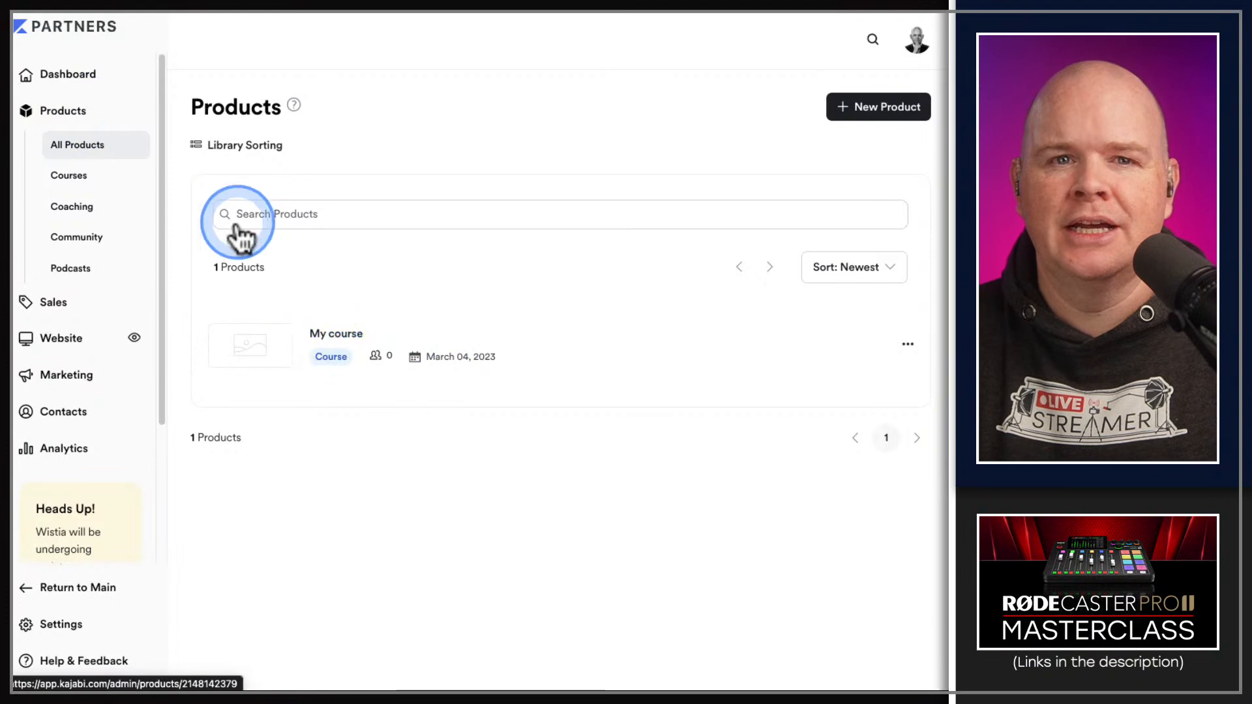
Look through the sales offers and website design sections, then return to the offers page.
click(56, 304)
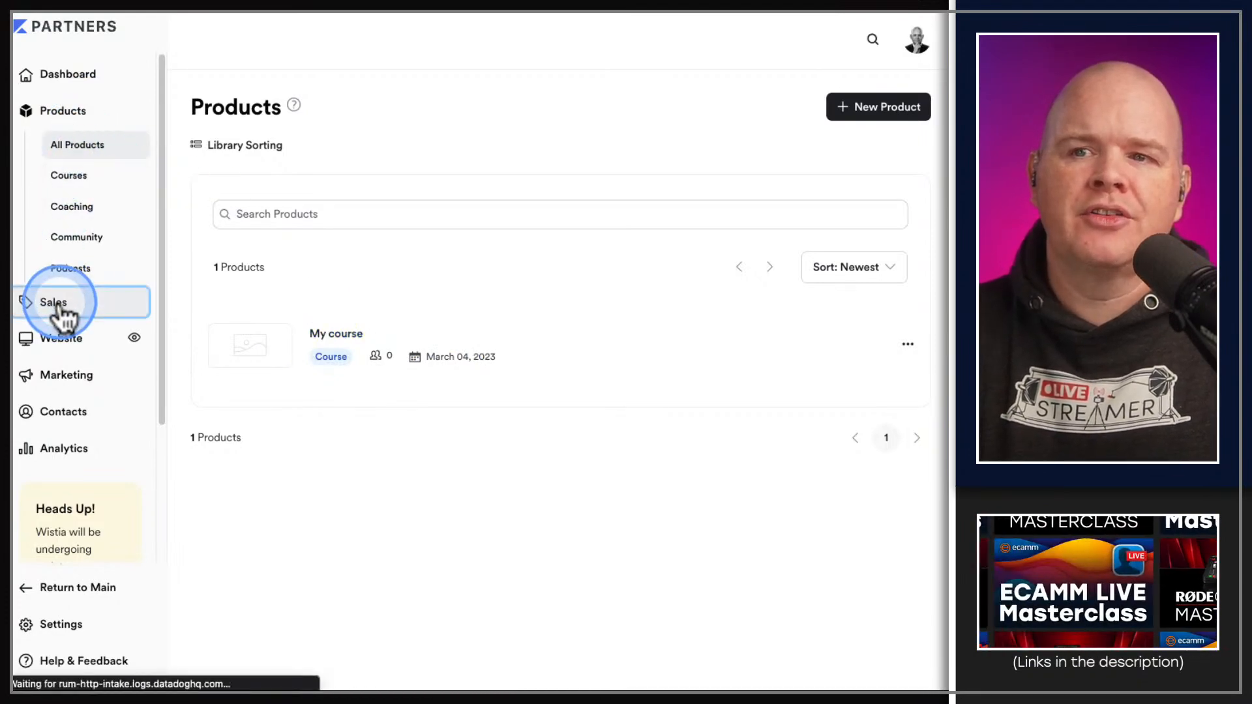
click(60, 308)
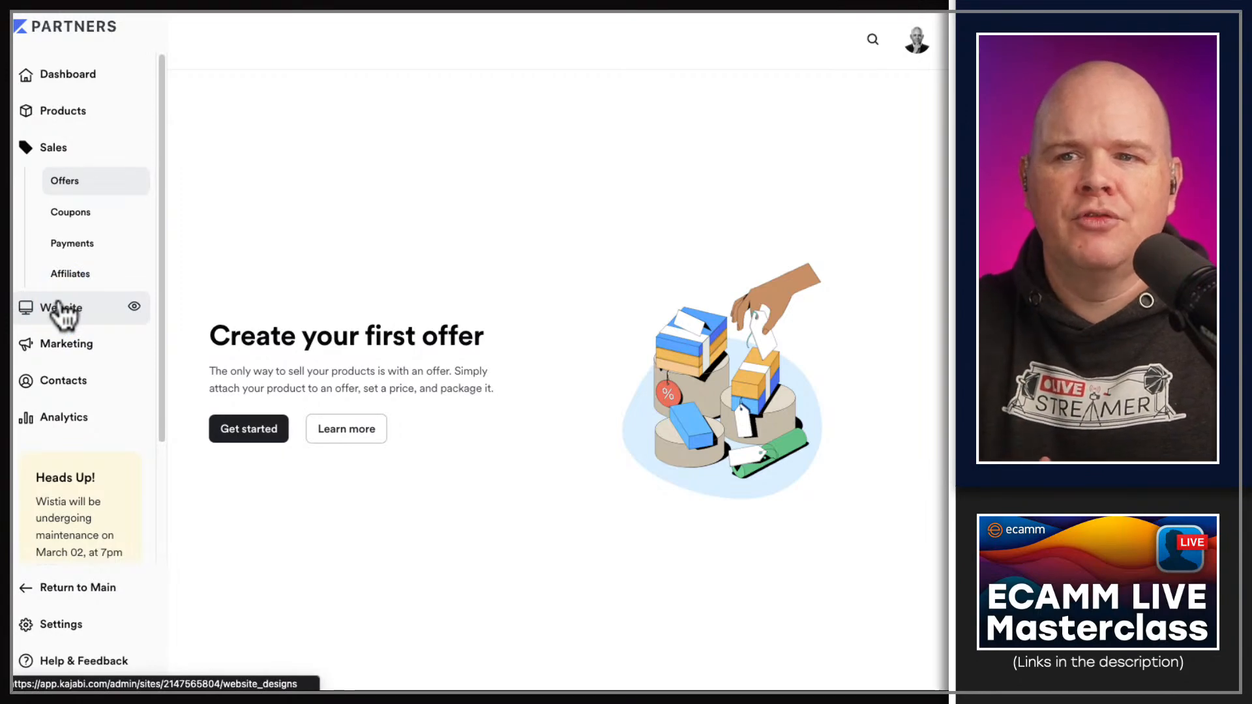
click(52, 112)
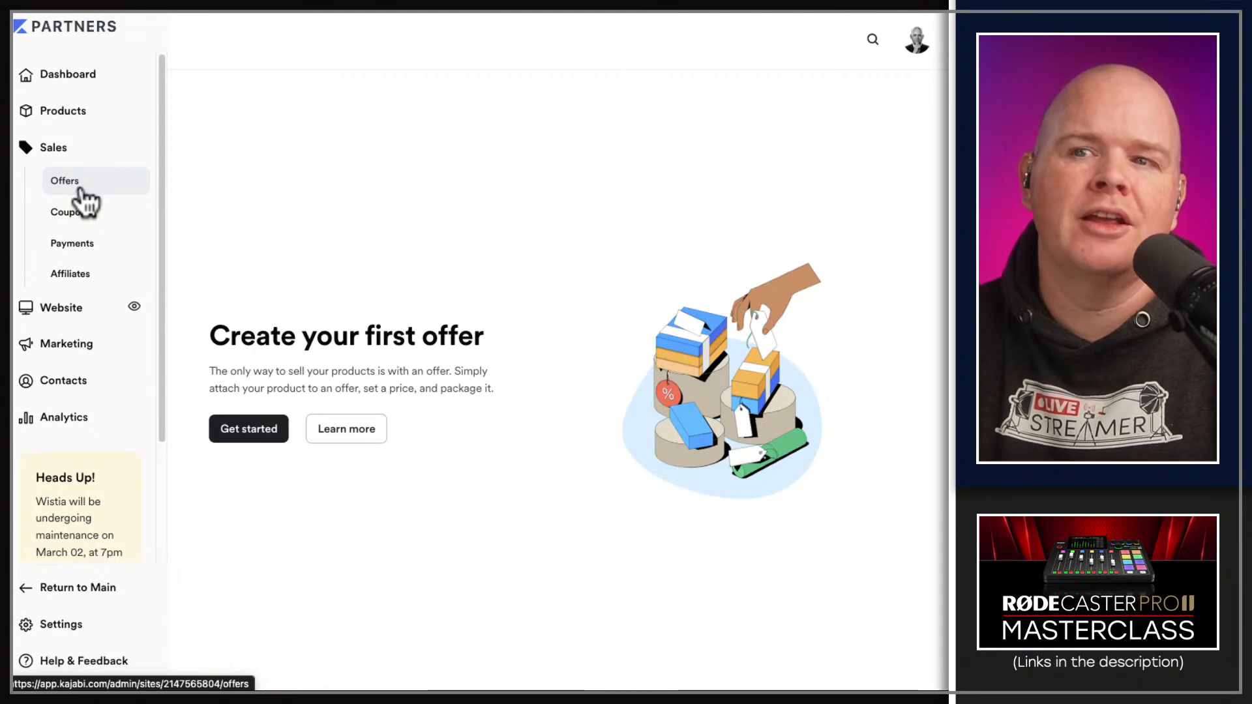
click(60, 114)
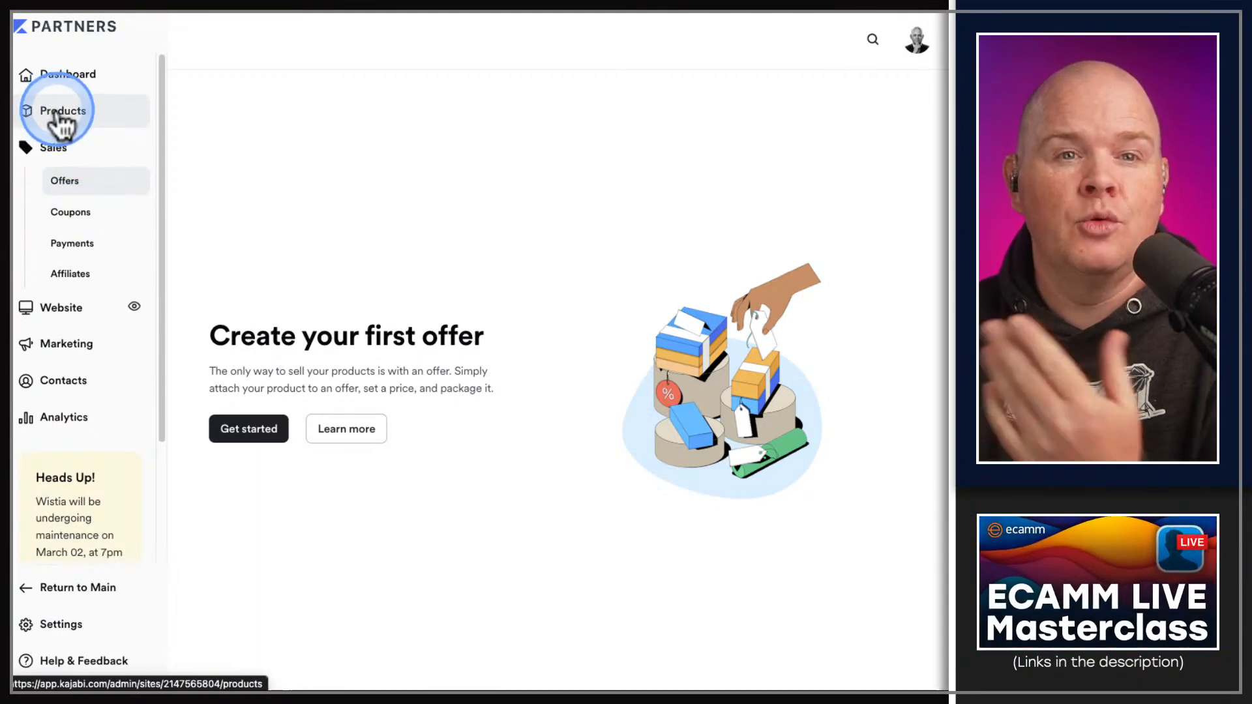
click(70, 184)
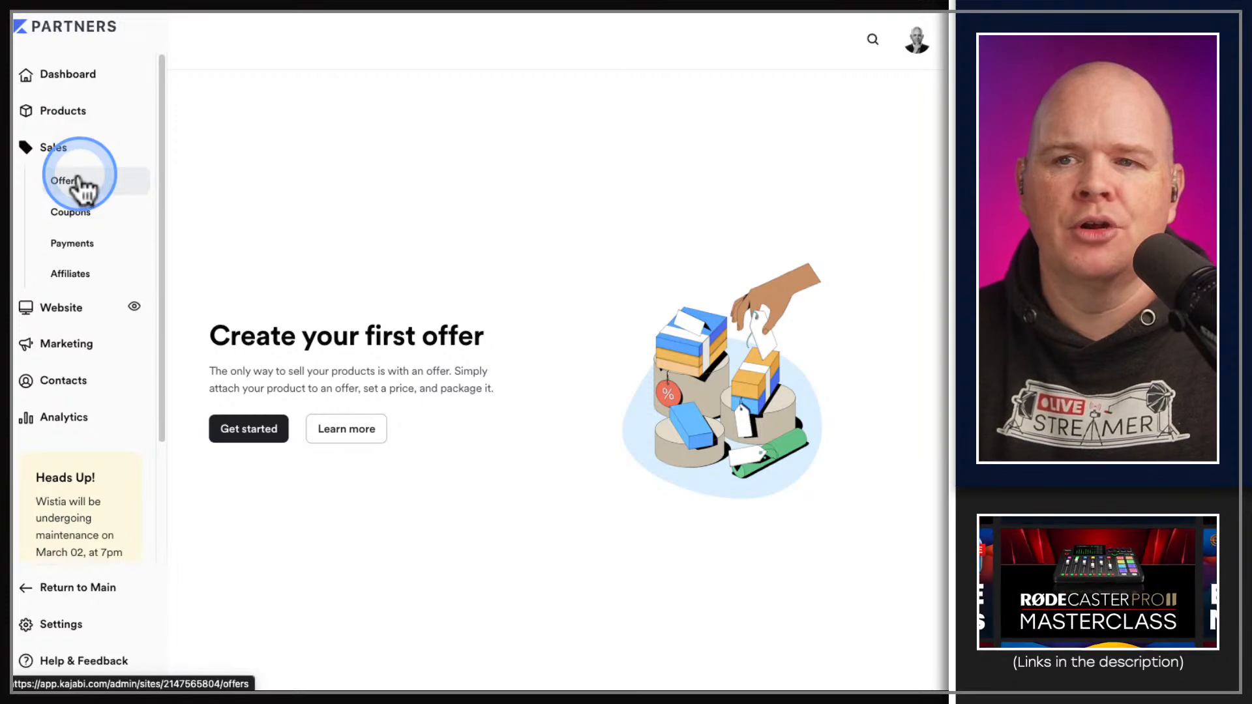
click(72, 308)
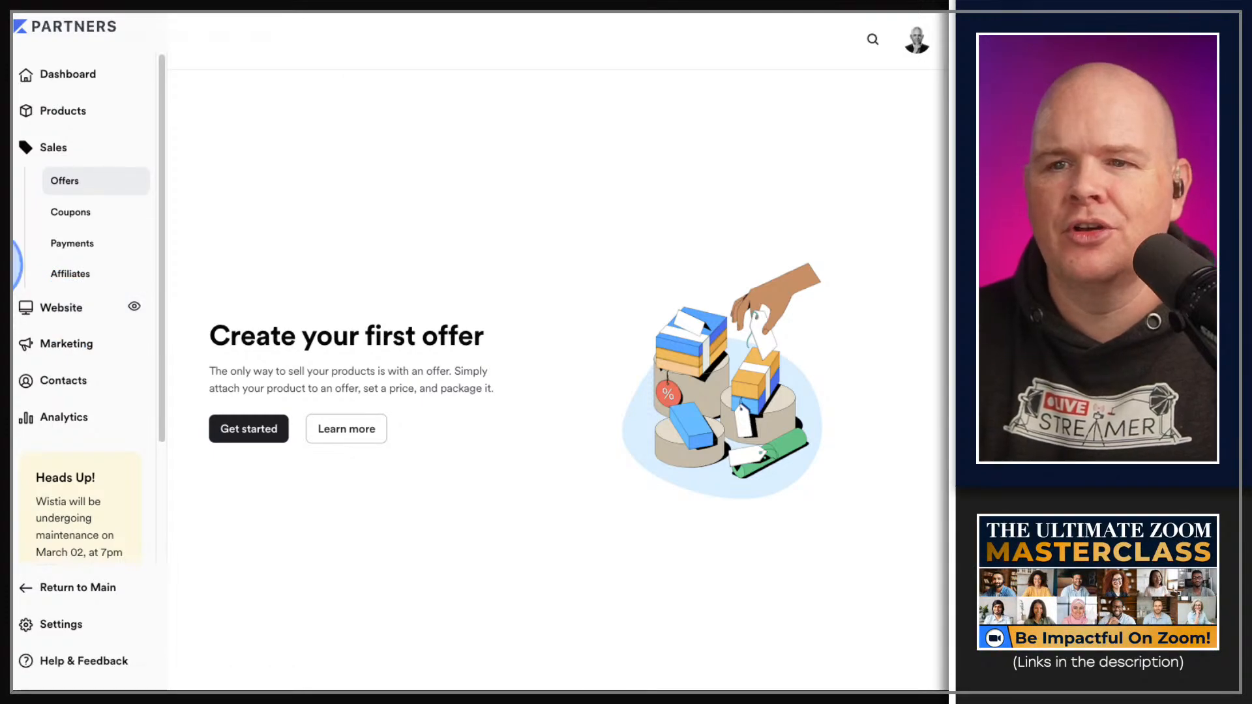
click(70, 318)
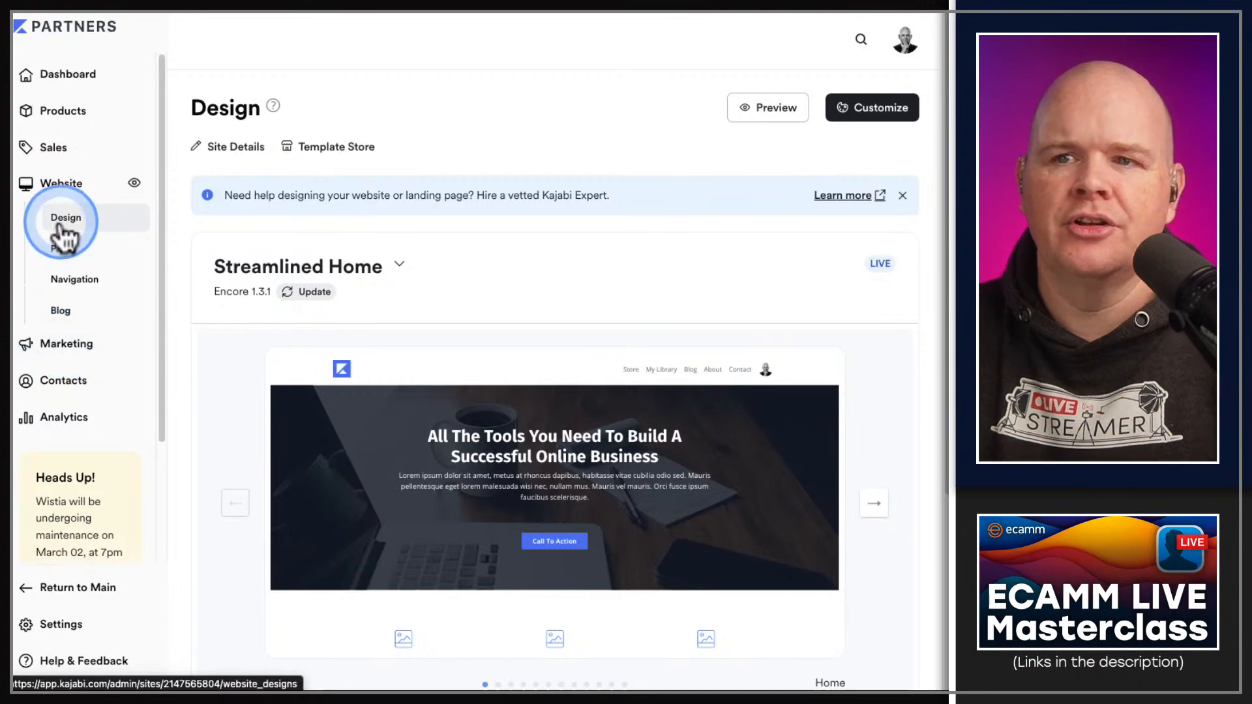
click(55, 155)
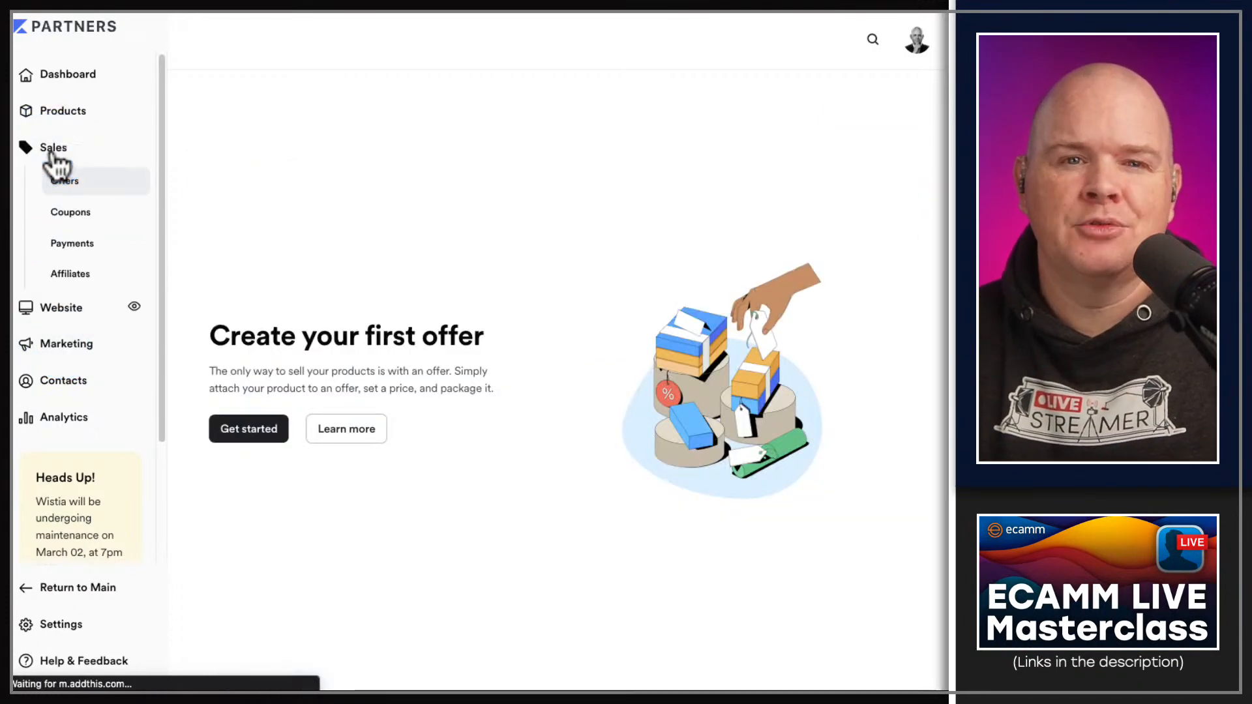
Start a new offer and title it "Basic - Monthly".
click(258, 430)
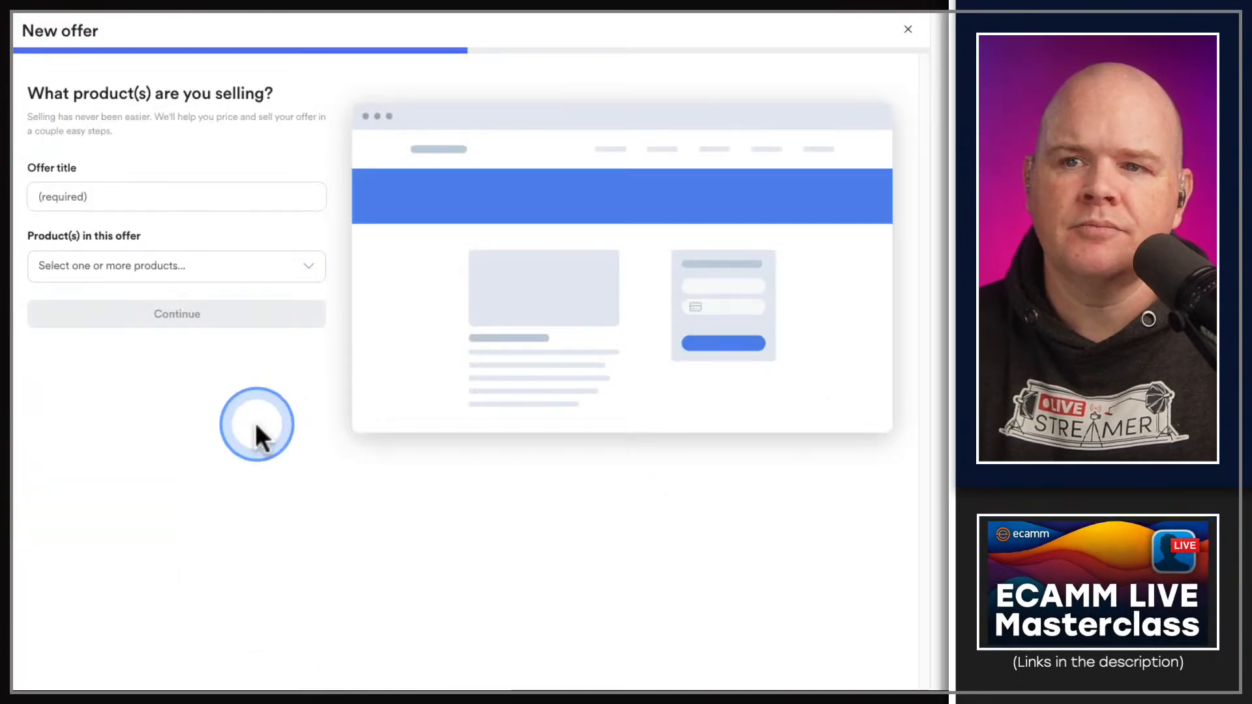
click(93, 201)
text(A)
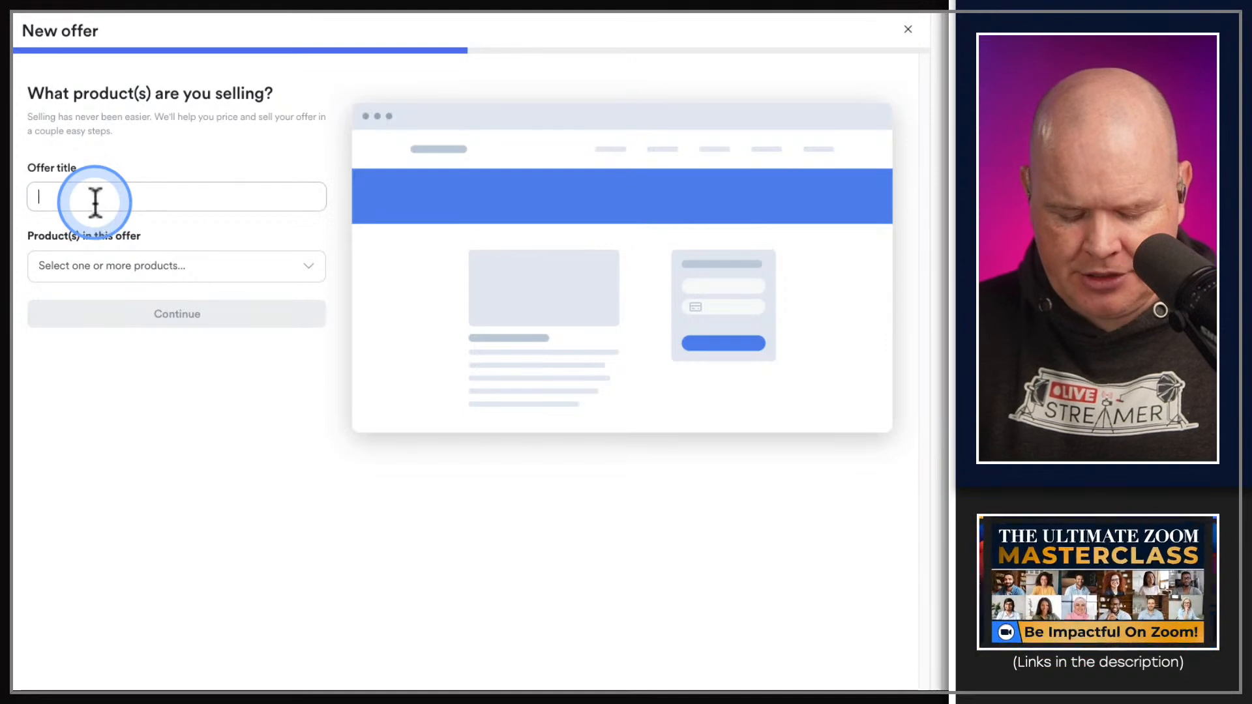
key(BackSpace)
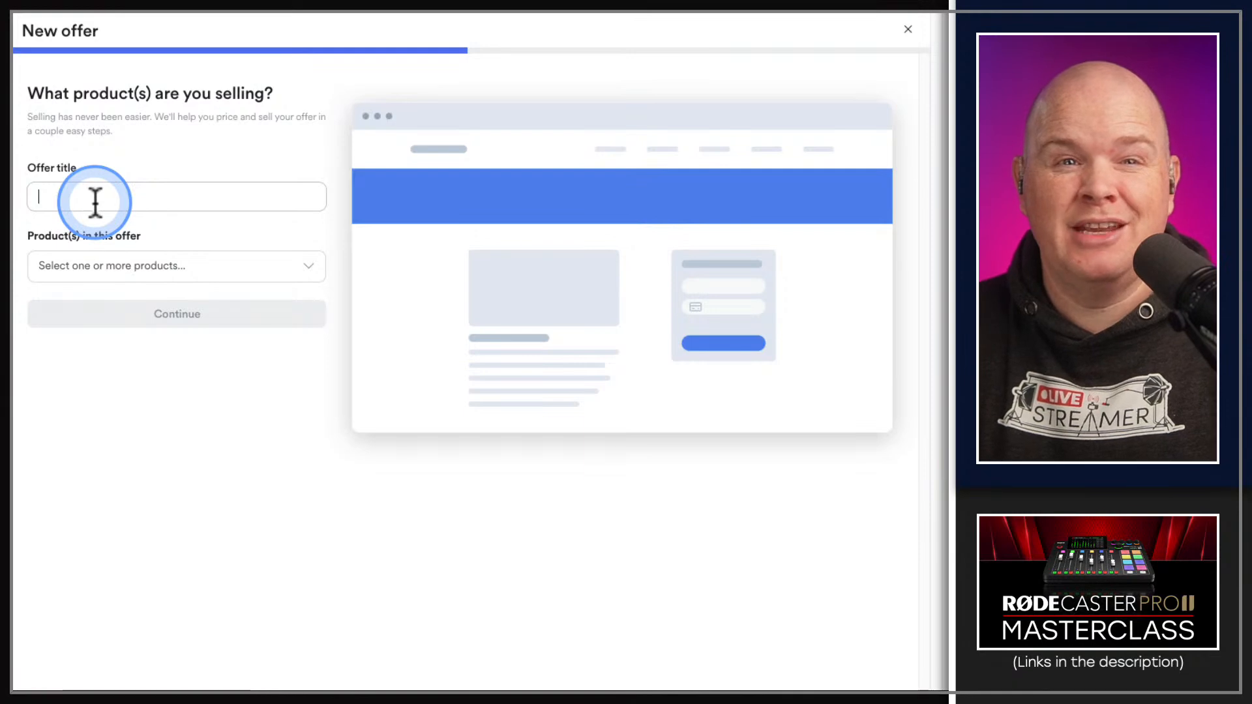
text(Basic)
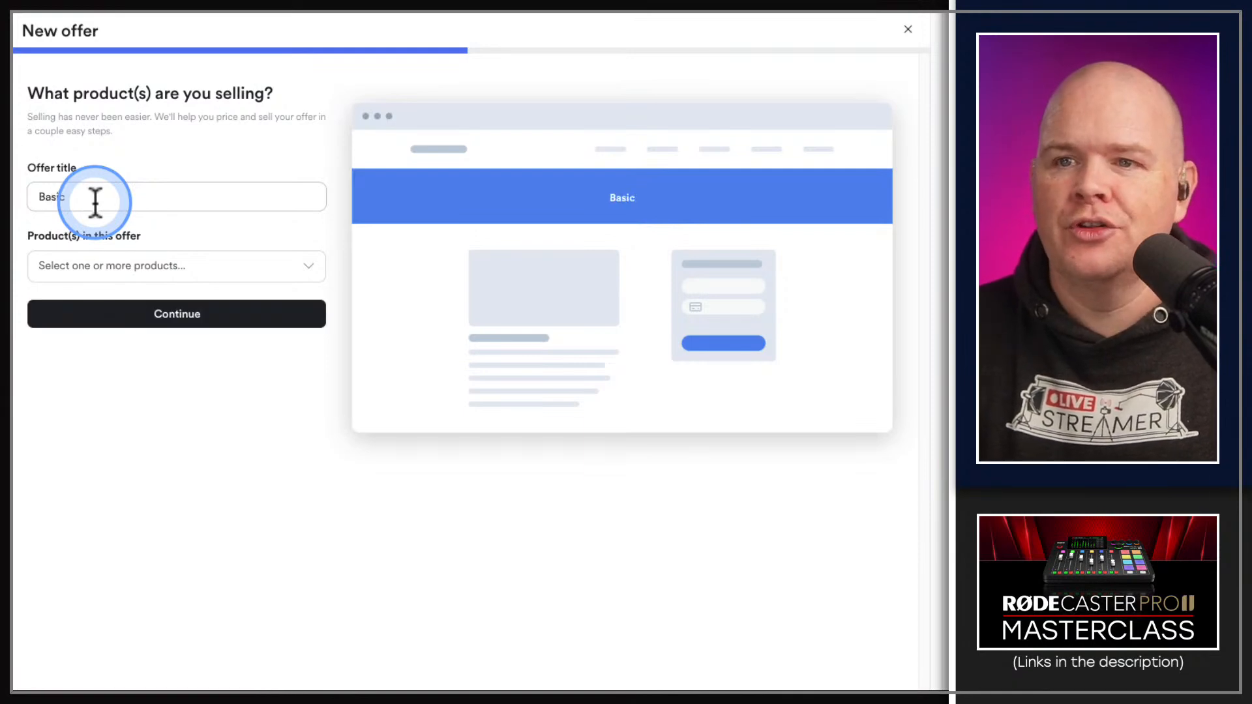
text( -)
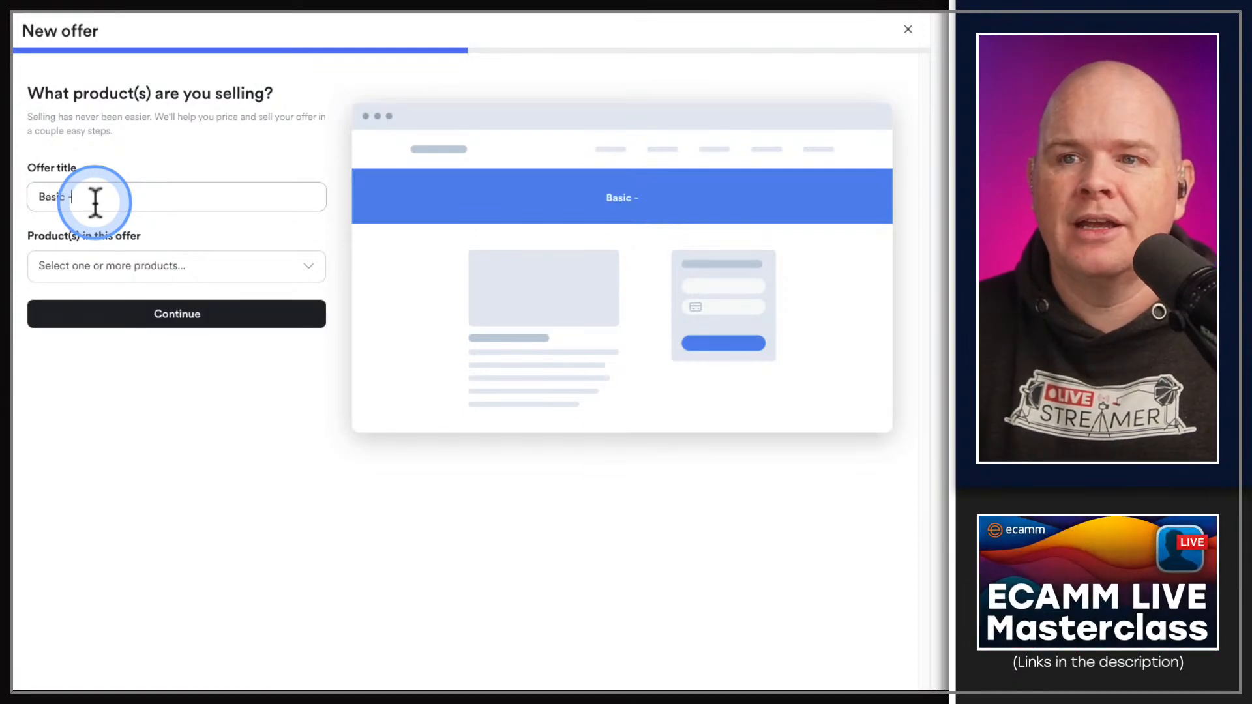
text( Monthly)
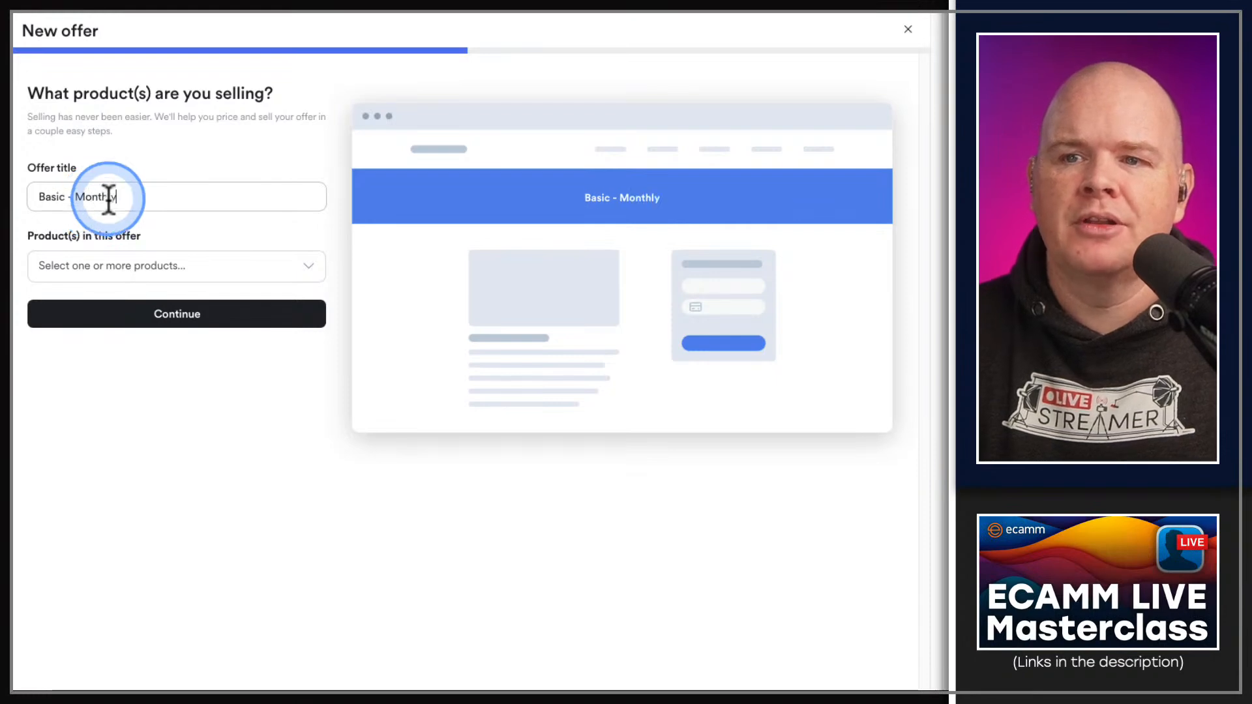
Add My course to the Basic - Monthly offer, continue to its pricing, and close the offer setup.
click(279, 277)
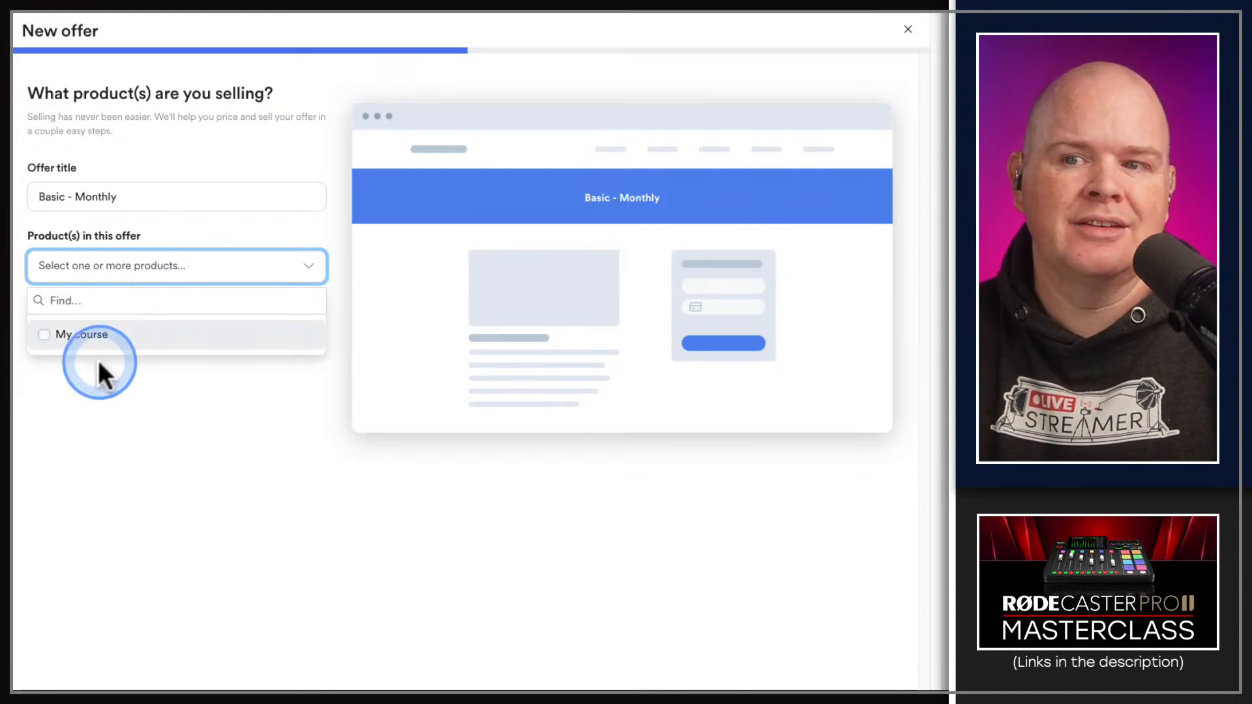
click(44, 336)
click(213, 388)
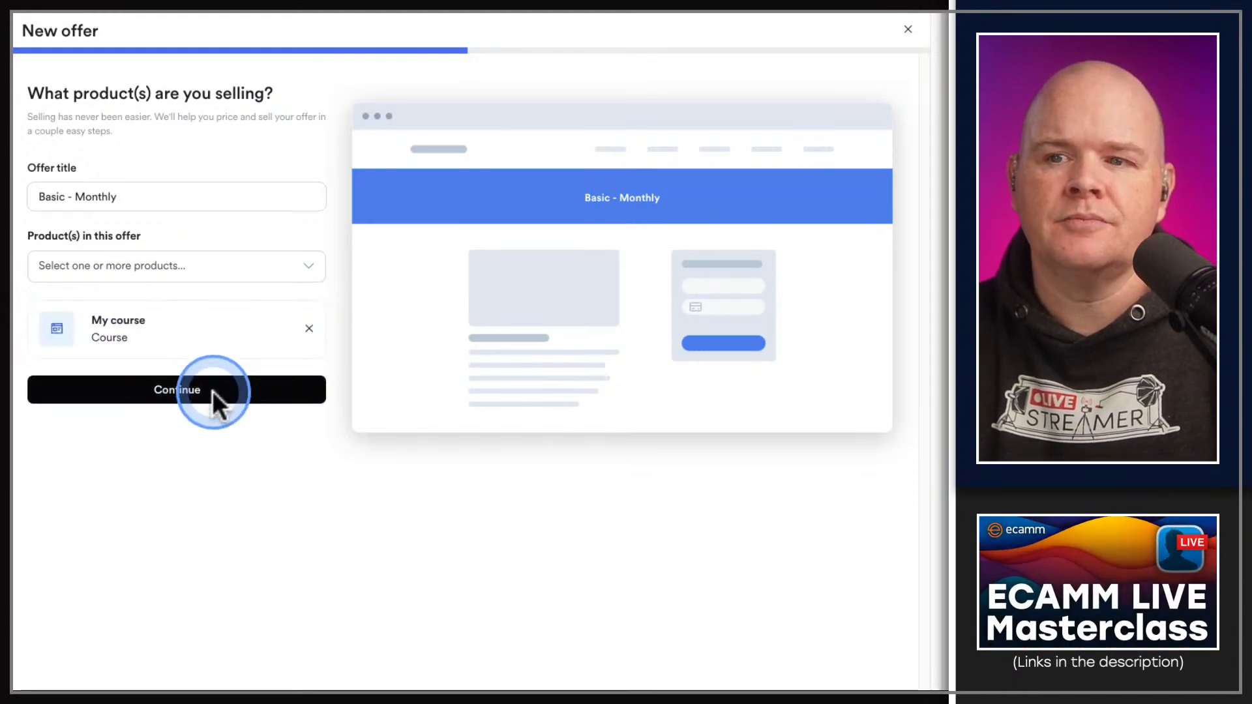
click(213, 391)
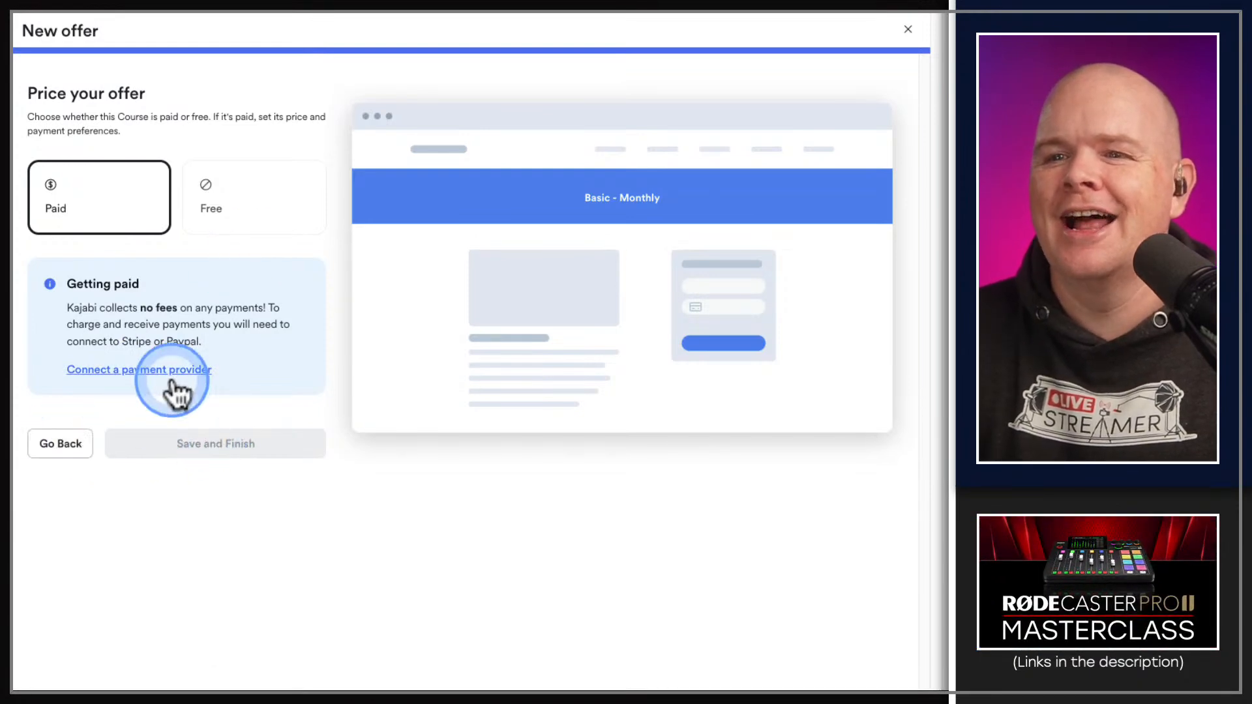
click(907, 31)
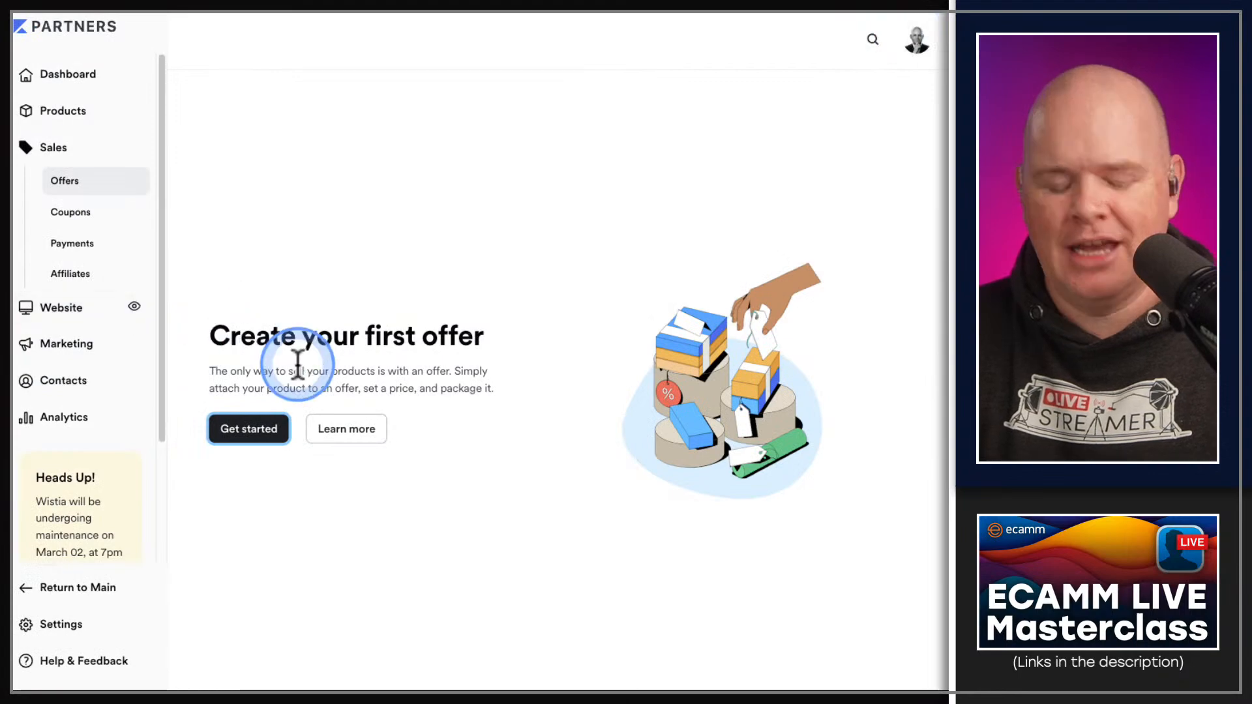
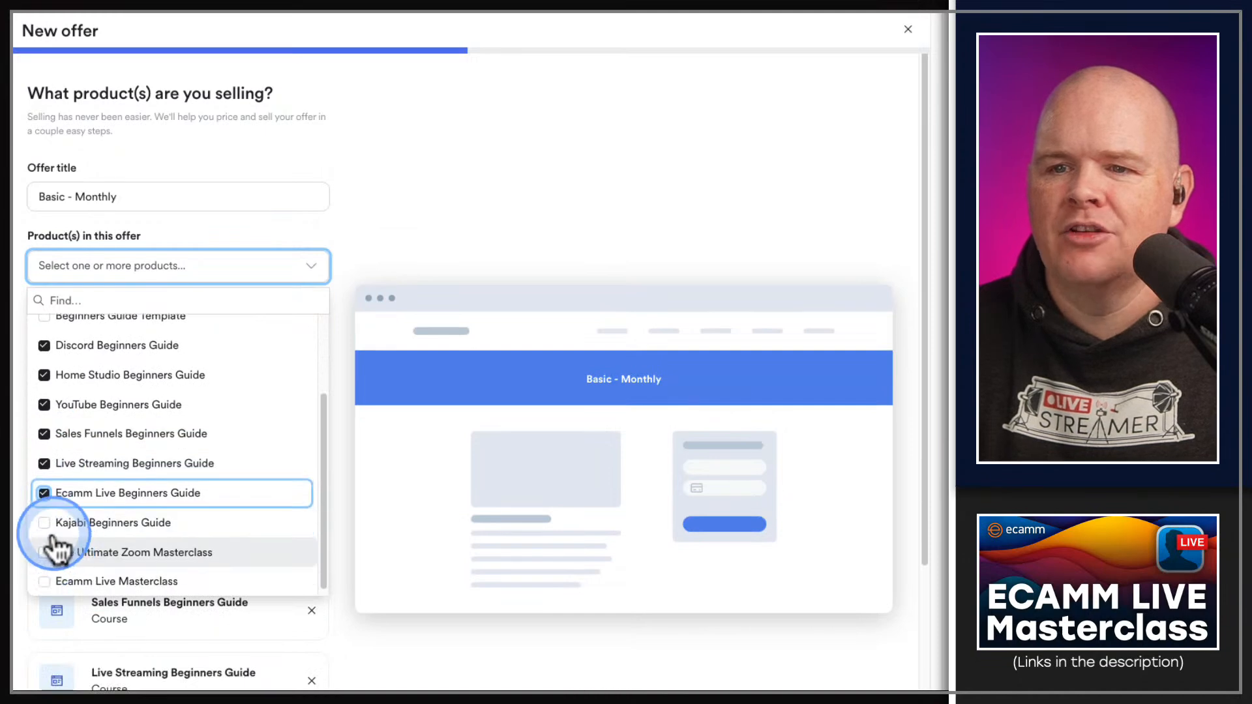
Add Kajabi Beginners Guide, The Ultimate Zoom Masterclass and Ecamm Live Masterclass to the Basic - Monthly offer and continue to pricing.
click(65, 528)
scroll(66, 541, down, 1)
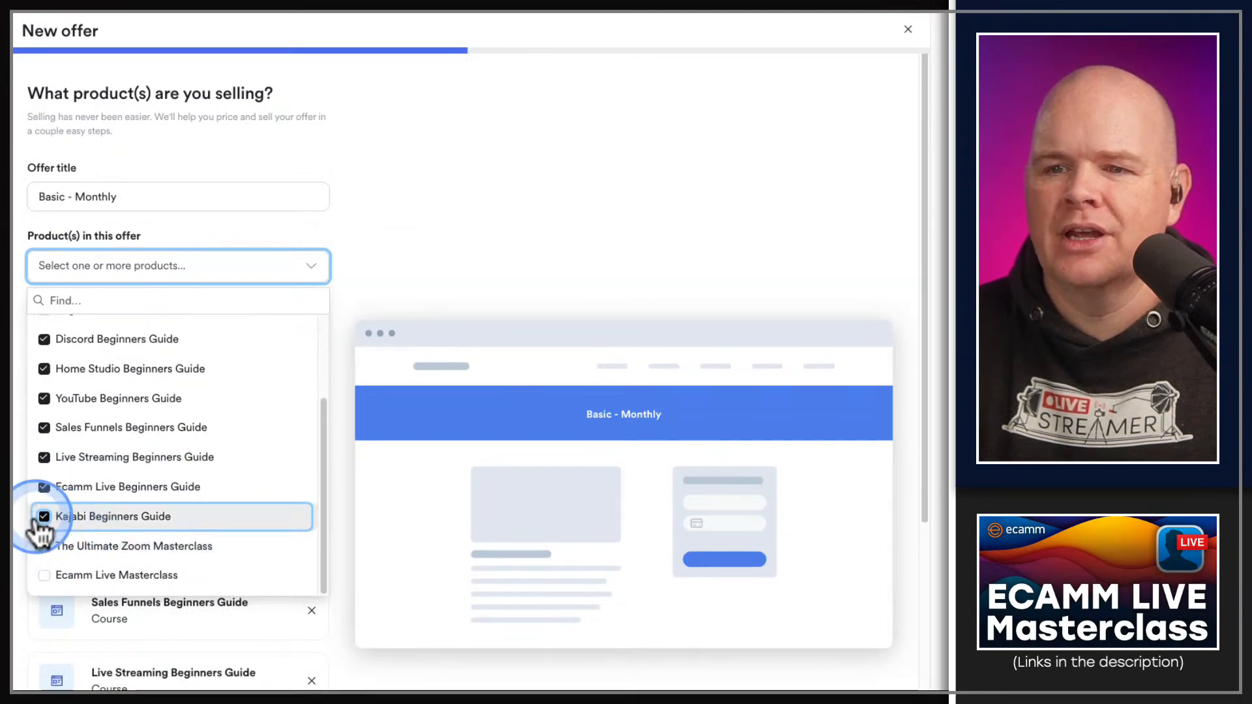
click(44, 548)
scroll(97, 528, up, 4)
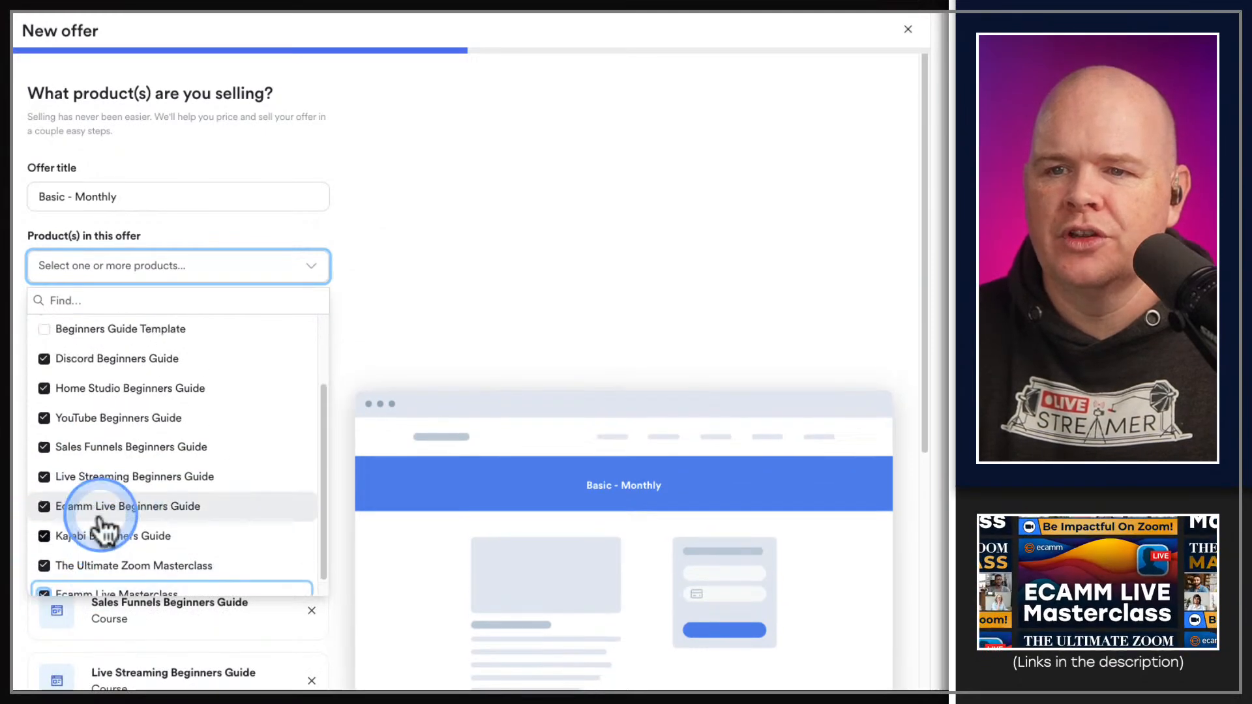
scroll(159, 475, up, 1)
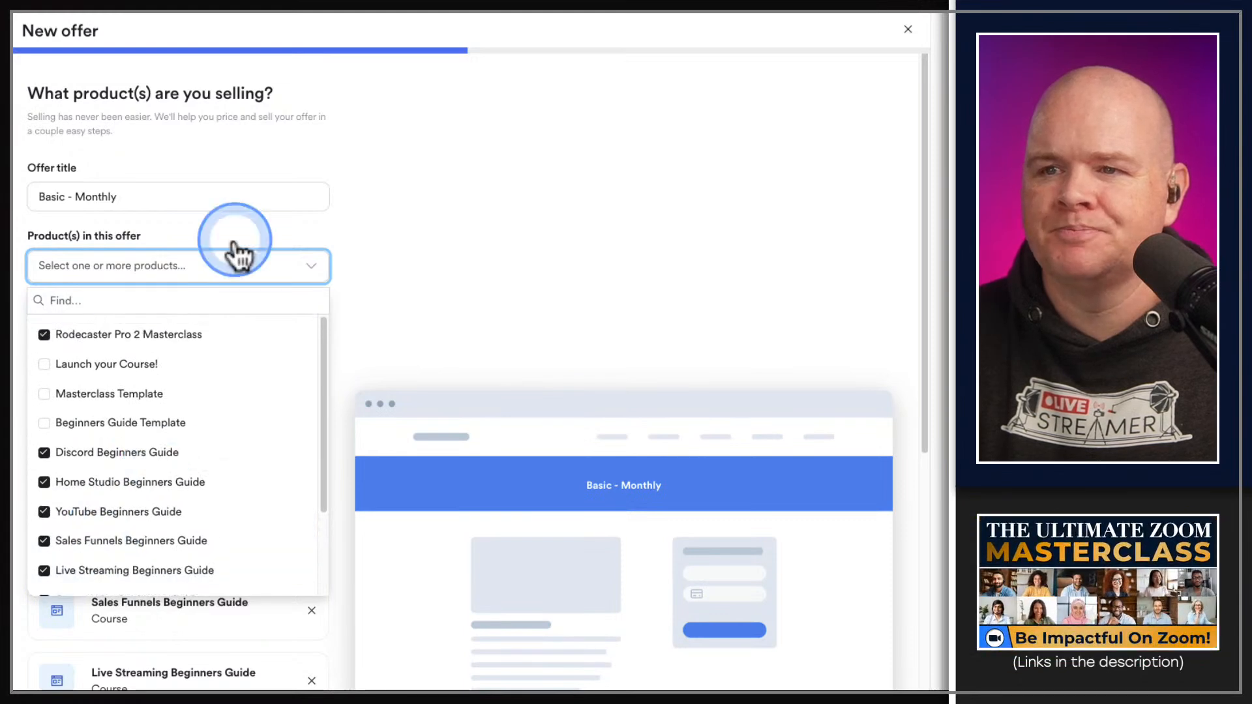
click(312, 264)
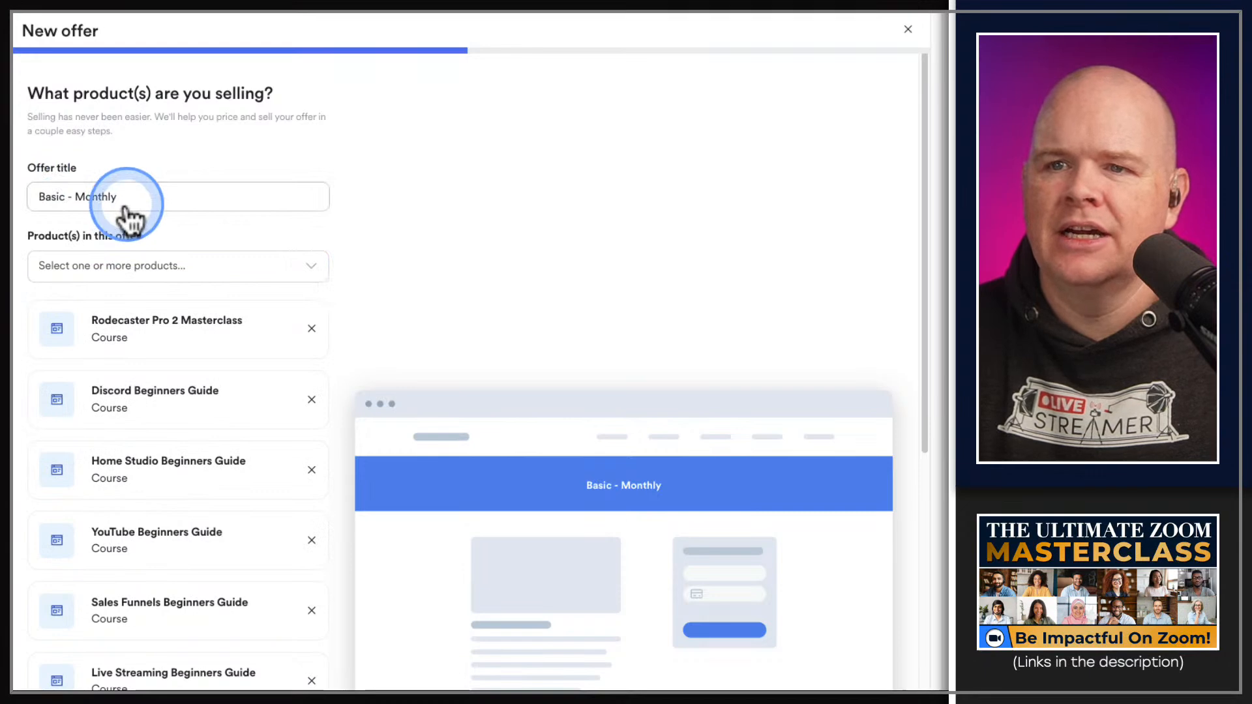
scroll(123, 163, down, 1)
scroll(178, 246, down, 5)
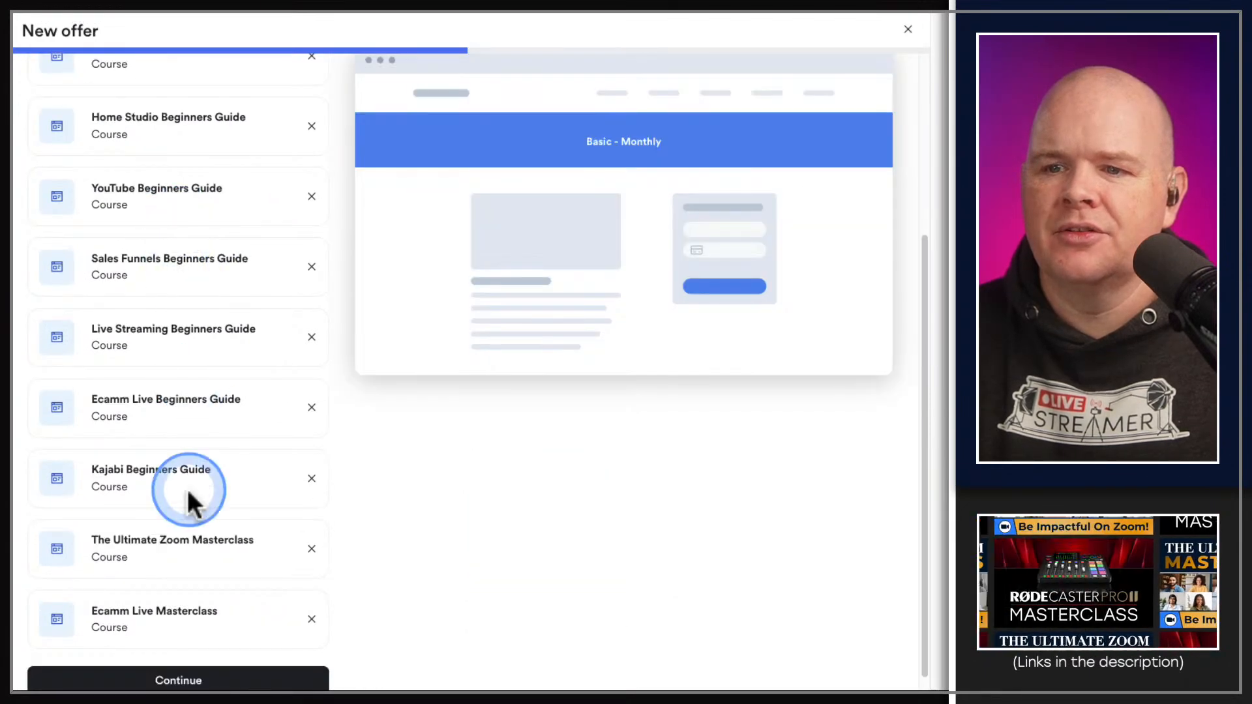
scroll(187, 495, down, 1)
click(182, 664)
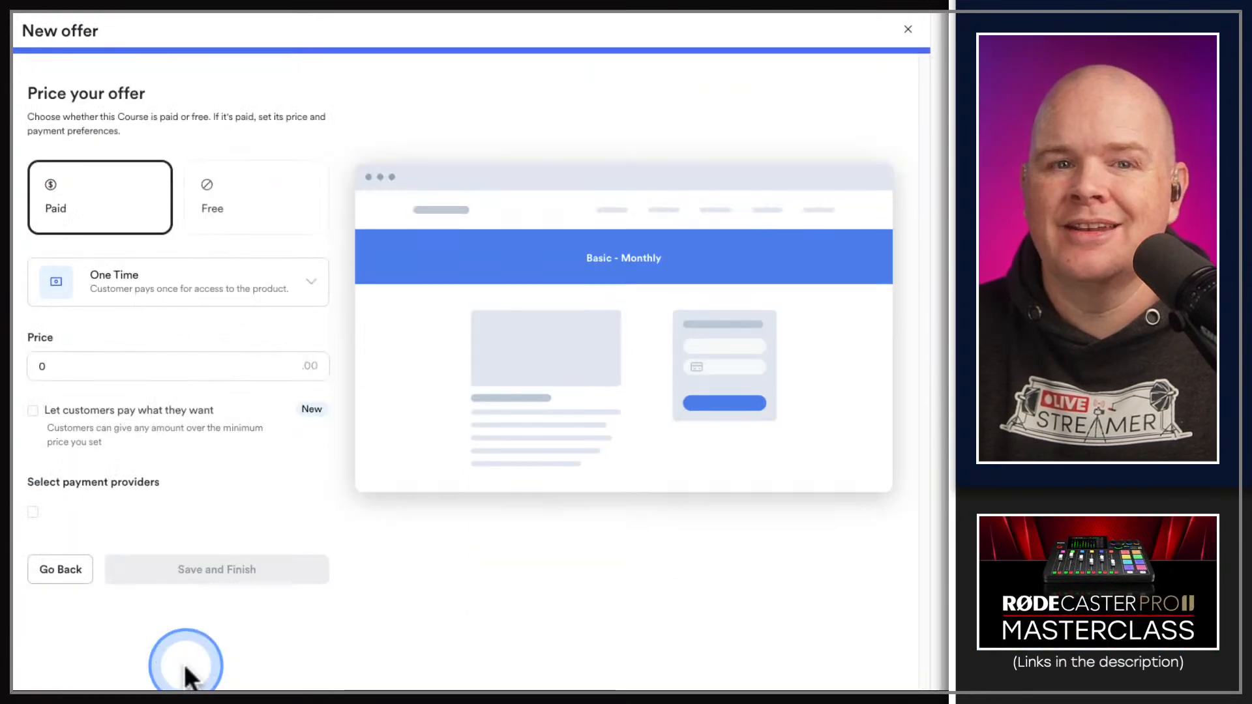
Make the Basic - Monthly offer a paid subscription with a price of 47.
click(181, 193)
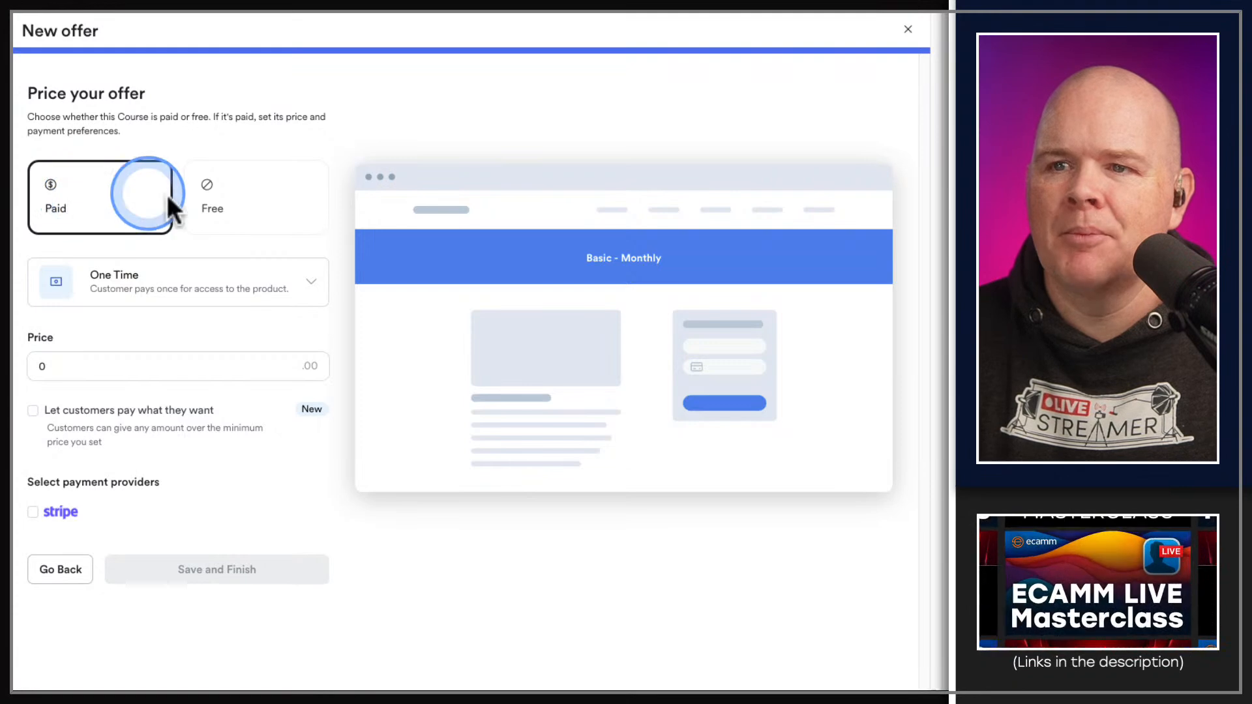
click(314, 290)
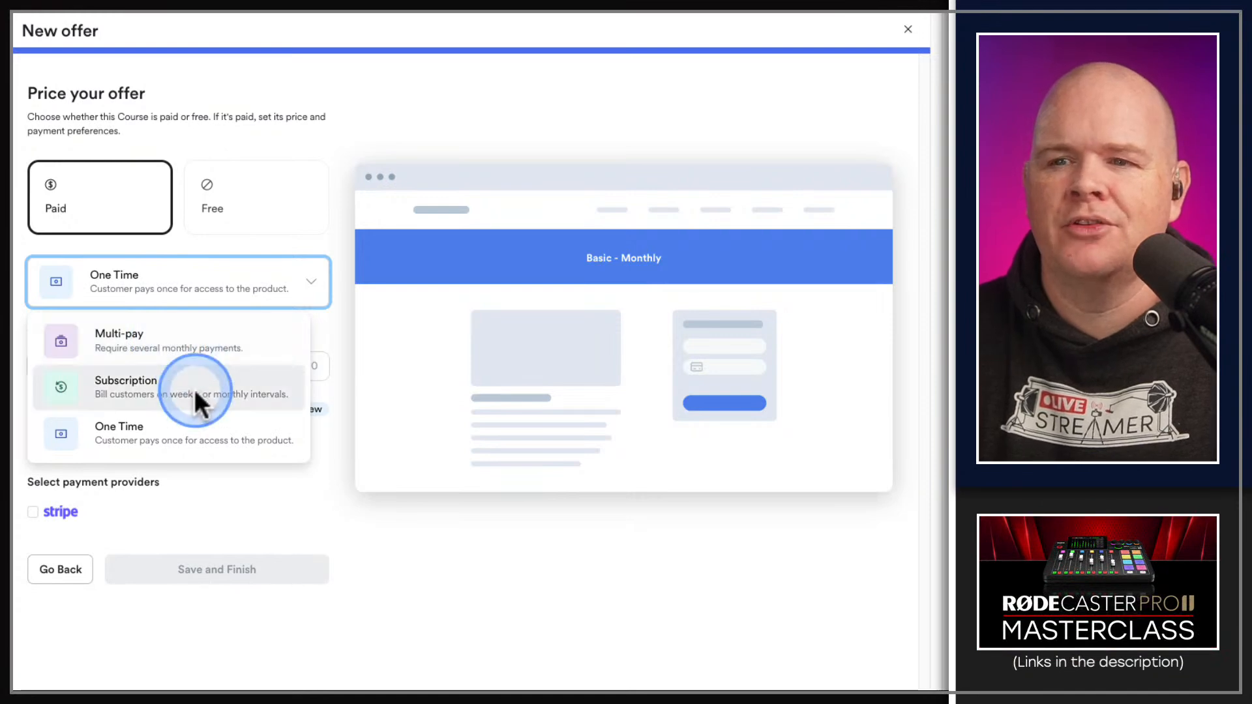
click(126, 388)
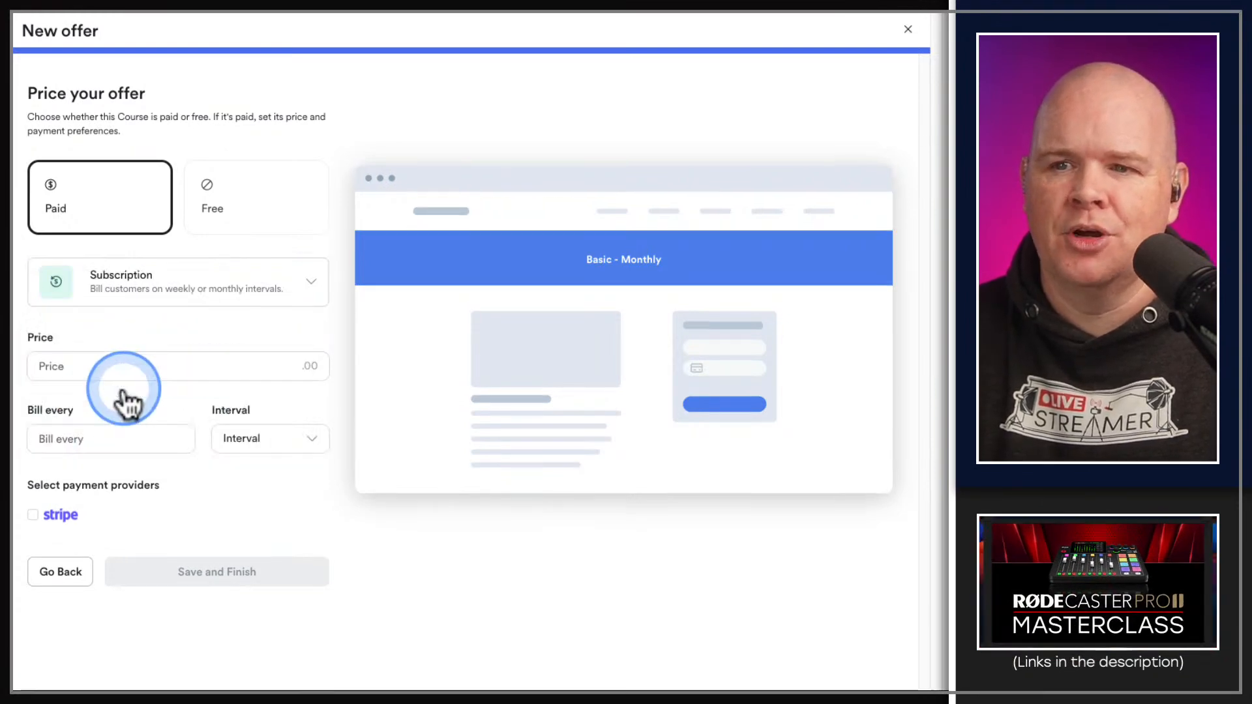
click(179, 370)
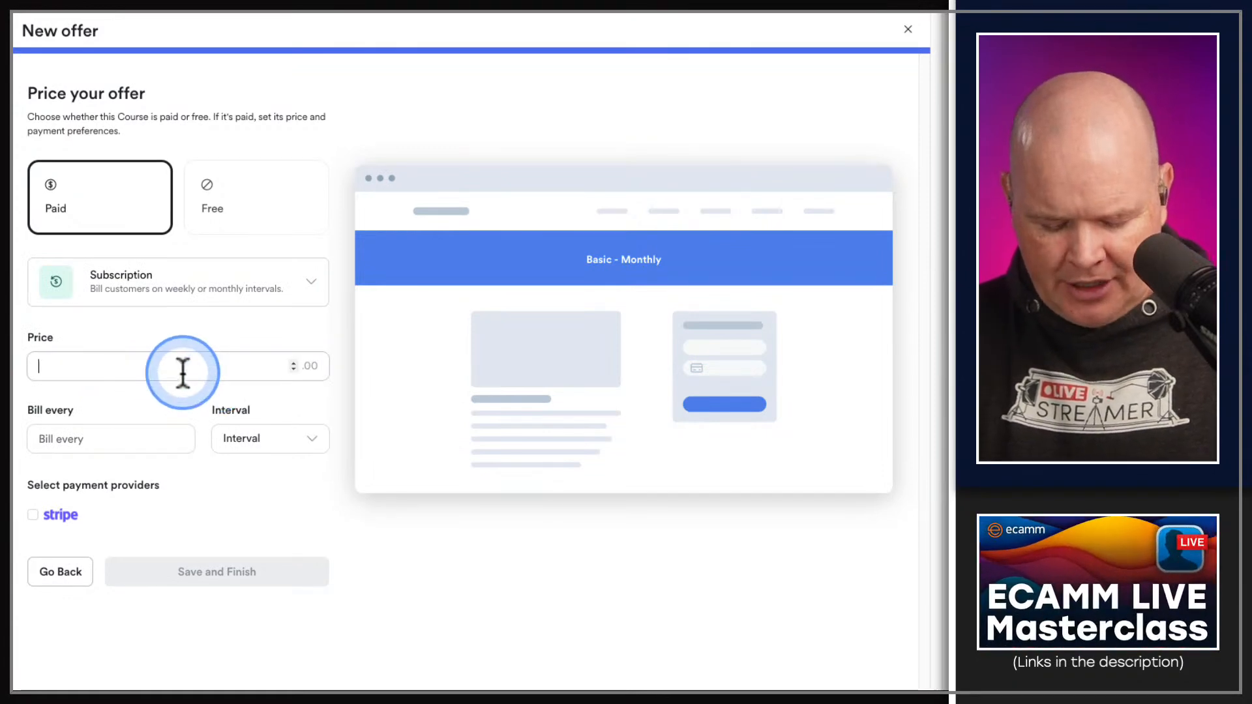
text(47)
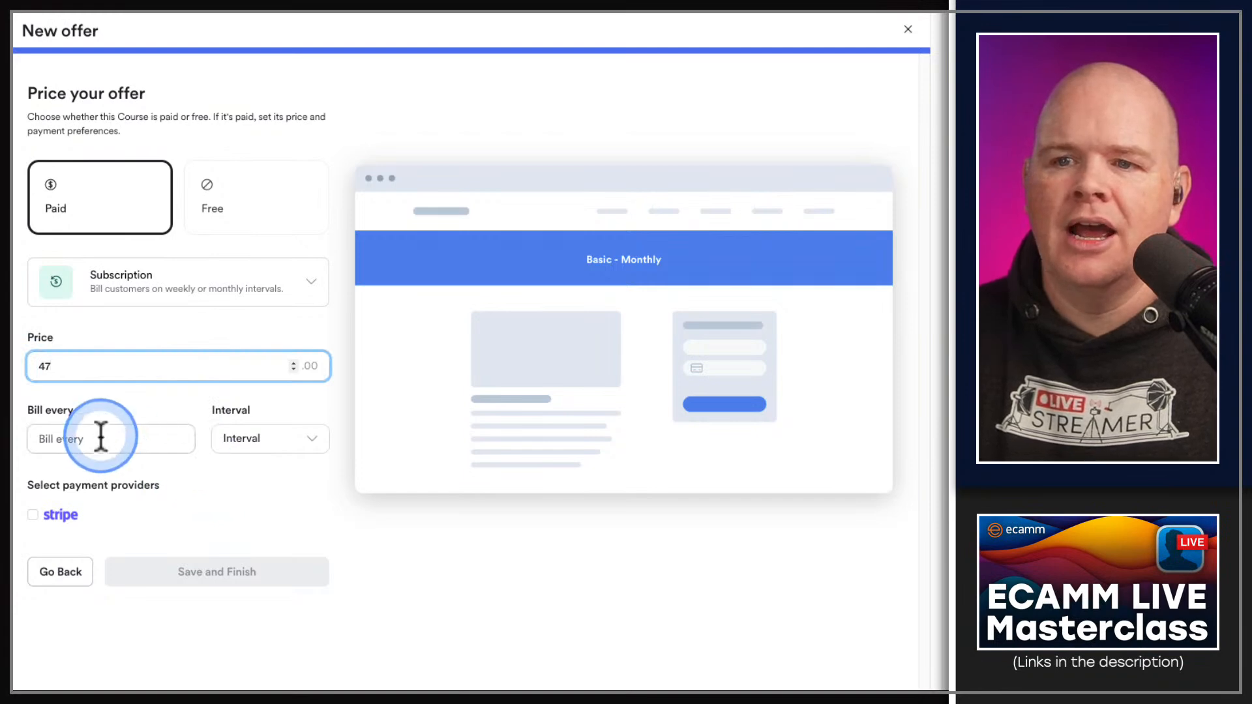
Bill the Basic - Monthly subscription every 1 month through Stripe, and save the finished offer.
click(256, 449)
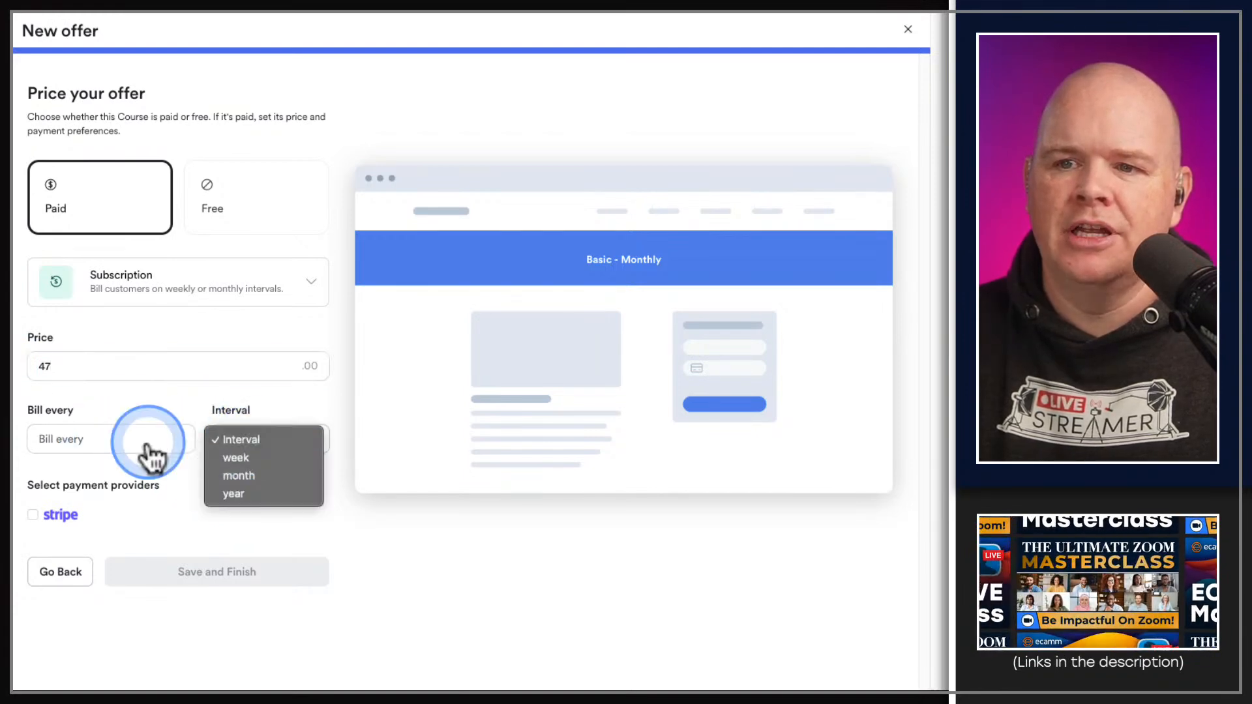
click(277, 475)
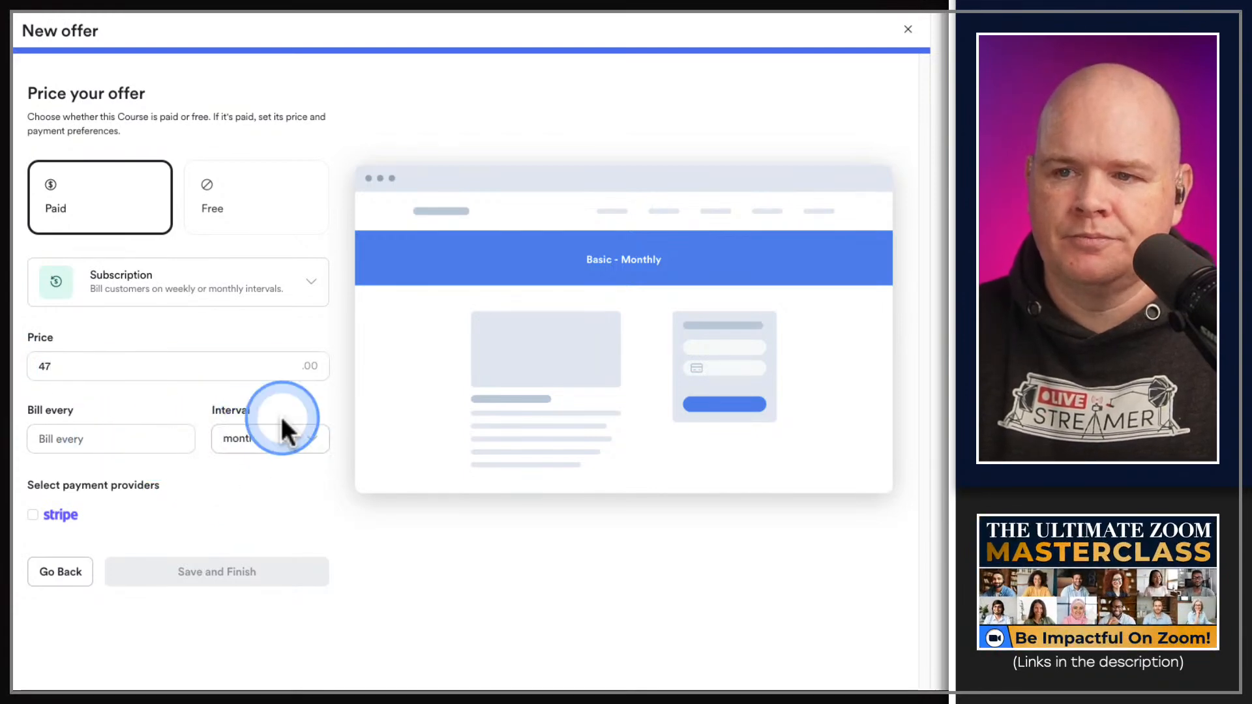
click(283, 437)
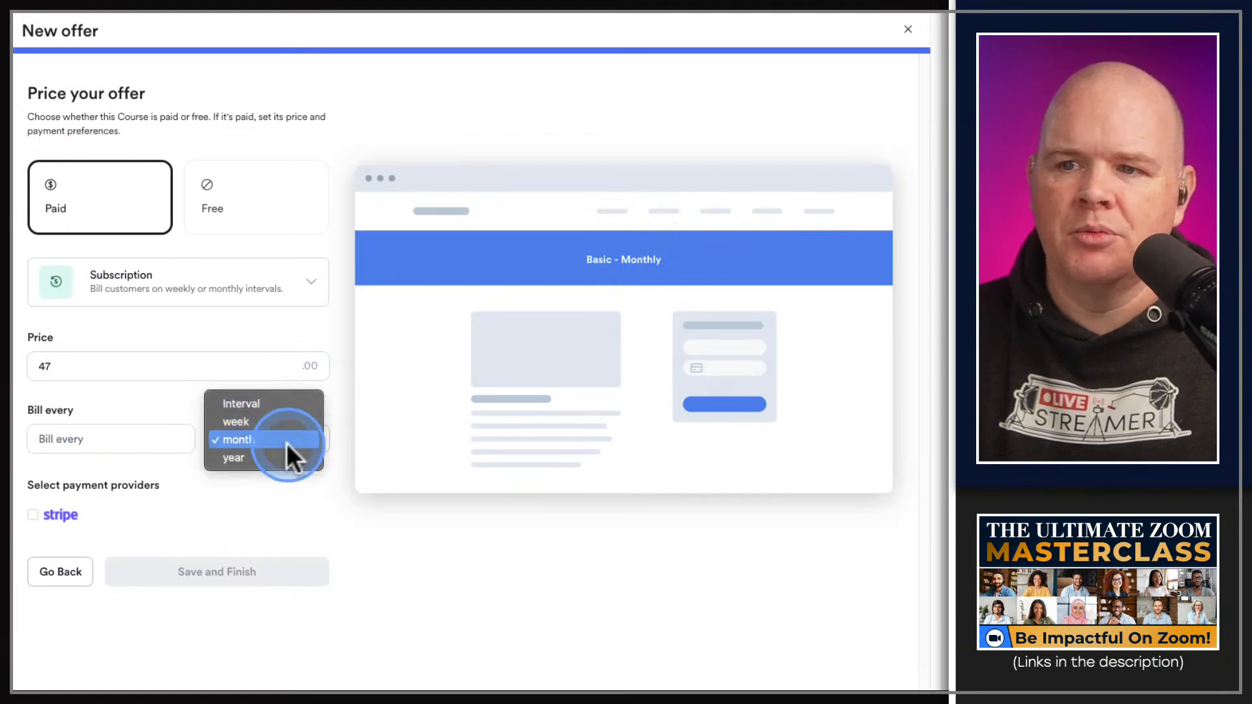
click(156, 472)
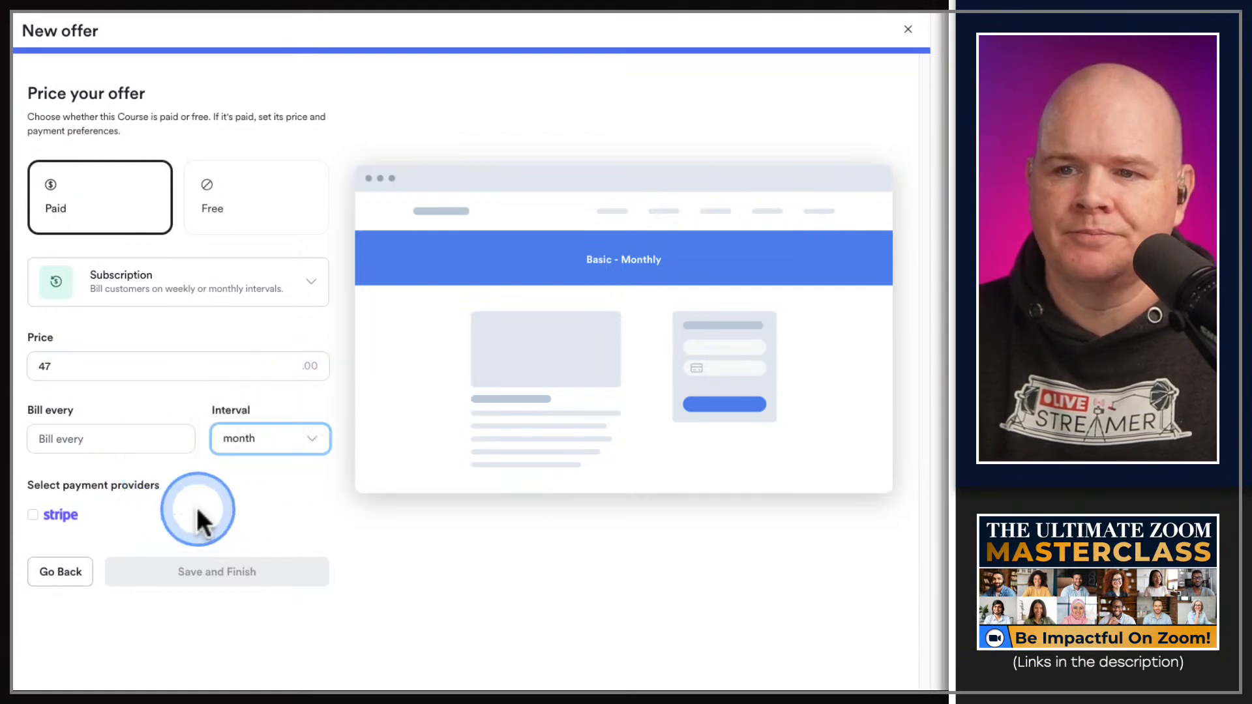
click(114, 436)
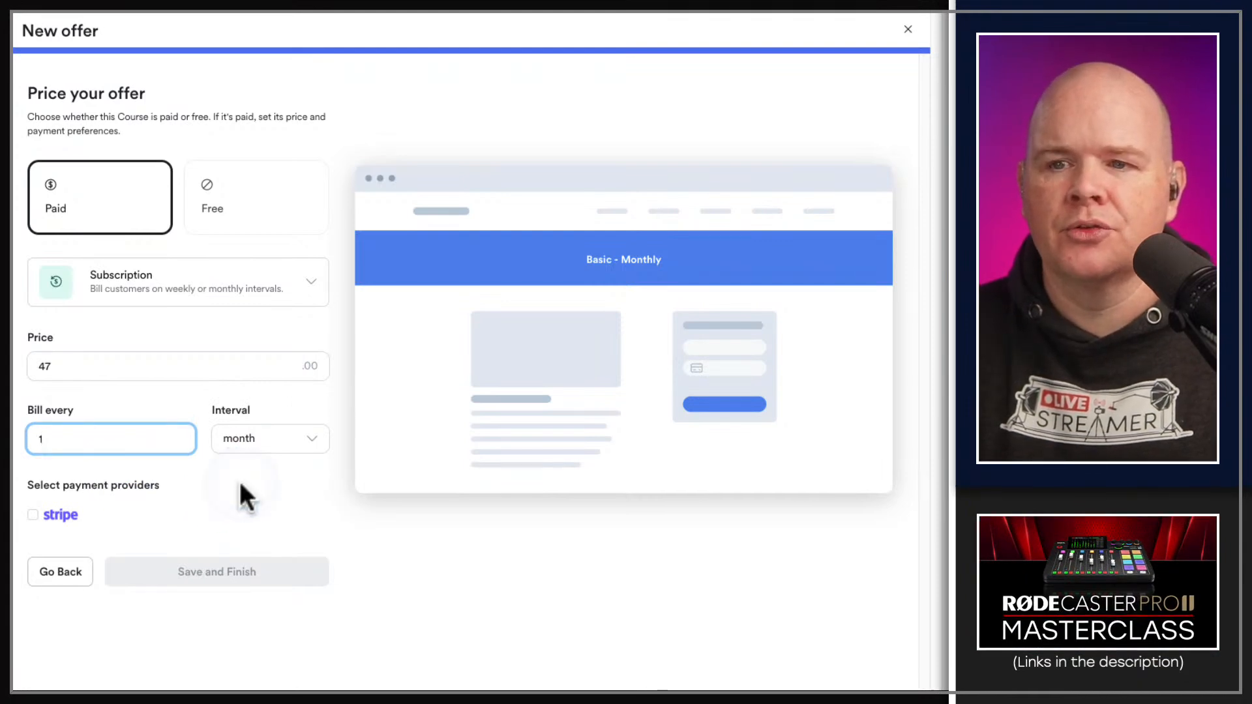
click(236, 479)
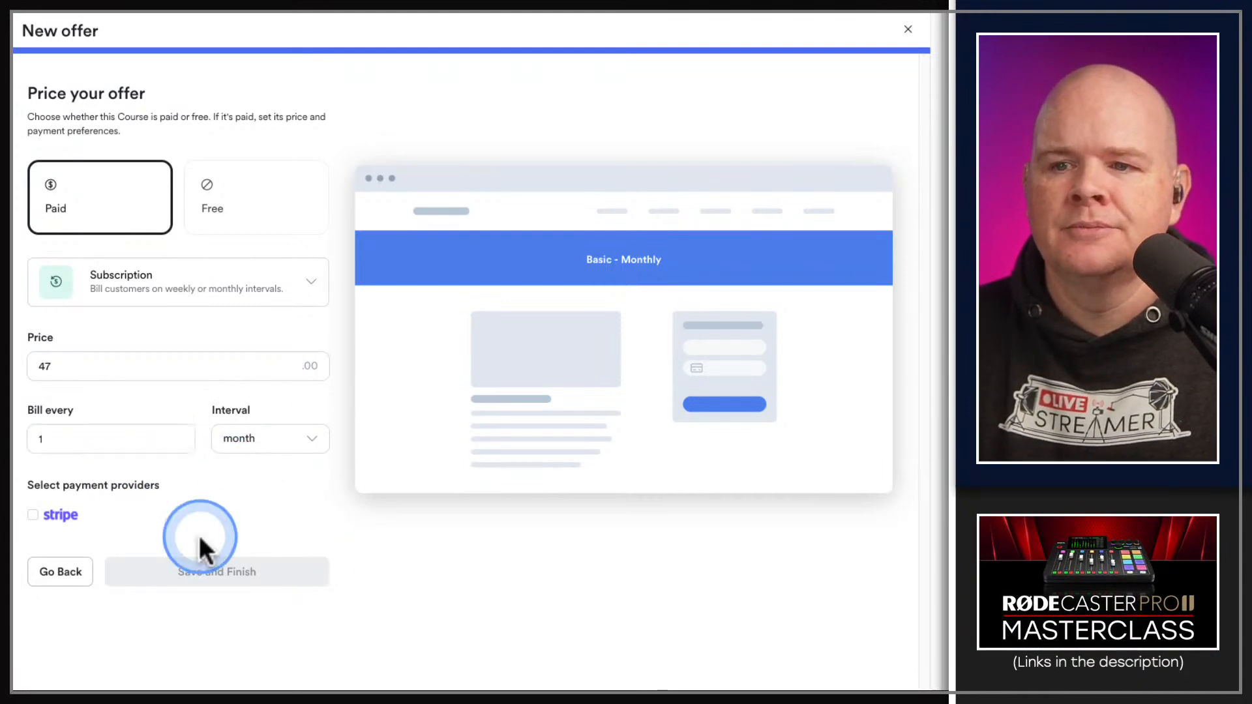
click(33, 516)
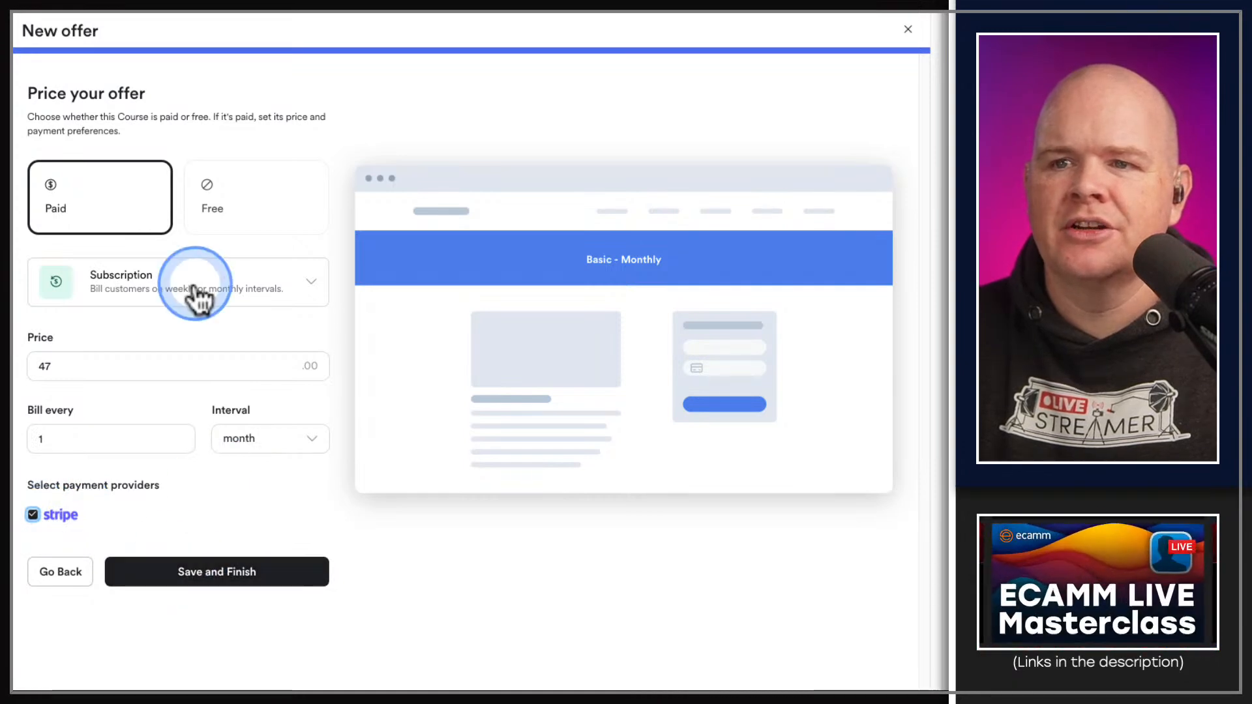
click(223, 587)
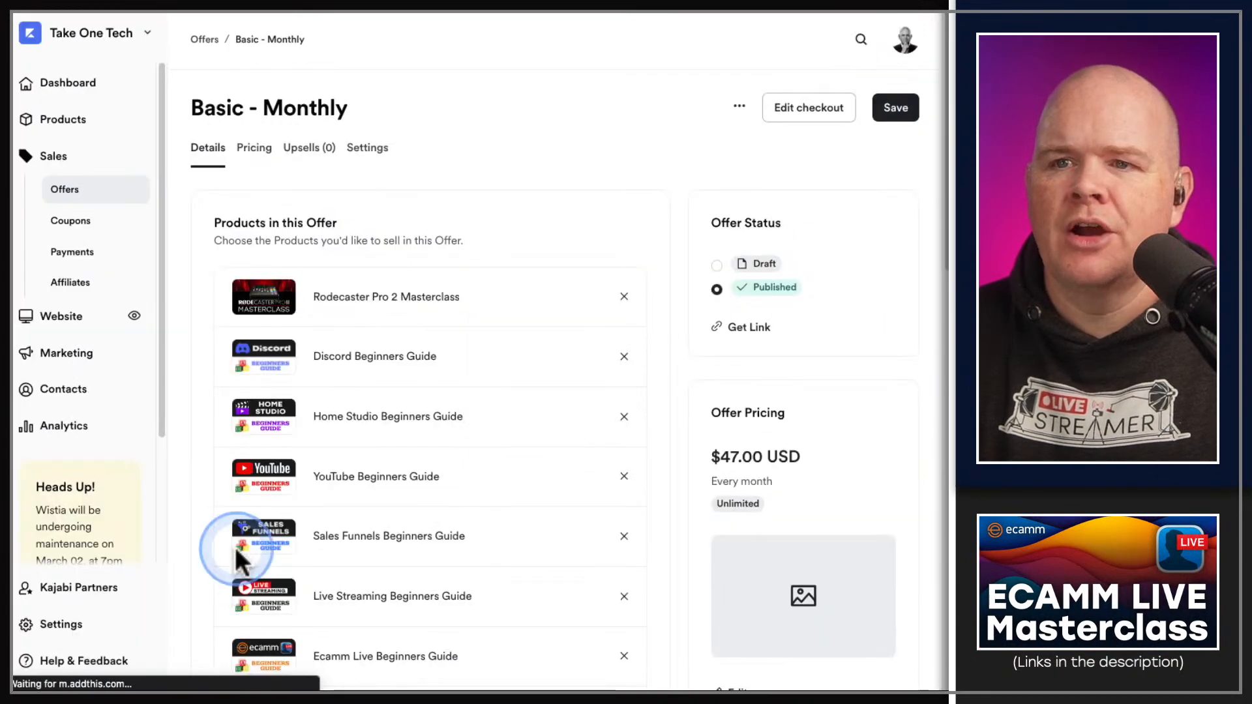
Return to the offers list and start a new offer titled "Basic - Annual".
click(78, 194)
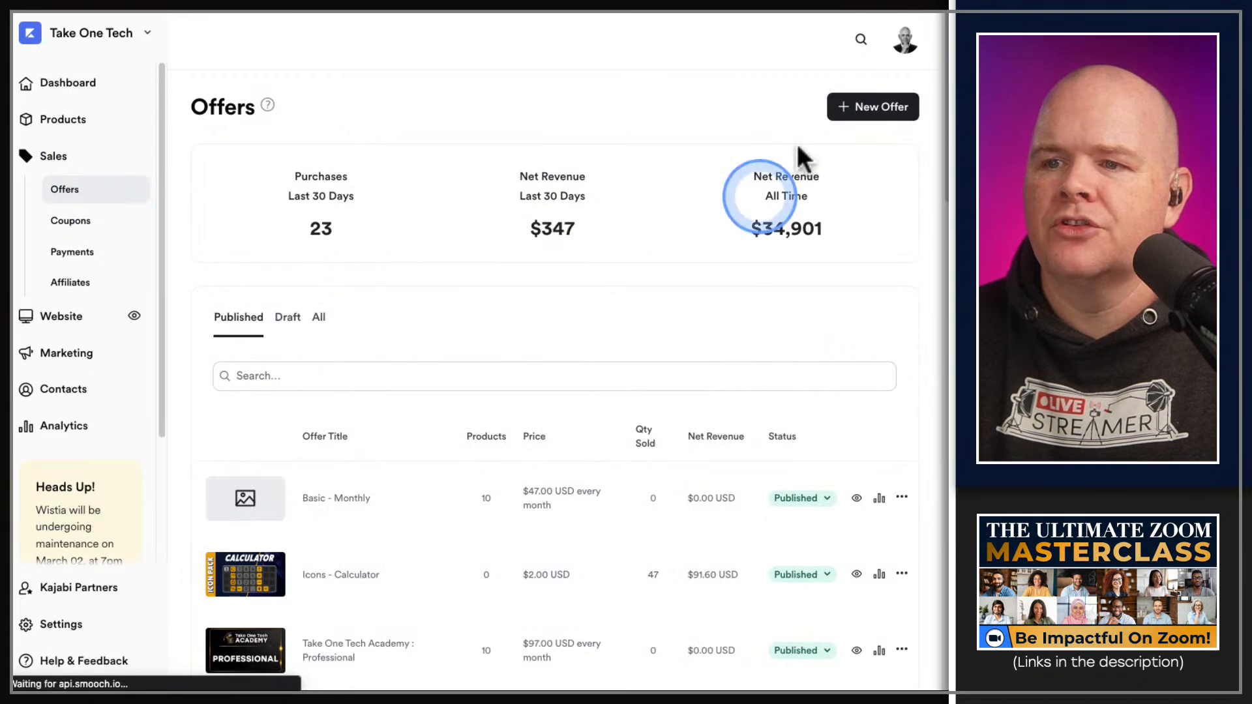
click(866, 121)
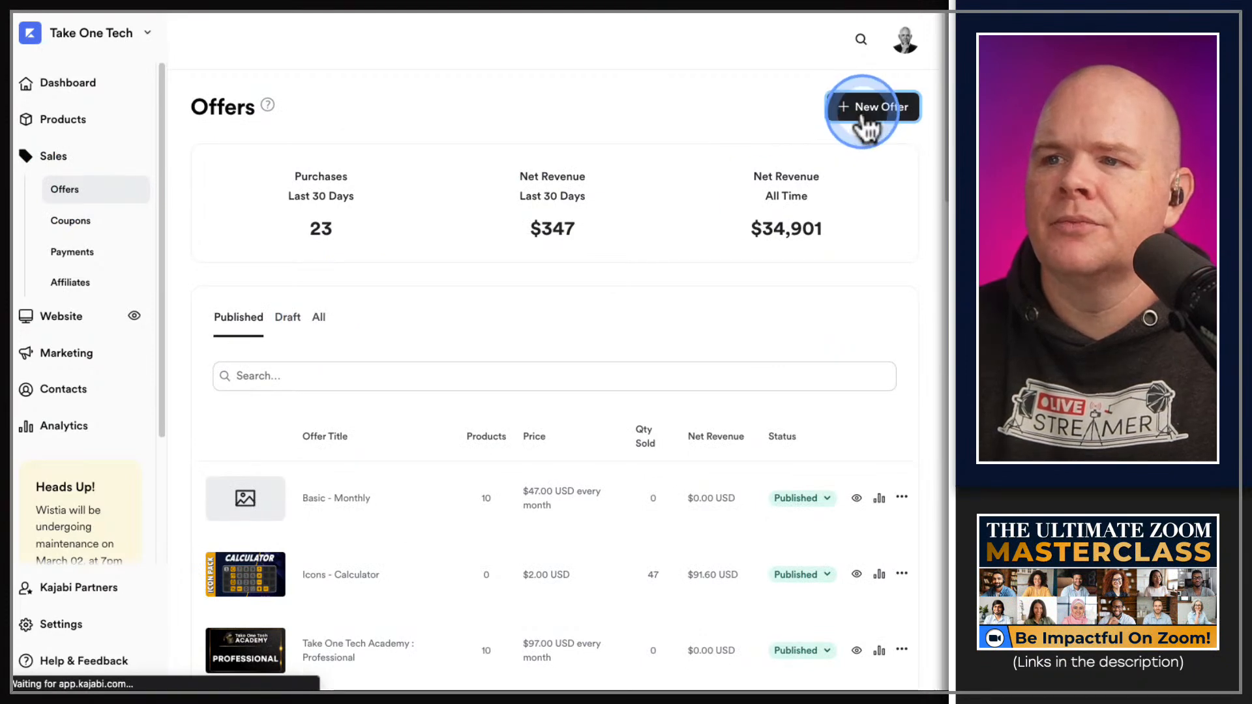
scroll(498, 253, down, 4)
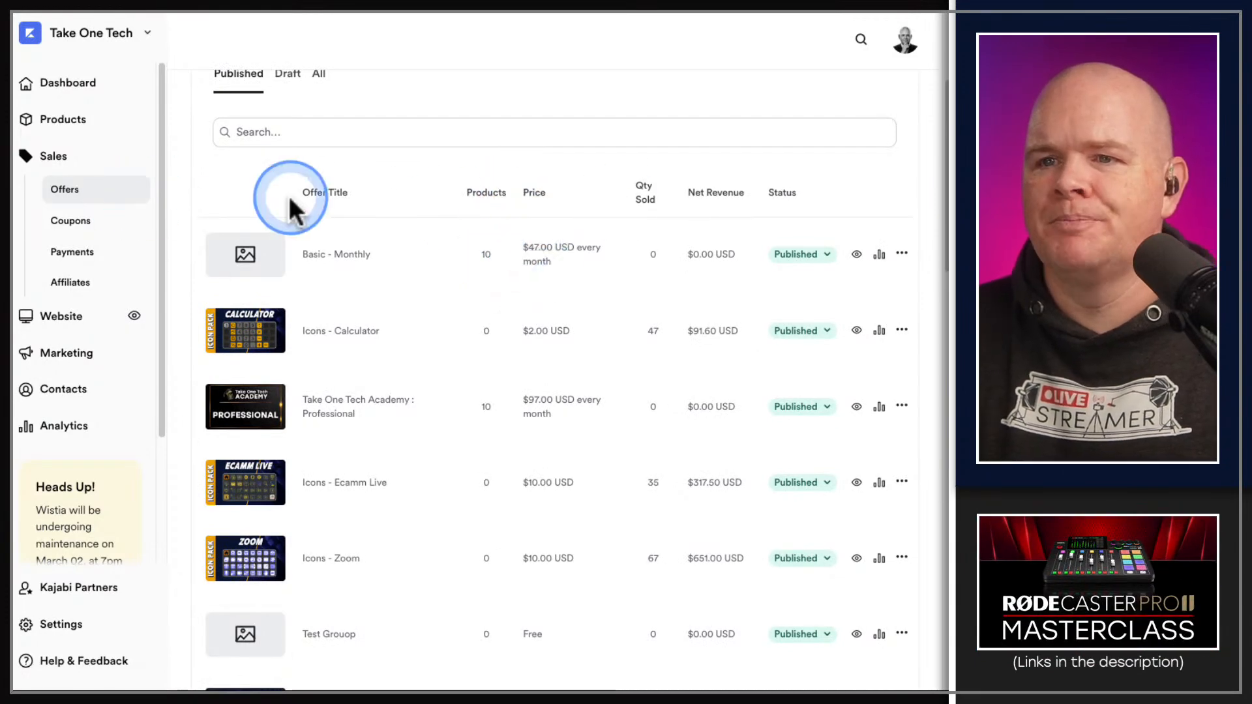
scroll(604, 142, down, 2)
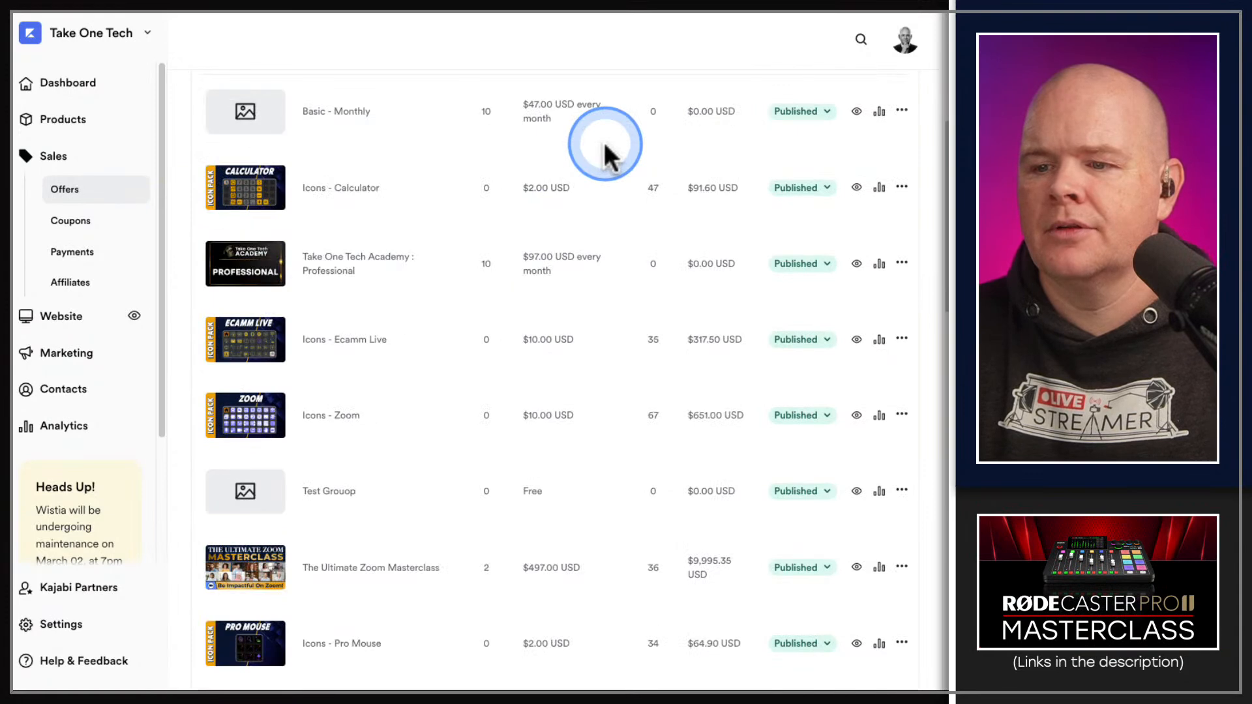
scroll(604, 155, up, 3)
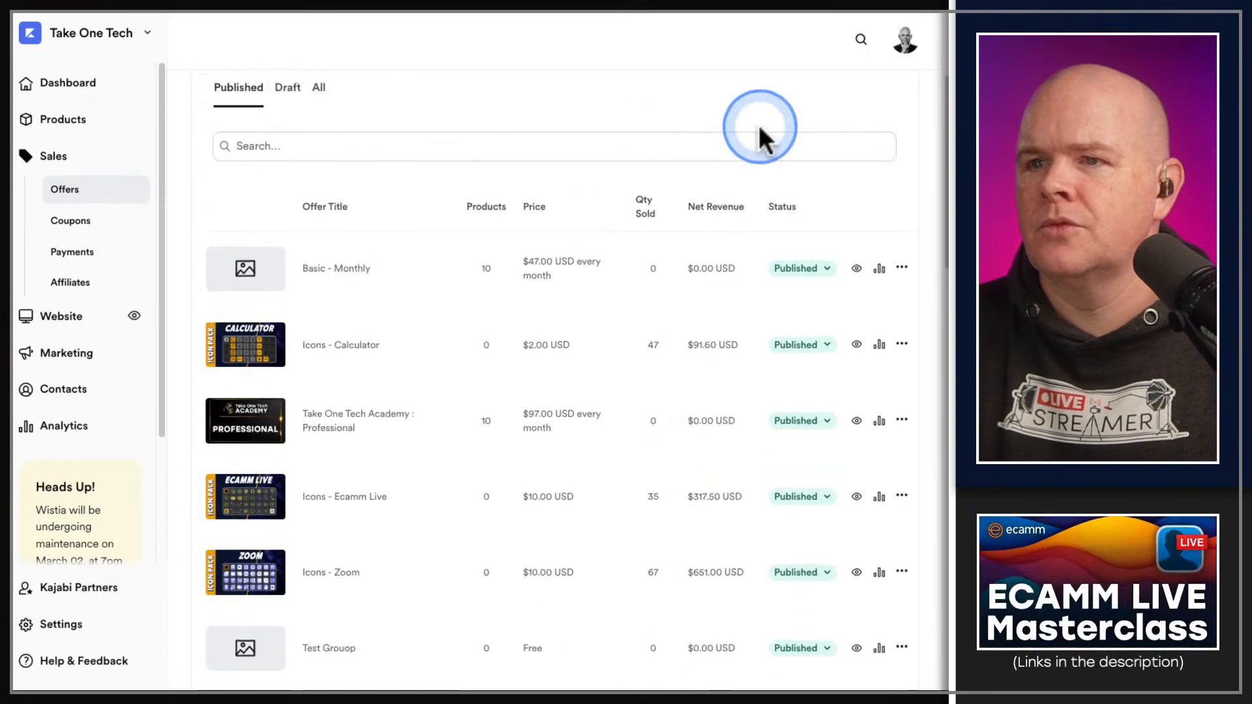
scroll(834, 119, up, 3)
click(867, 109)
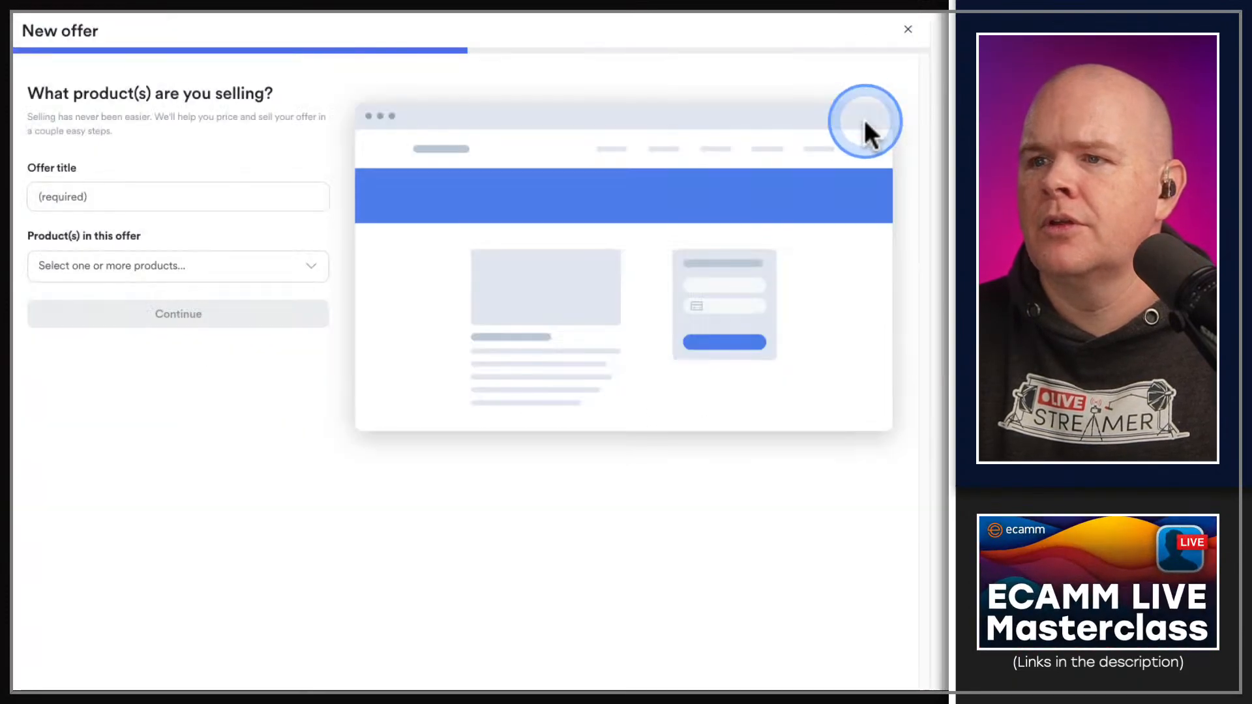
click(81, 189)
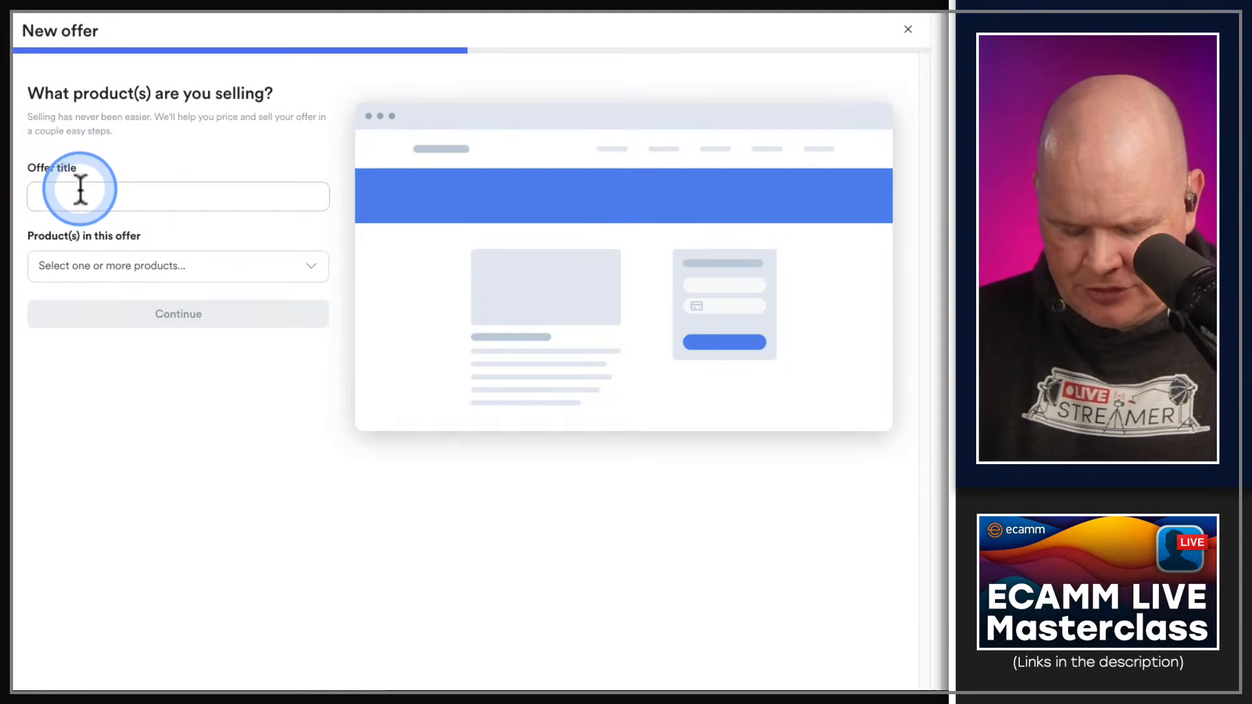
text(Basic - Annual)
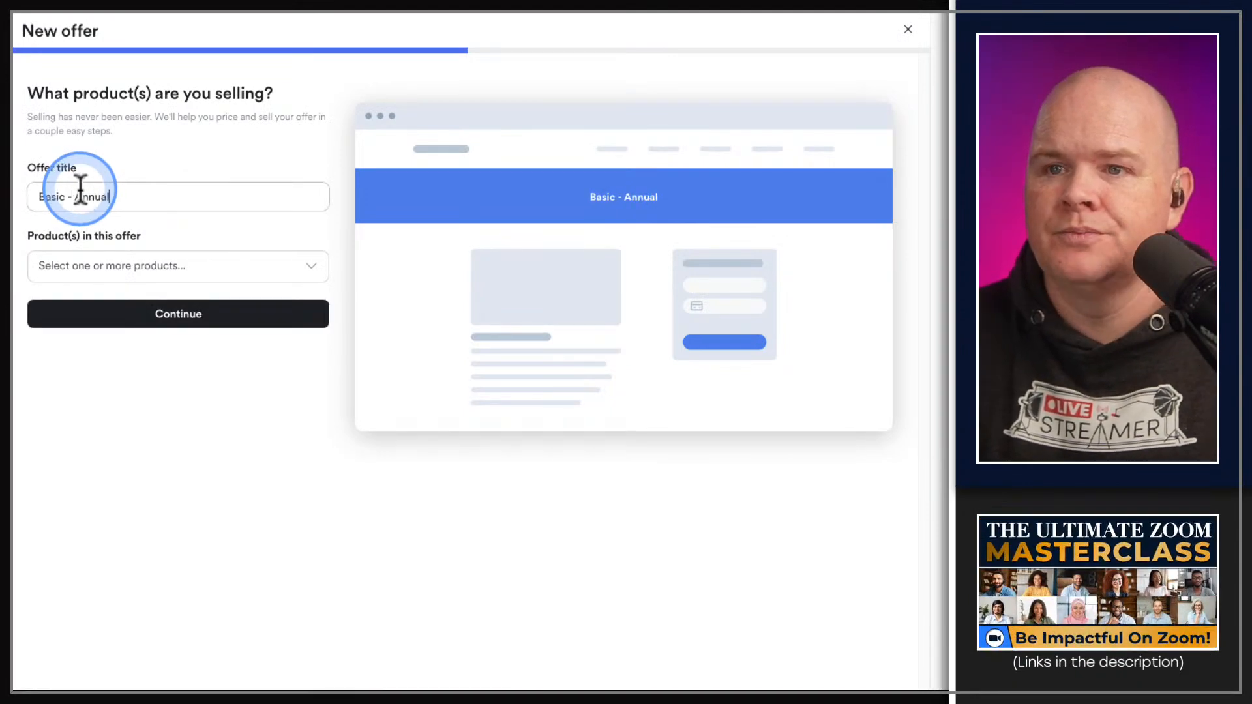
Add Rodecaster Pro 2 Masterclass, Launch your Course!, Masterclass Template, Beginners Guide Template, Discord Beginners Guide and Home Studio Beginners Guide, and continue to pricing.
click(124, 270)
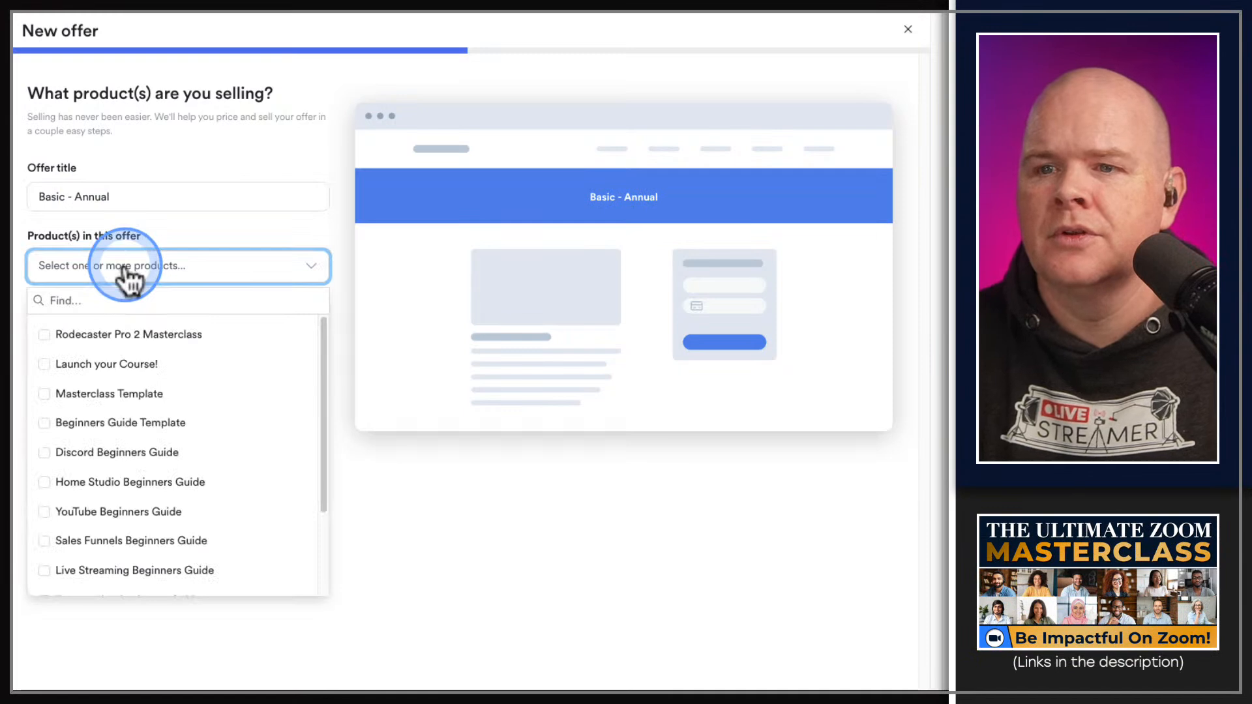
click(43, 335)
click(43, 365)
click(44, 393)
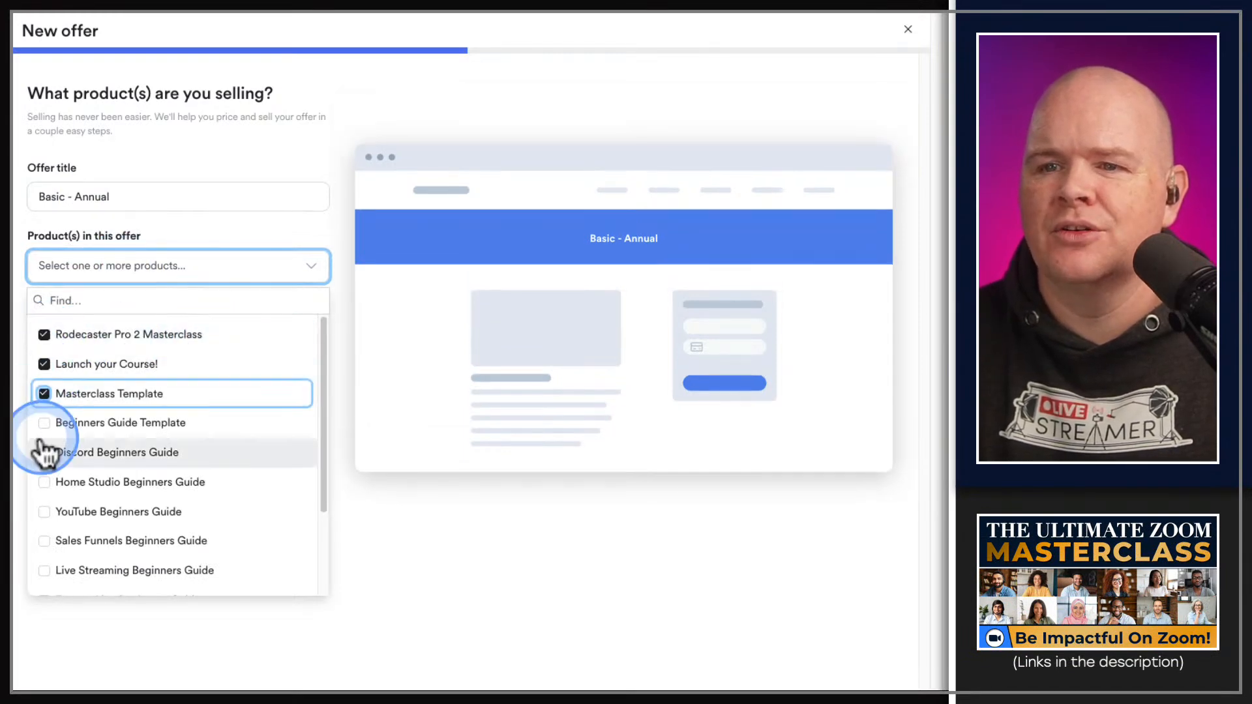
click(43, 423)
click(43, 453)
click(44, 482)
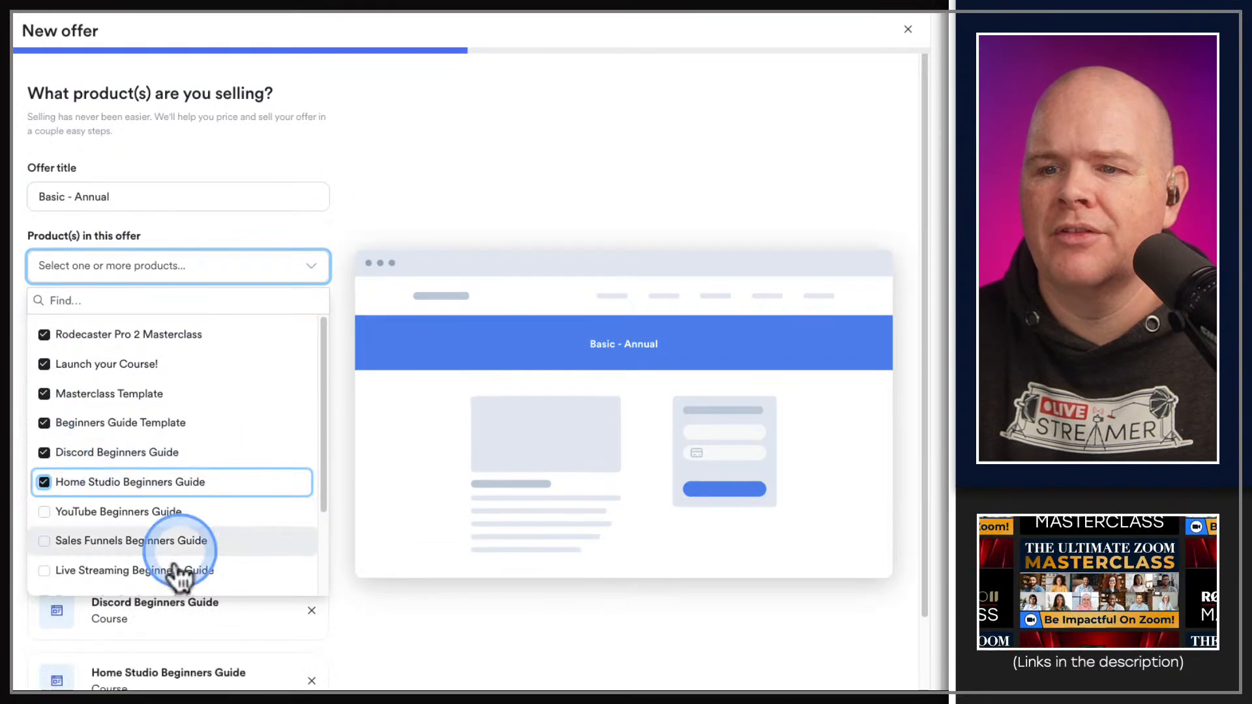
scroll(176, 551, down, 1)
click(365, 228)
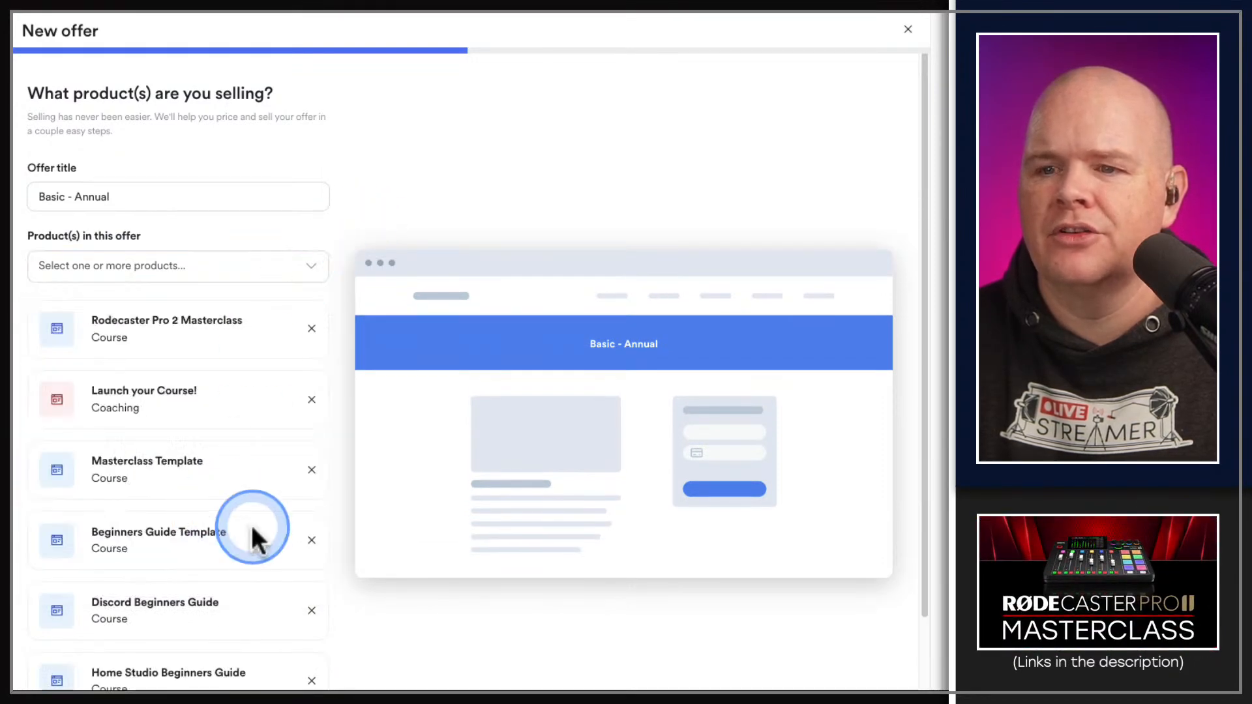
scroll(252, 457, down, 1)
click(260, 669)
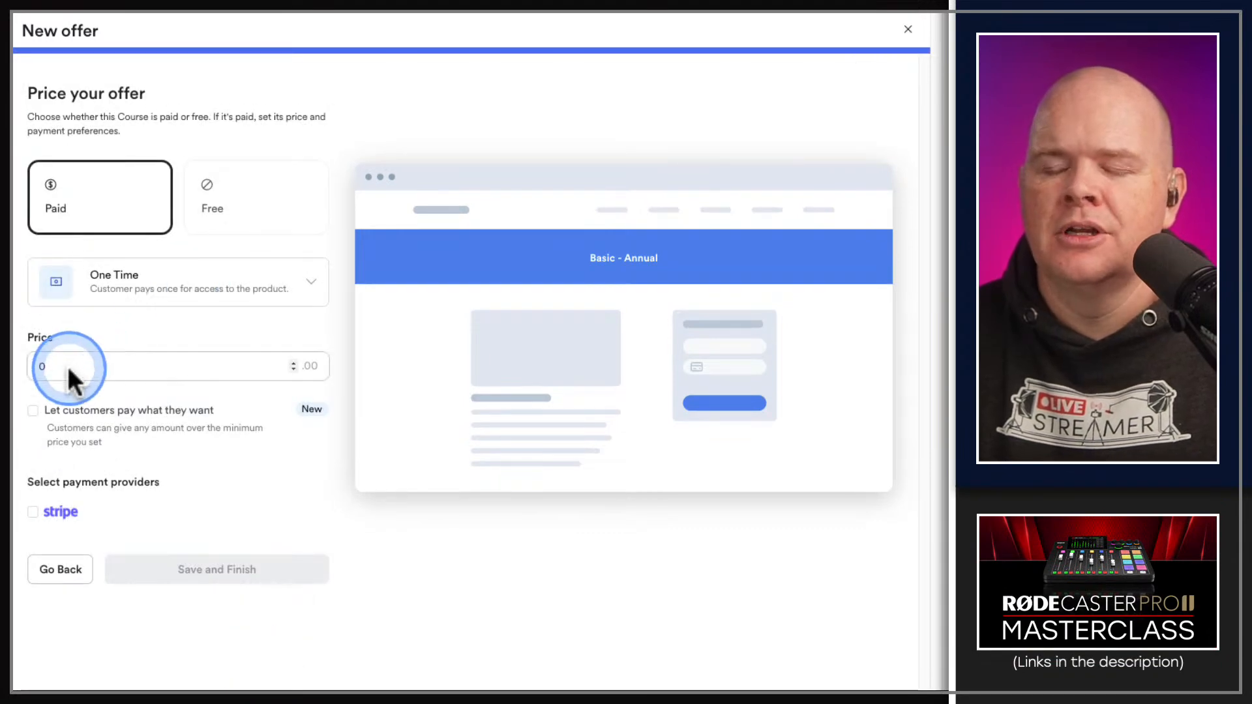
Make the Basic - Annual offer a paid subscription with a price of 470.
drag(22, 363, 58, 363)
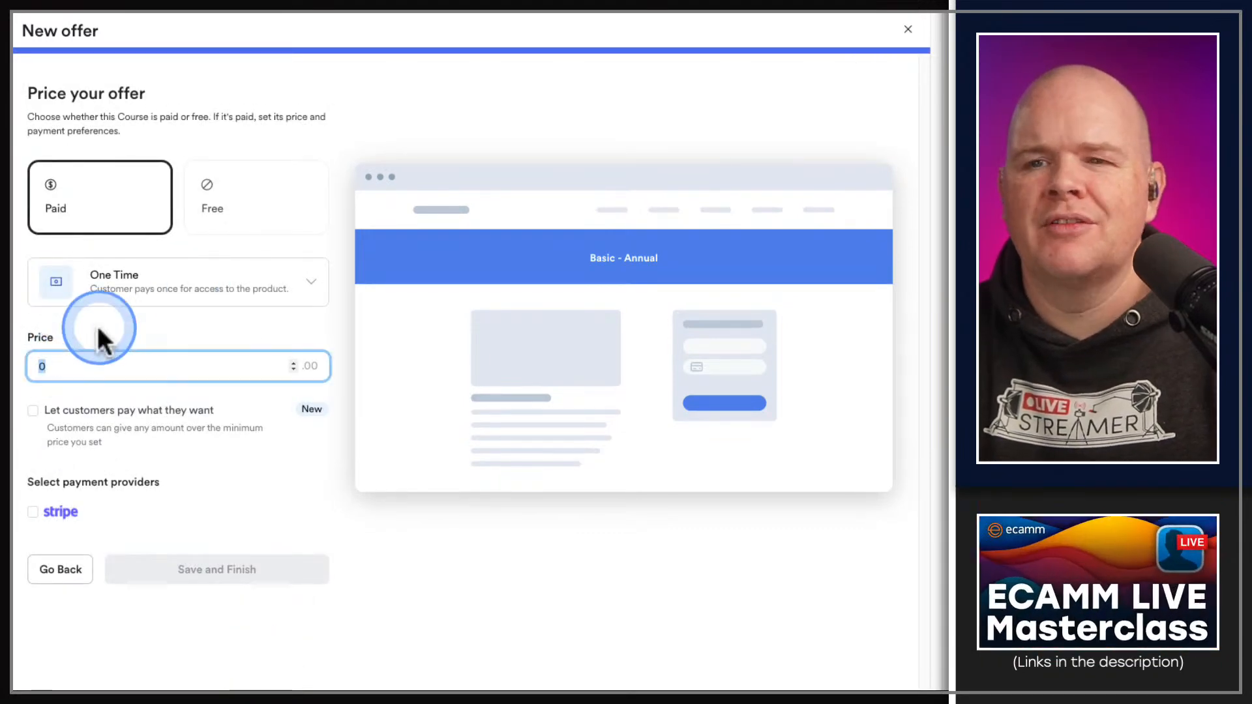
click(122, 288)
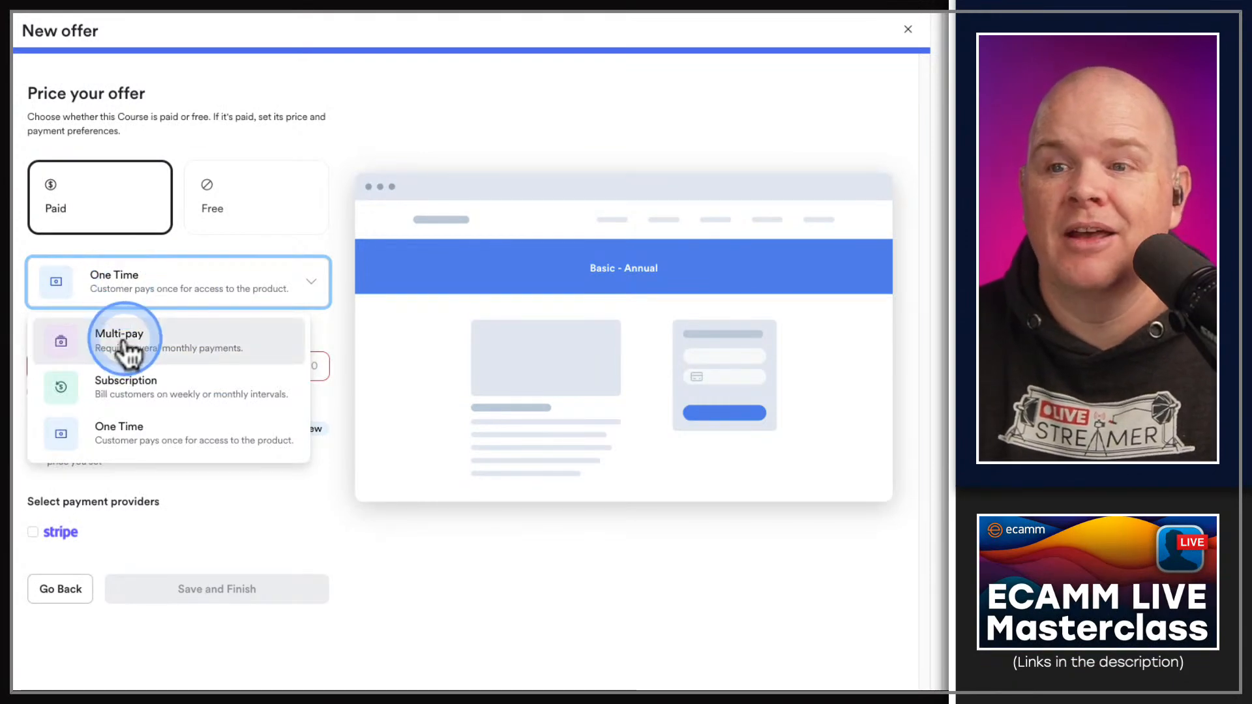
click(137, 391)
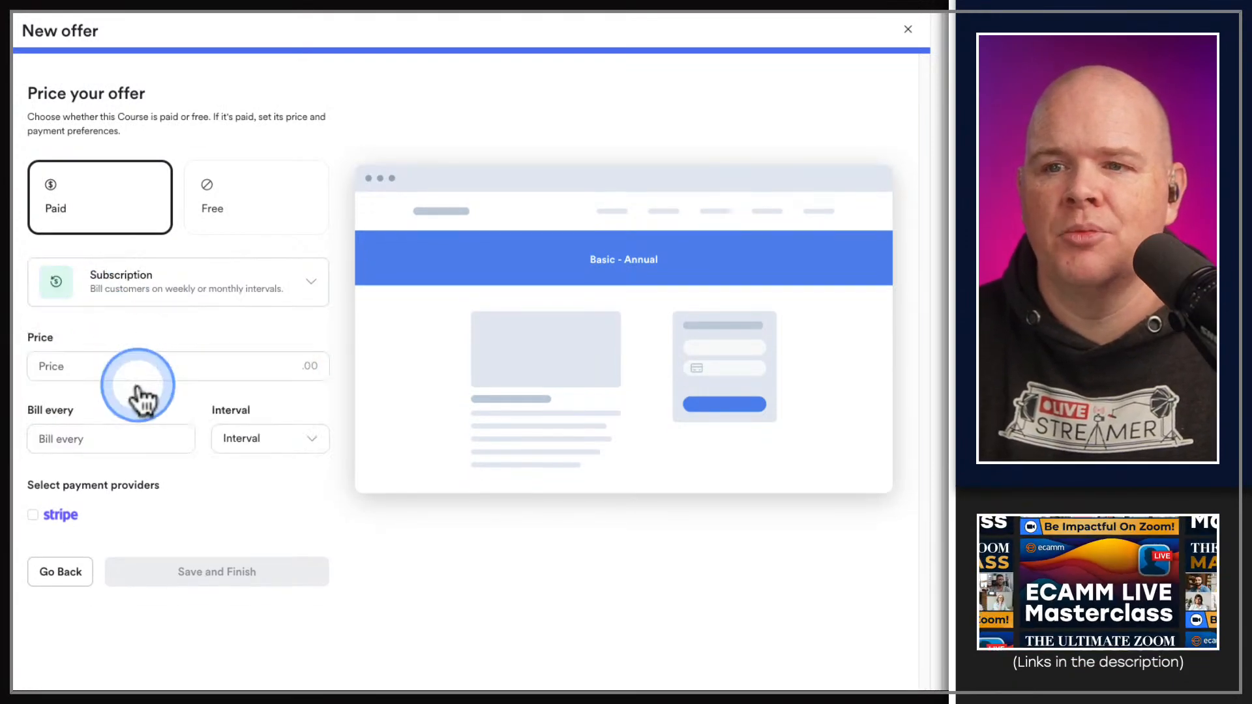
click(89, 365)
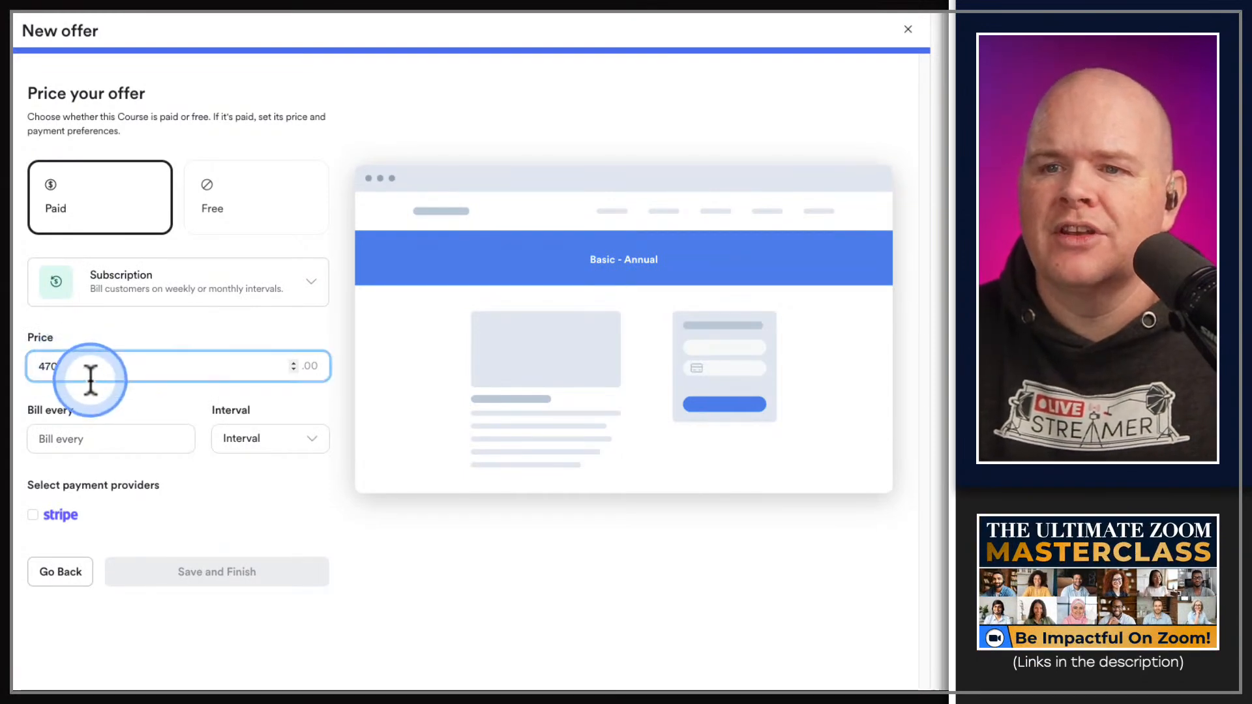
Bill the Basic - Annual subscription every 1 year through Stripe, and save the finished offer.
click(96, 450)
text(1)
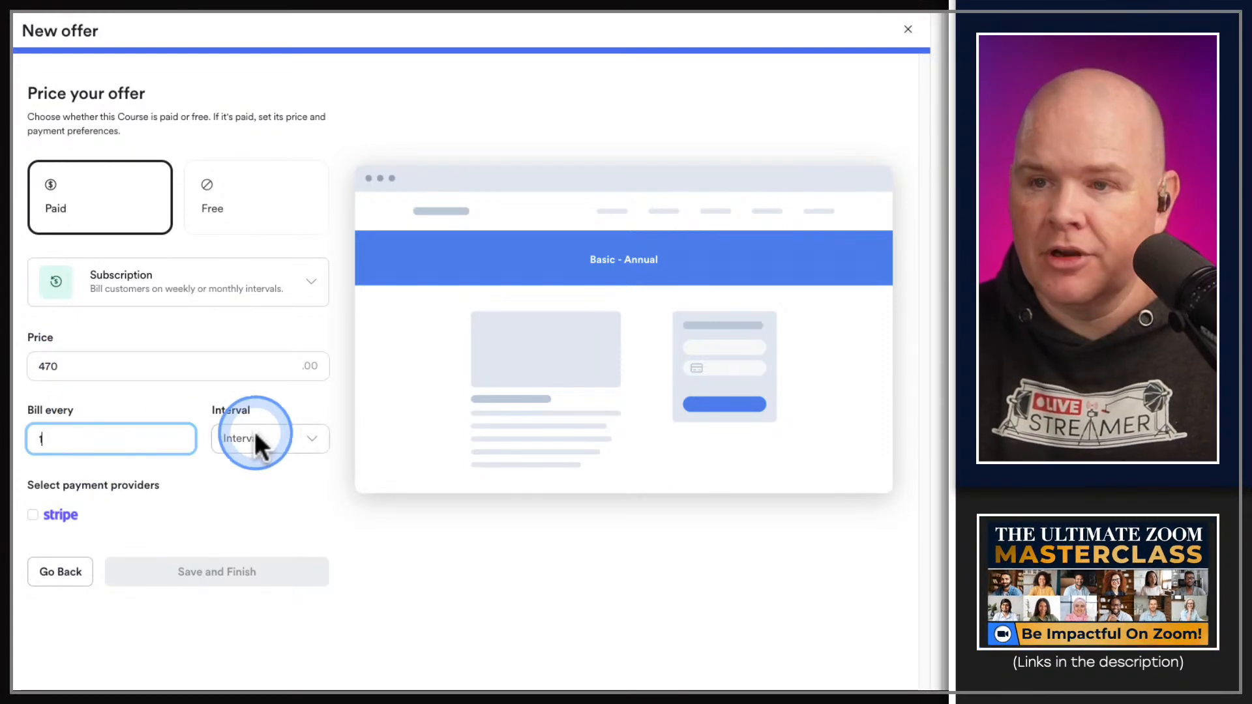
click(277, 443)
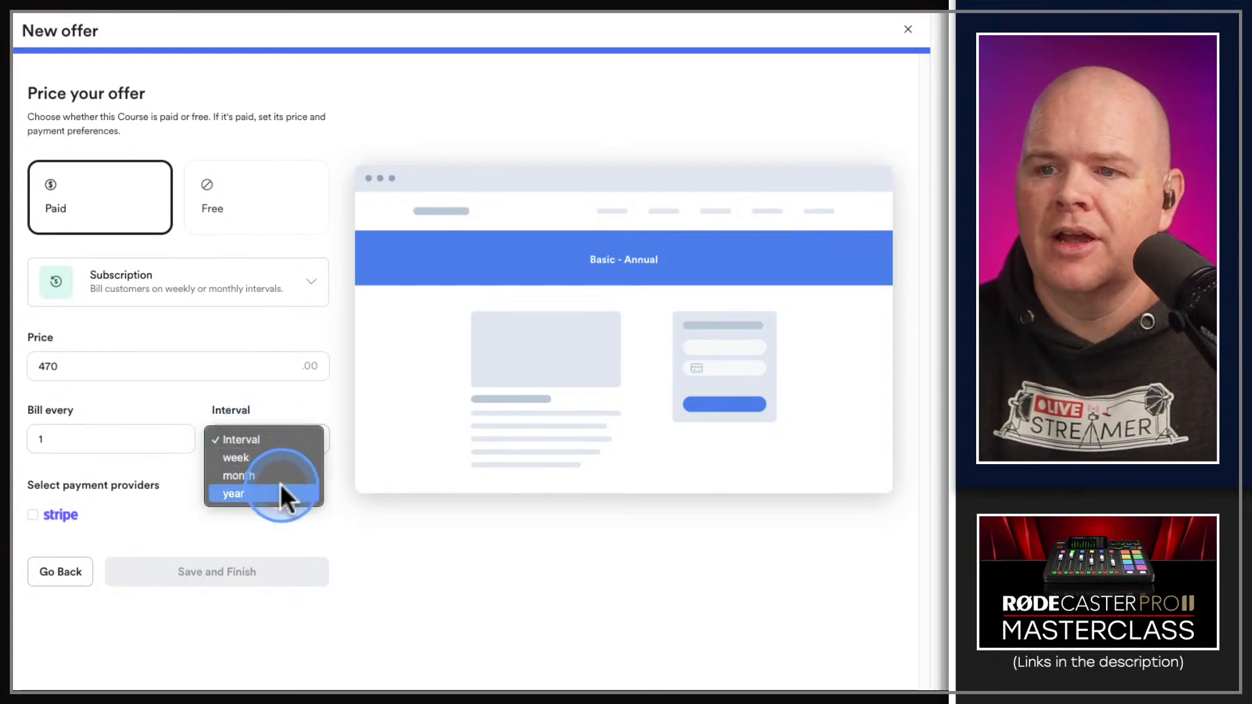
click(281, 484)
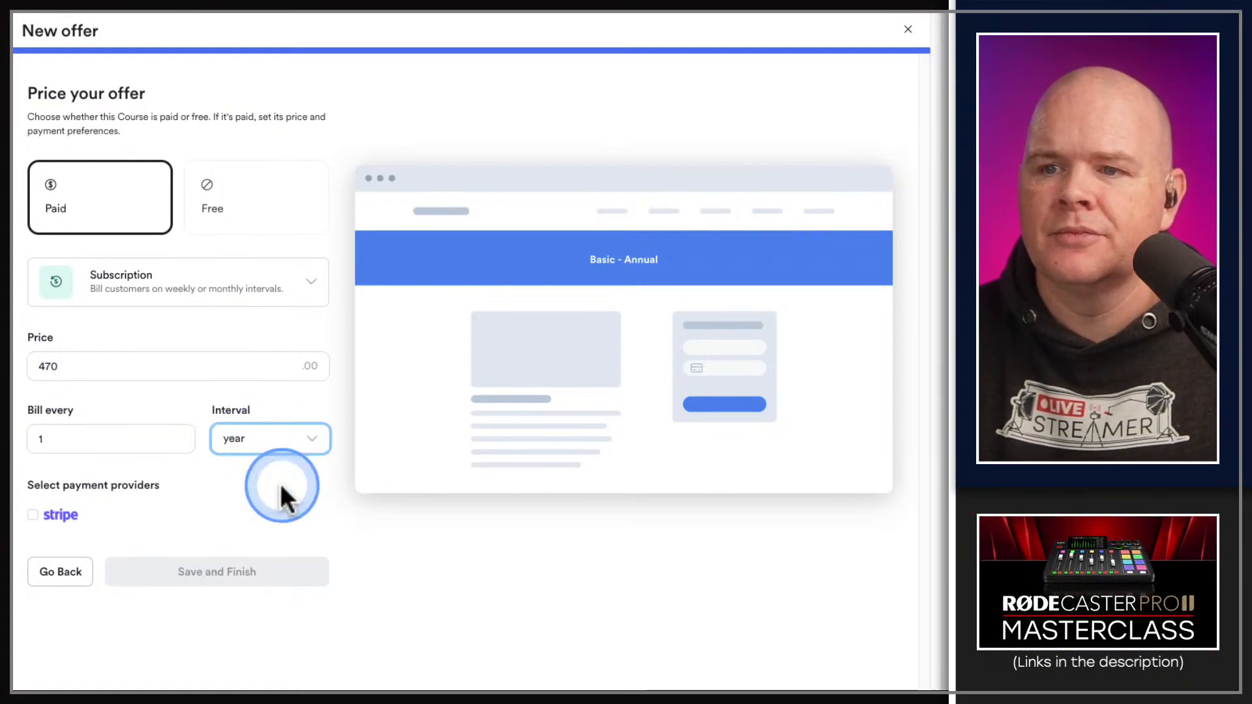
click(31, 515)
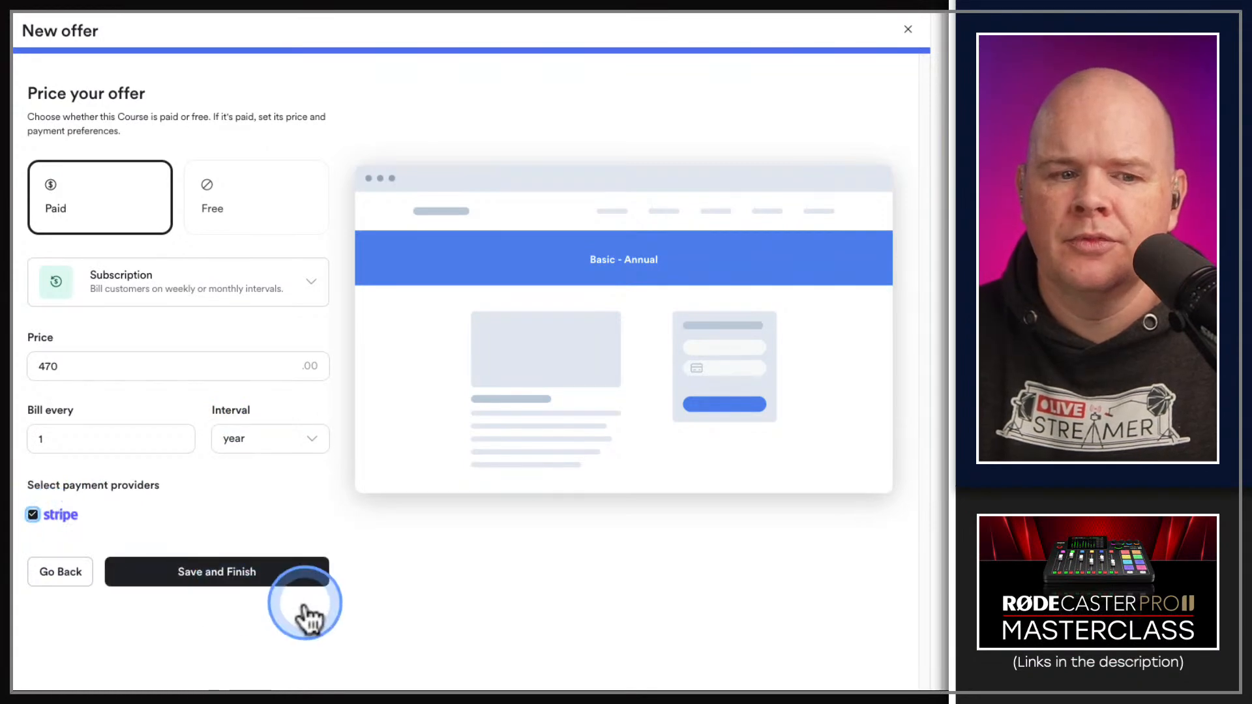
click(191, 574)
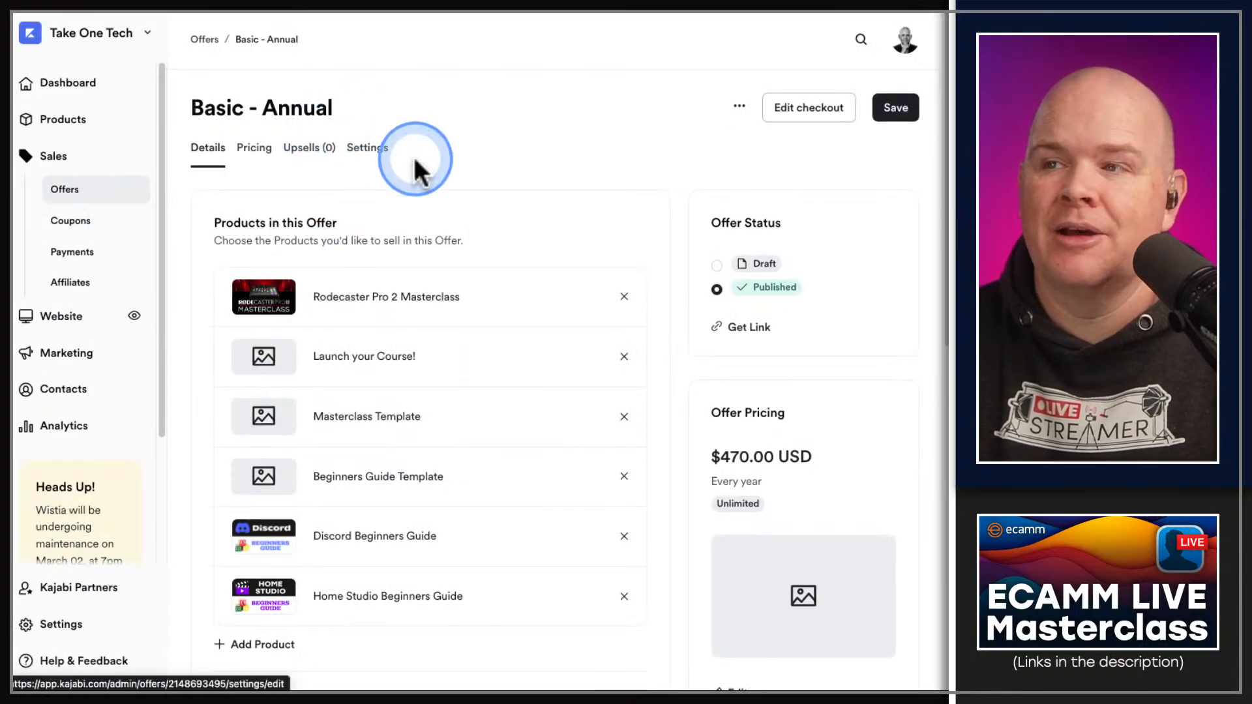
Open the Basic - Annual checkout page for customizing, save it and return to the offer's details.
click(812, 117)
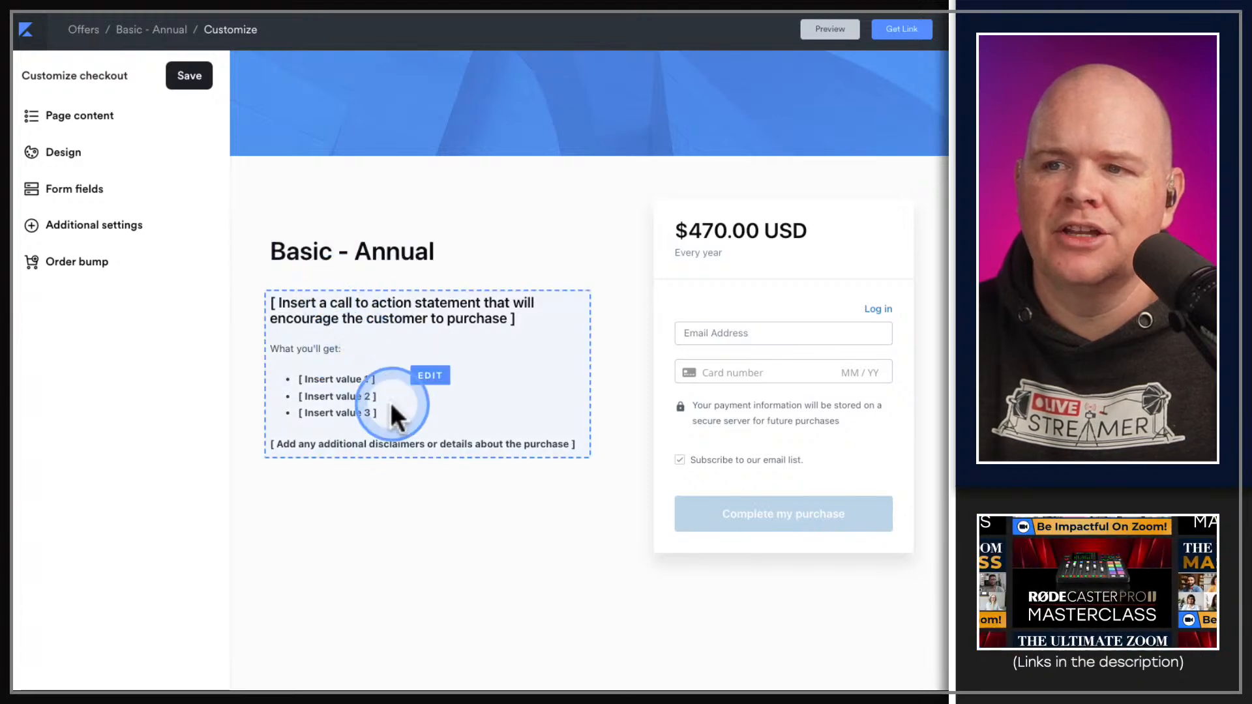
click(416, 276)
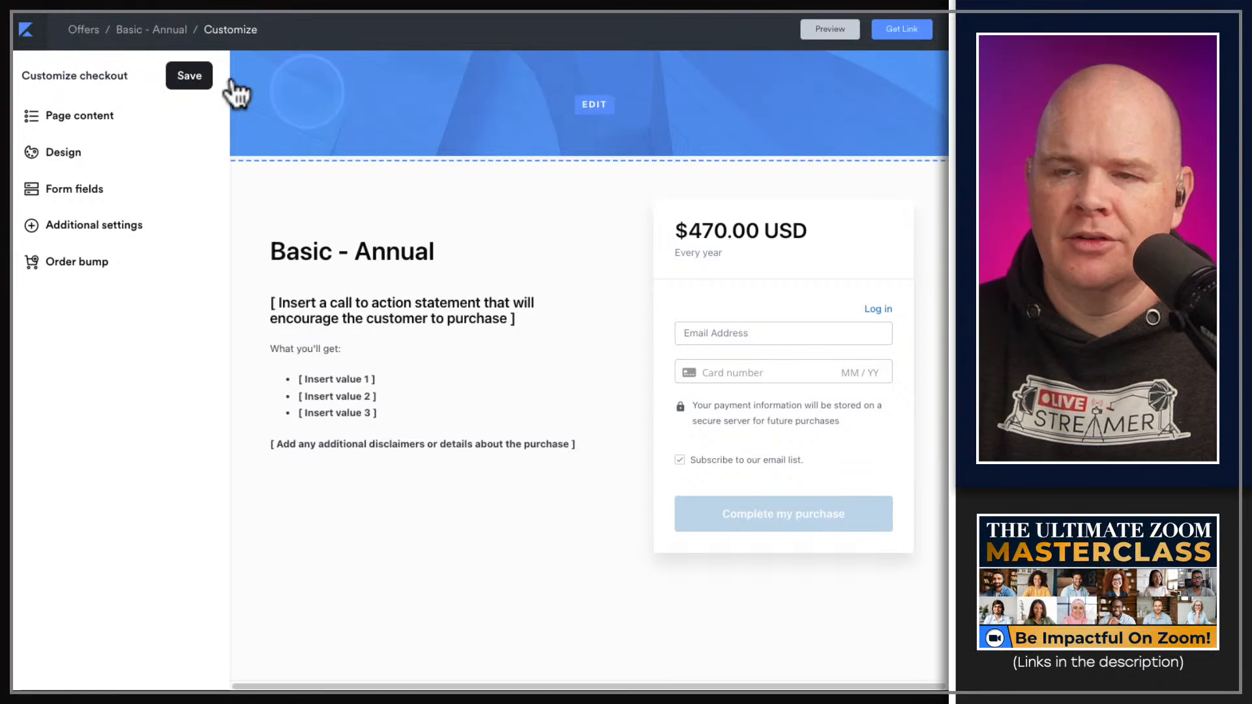
click(186, 75)
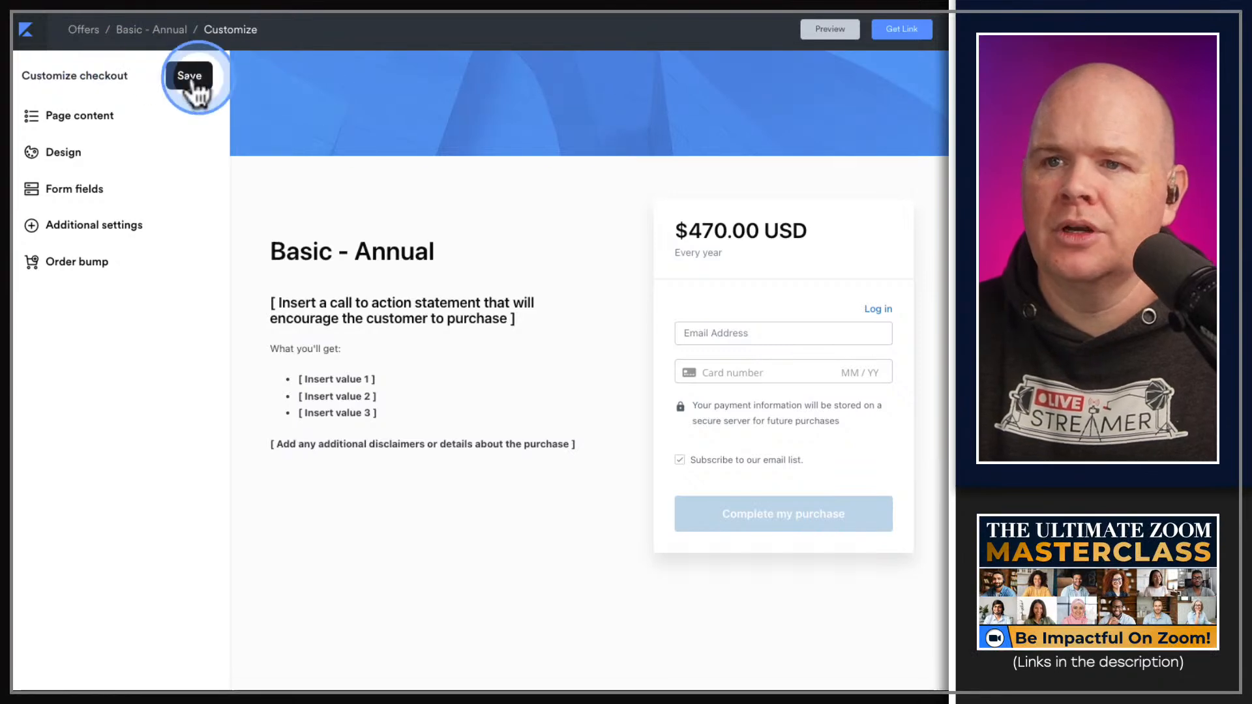
click(160, 29)
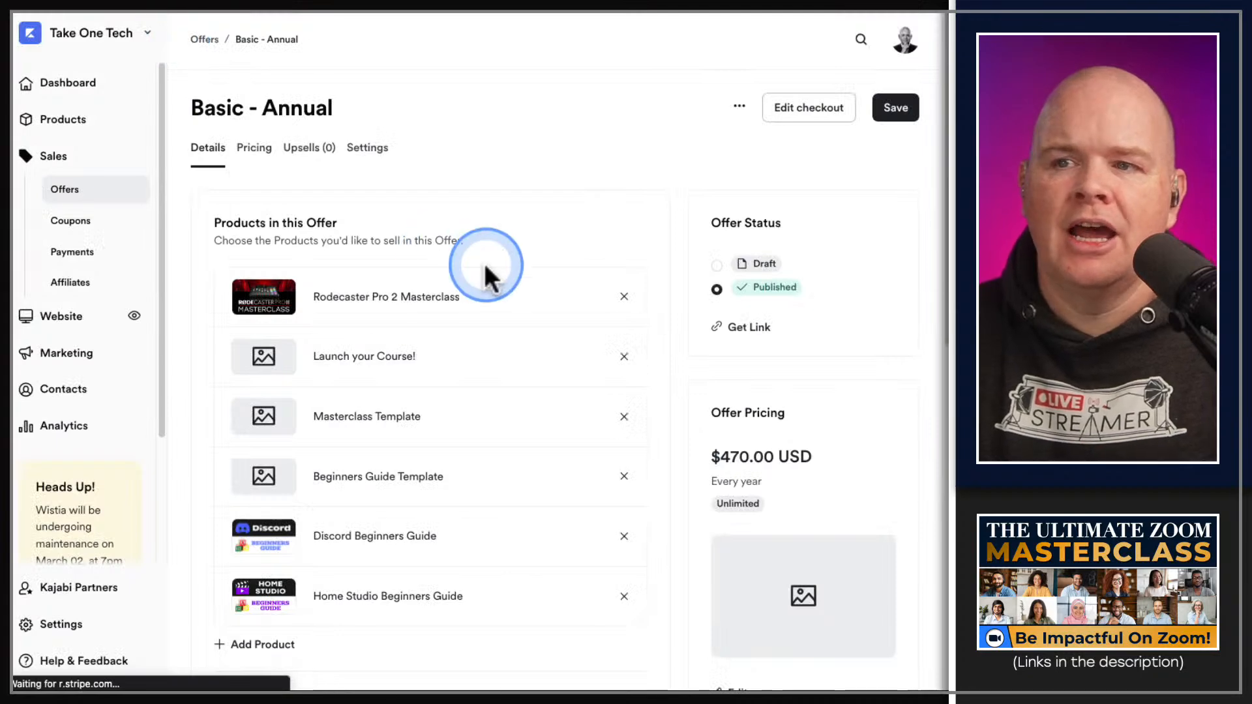
Review the Basic - Annual offer's products, access limits, post-purchase destination, post-purchase email and automation settings.
scroll(491, 255, down, 5)
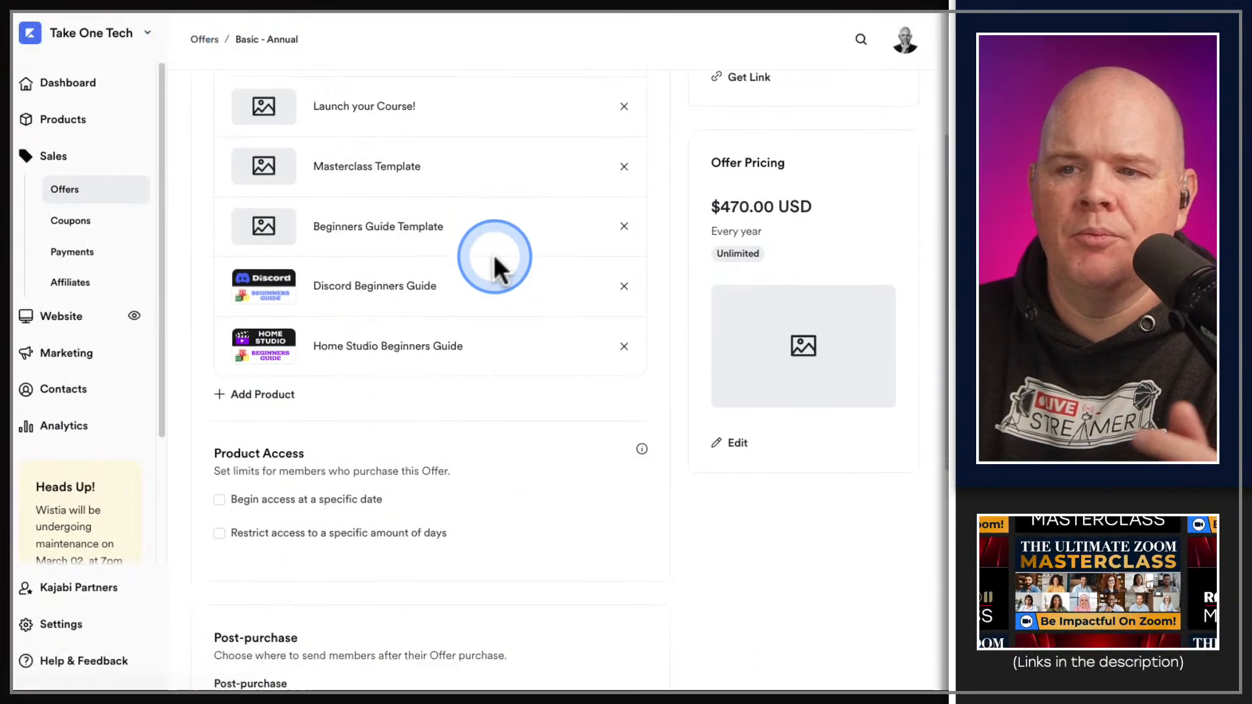
scroll(502, 338, up, 1)
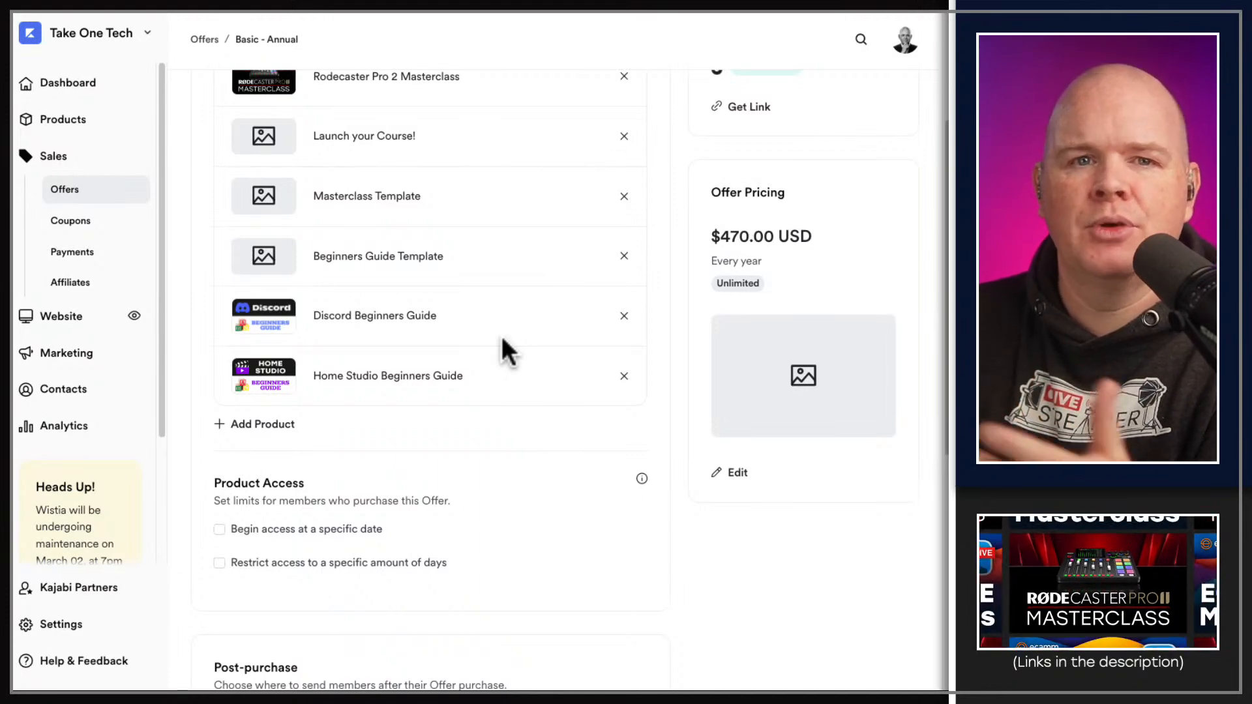
click(503, 342)
scroll(502, 342, down, 1)
scroll(503, 342, down, 3)
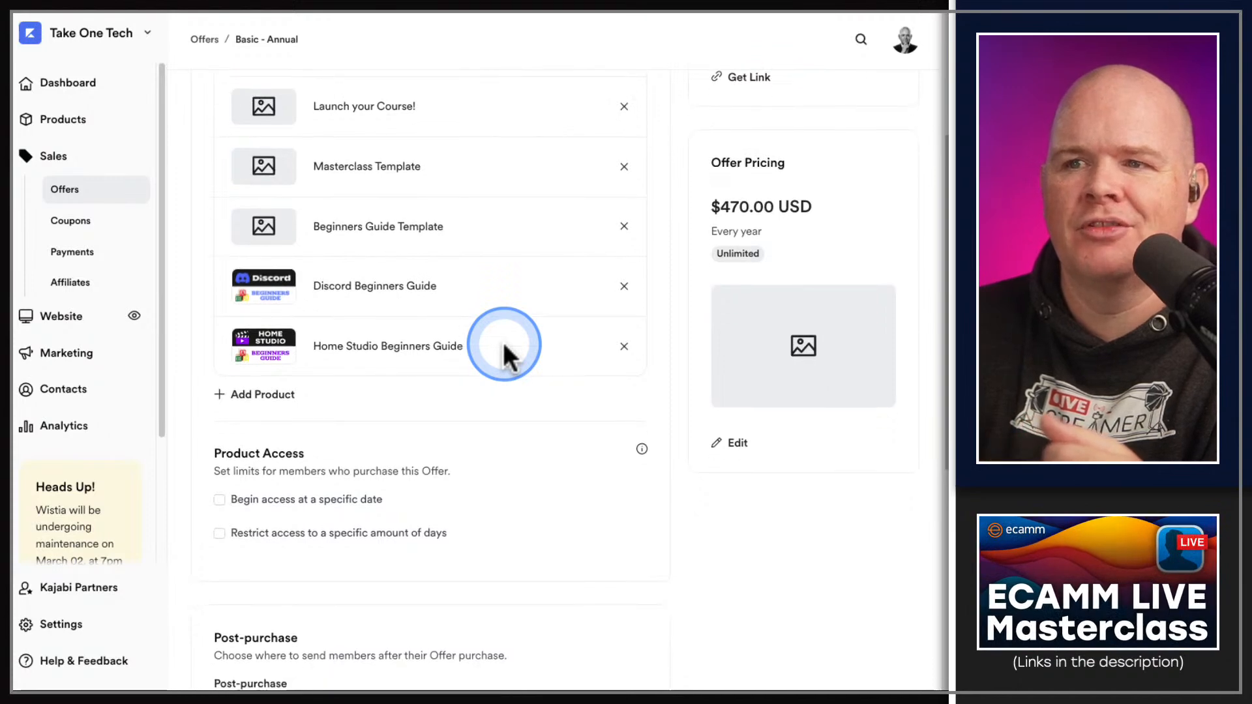
scroll(502, 343, down, 5)
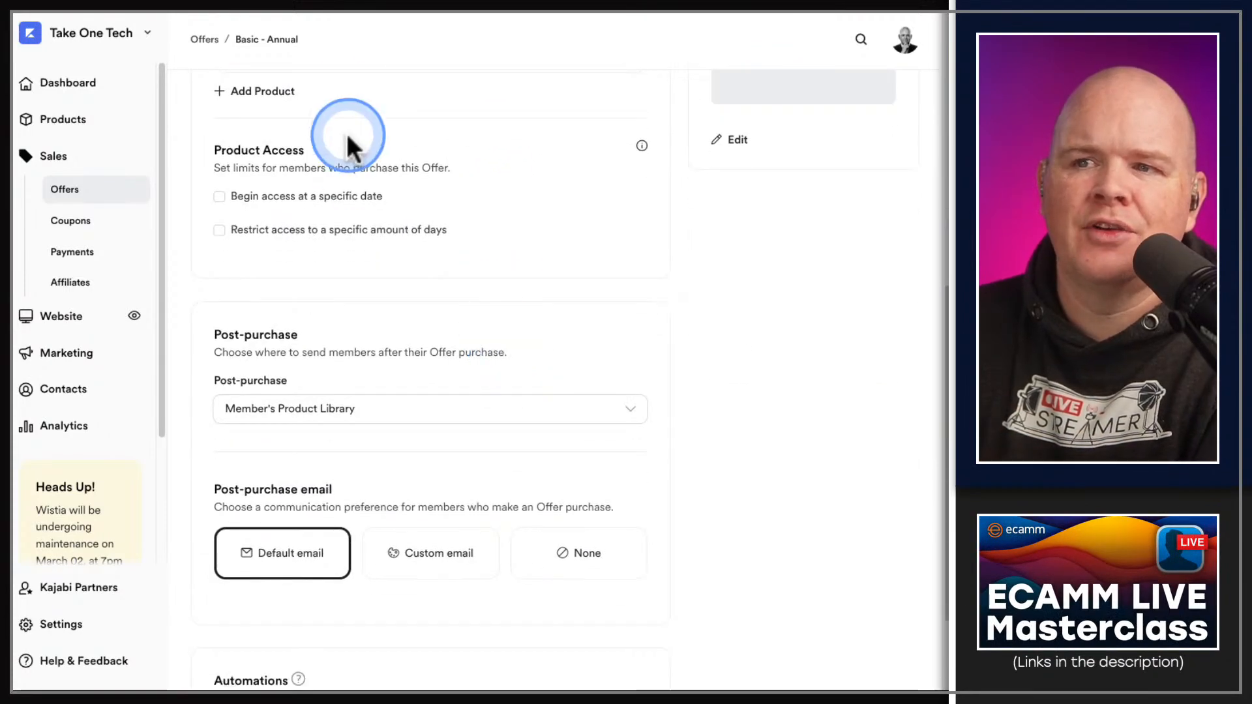
scroll(455, 238, up, 4)
scroll(455, 235, down, 2)
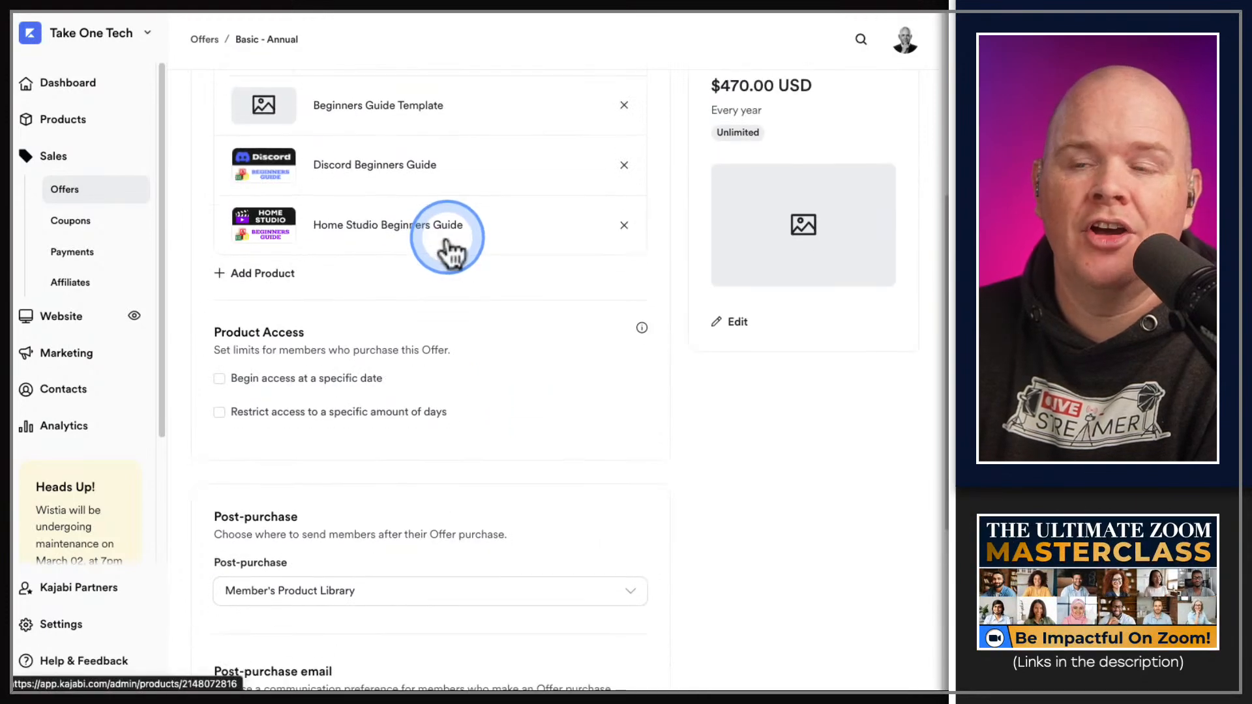
scroll(463, 301, down, 2)
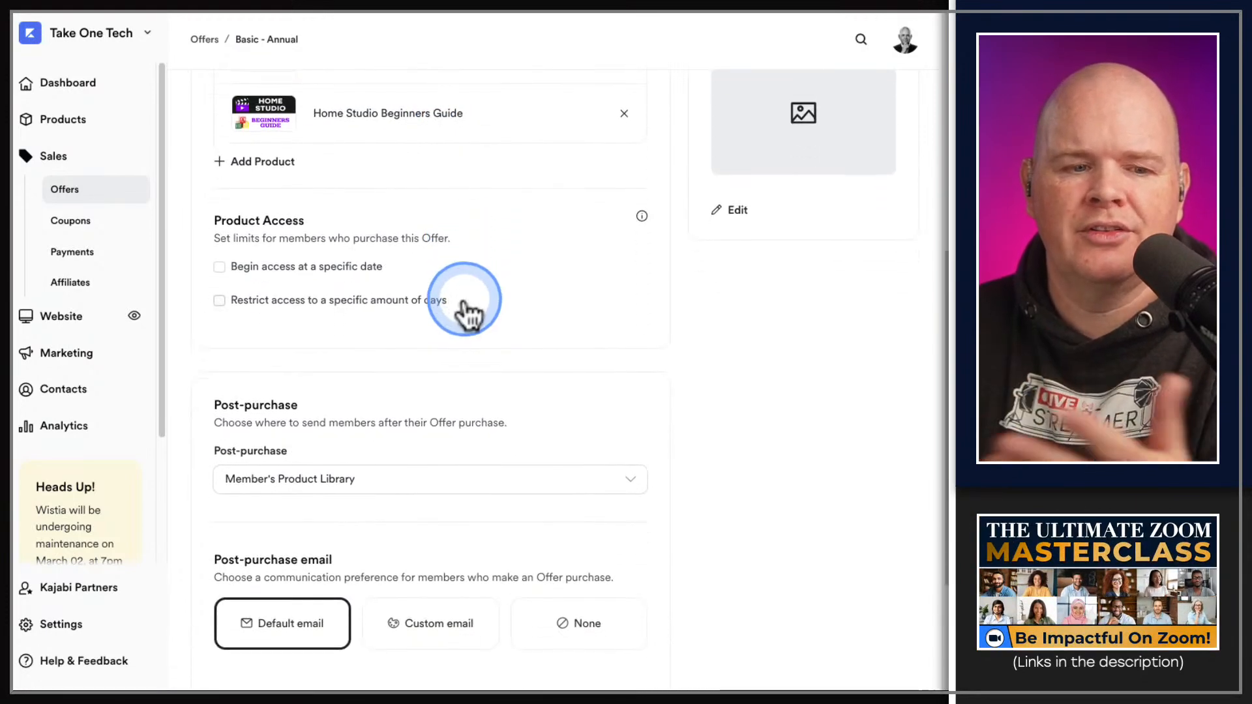
scroll(513, 256, up, 2)
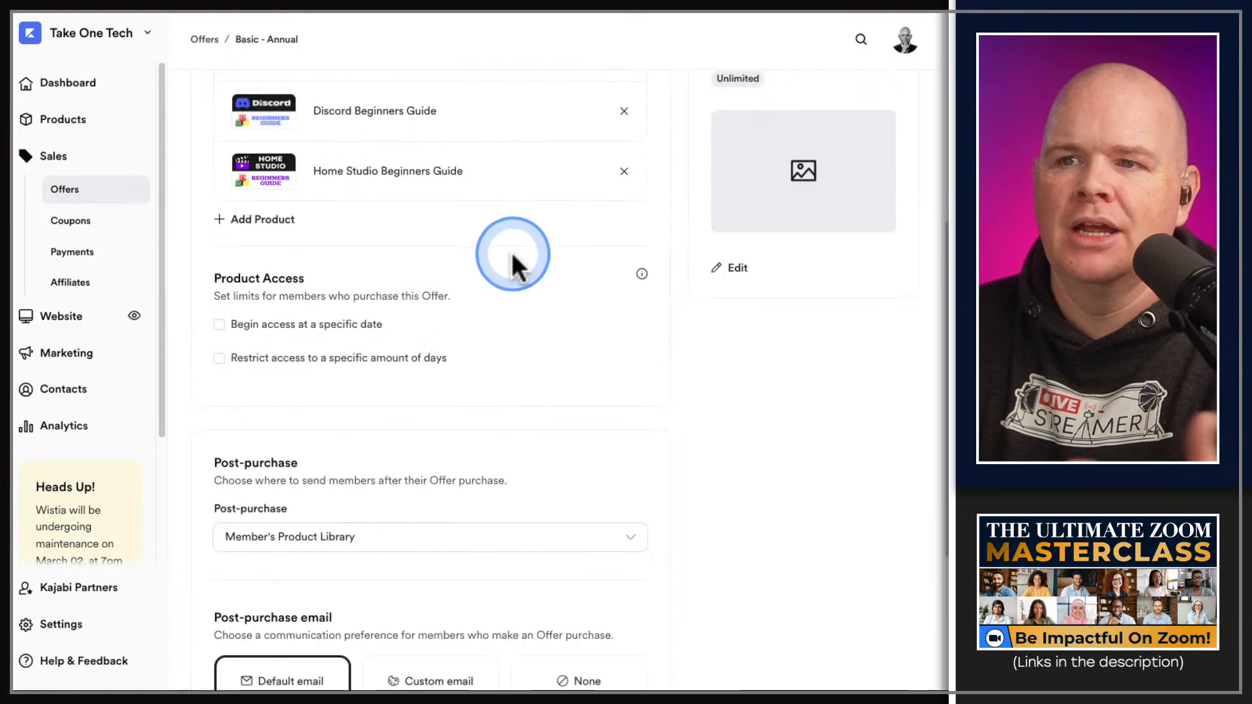
scroll(507, 294, down, 1)
scroll(523, 331, down, 3)
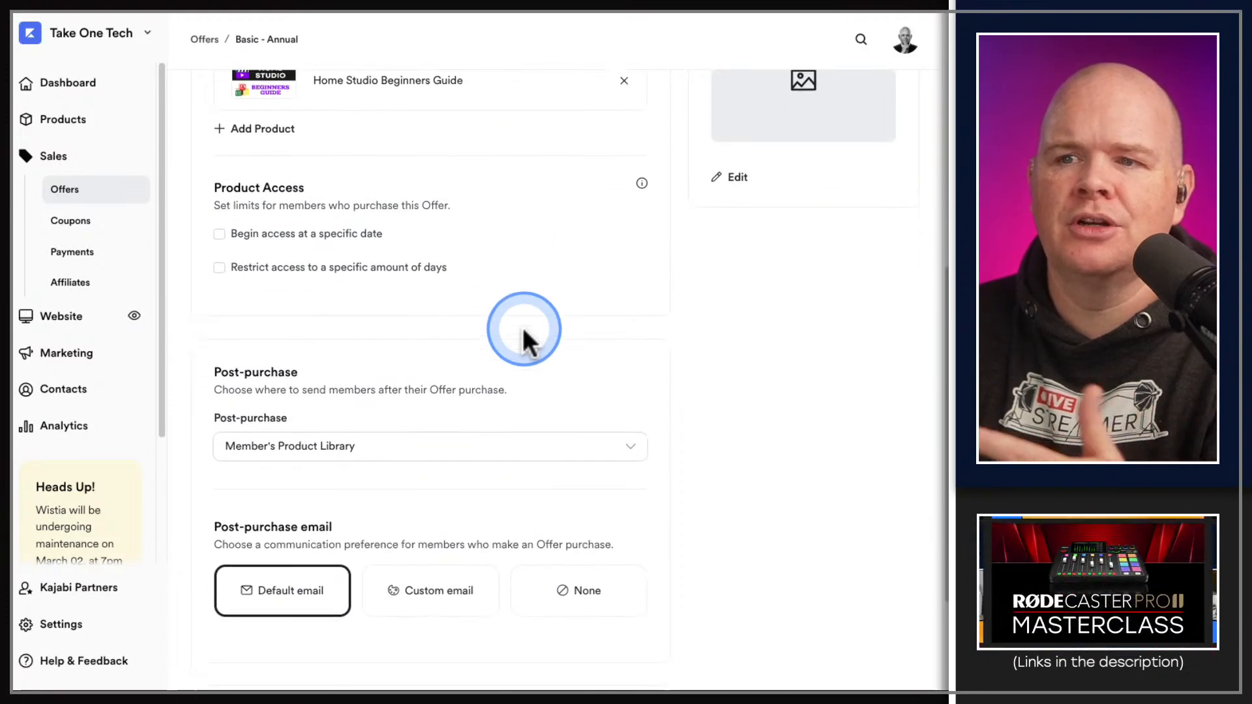
scroll(523, 327, down, 1)
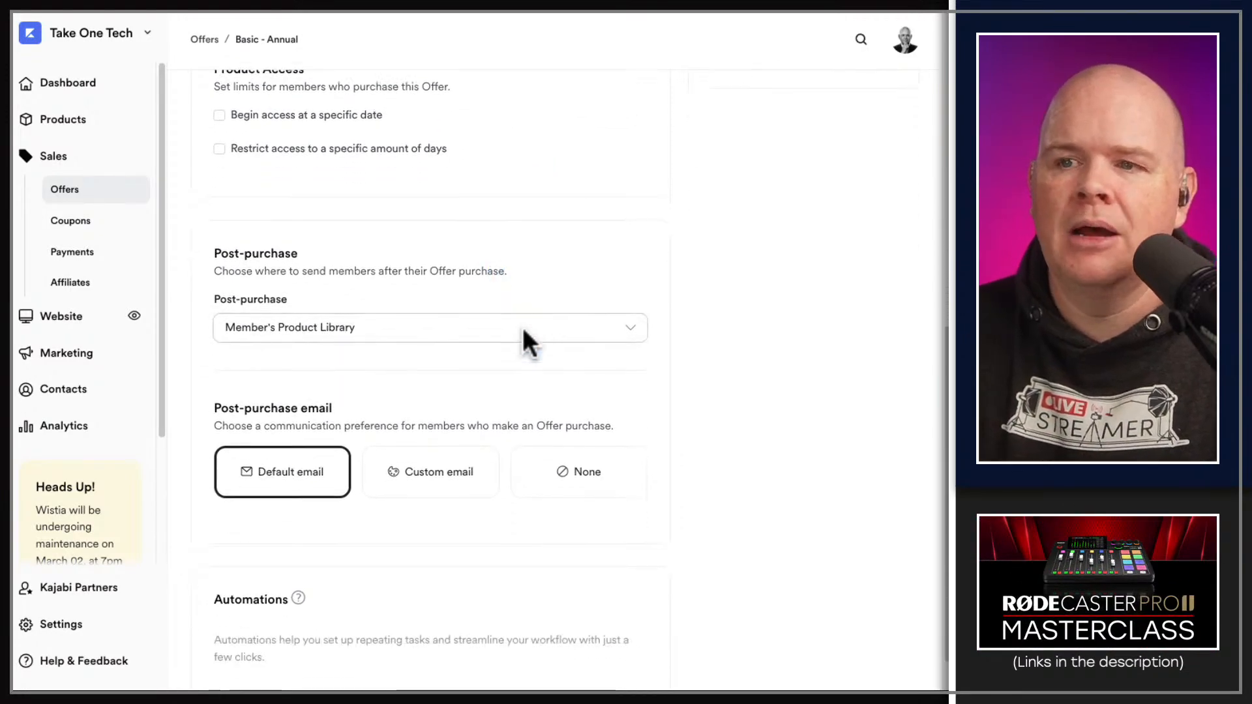
click(498, 229)
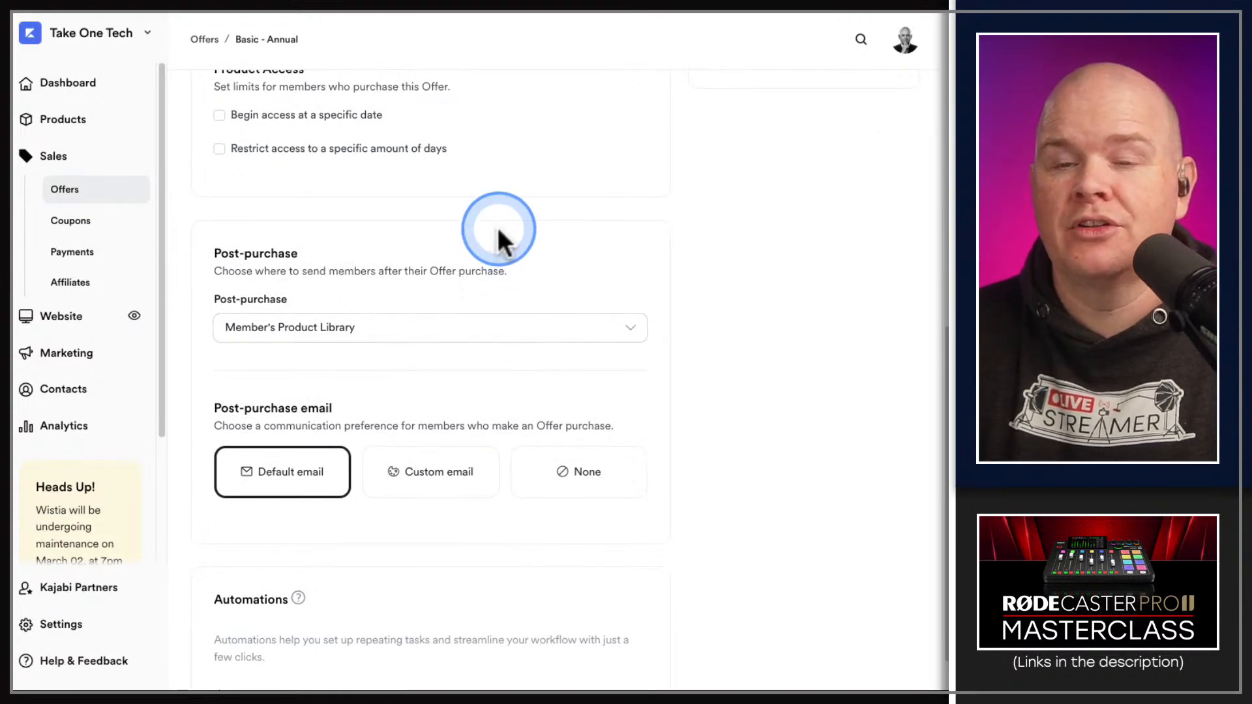
scroll(502, 257, down, 2)
click(253, 176)
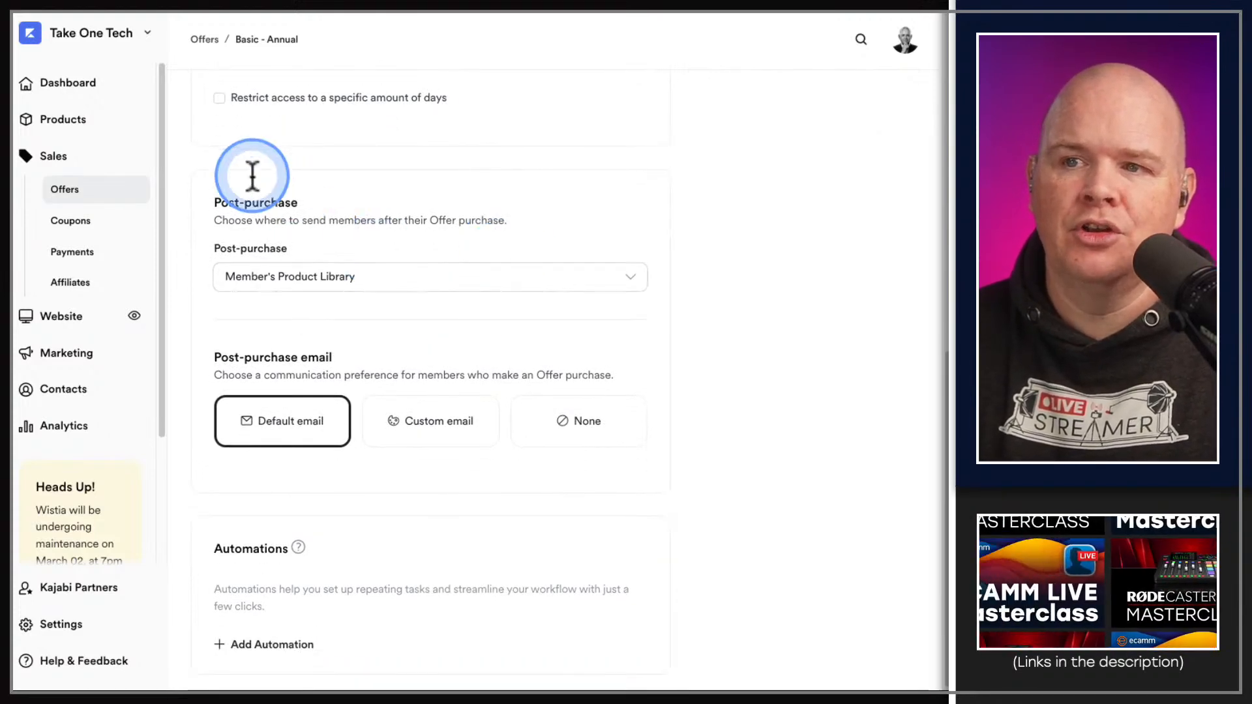
scroll(421, 286, down, 1)
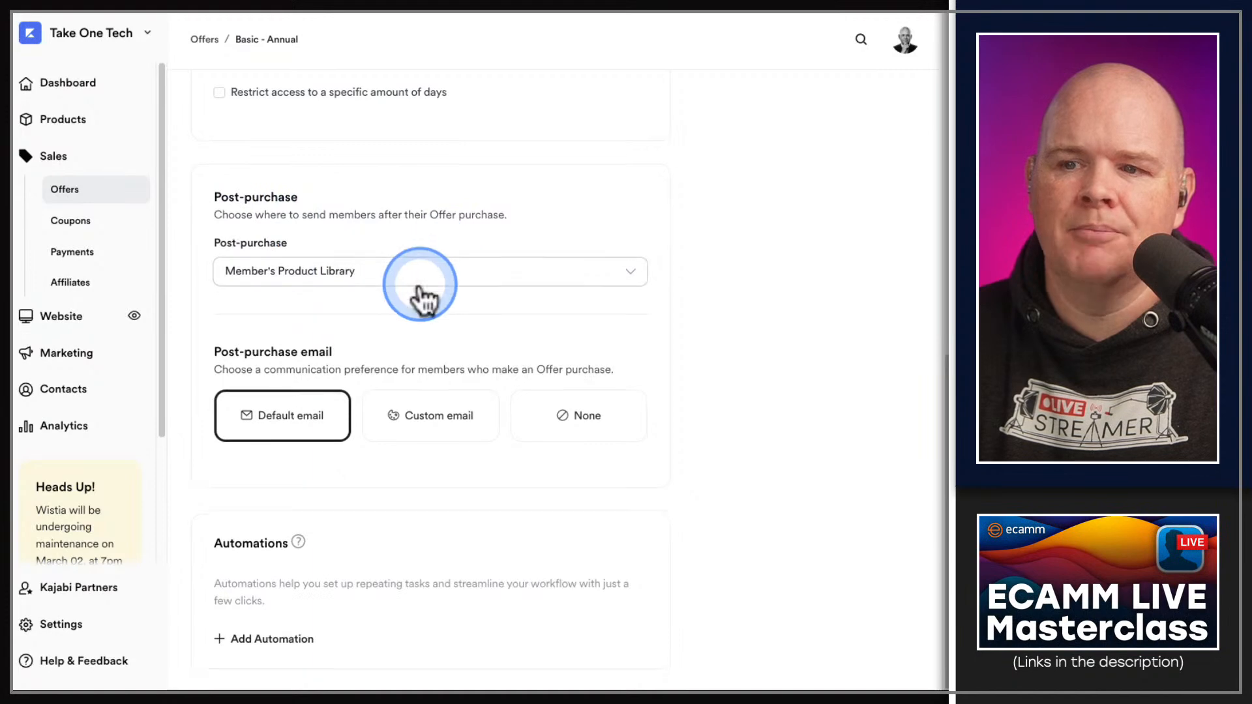
scroll(420, 285, up, 6)
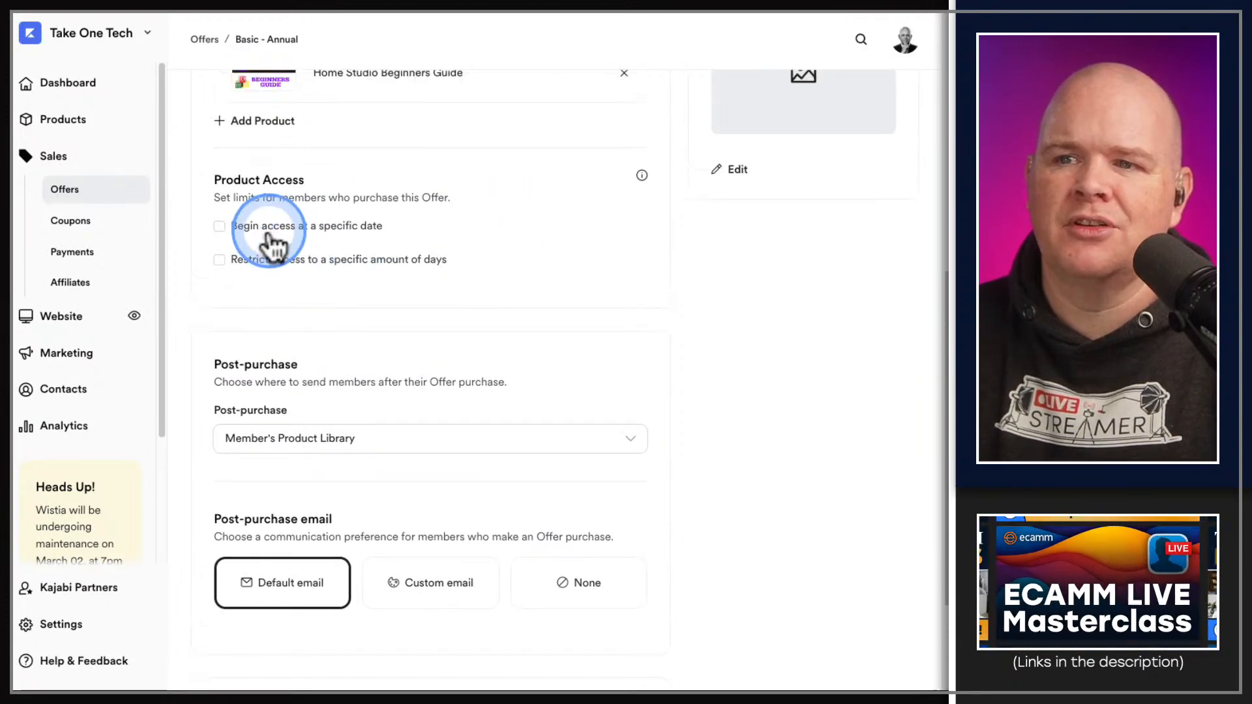
scroll(415, 234, up, 1)
scroll(417, 274, up, 5)
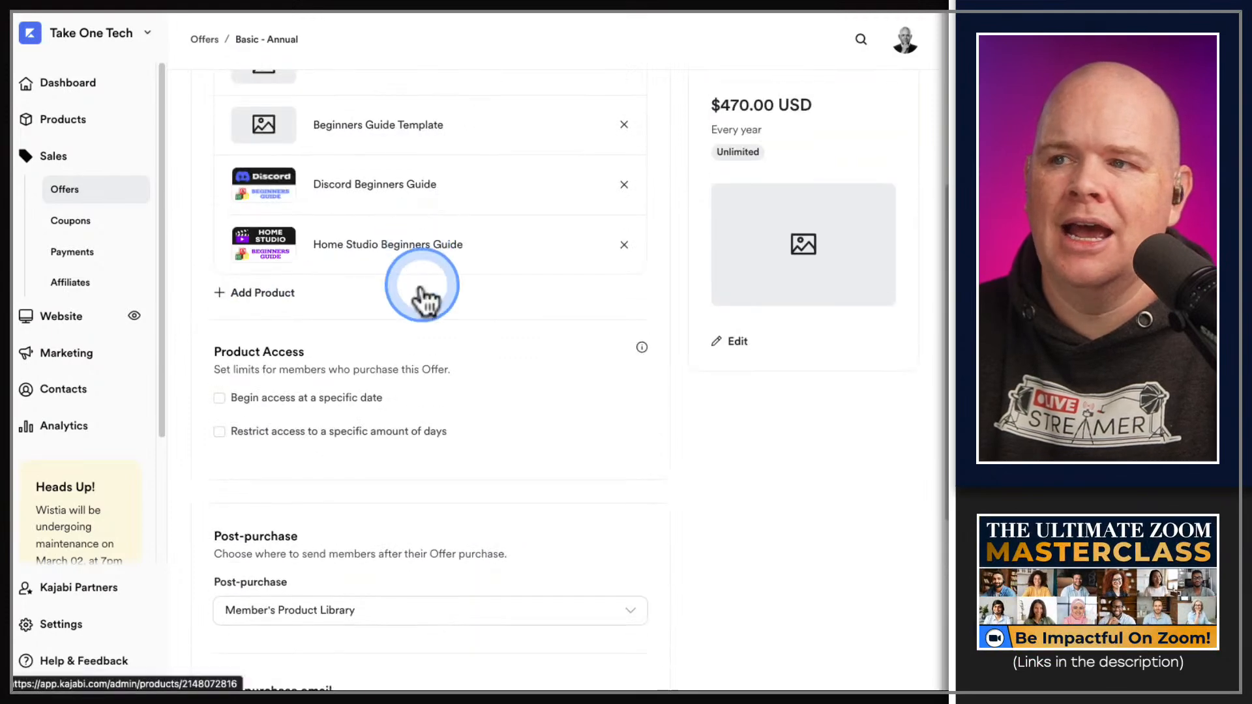
scroll(420, 293, down, 12)
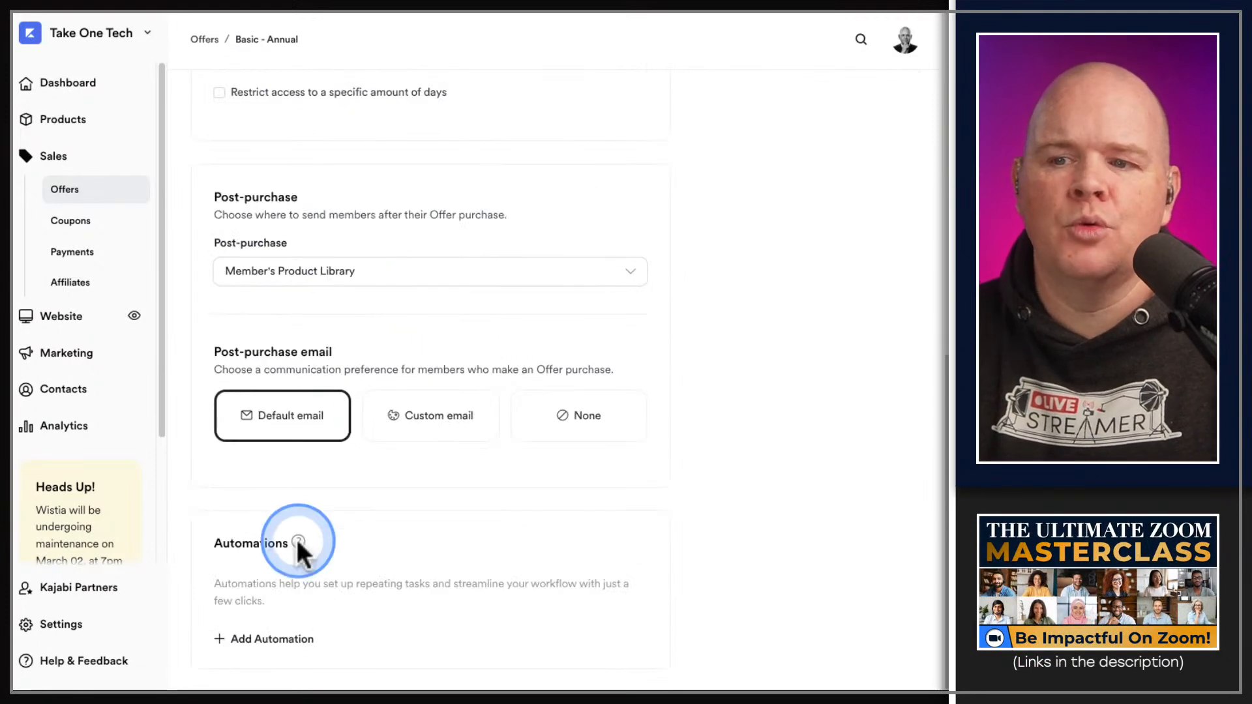
Try a new automation triggered by "Offer subscription payment canceled", browse its available actions, and discard it.
click(222, 642)
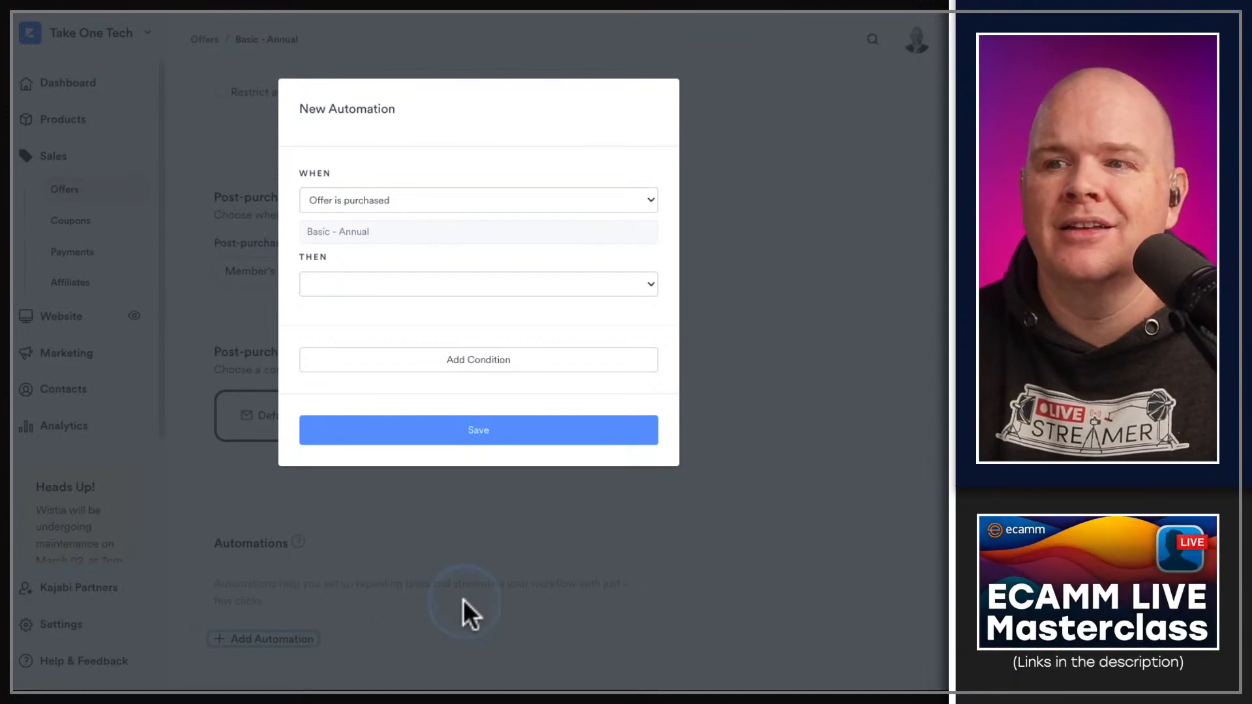
click(364, 198)
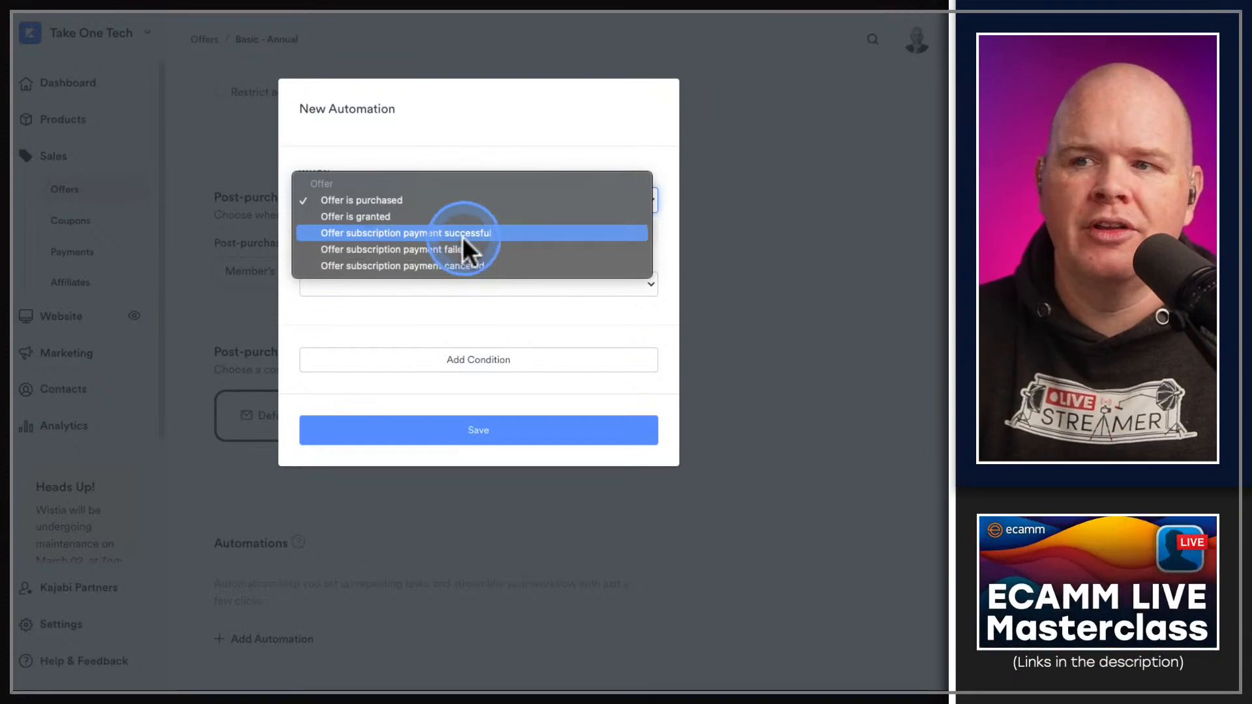
click(485, 266)
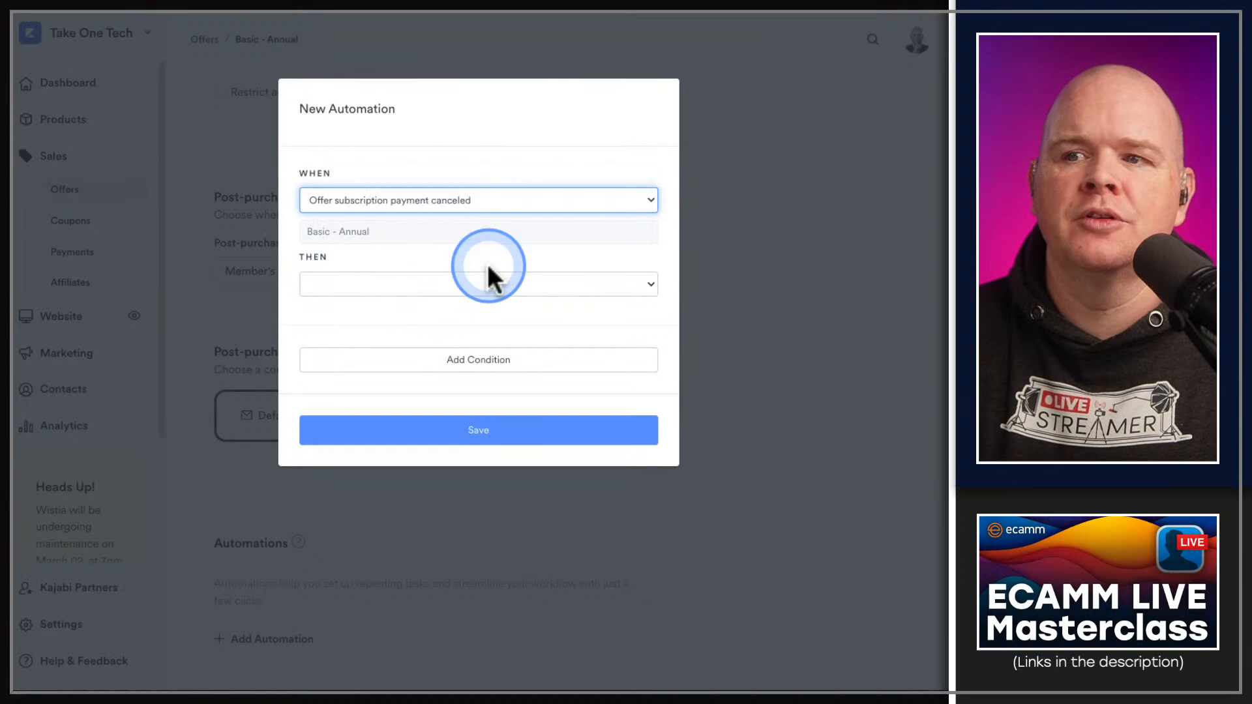
click(435, 282)
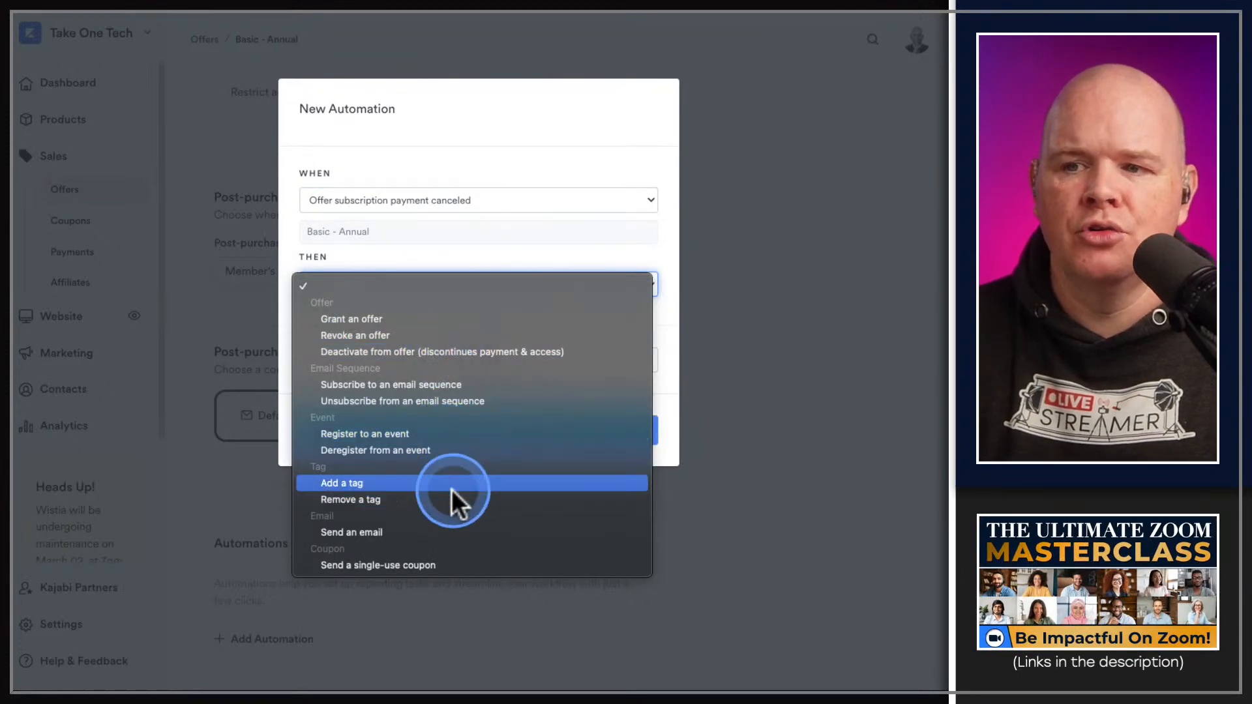
click(446, 239)
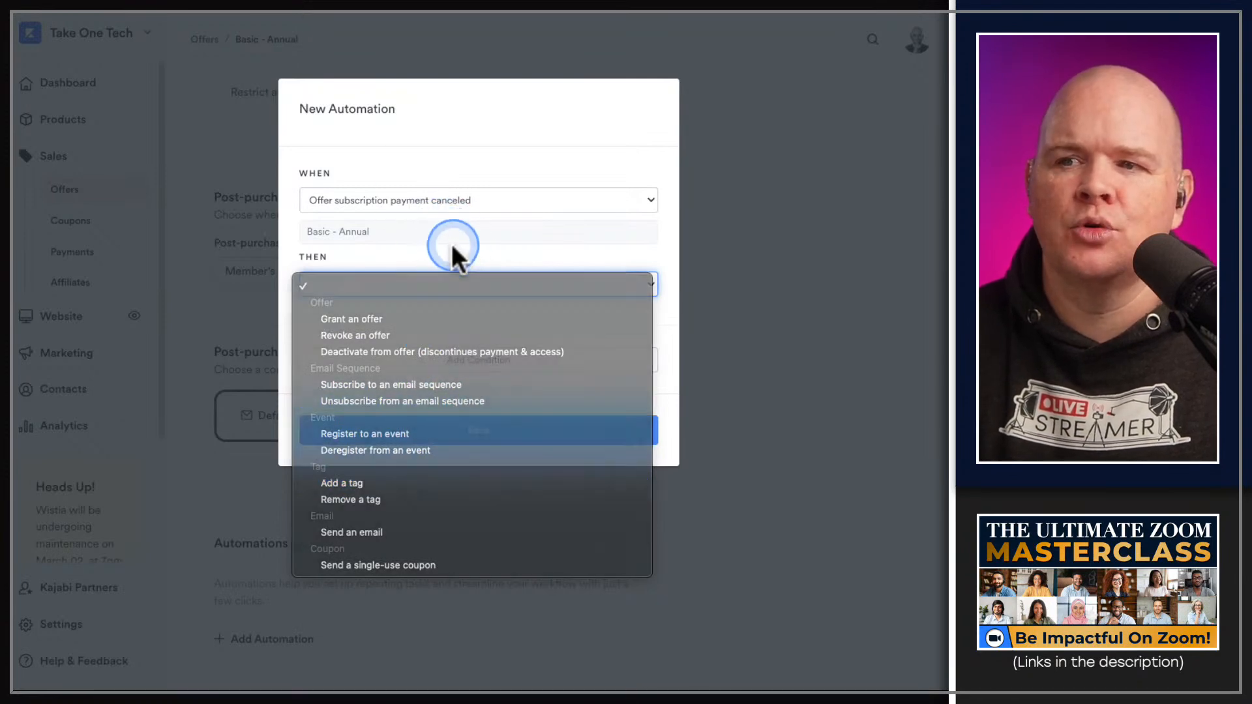
click(759, 208)
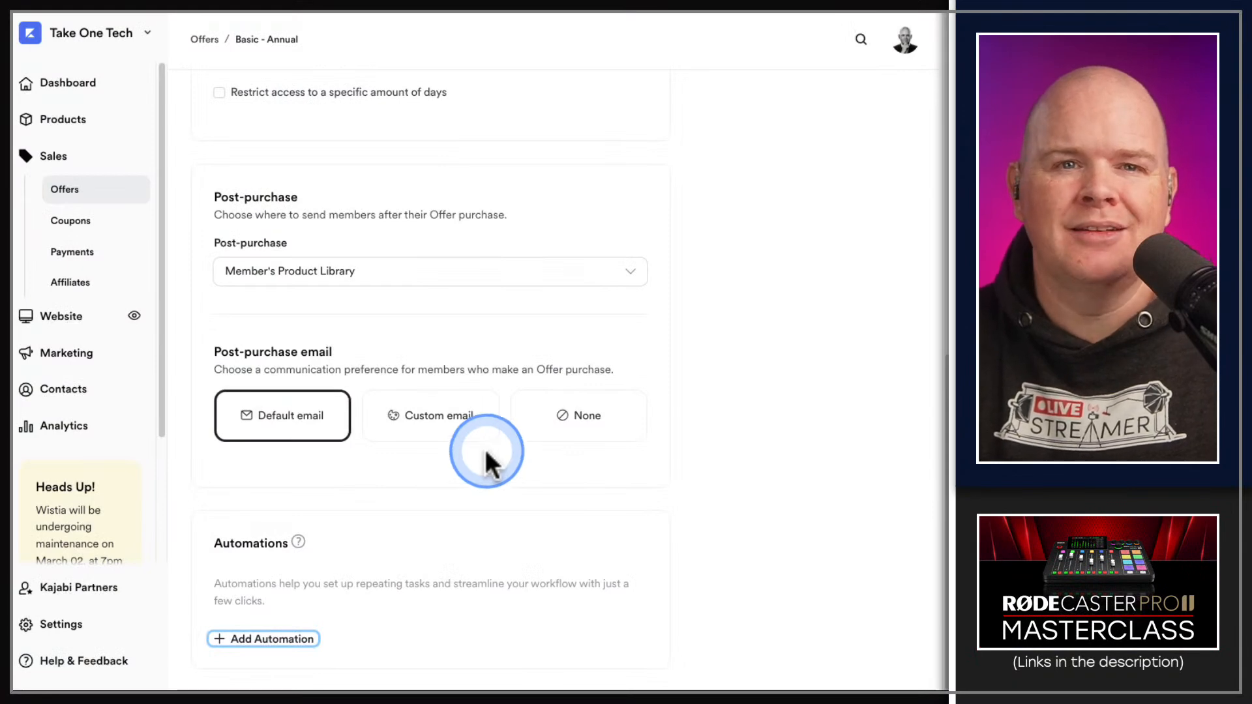
scroll(492, 443, up, 3)
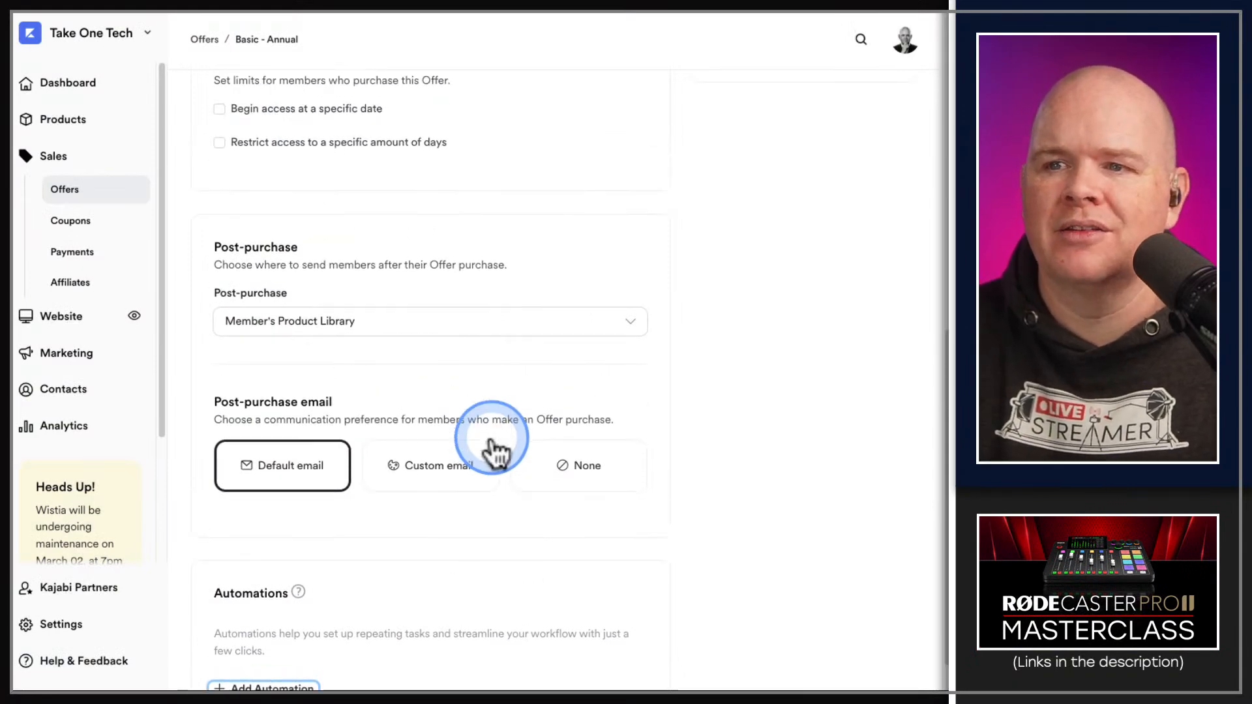
scroll(491, 436, up, 8)
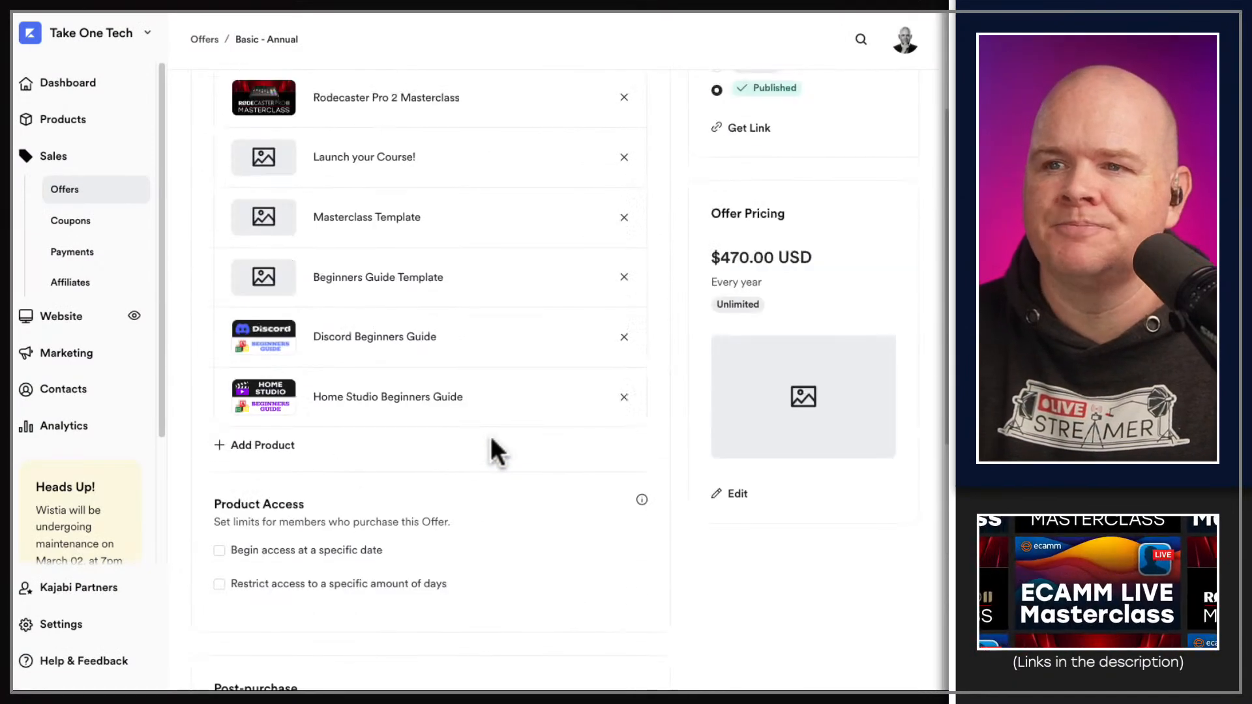
click(496, 425)
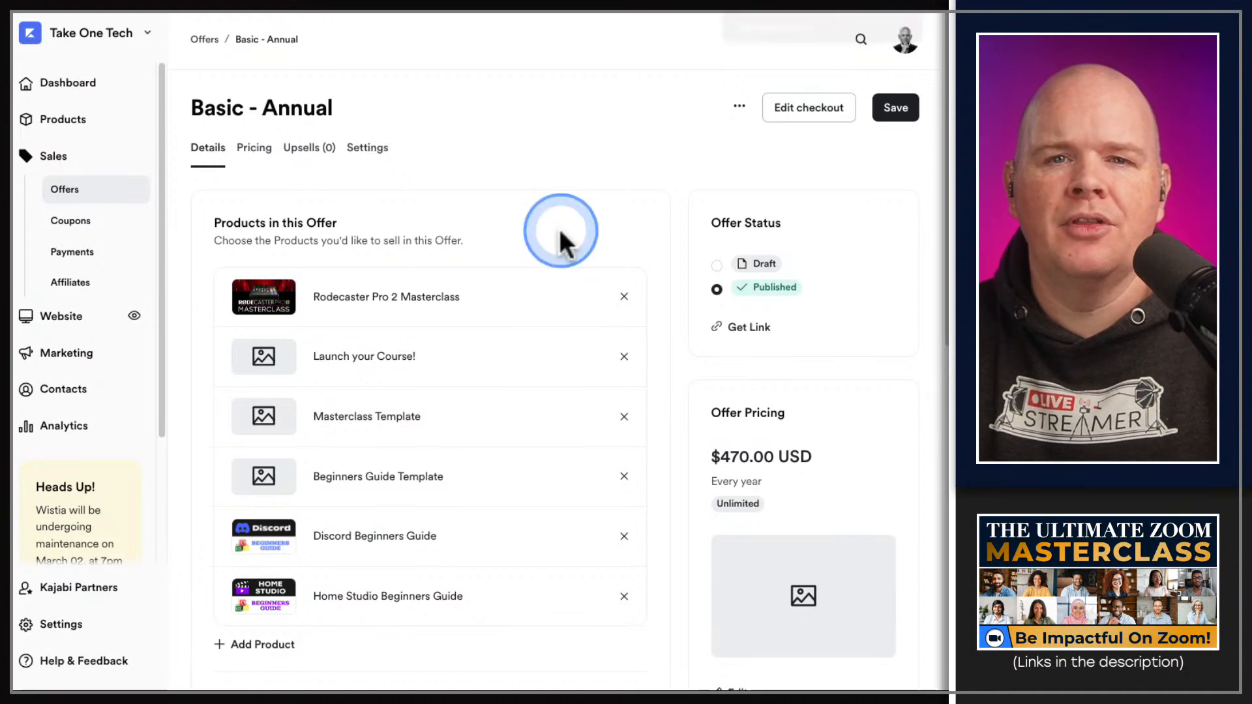
scroll(531, 273, down, 1)
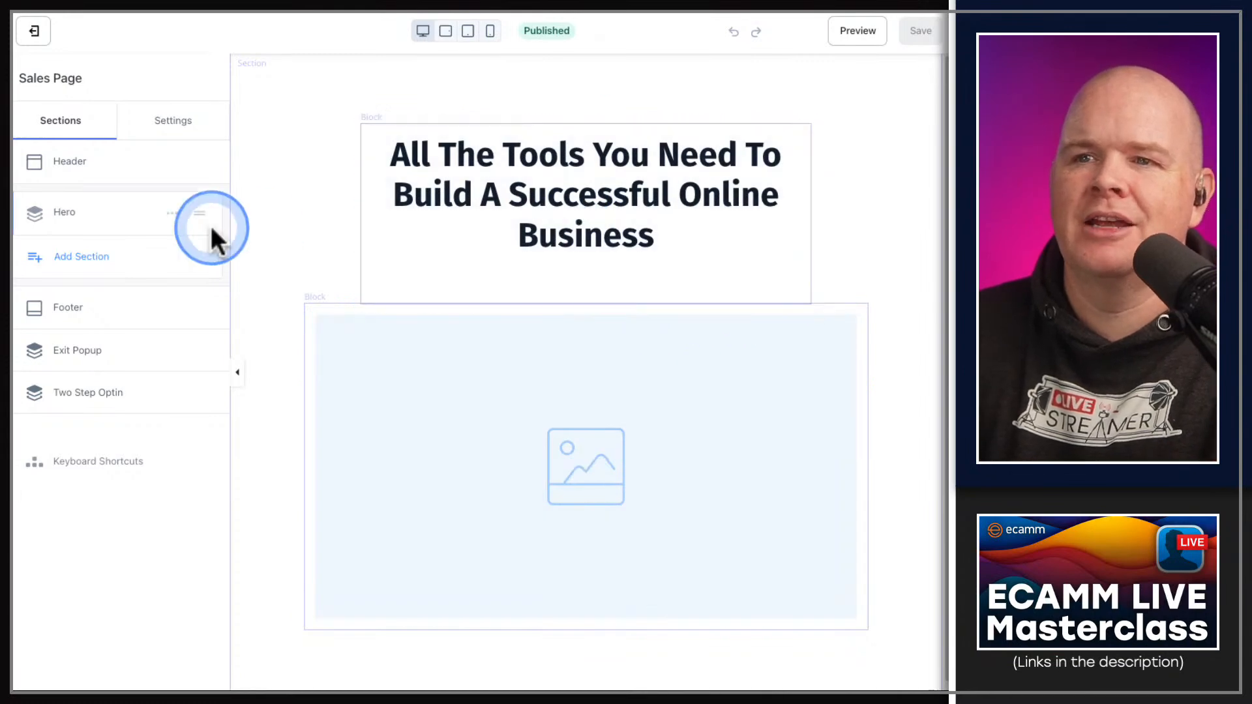
Add a Pricing Cards section below the Hero on the sales page and select the Basic card.
scroll(614, 196, down, 1)
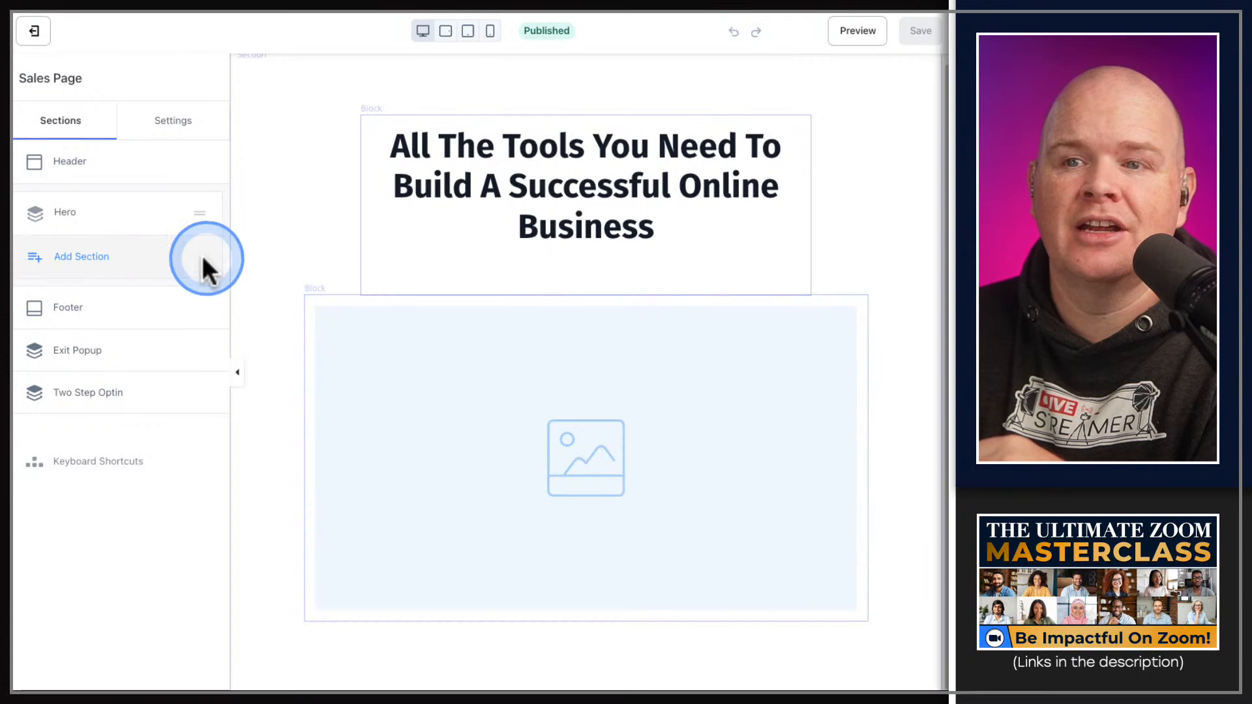
click(78, 259)
drag(224, 199, 248, 518)
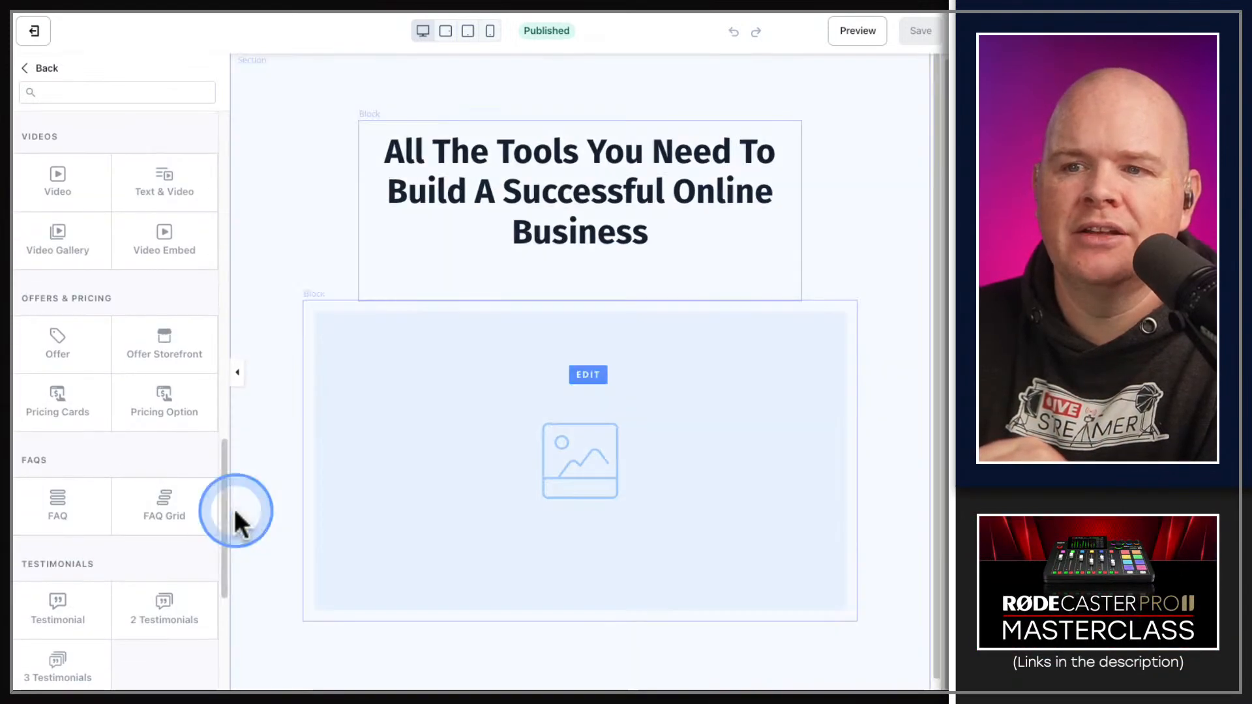
click(58, 403)
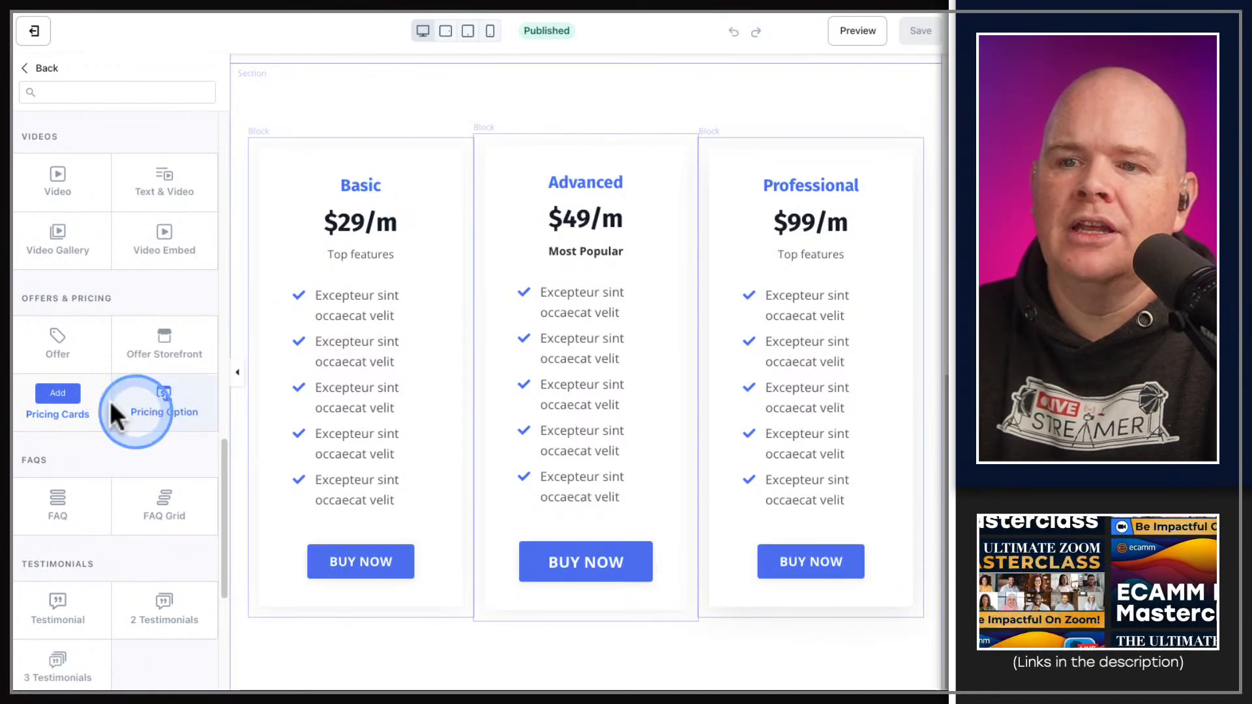
click(63, 408)
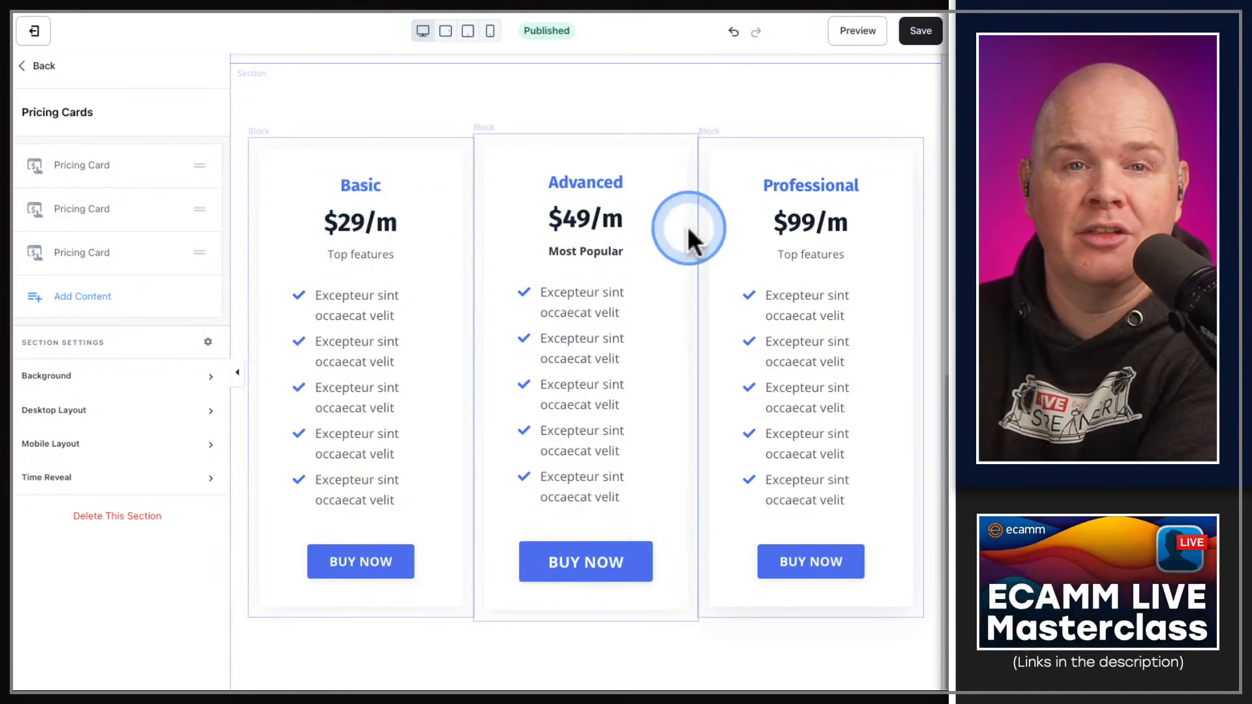
click(354, 222)
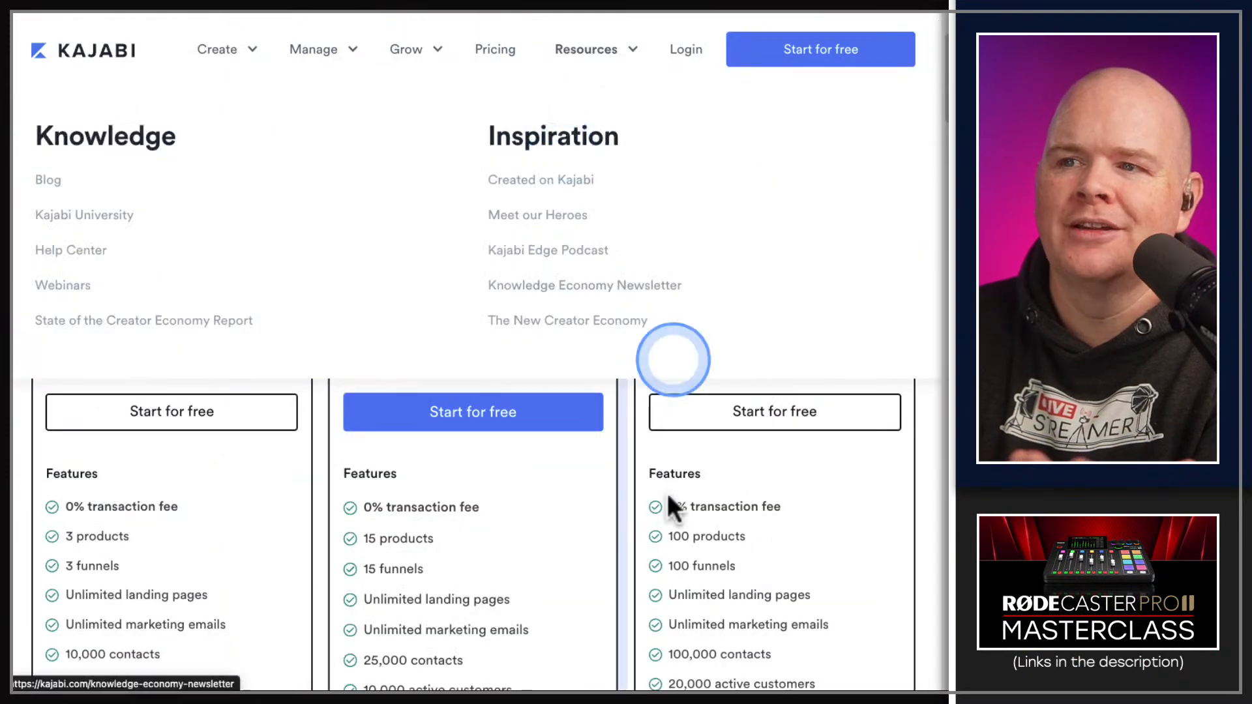
Switch to Kajabi's public pricing page and show the monthly plan prices.
click(545, 151)
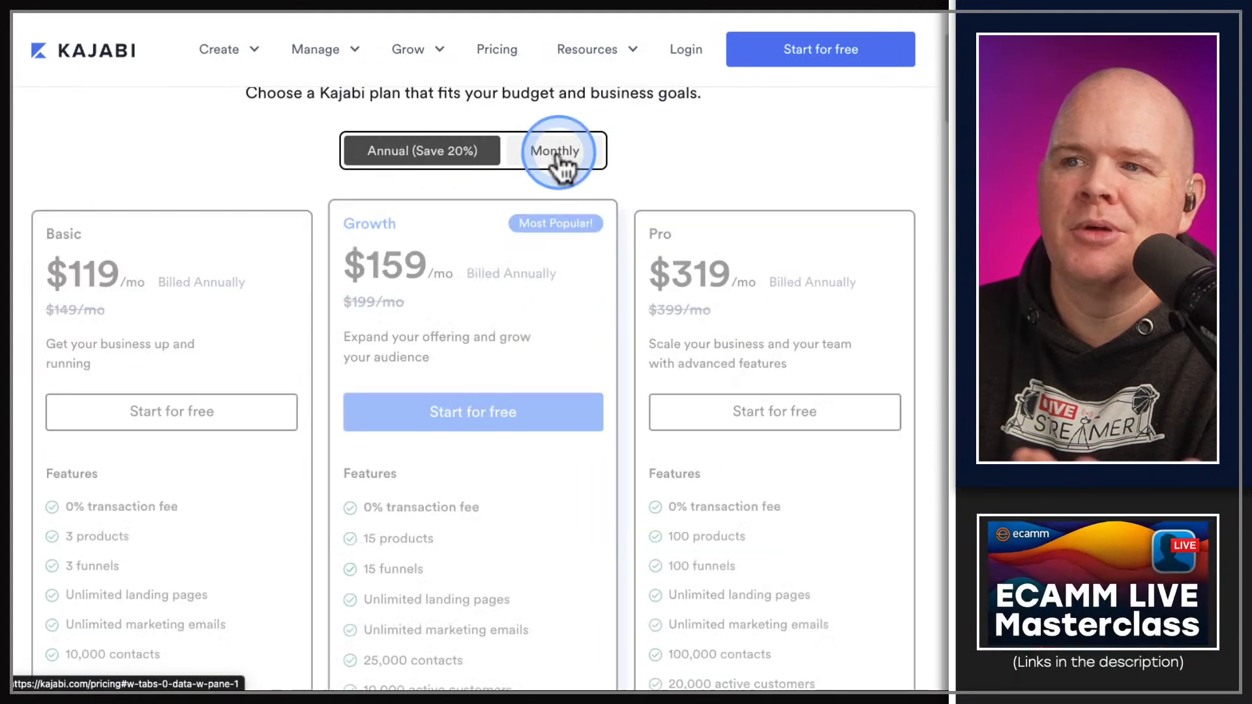
Switch Kajabi's plan prices to annual billing, and review the Basic pricing card's name, price, caption and text settings in the sales page editor.
click(421, 161)
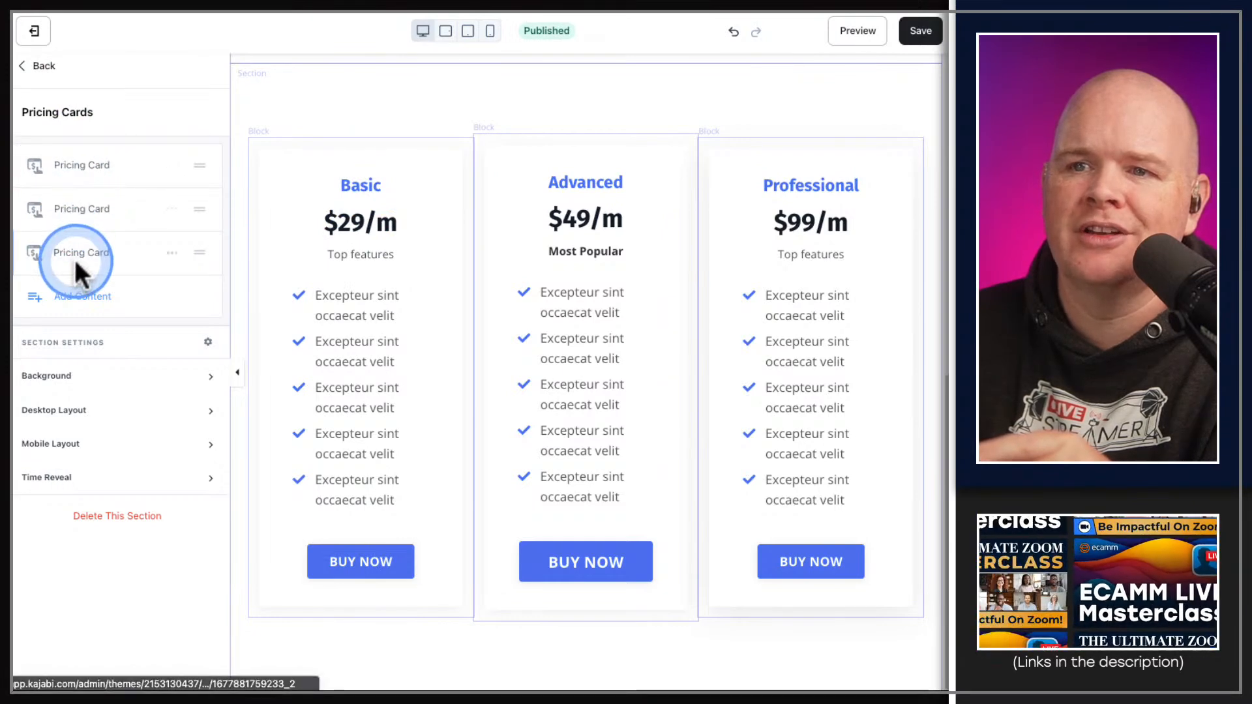
click(68, 168)
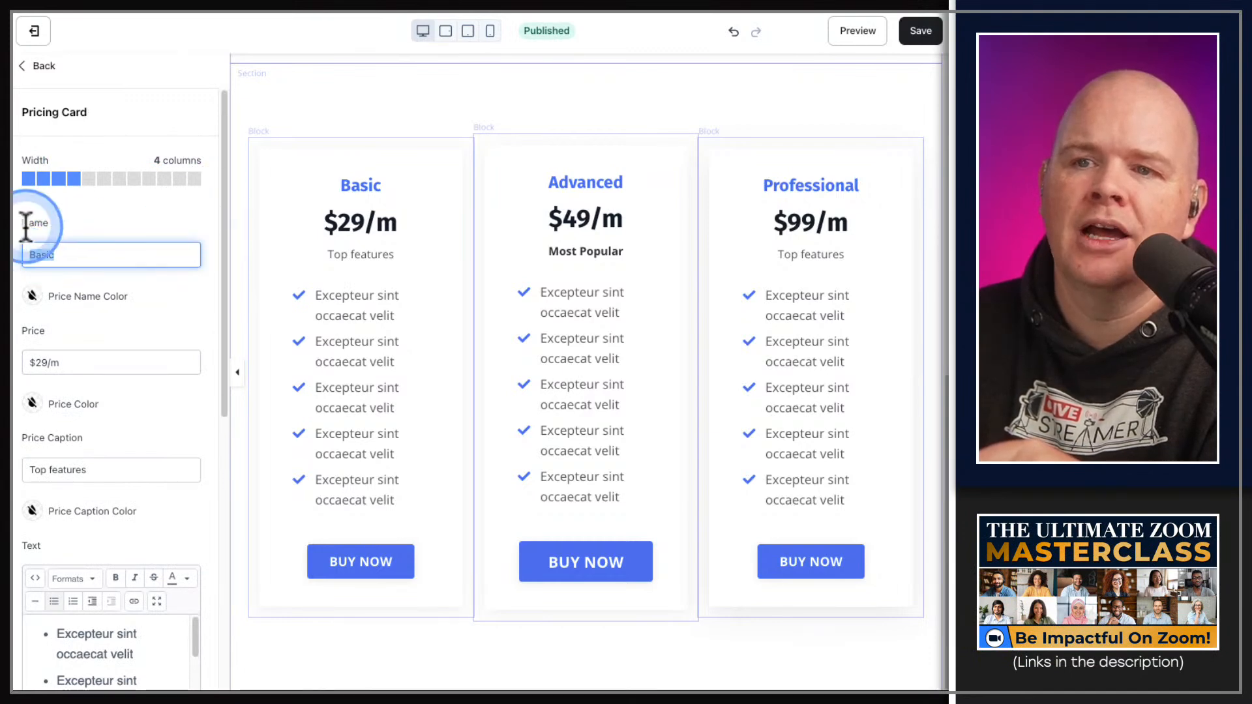
drag(28, 254, 184, 255)
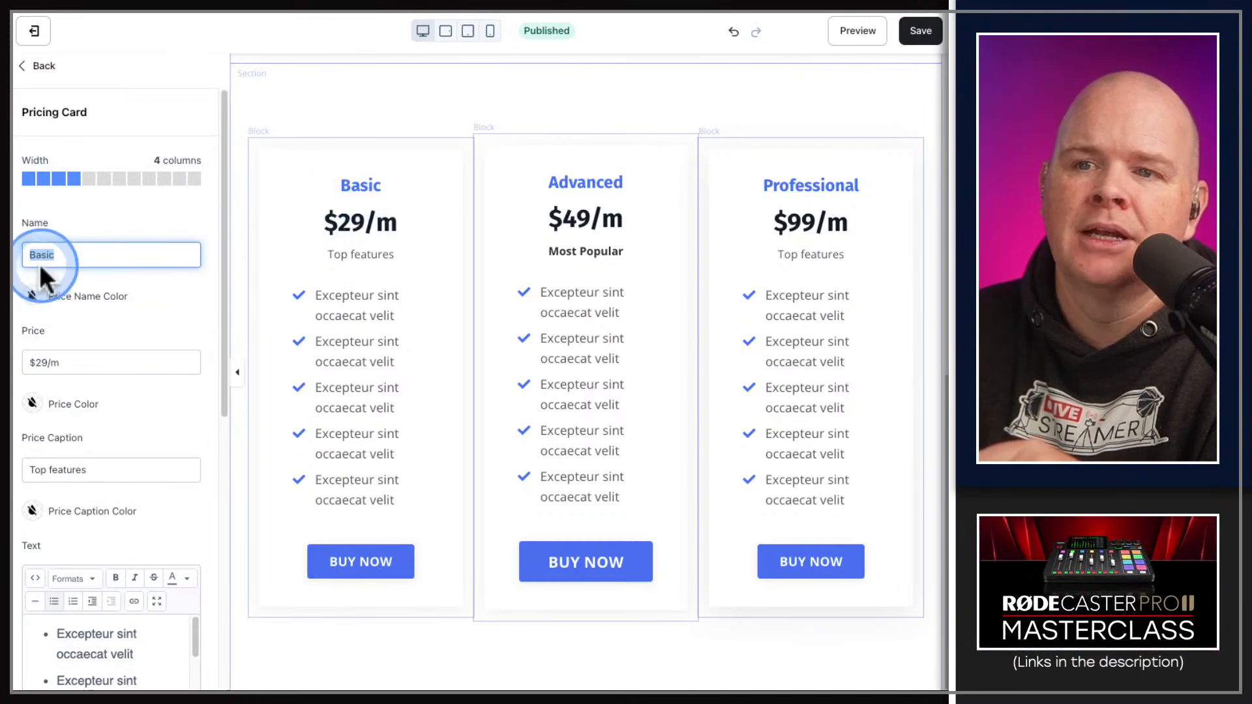
drag(85, 363, 13, 362)
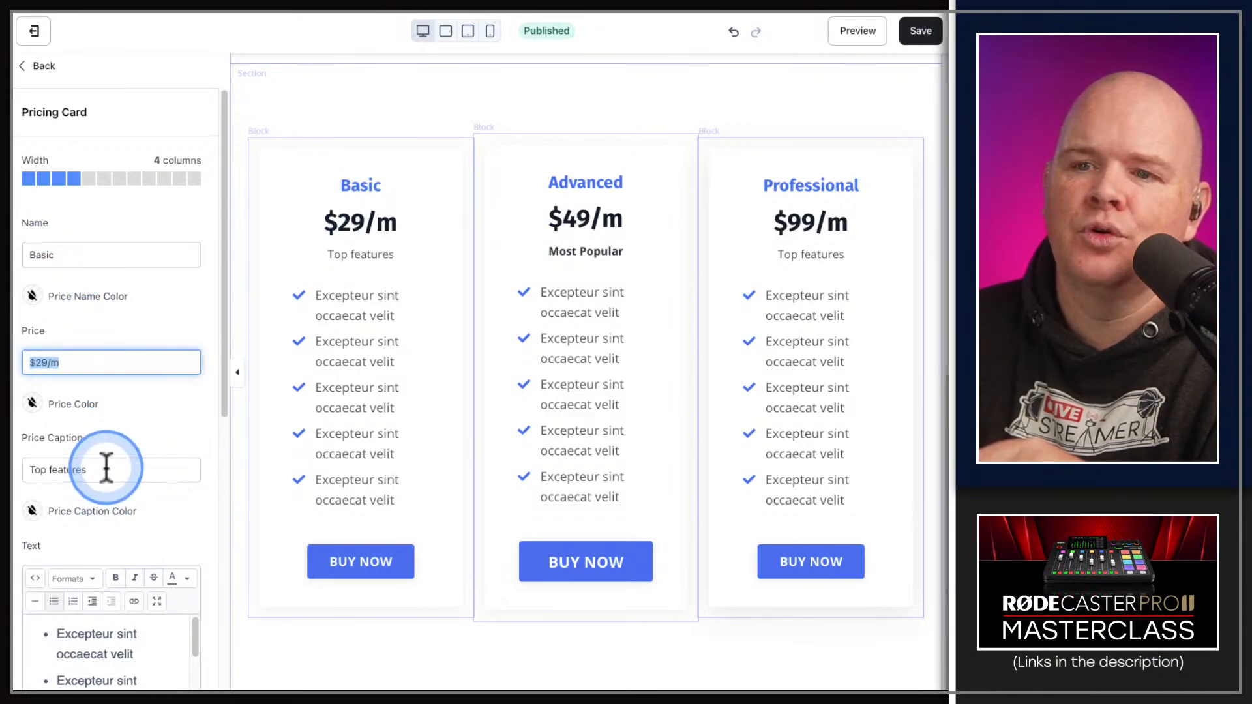
scroll(102, 424, down, 3)
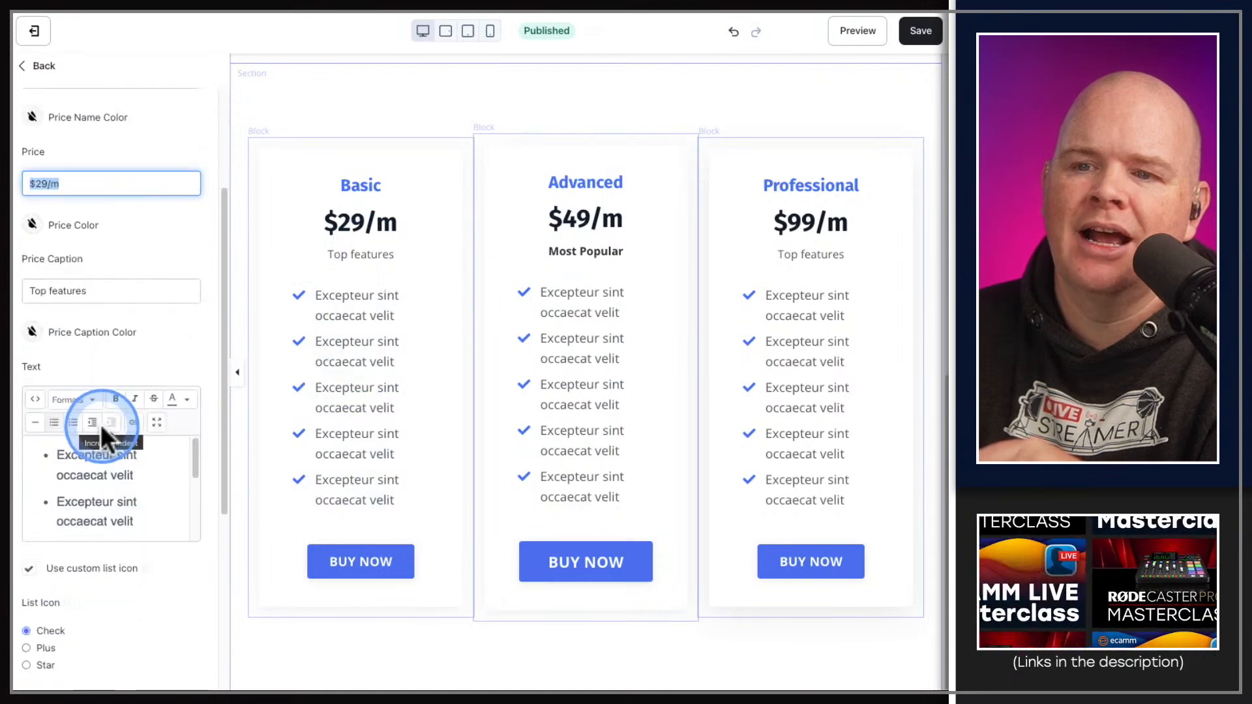
scroll(127, 502, up, 3)
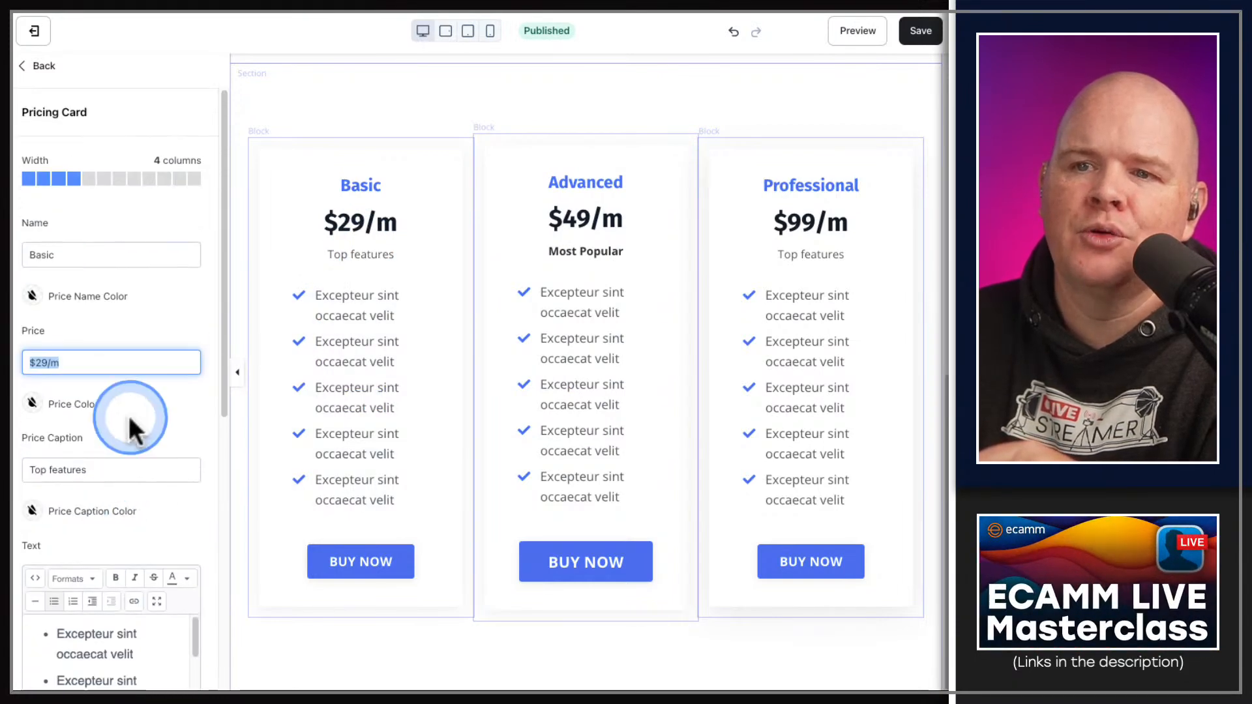
Try "$29/m or $290/year" as the Basic card's price, and restore it to "$29/m".
drag(54, 366, 106, 360)
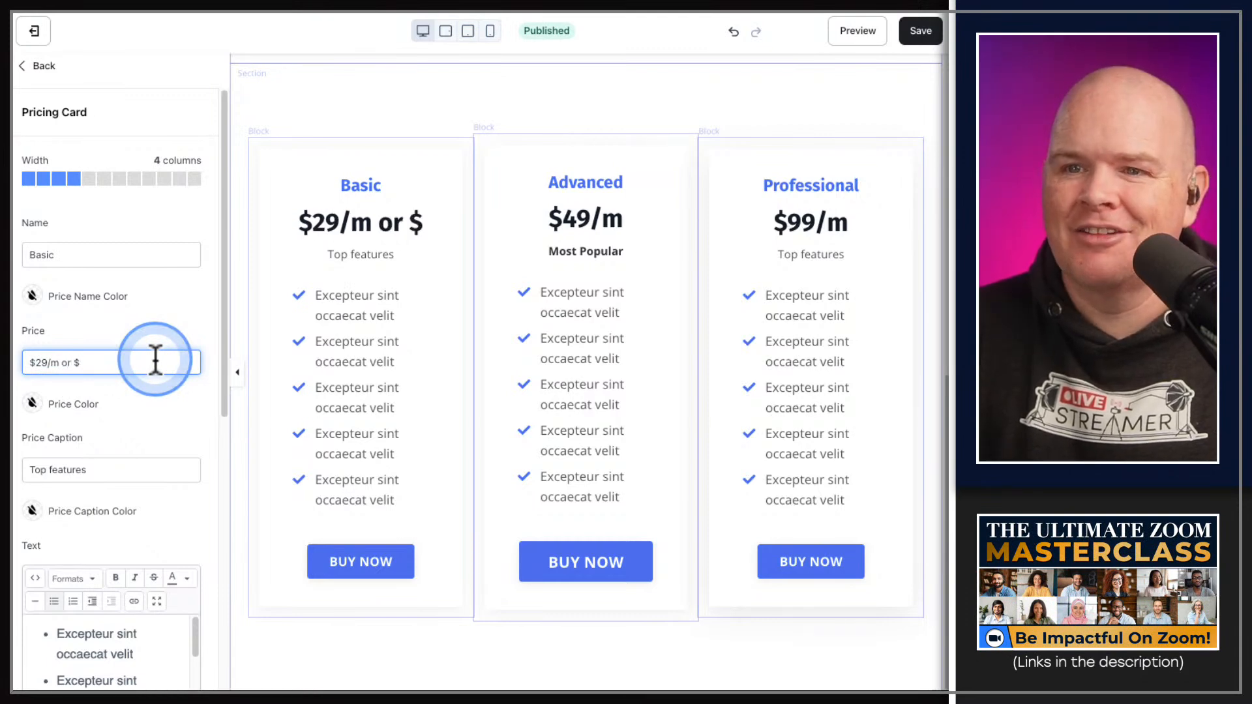
text(or $290/ytear)
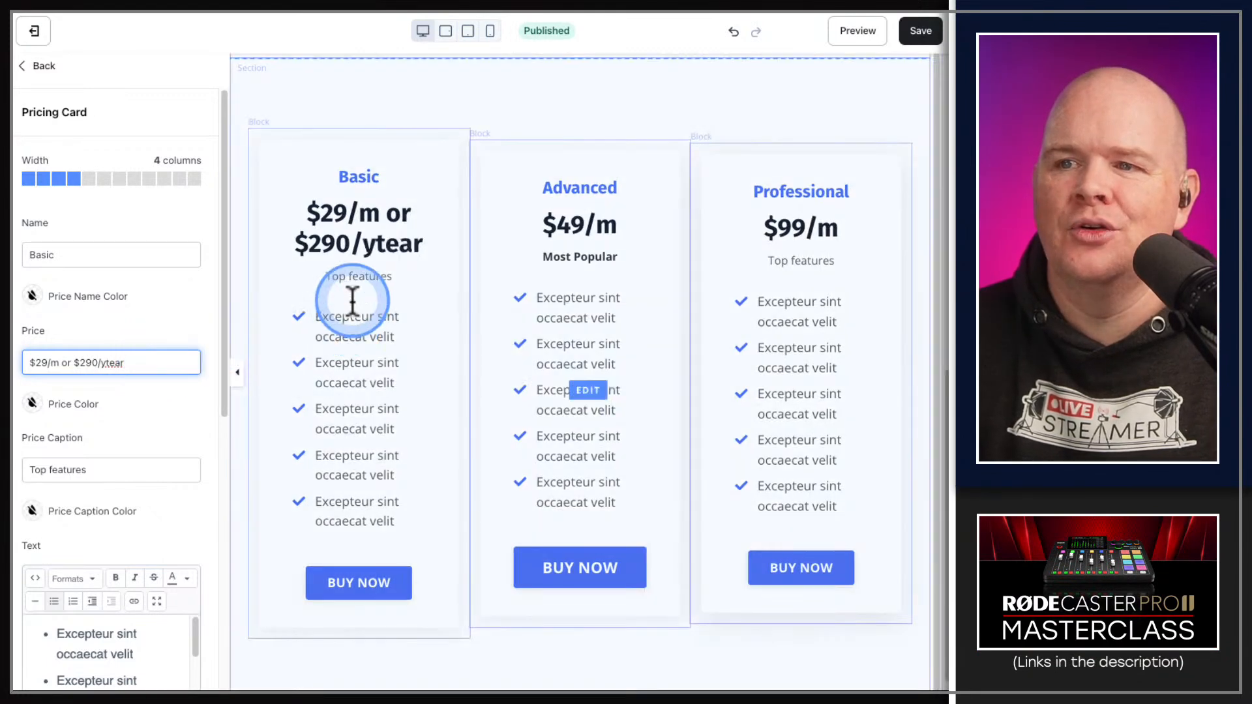
key(Left)
key(Left)
key(Left)
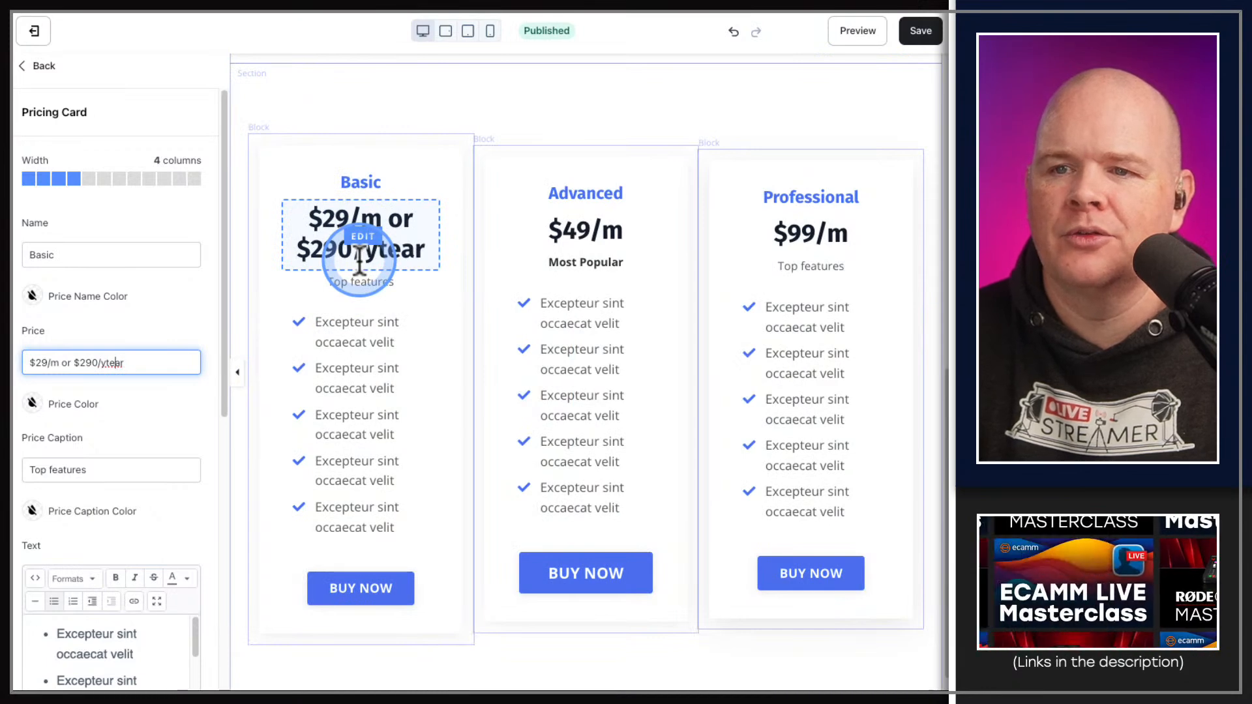
key(BackSpace)
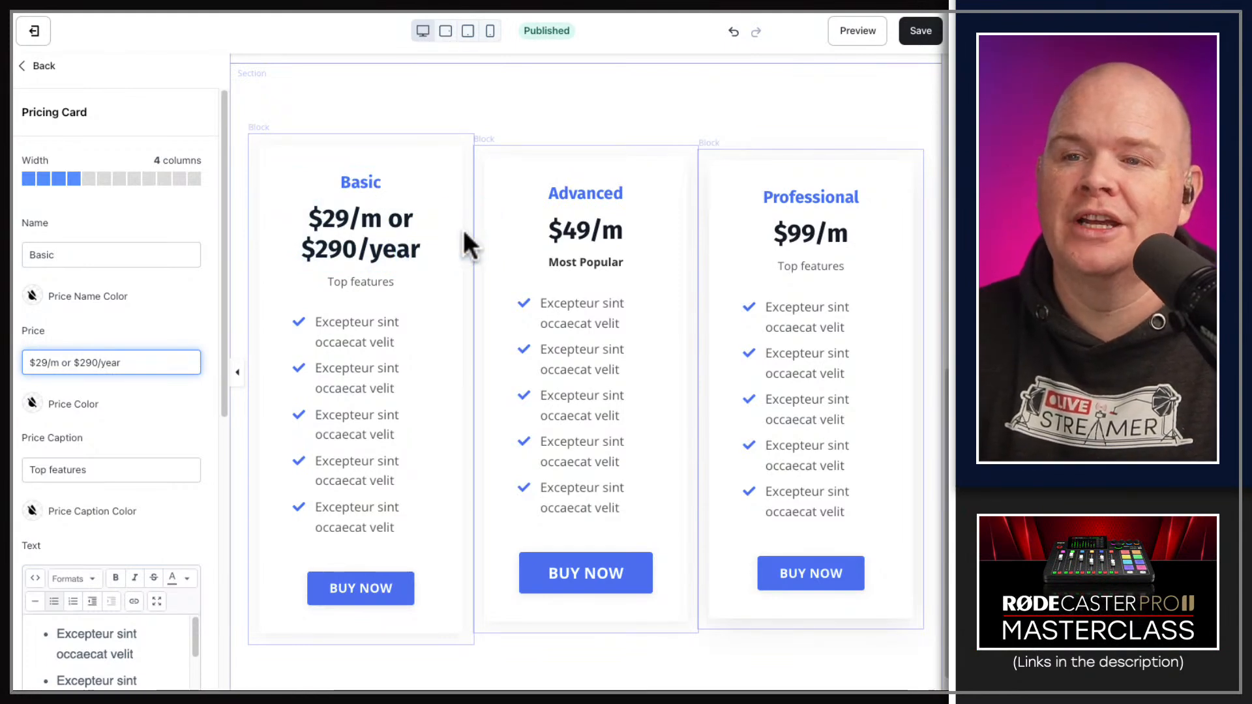
drag(463, 229, 459, 260)
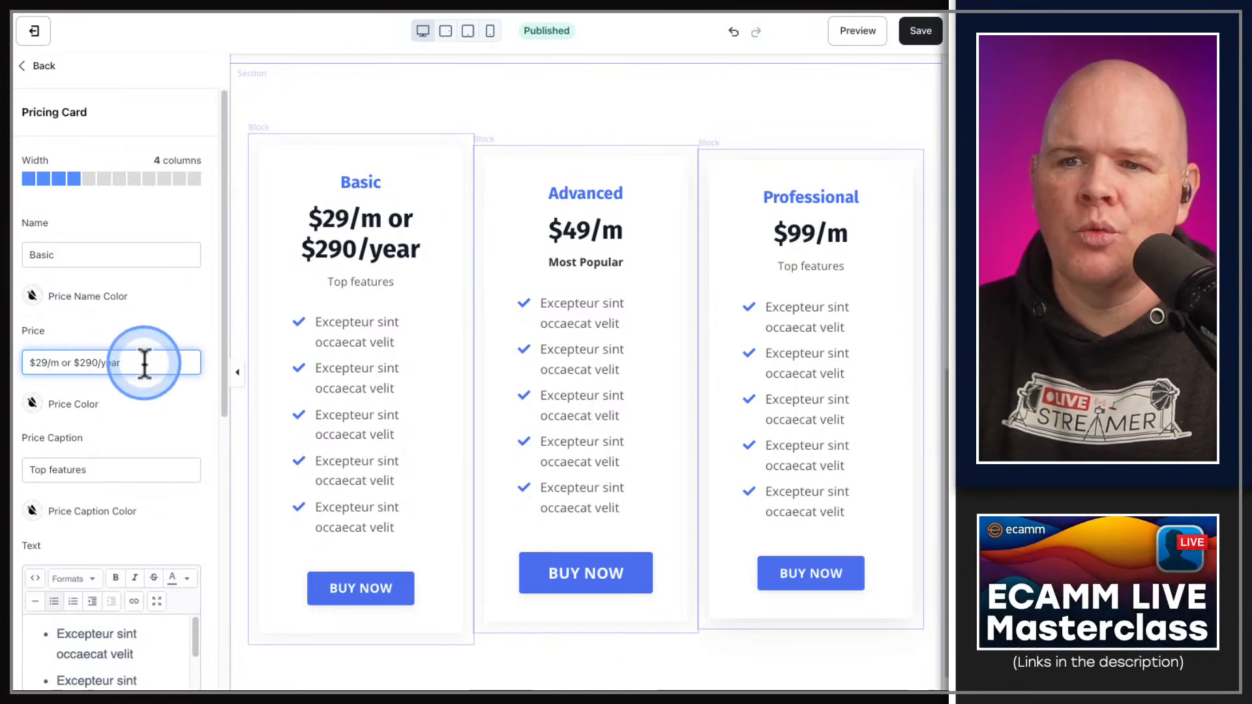
drag(144, 363, 67, 363)
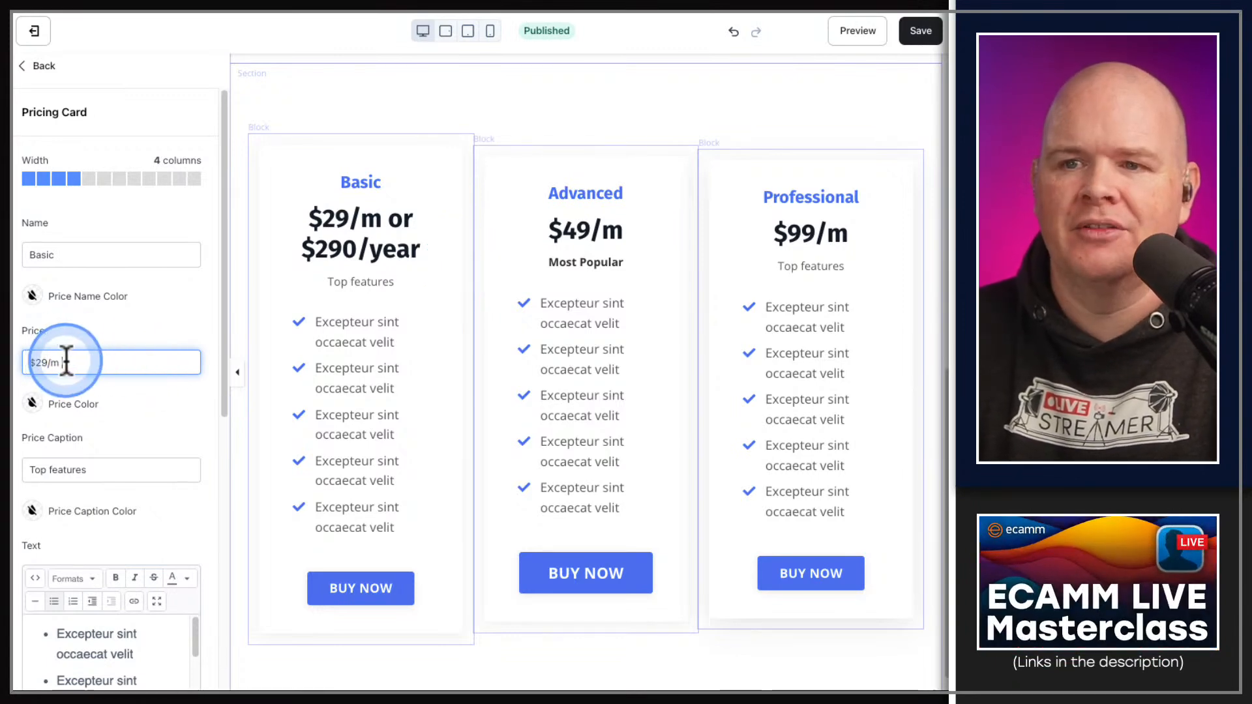
Set the Basic card's BUY NOW button action to "Go to a Checkout Page" and check which checkout pages can be selected.
scroll(186, 397, down, 3)
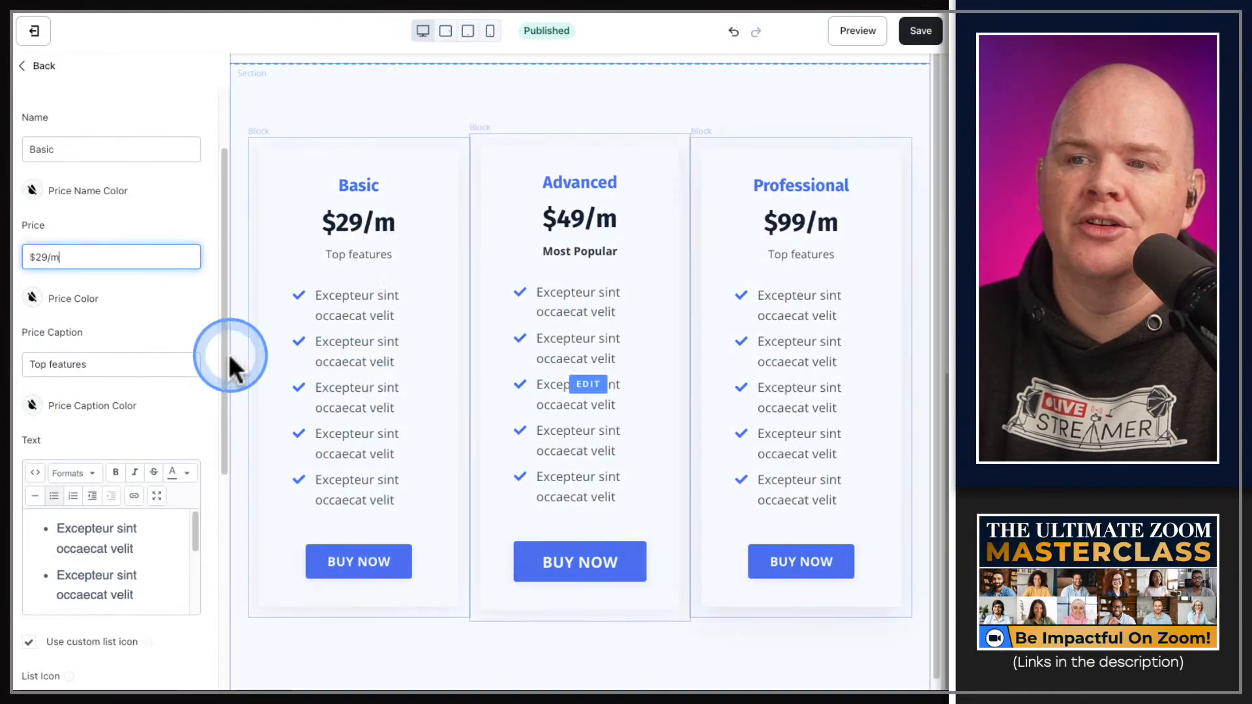
scroll(220, 351, down, 3)
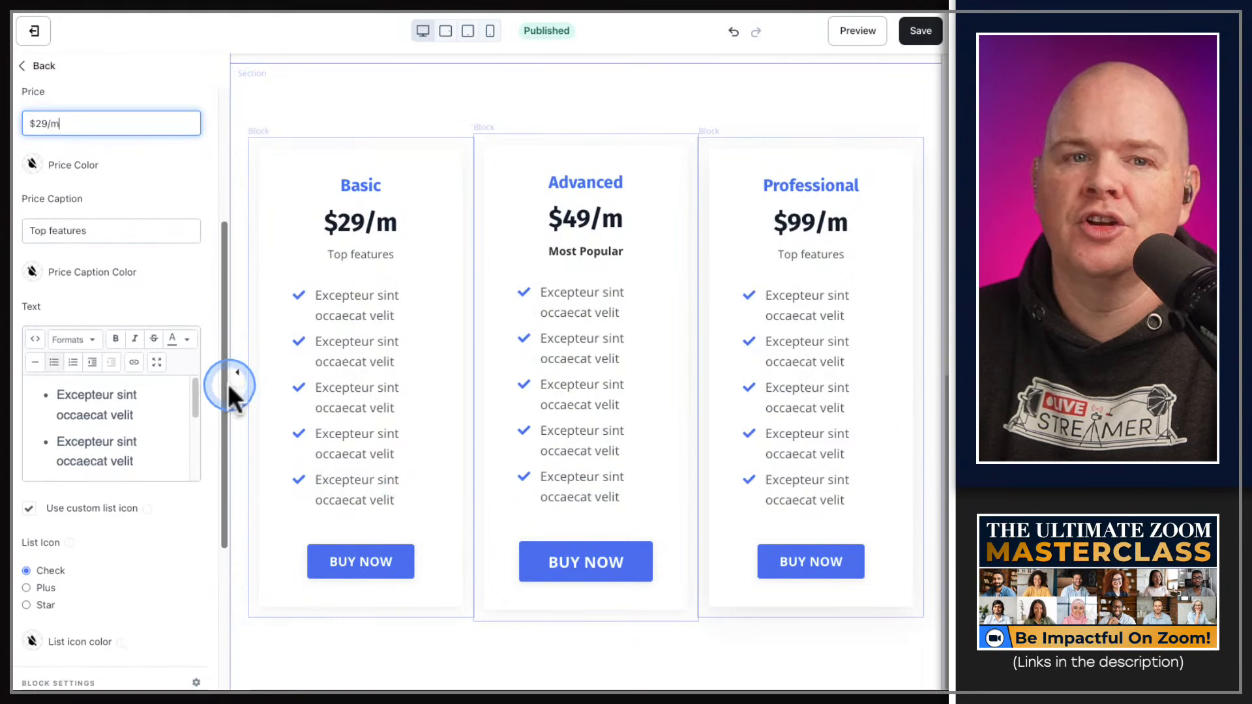
drag(228, 383, 230, 394)
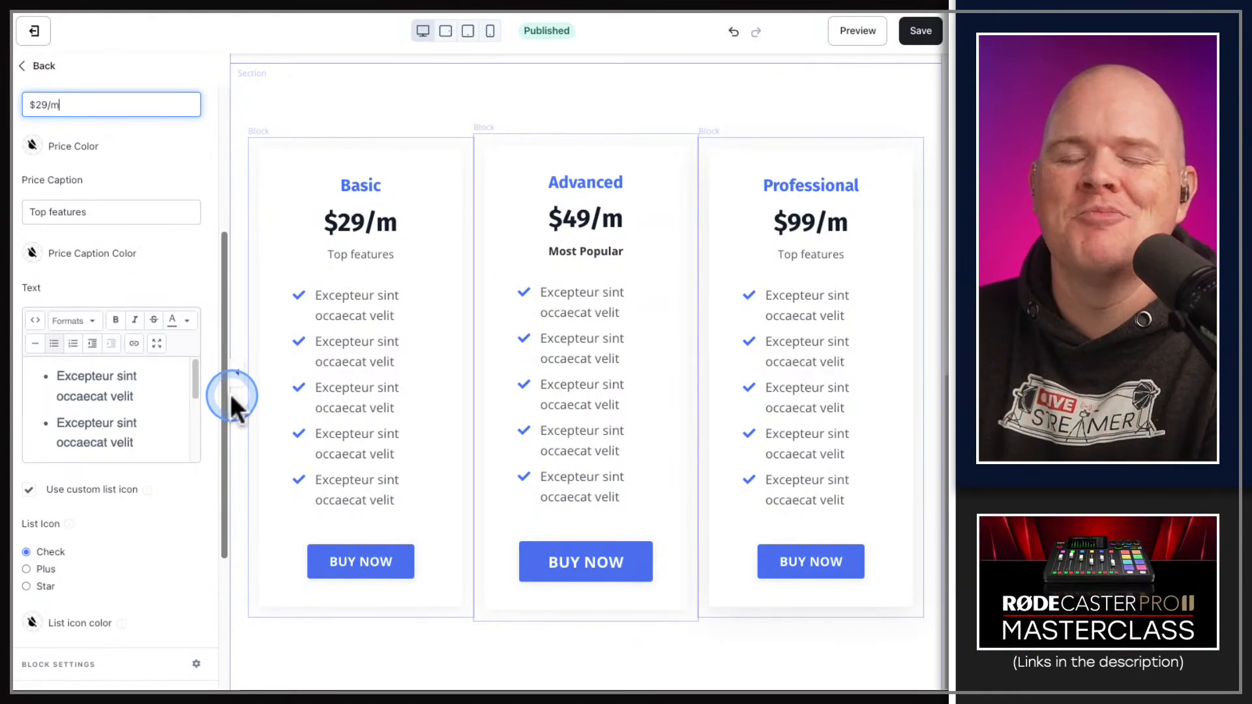
drag(229, 393, 233, 494)
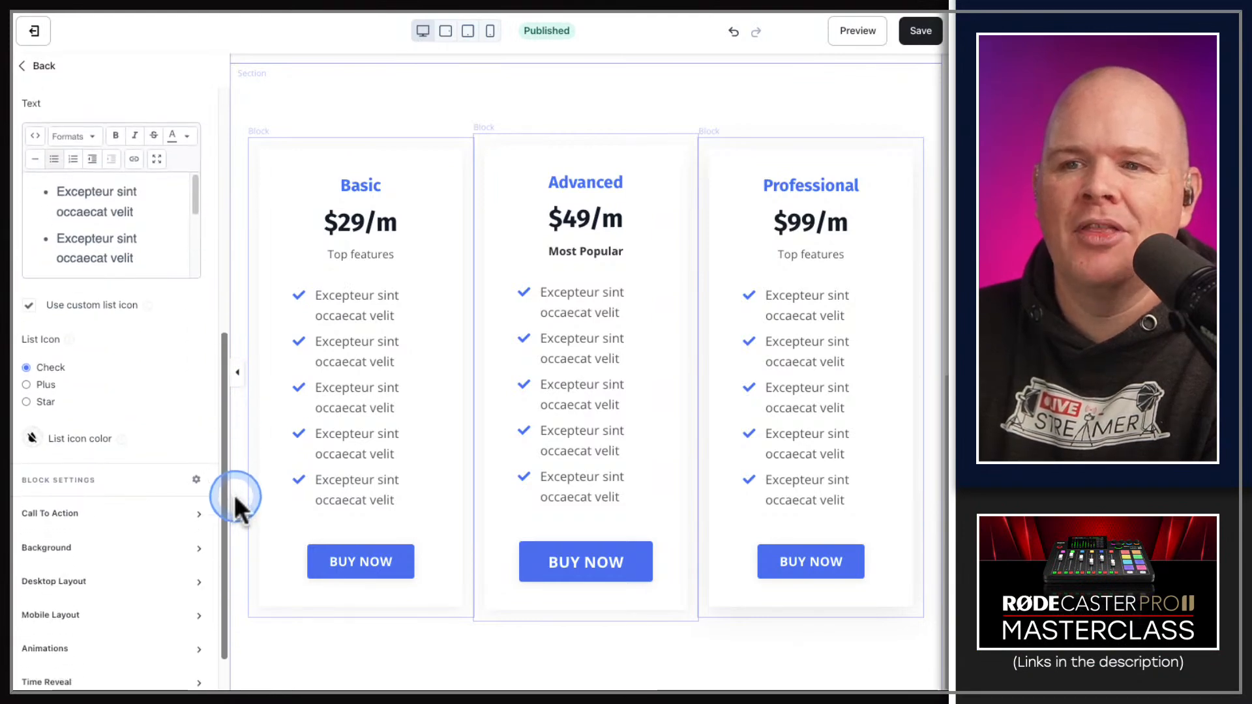
click(338, 564)
scroll(97, 544, down, 10)
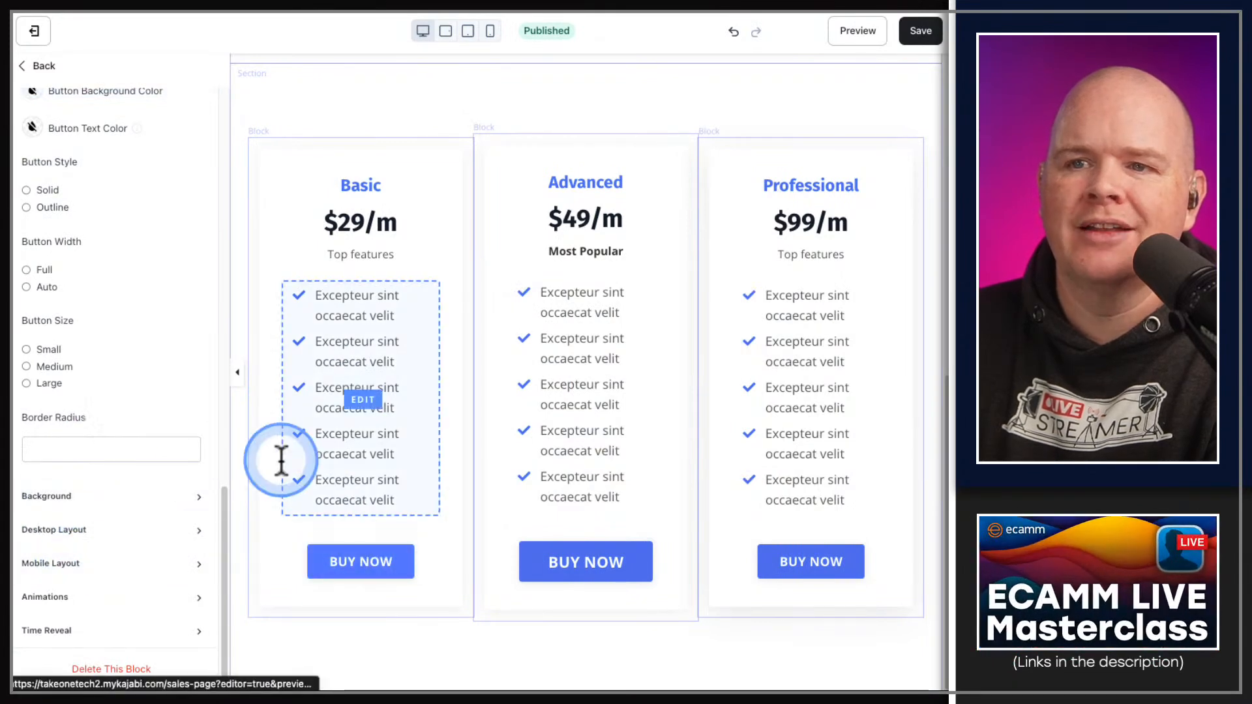
scroll(129, 386, up, 5)
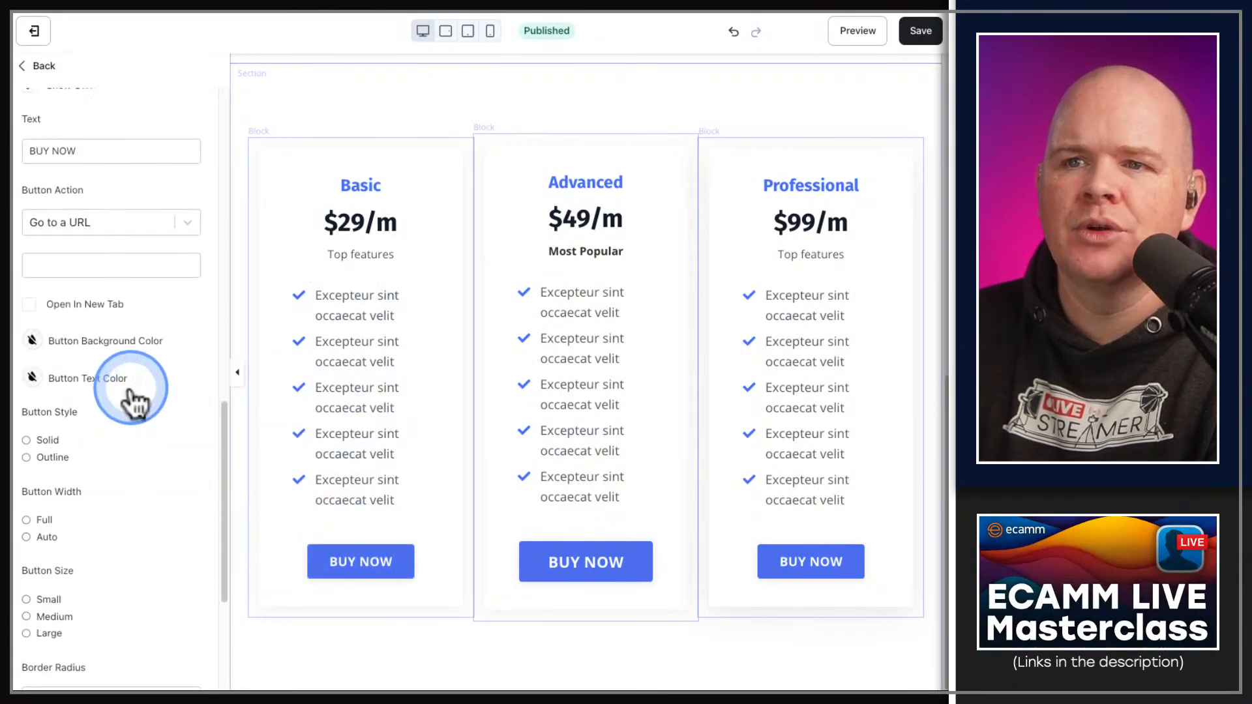
click(188, 222)
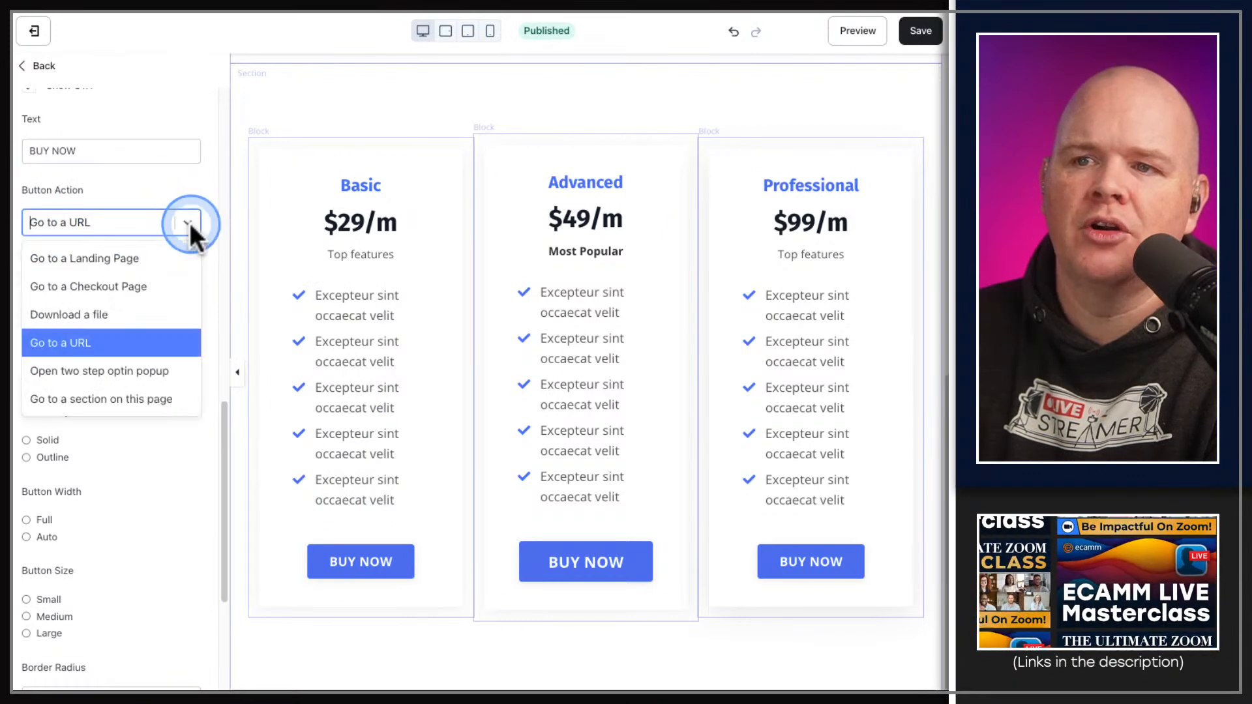
click(94, 285)
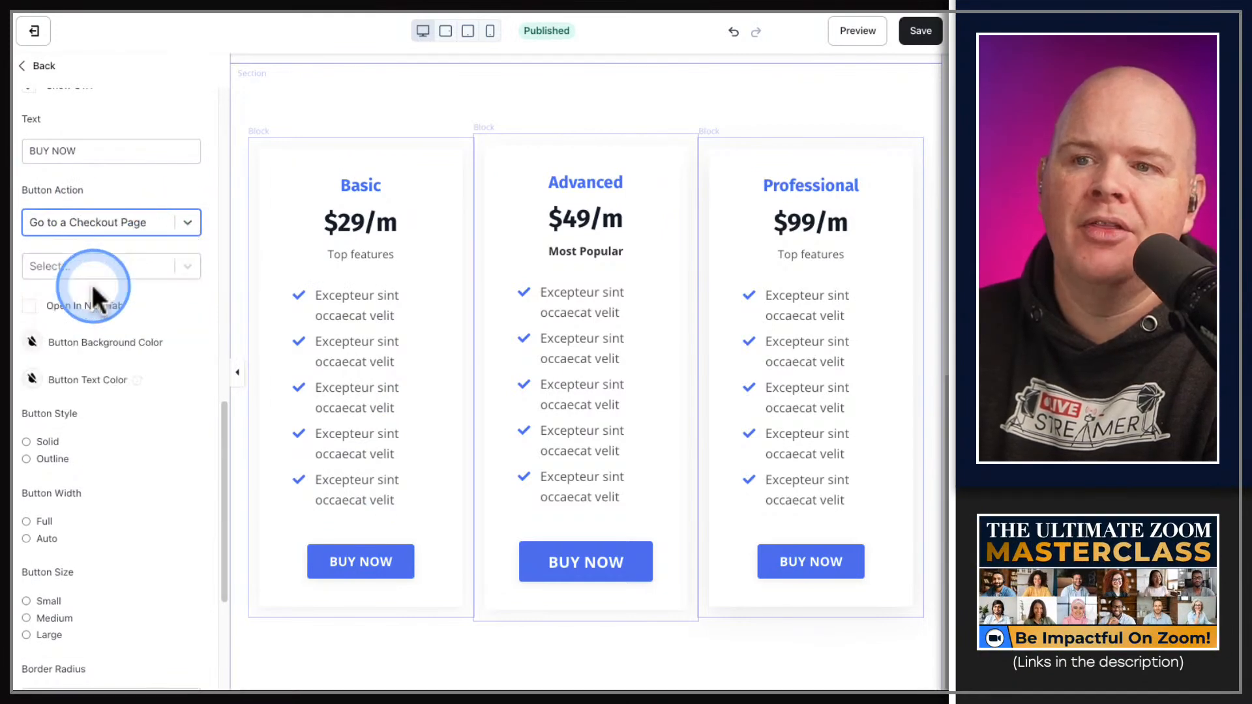
click(186, 264)
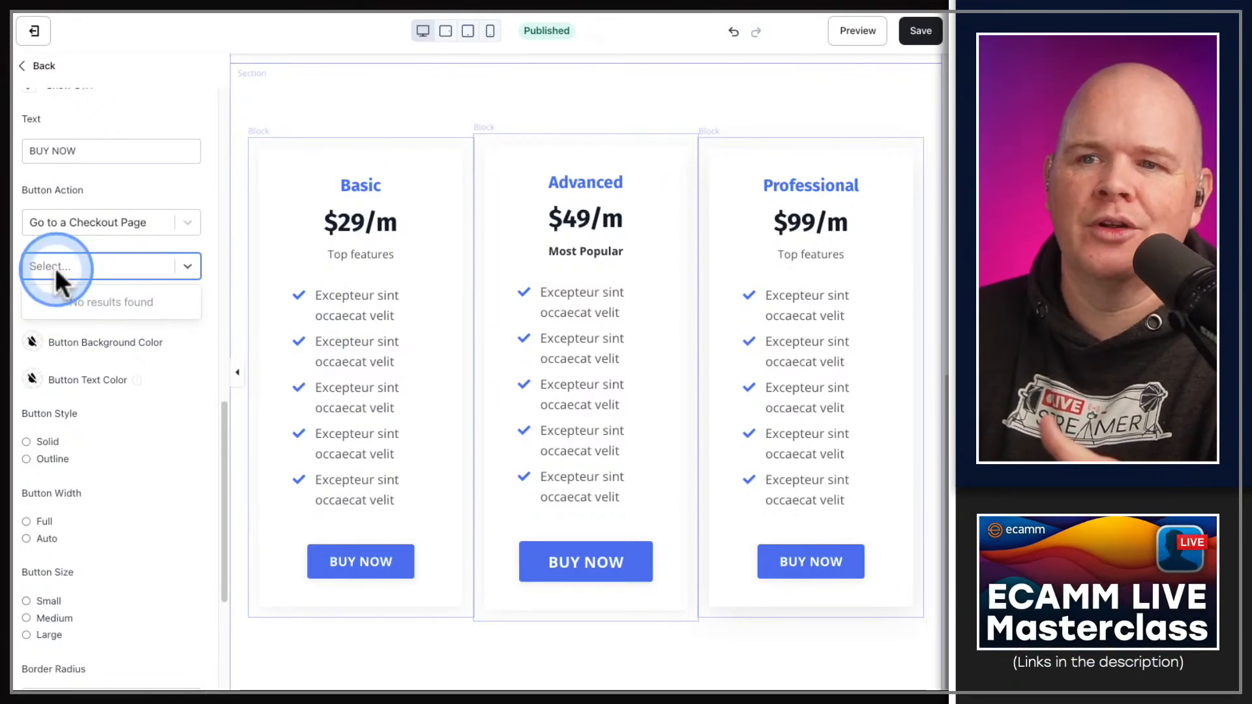
click(189, 265)
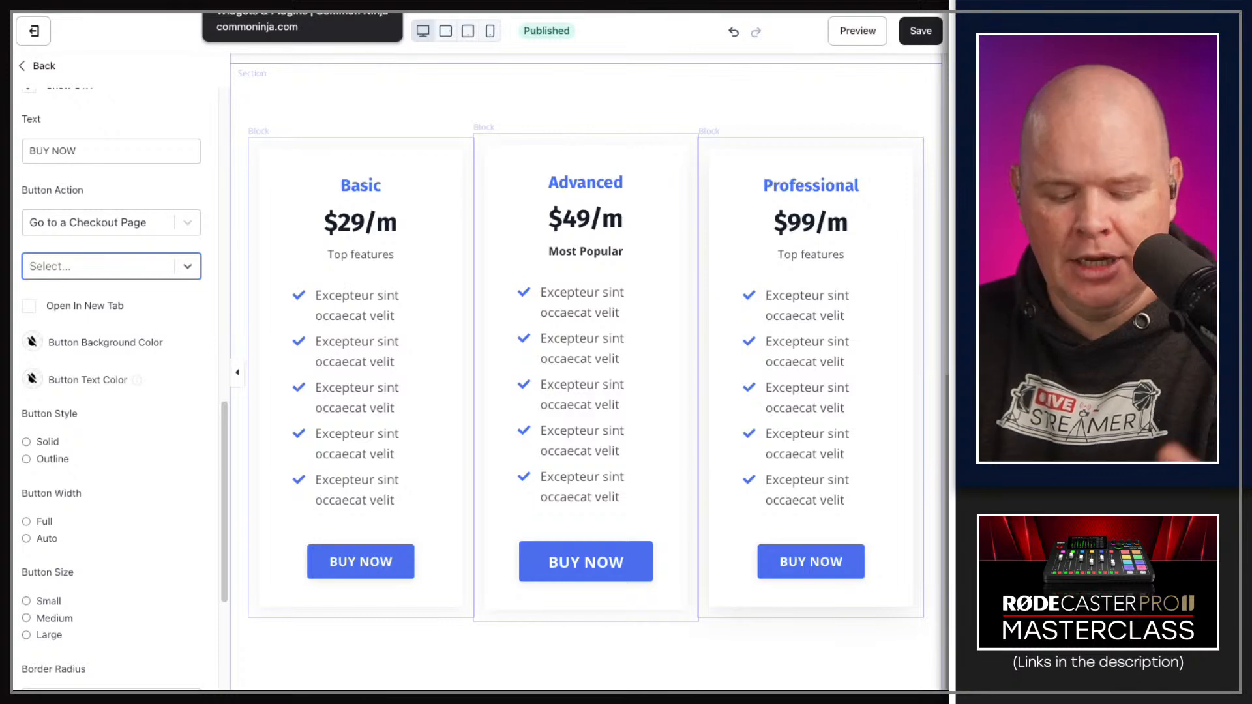
Switch to the Common Ninja website and browse its widget catalogue.
click(274, 3)
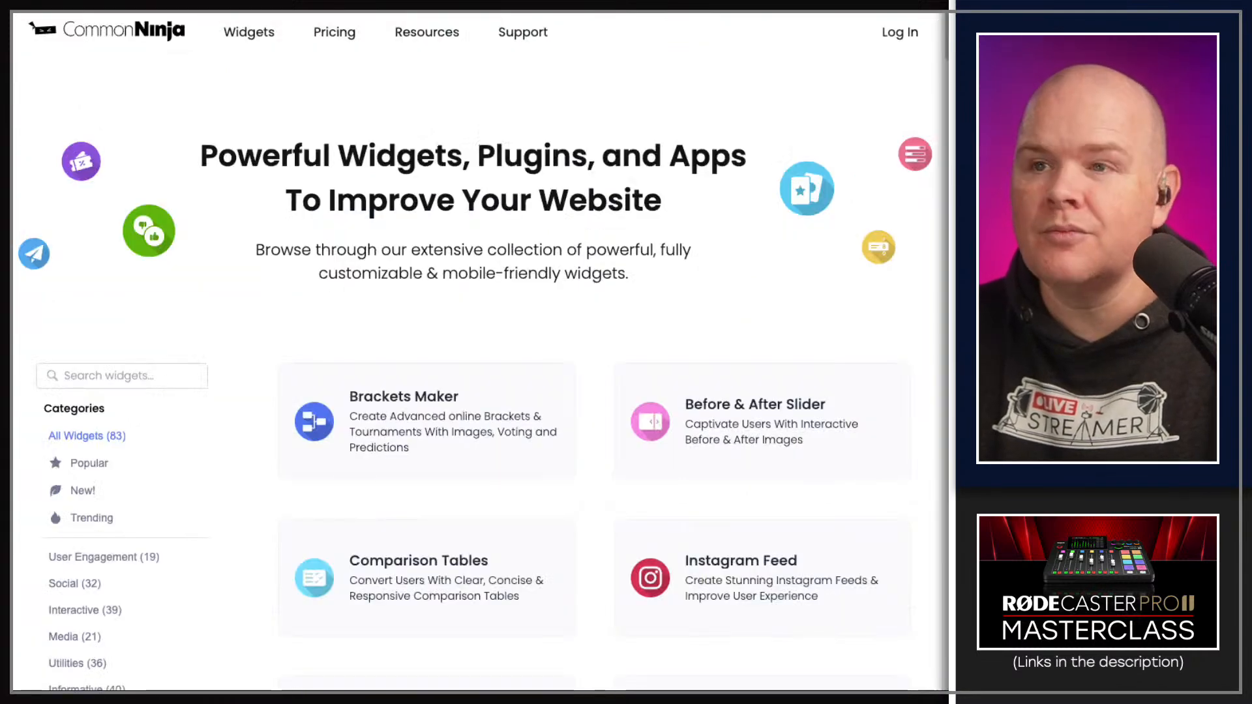
mouse_move(249, 32)
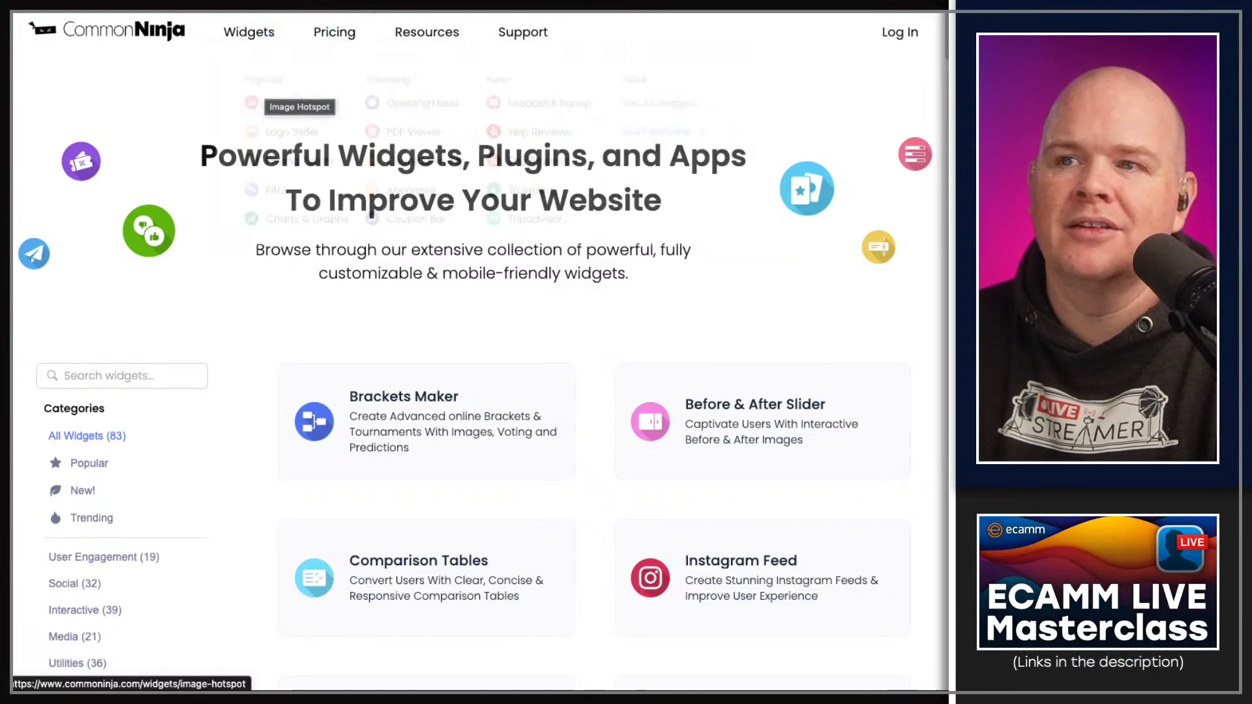
scroll(626, 303, down, 6)
scroll(626, 304, down, 3)
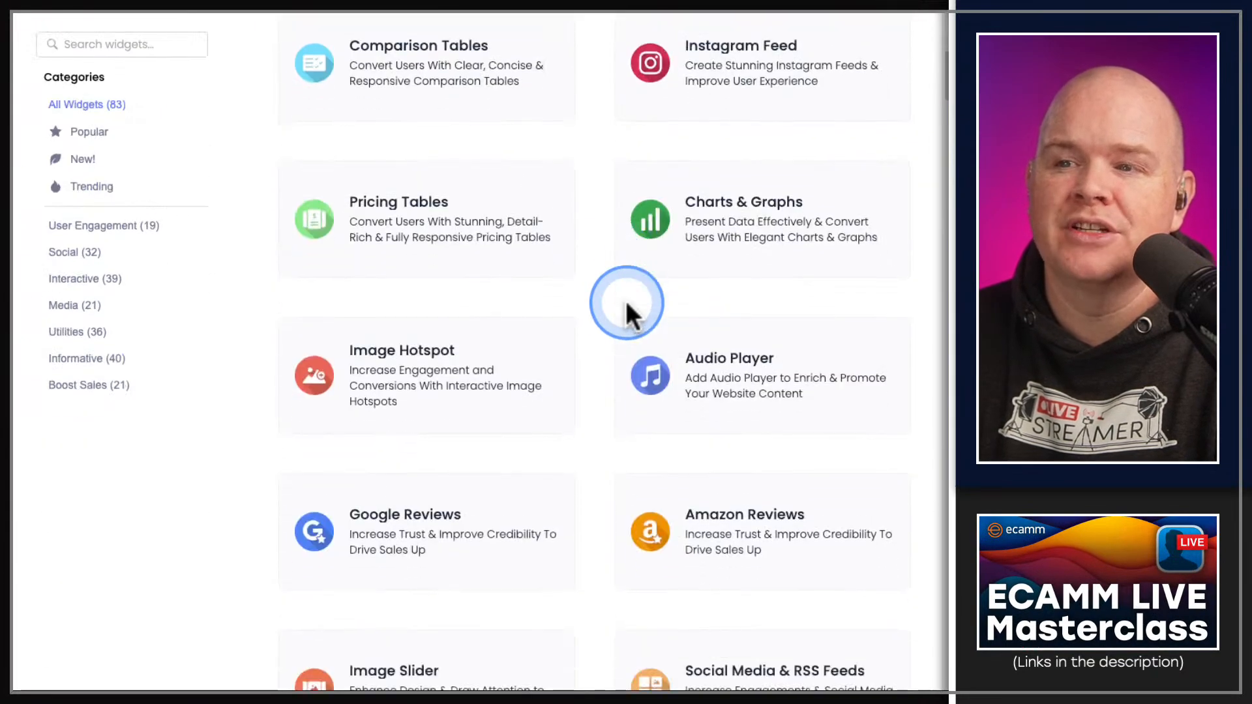
scroll(624, 311, down, 2)
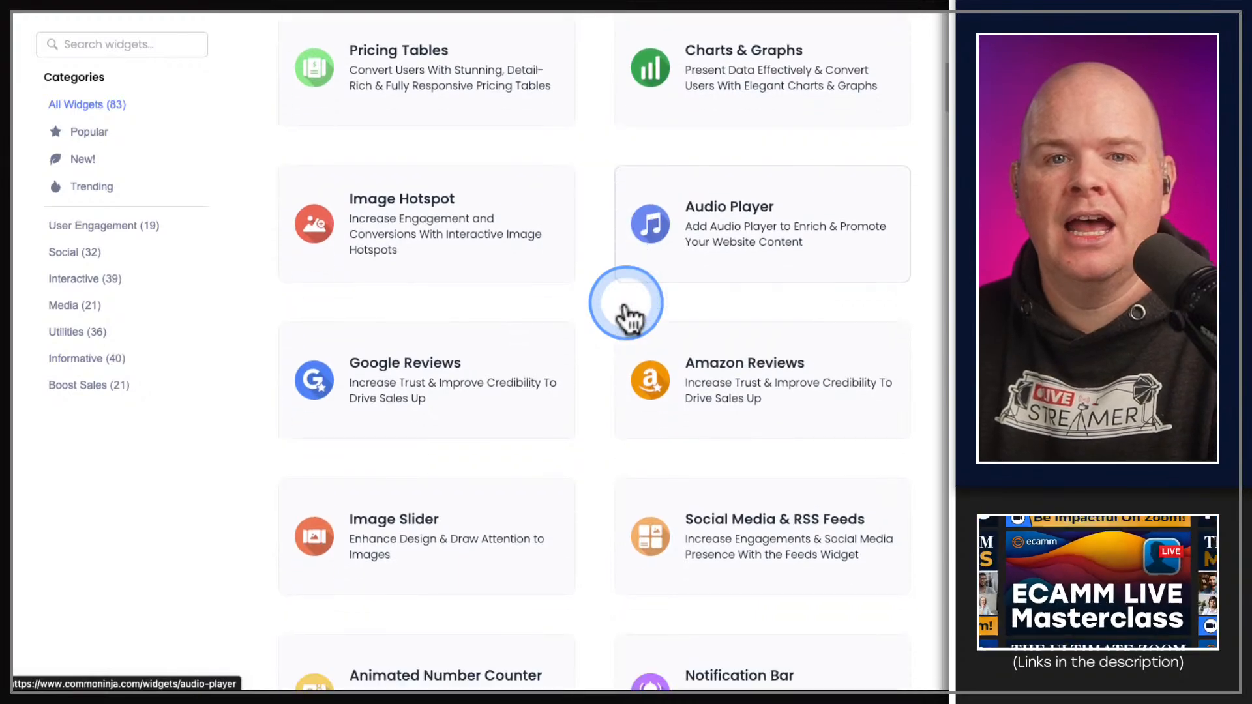
scroll(625, 303, down, 1)
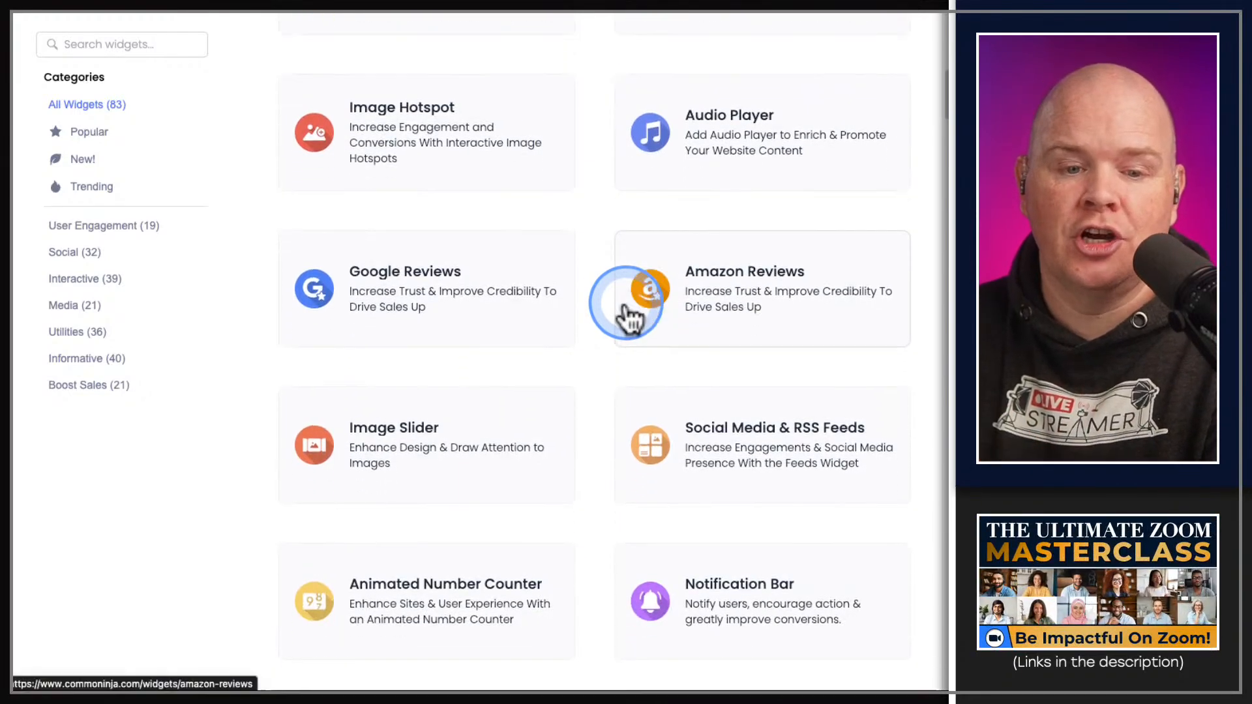
scroll(624, 303, down, 1)
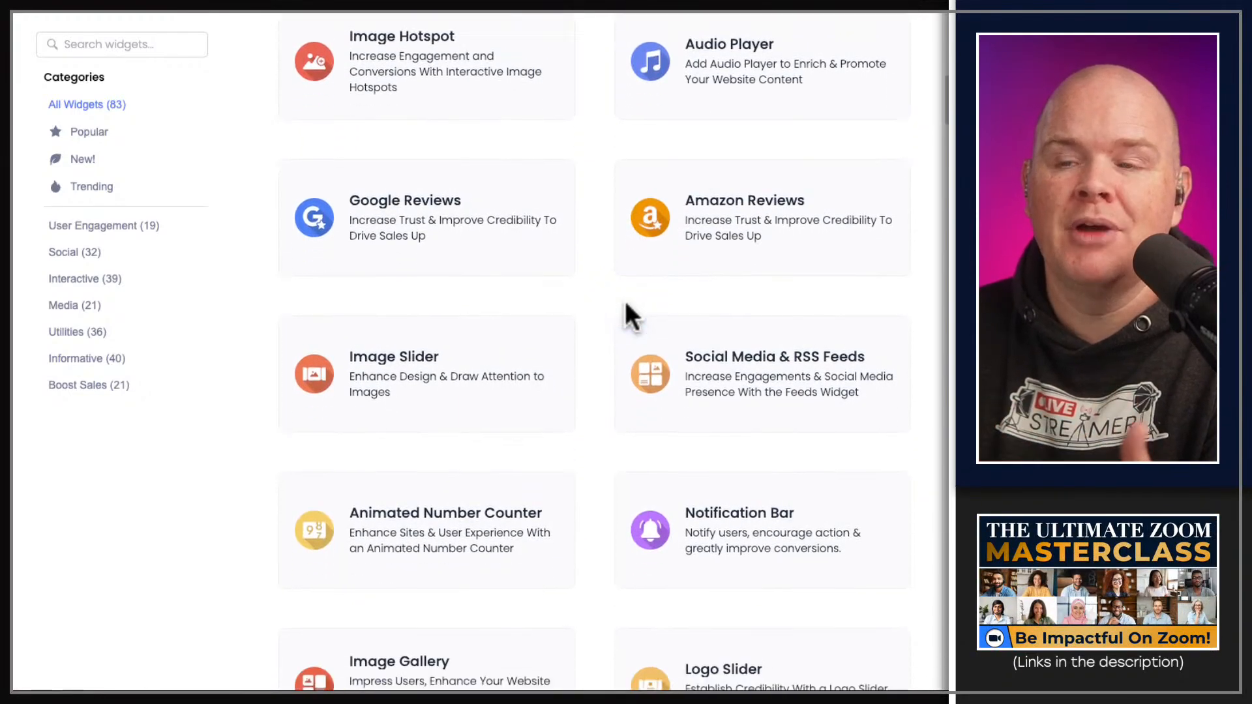
scroll(624, 303, down, 3)
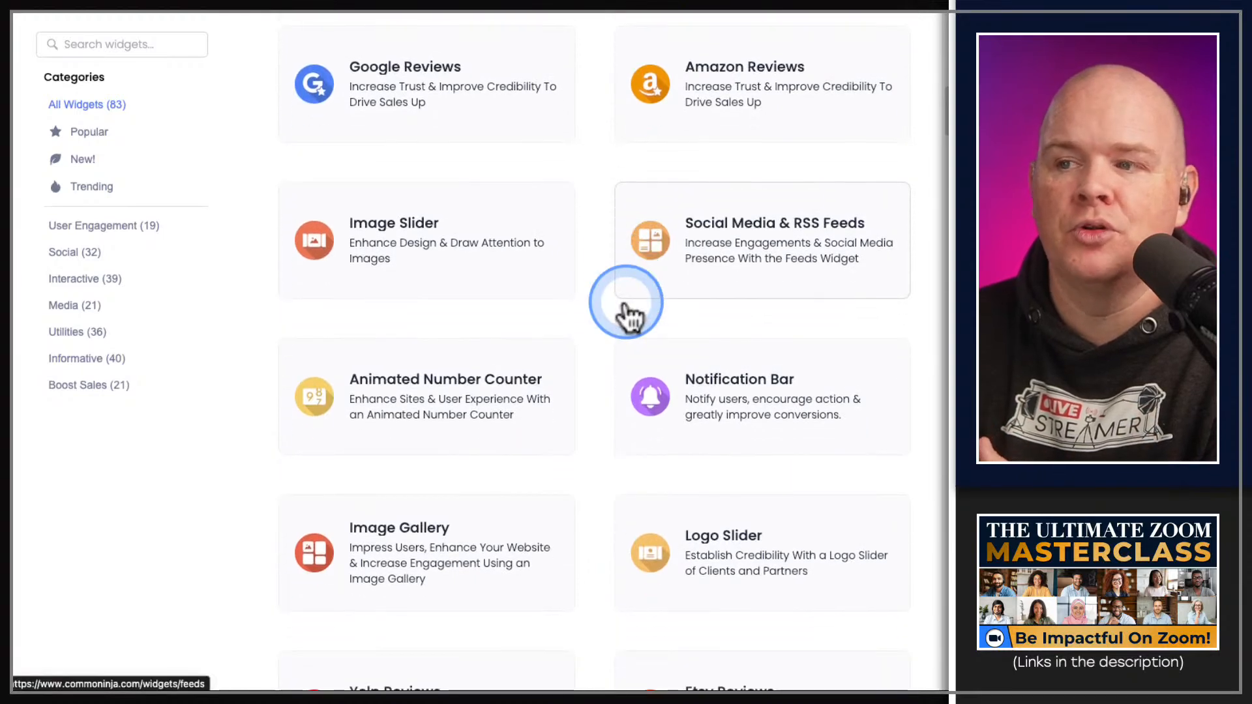
scroll(625, 302, down, 3)
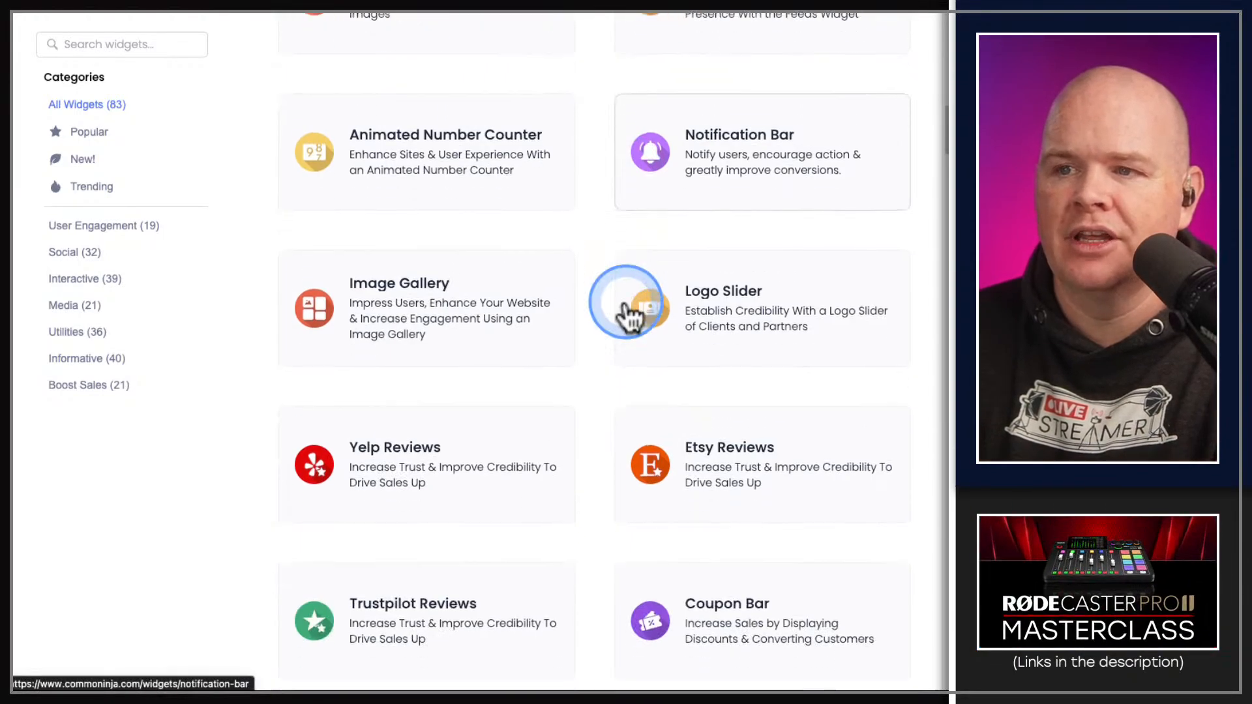
Open the Pricing Tables widget's page and examine its sample pricing table and overview.
scroll(624, 303, up, 1)
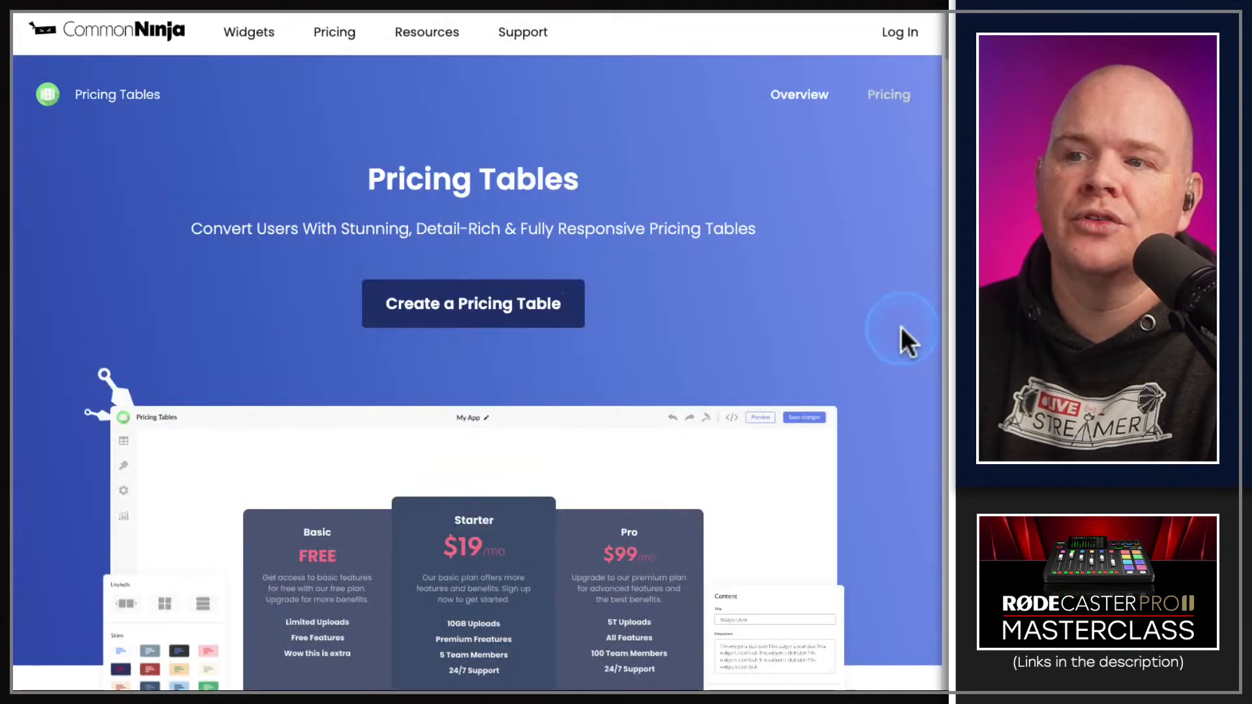
scroll(901, 327, down, 3)
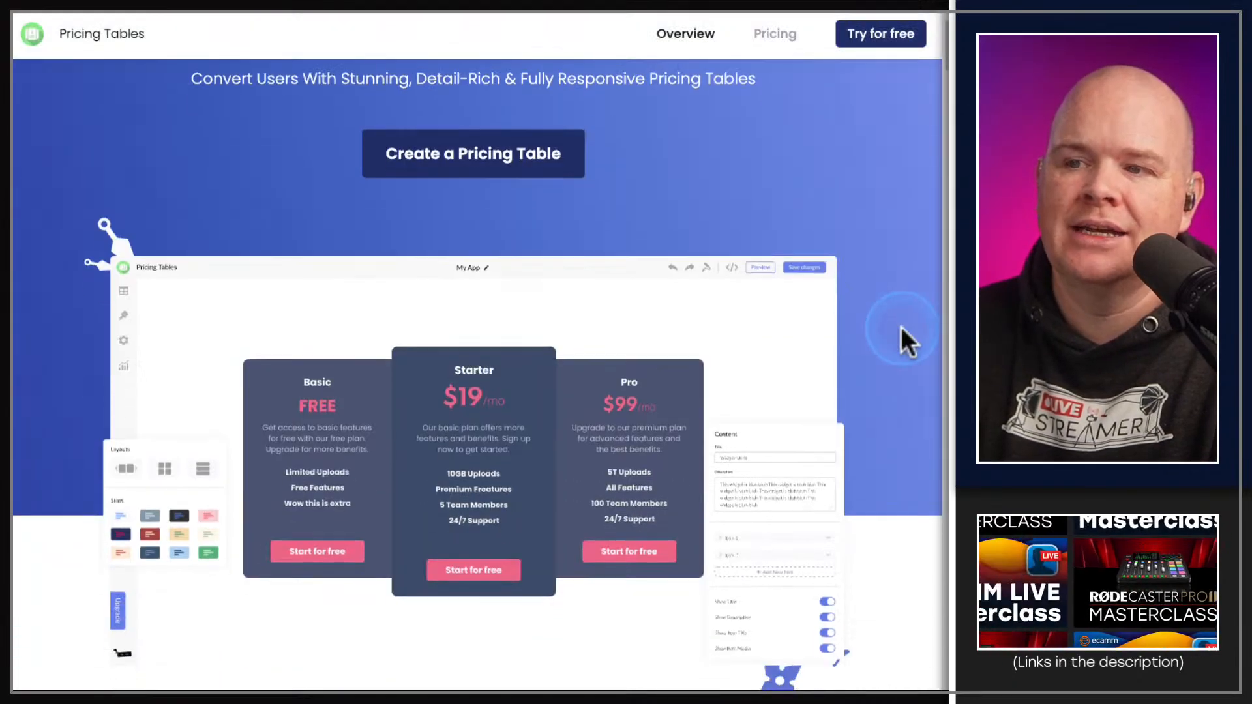
scroll(901, 326, down, 2)
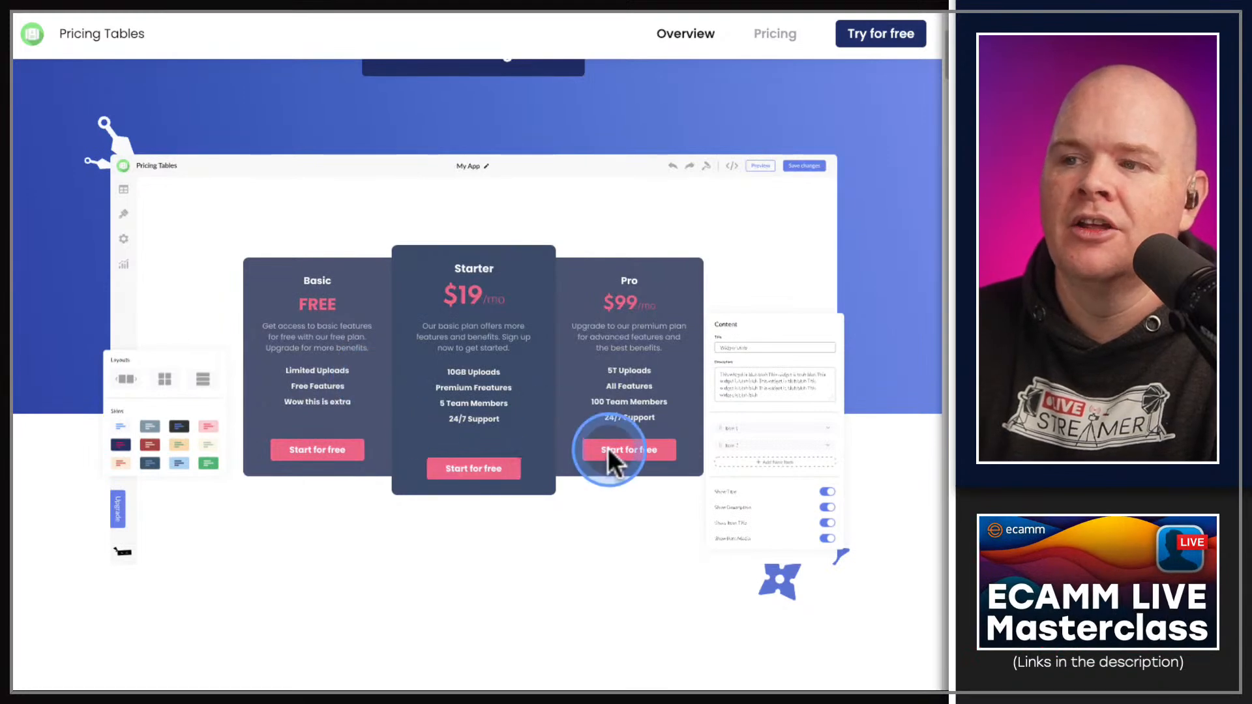
scroll(534, 399, down, 2)
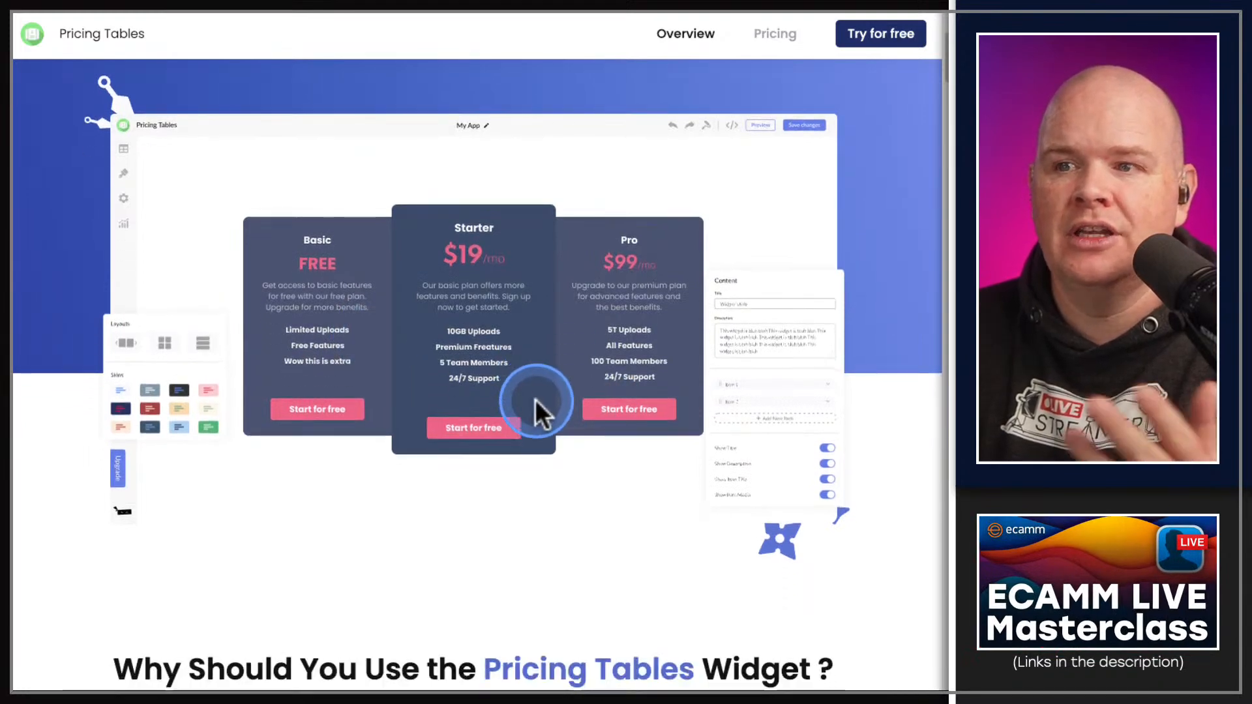
scroll(534, 399, down, 6)
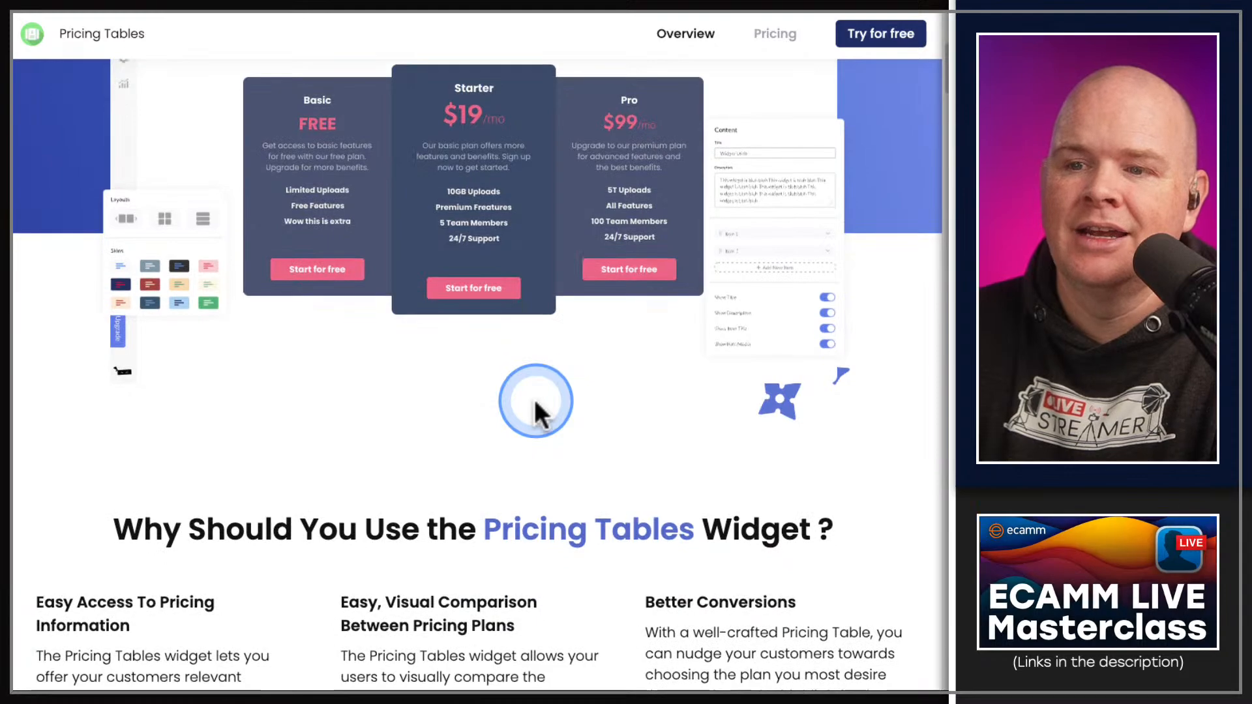
Read the widget's benefits overview, open its pricing page, and compare the Single App plan cards billed annually.
scroll(534, 399, down, 4)
scroll(534, 399, up, 2)
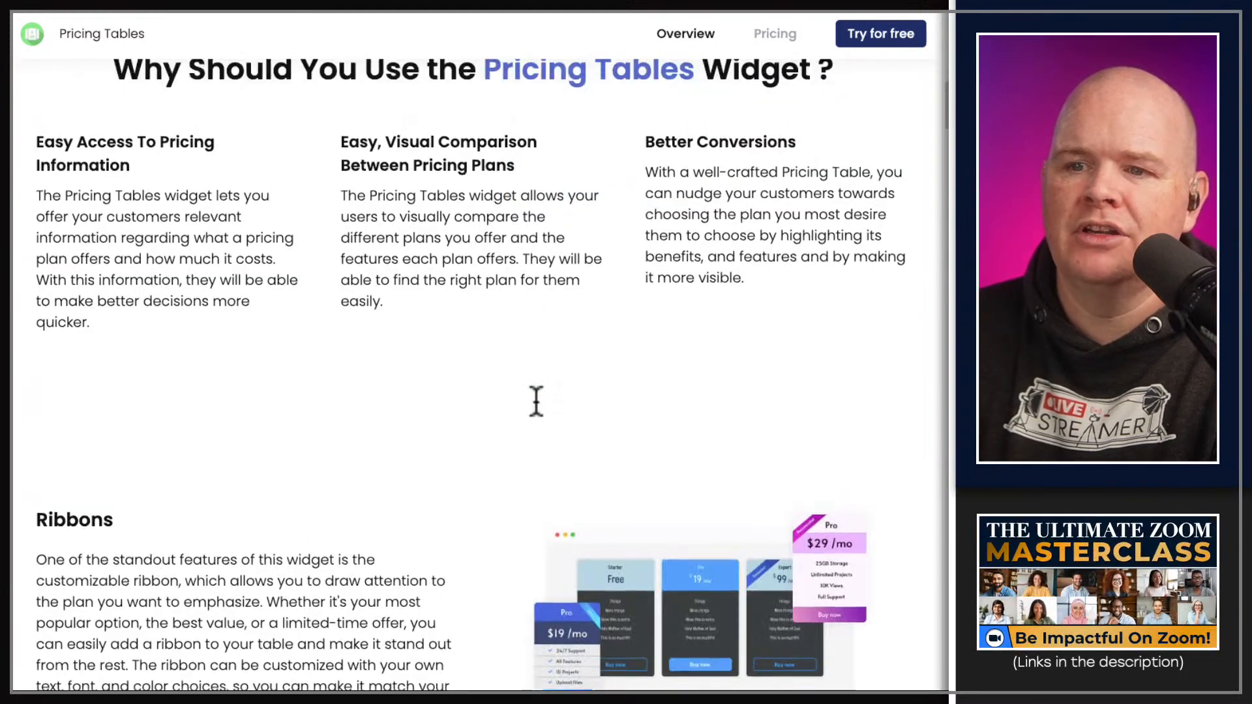
scroll(534, 399, up, 10)
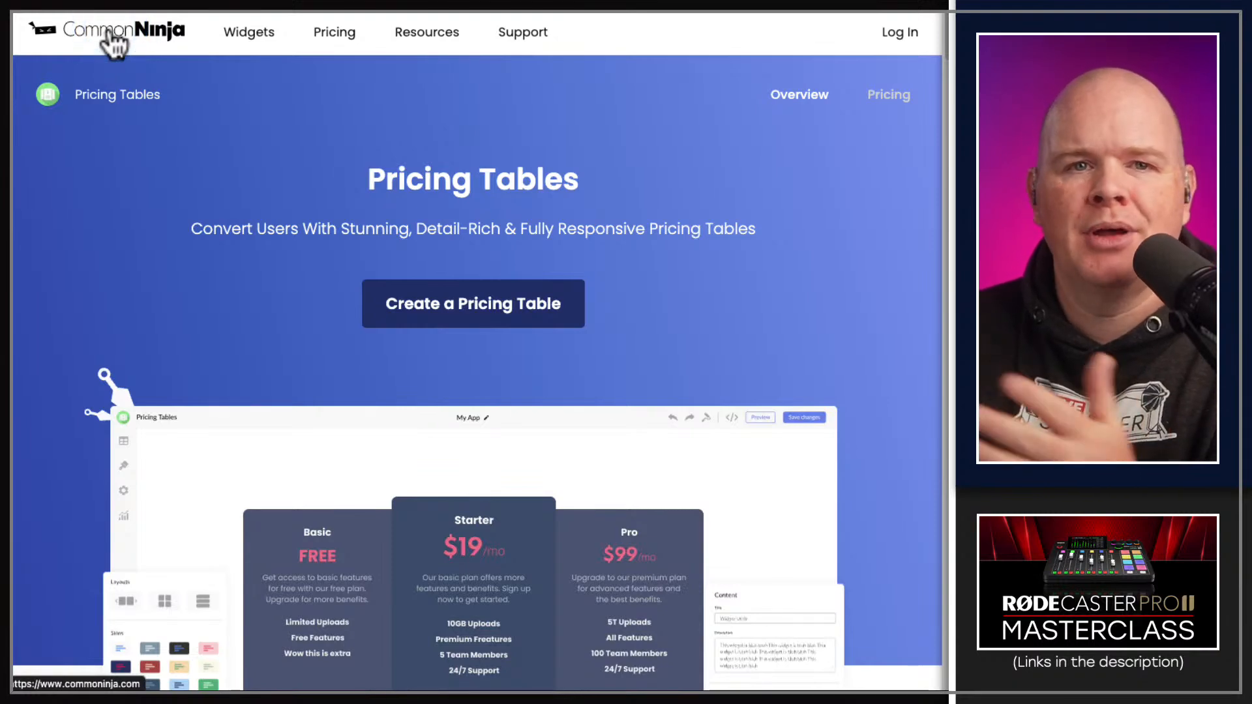
click(888, 103)
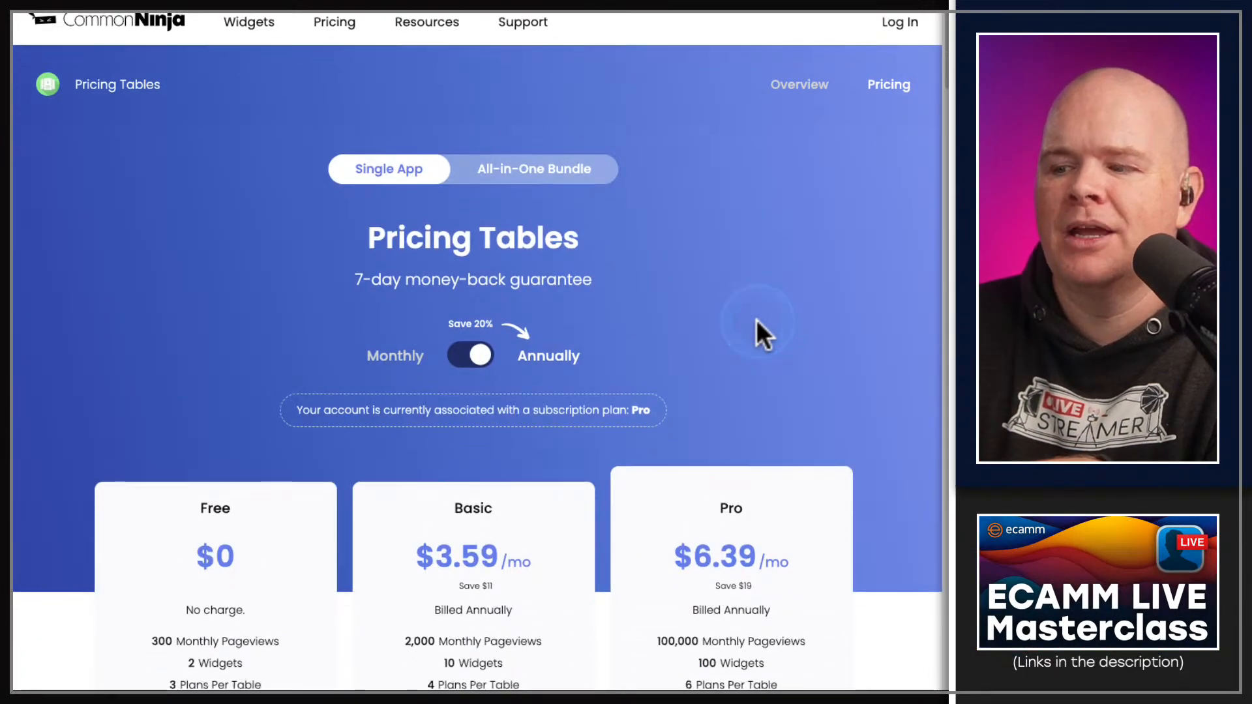
scroll(756, 319, down, 1)
scroll(712, 382, down, 1)
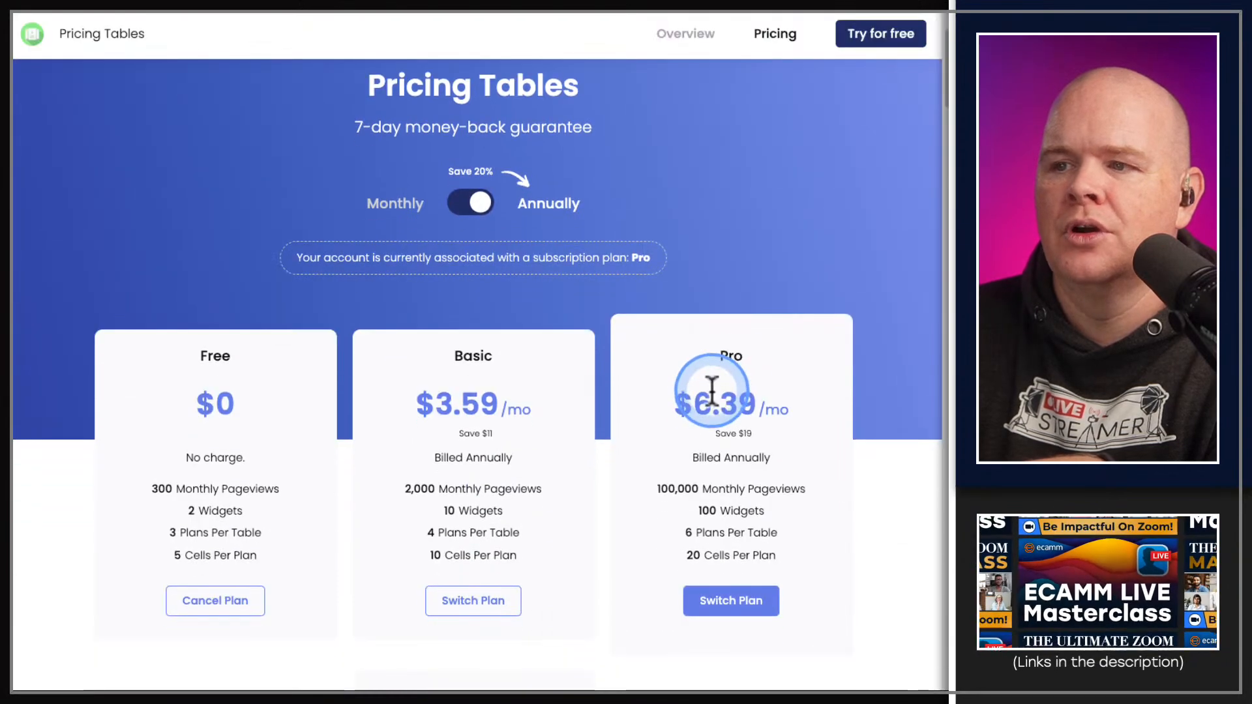
scroll(552, 390, down, 2)
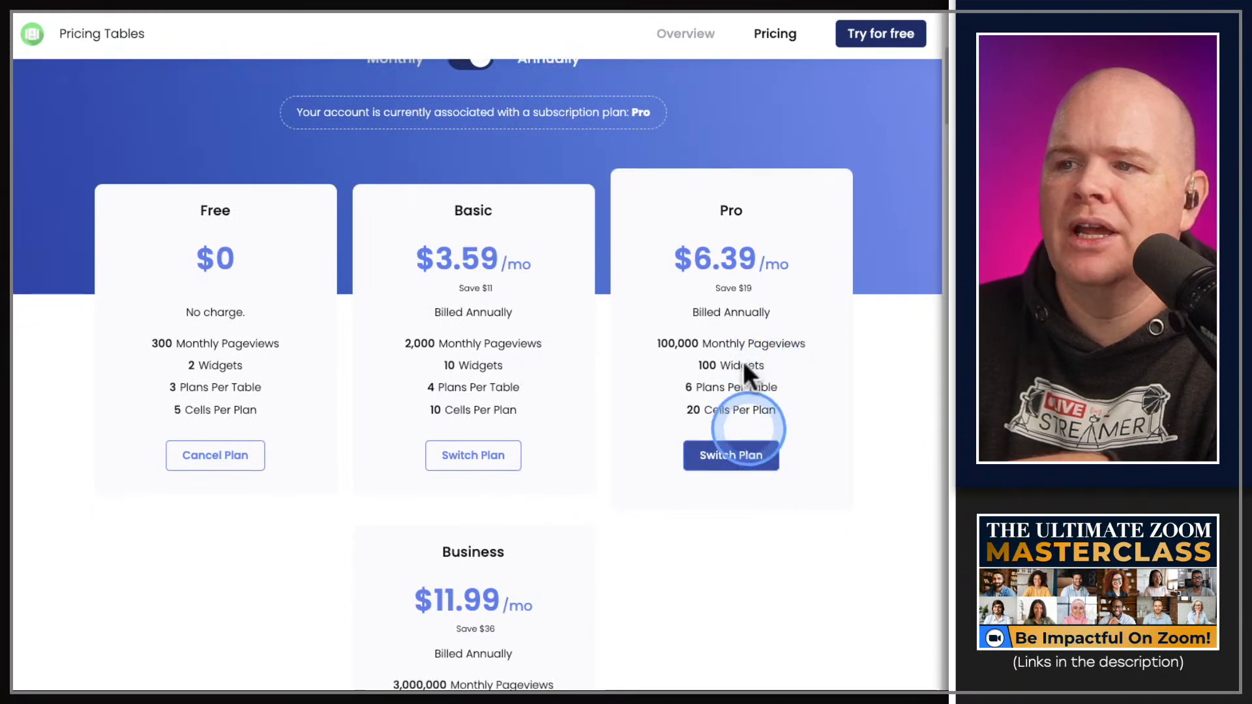
scroll(729, 401, down, 1)
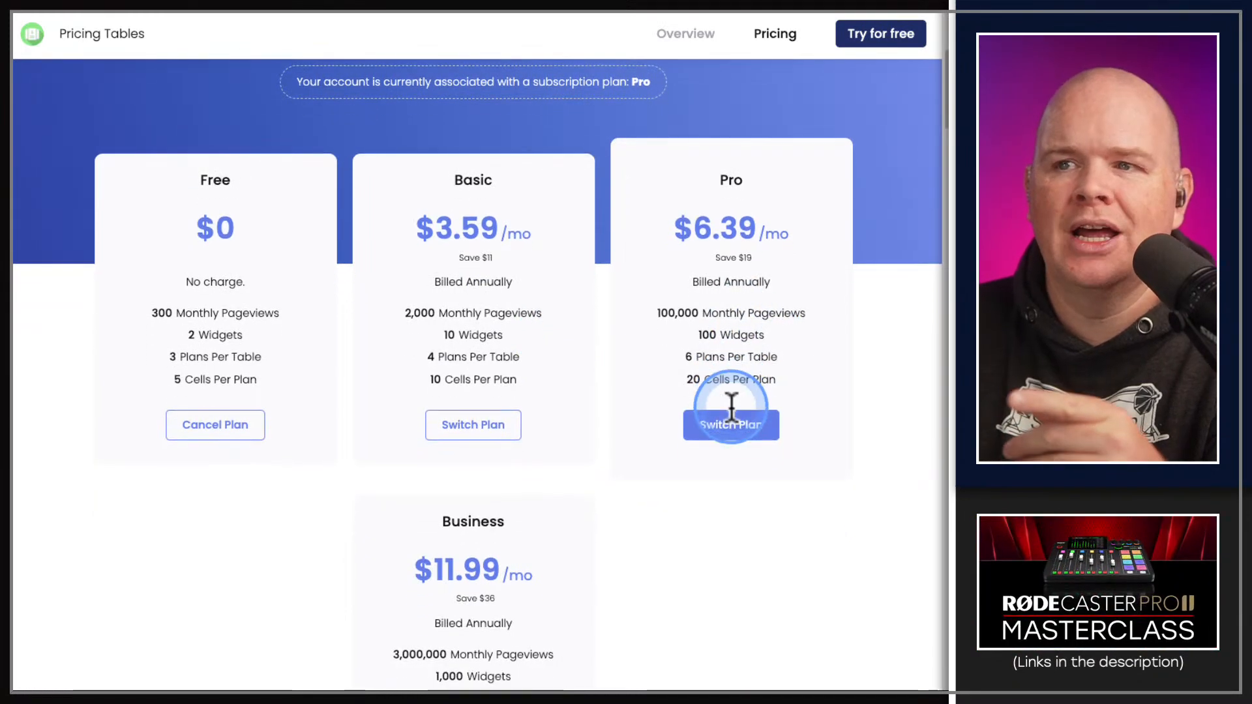
Check which plans include the Billing Cycles feature in the Features & Plans Comparison table.
scroll(636, 451, down, 3)
scroll(636, 451, down, 10)
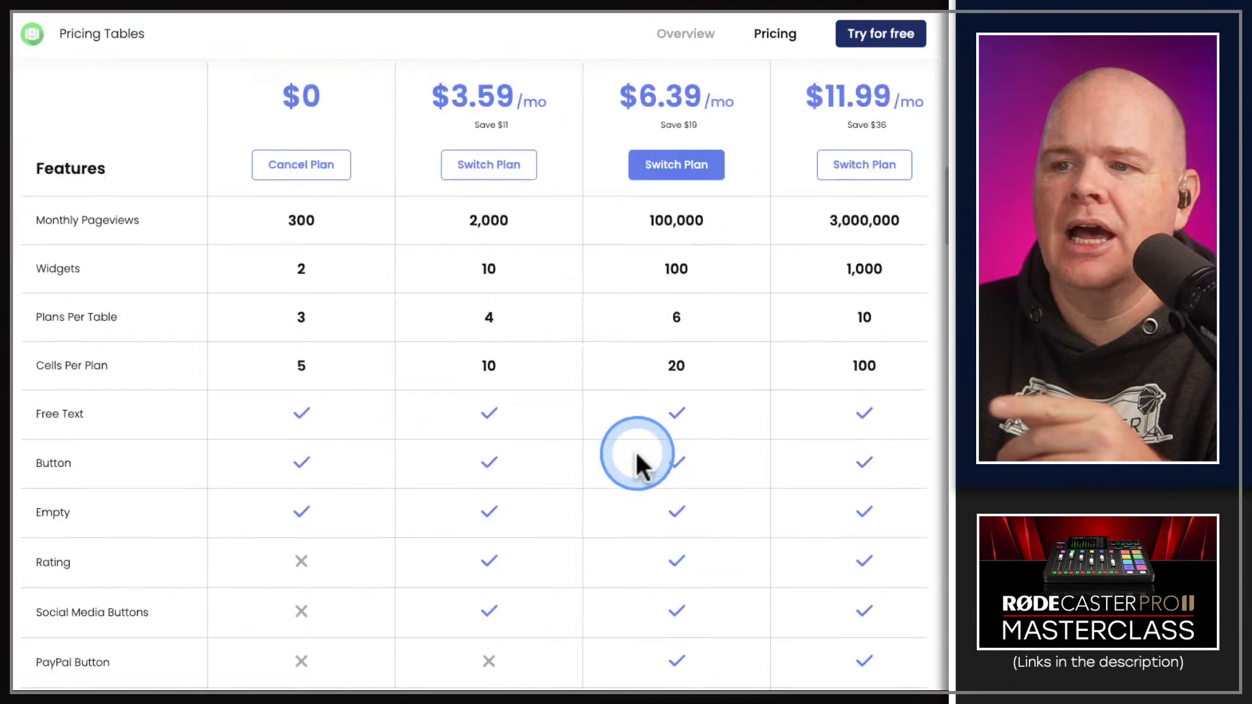
scroll(542, 443, down, 1)
scroll(543, 444, down, 4)
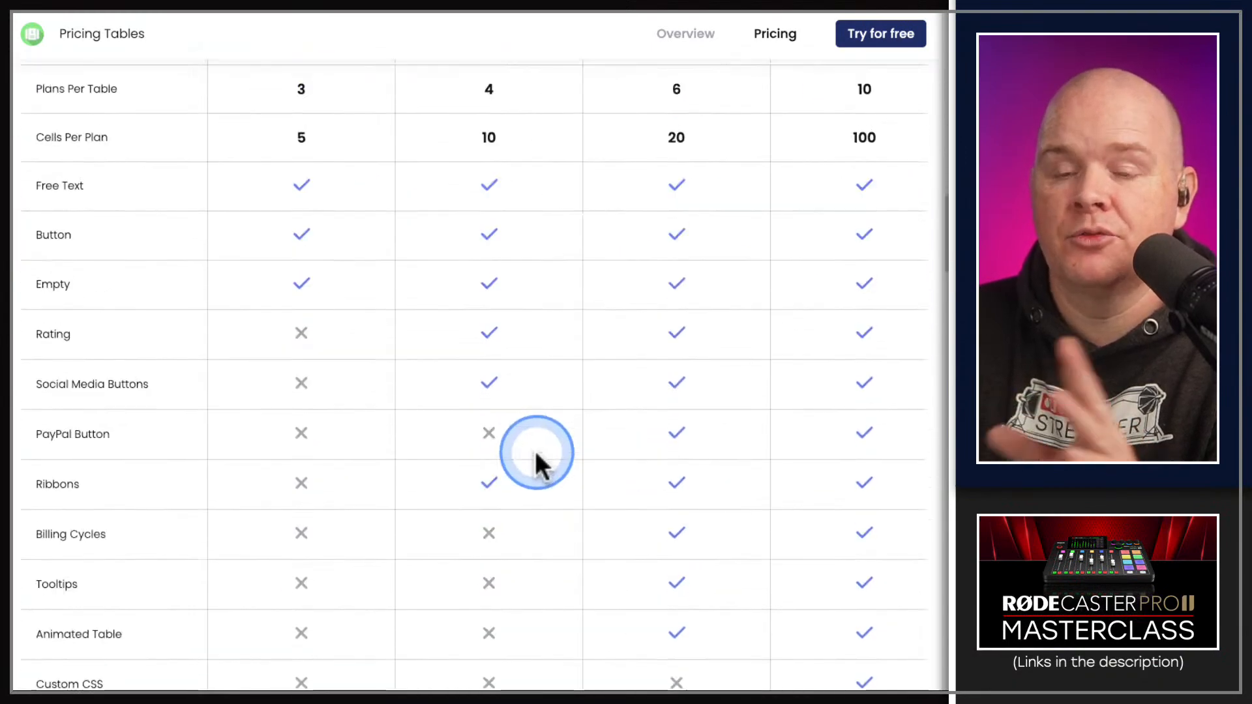
drag(49, 471, 858, 469)
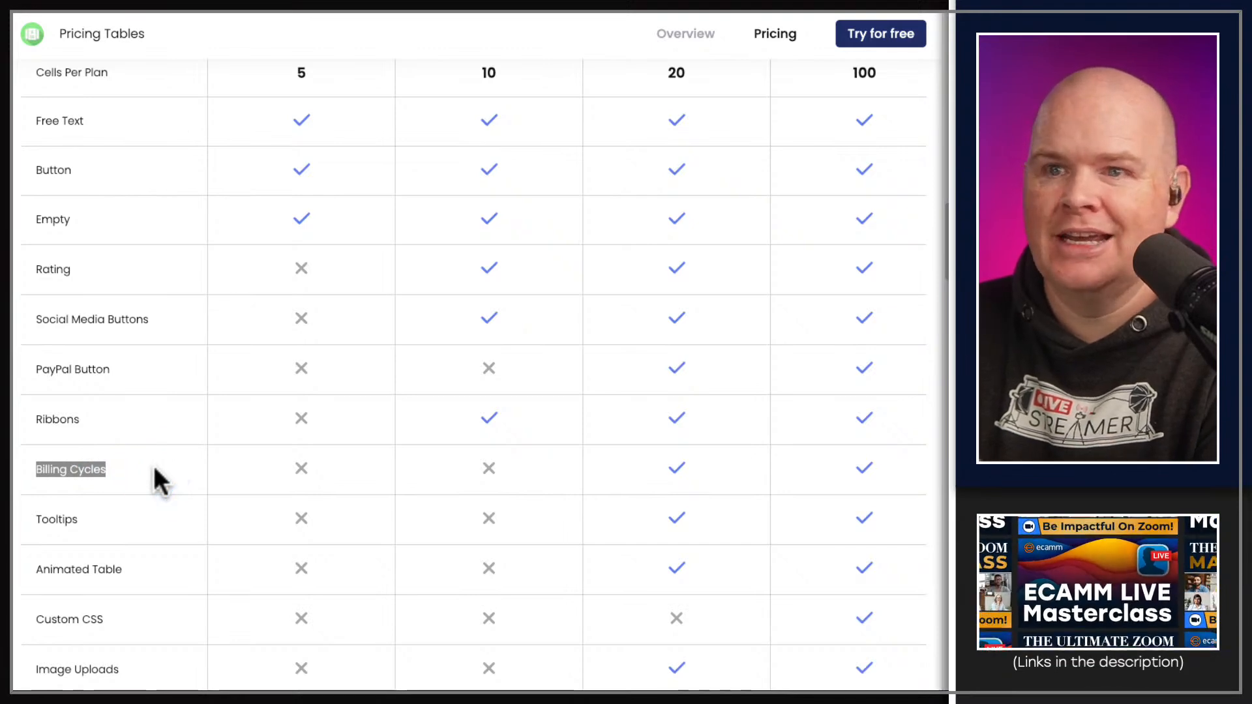
scroll(157, 482, up, 1)
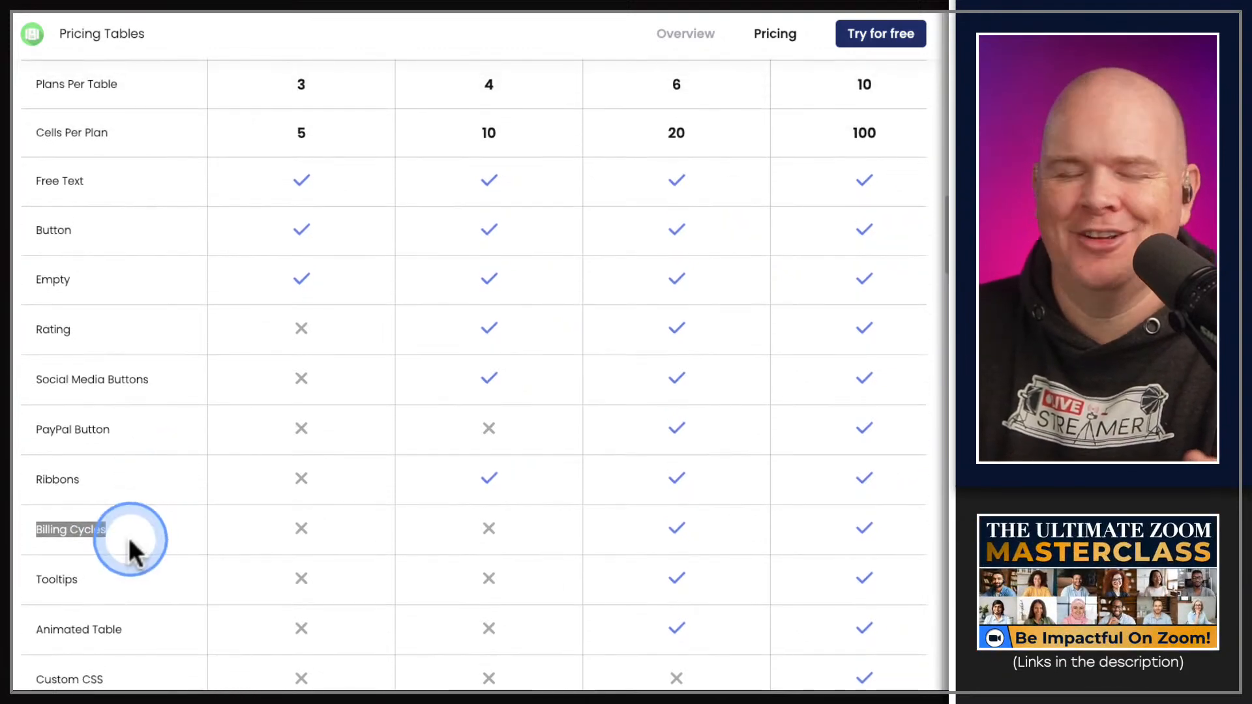
scroll(130, 541, up, 1)
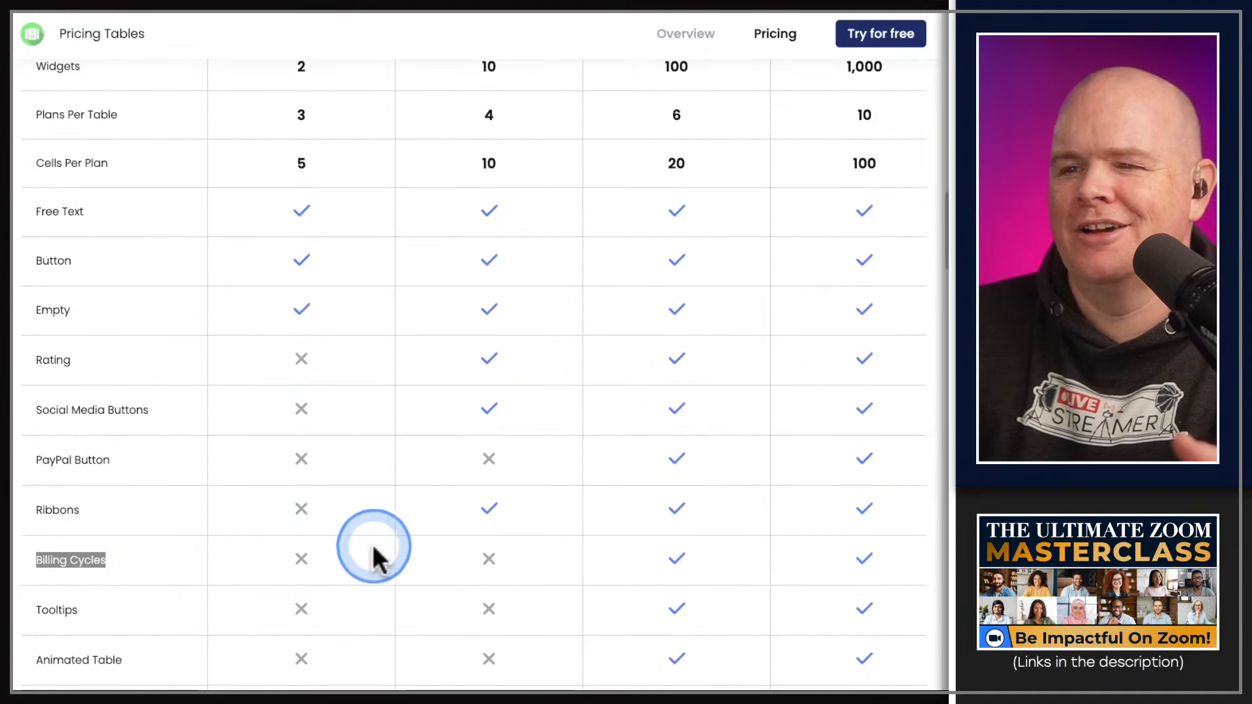
Compare the plans' pageview, widget and table limits, and review which table features the Pro plan includes.
scroll(789, 541, up, 5)
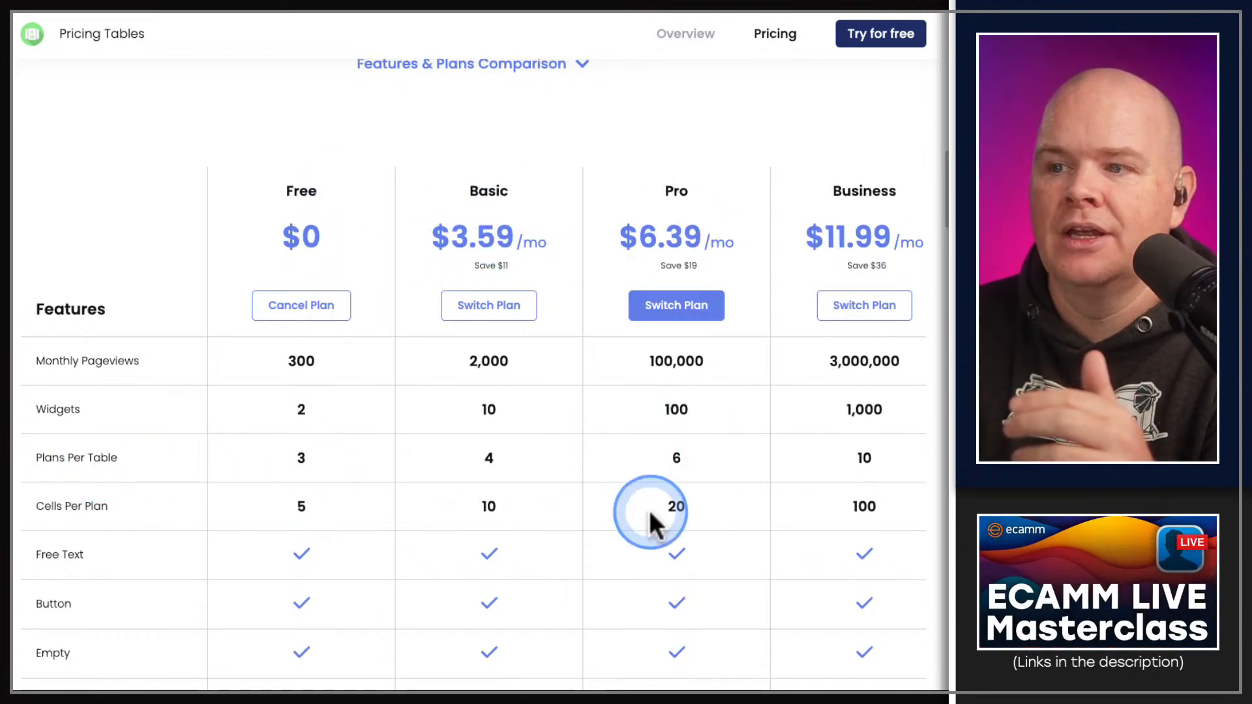
scroll(676, 475, down, 1)
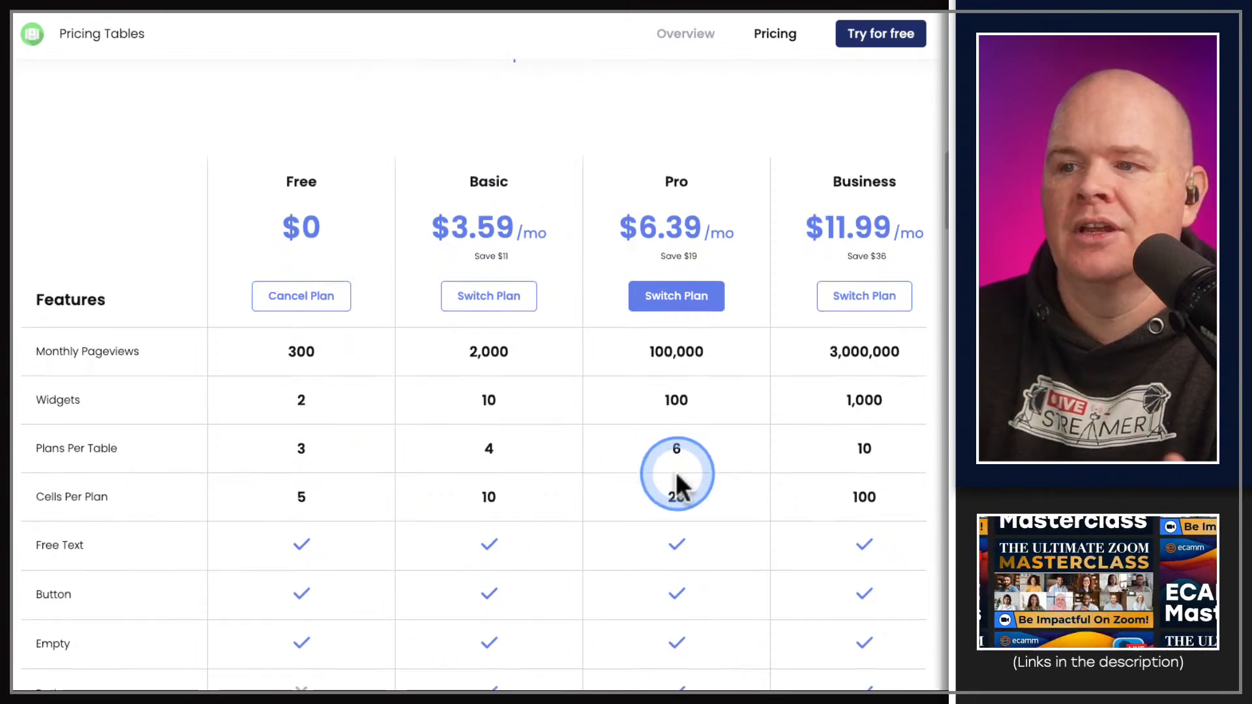
scroll(675, 473, down, 1)
scroll(647, 437, up, 5)
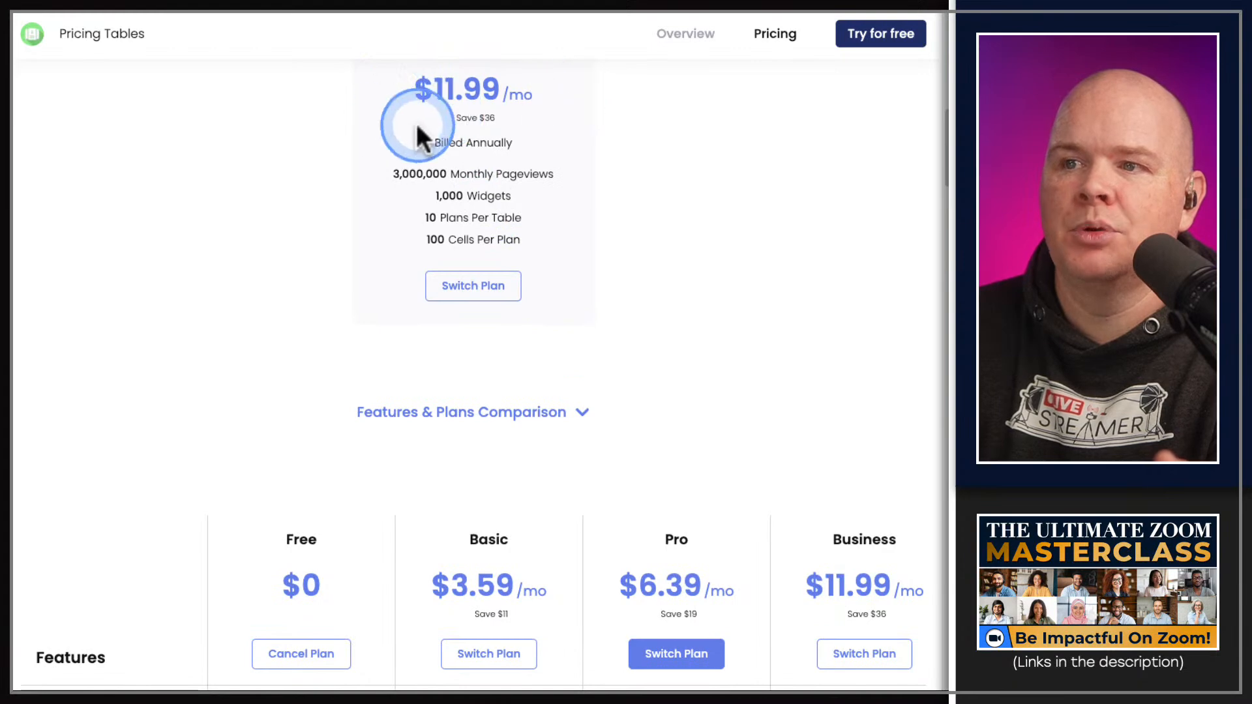
scroll(589, 484, down, 4)
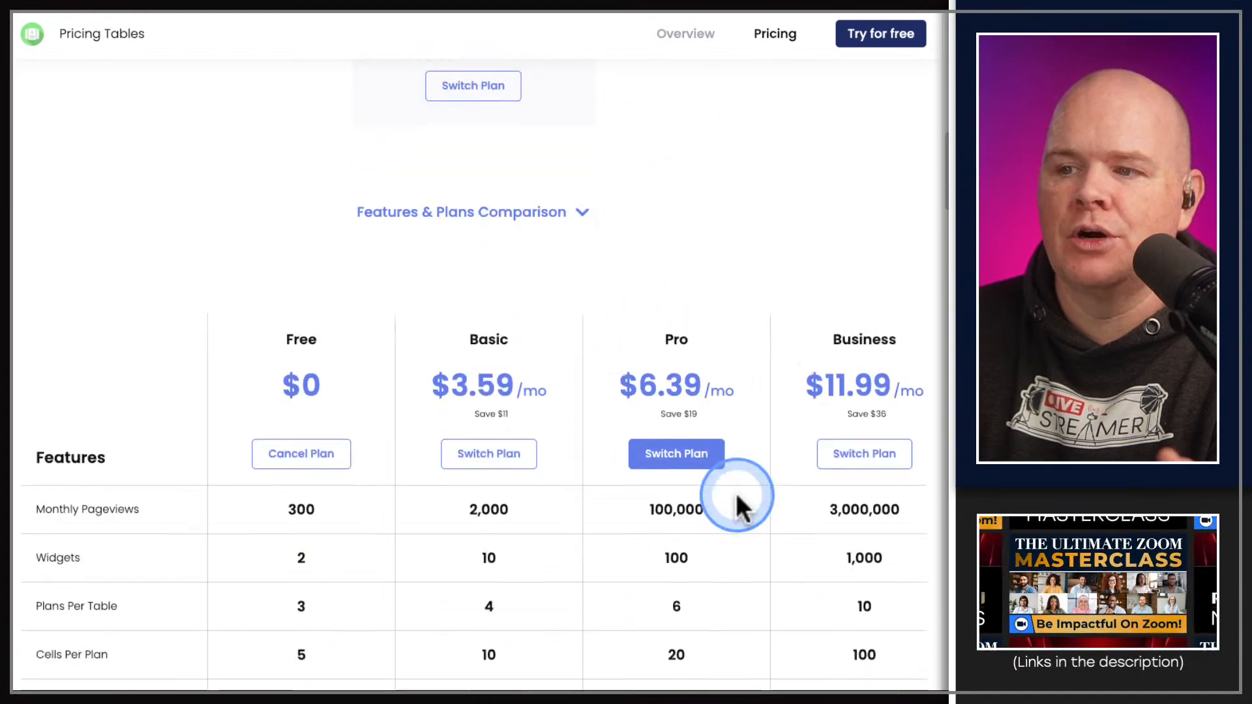
scroll(686, 574, down, 2)
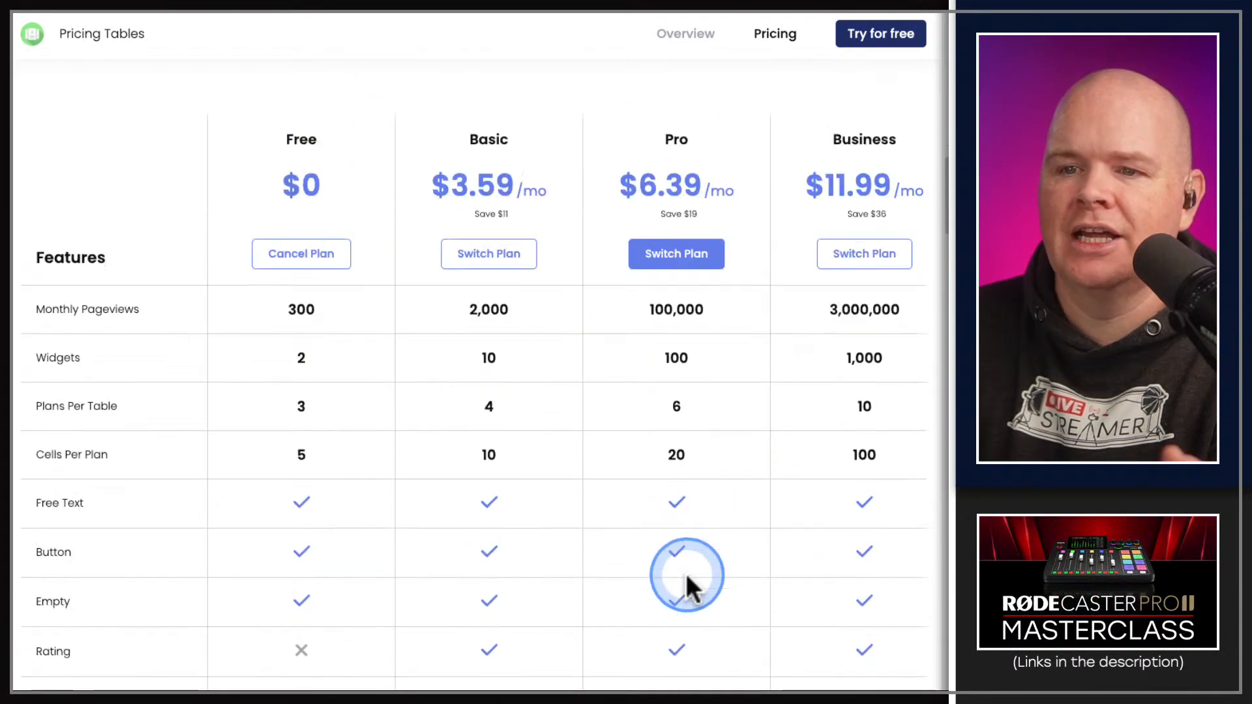
scroll(691, 528, down, 6)
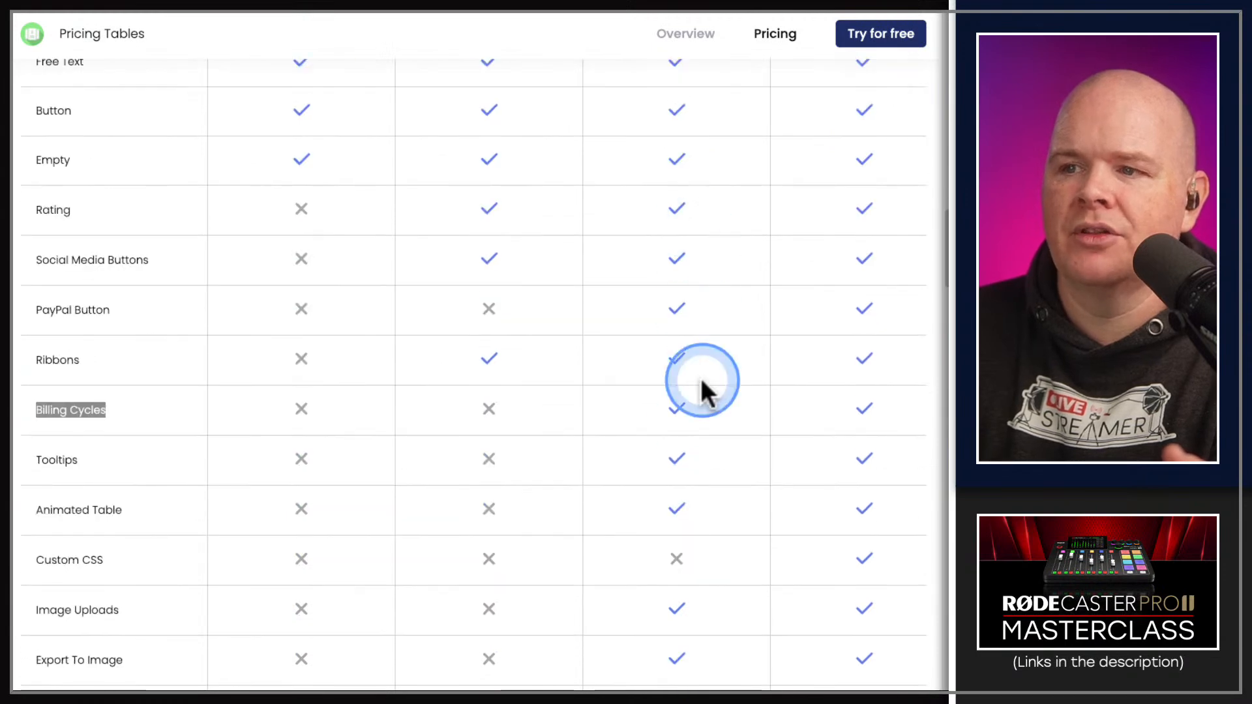
scroll(667, 512, down, 1)
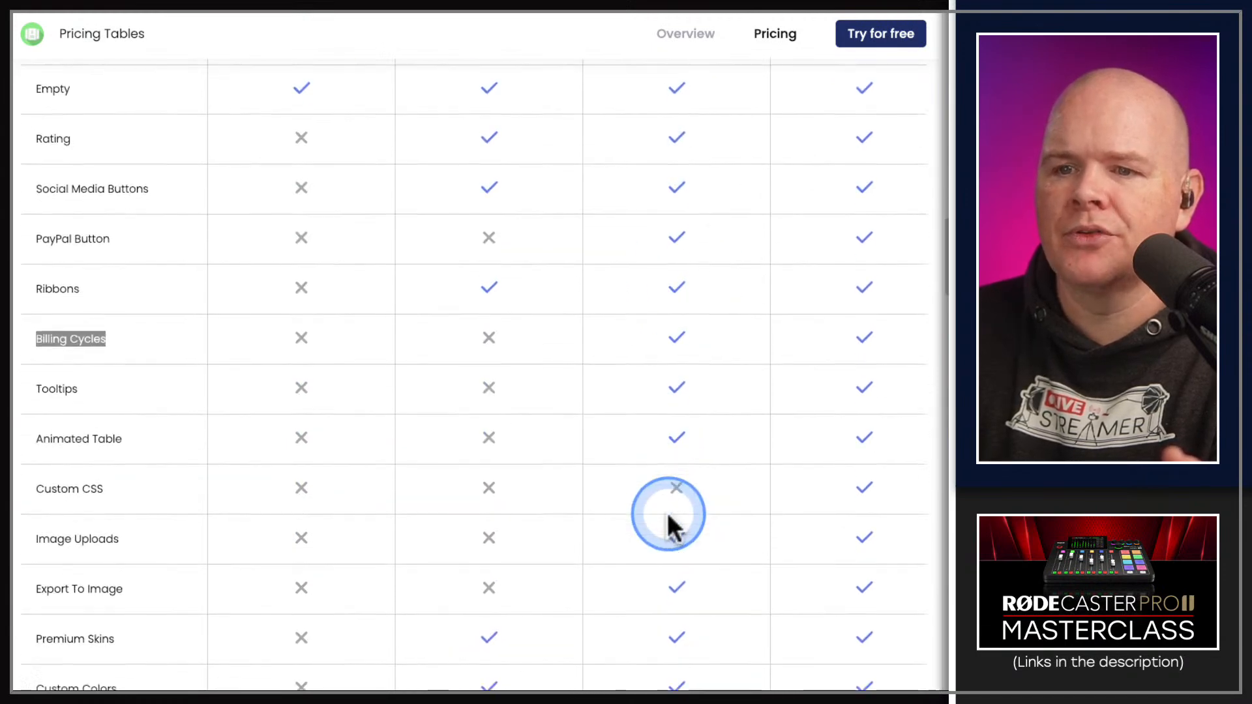
scroll(726, 215, up, 20)
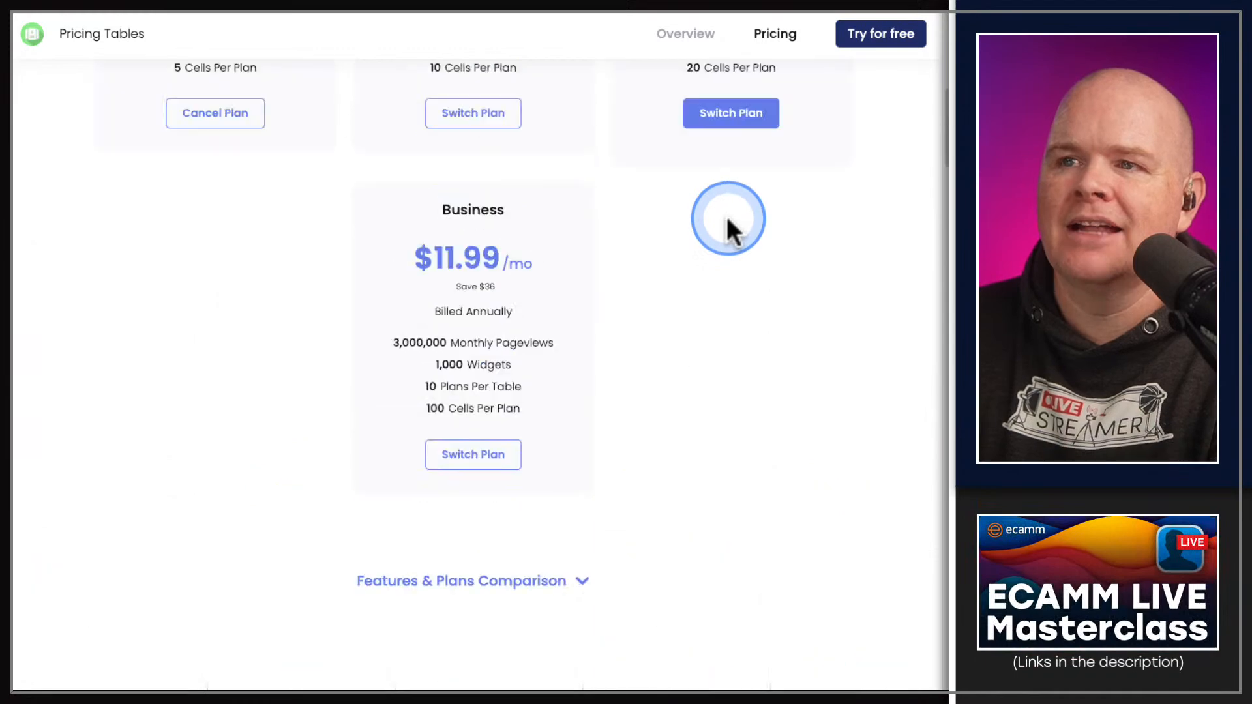
Return to the start of the pricing page and review the Free, Basic and Pro plan cards.
scroll(726, 215, up, 5)
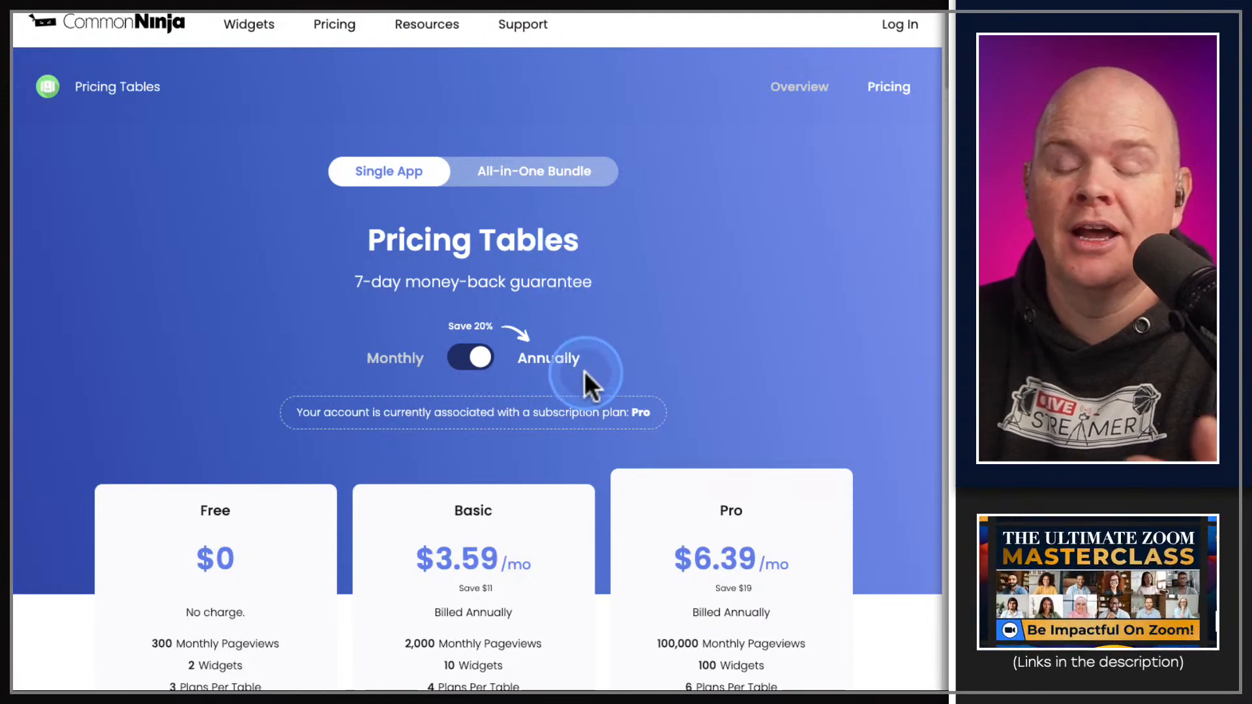
scroll(587, 388, down, 1)
scroll(589, 383, down, 1)
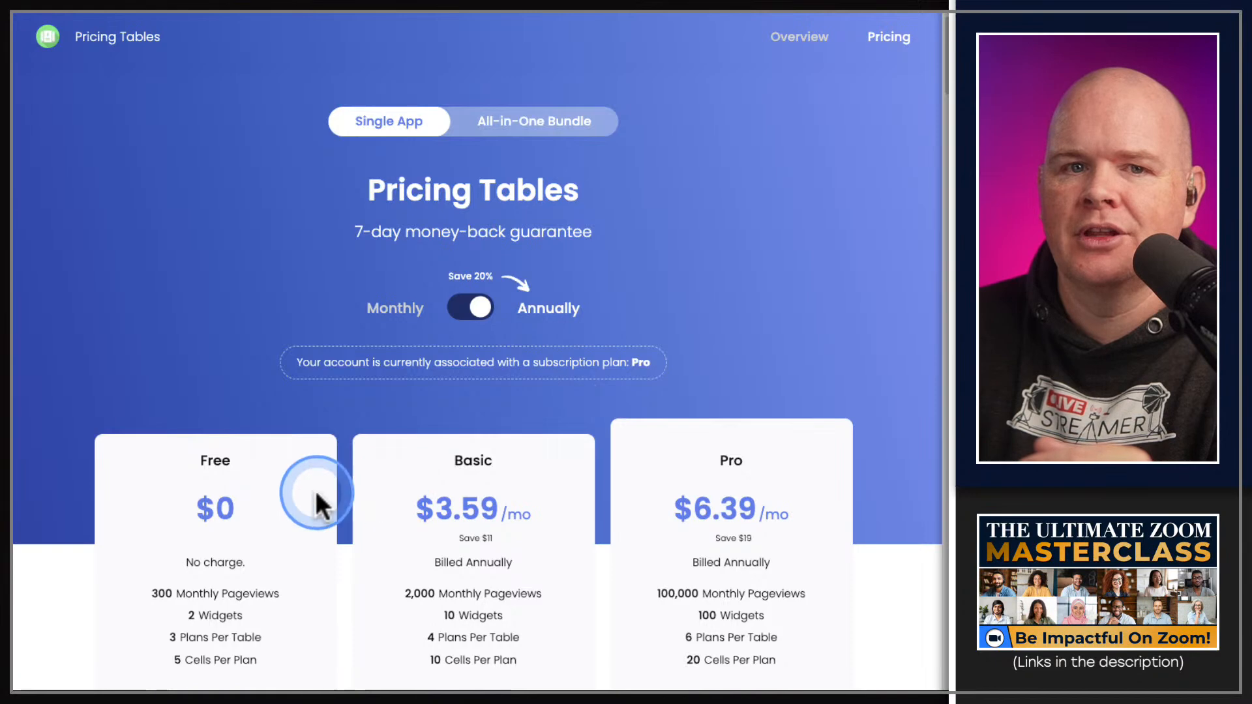
scroll(192, 517, down, 2)
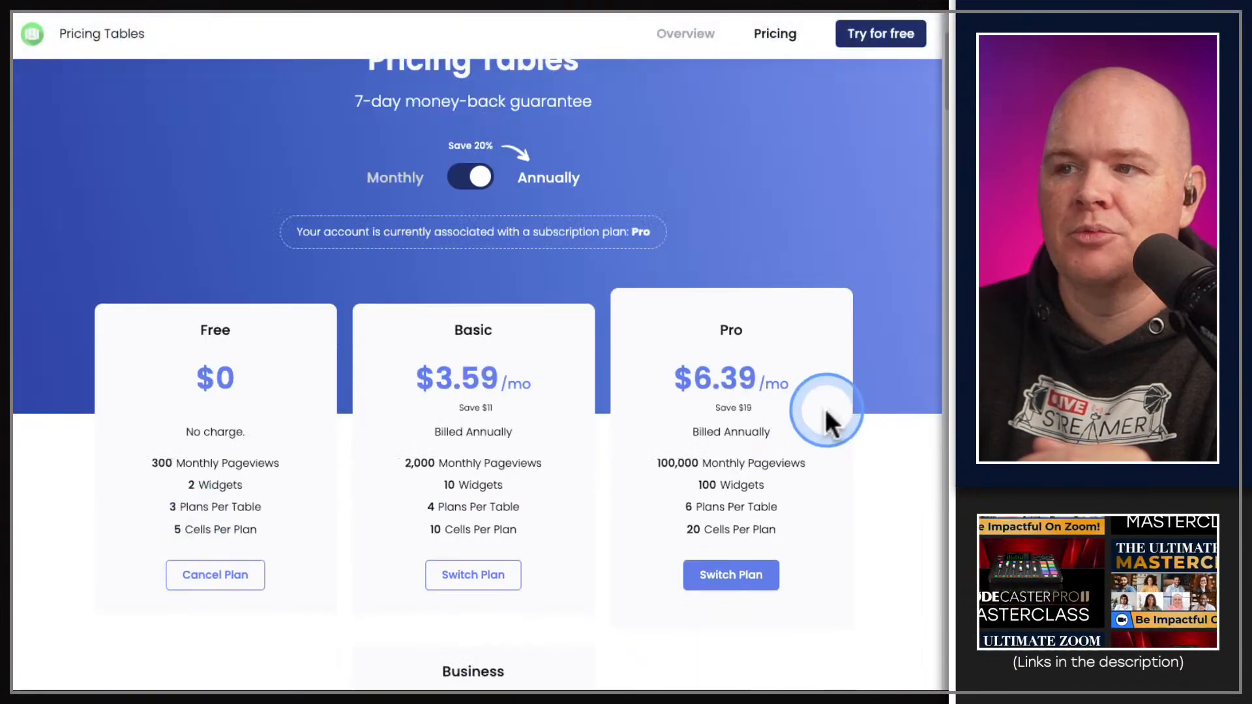
scroll(671, 332, up, 3)
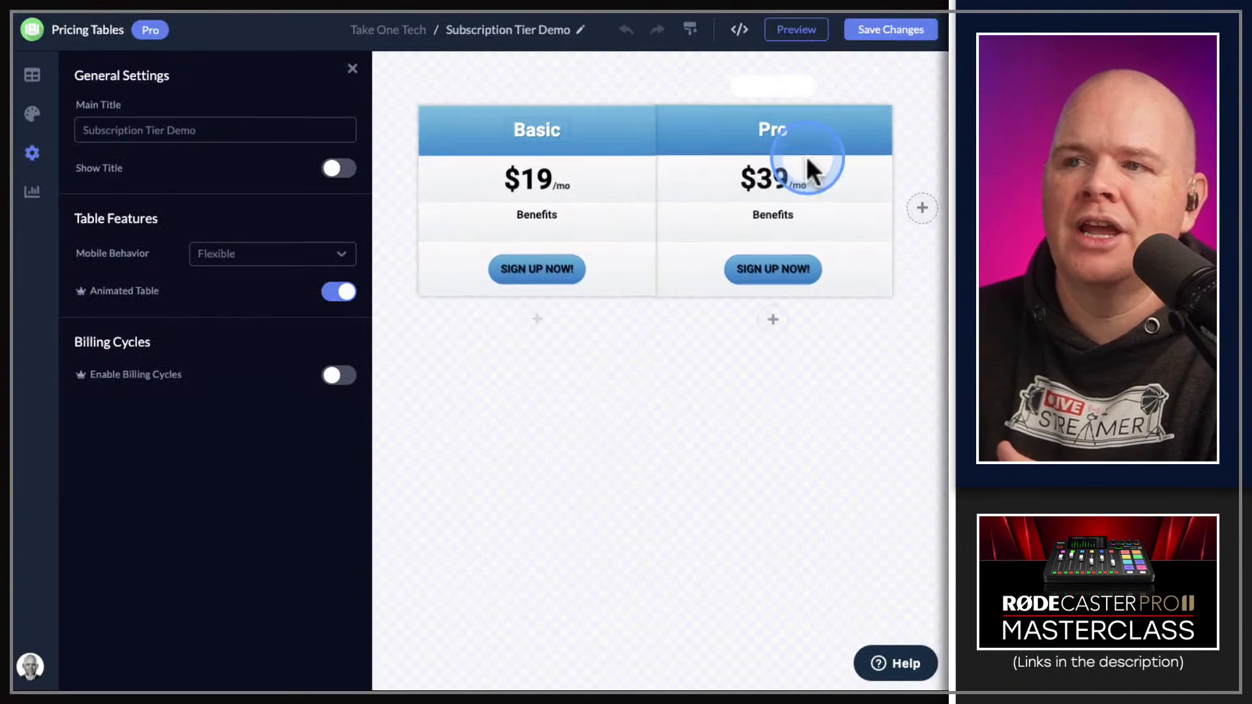
Try out several skins on the Subscription Tier Demo pricing table, and apply the one with rounded white cards and solid blue headers.
mouse_move(690, 228)
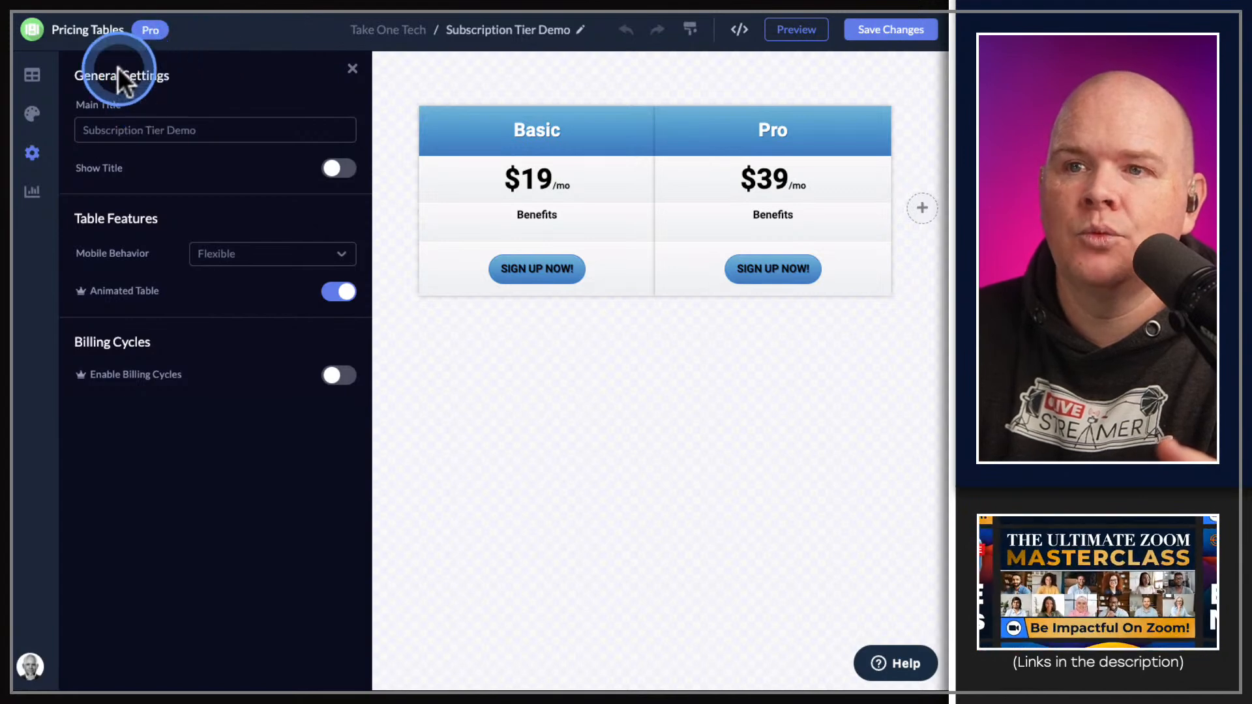
click(33, 77)
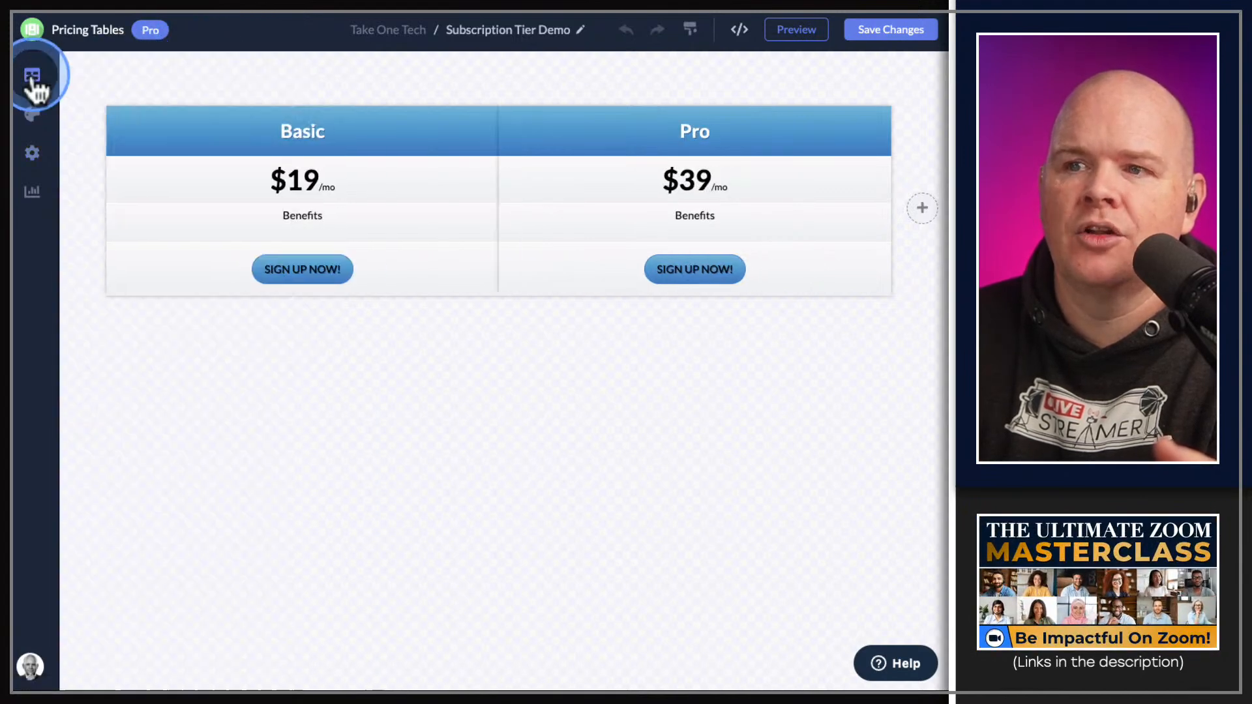
click(31, 113)
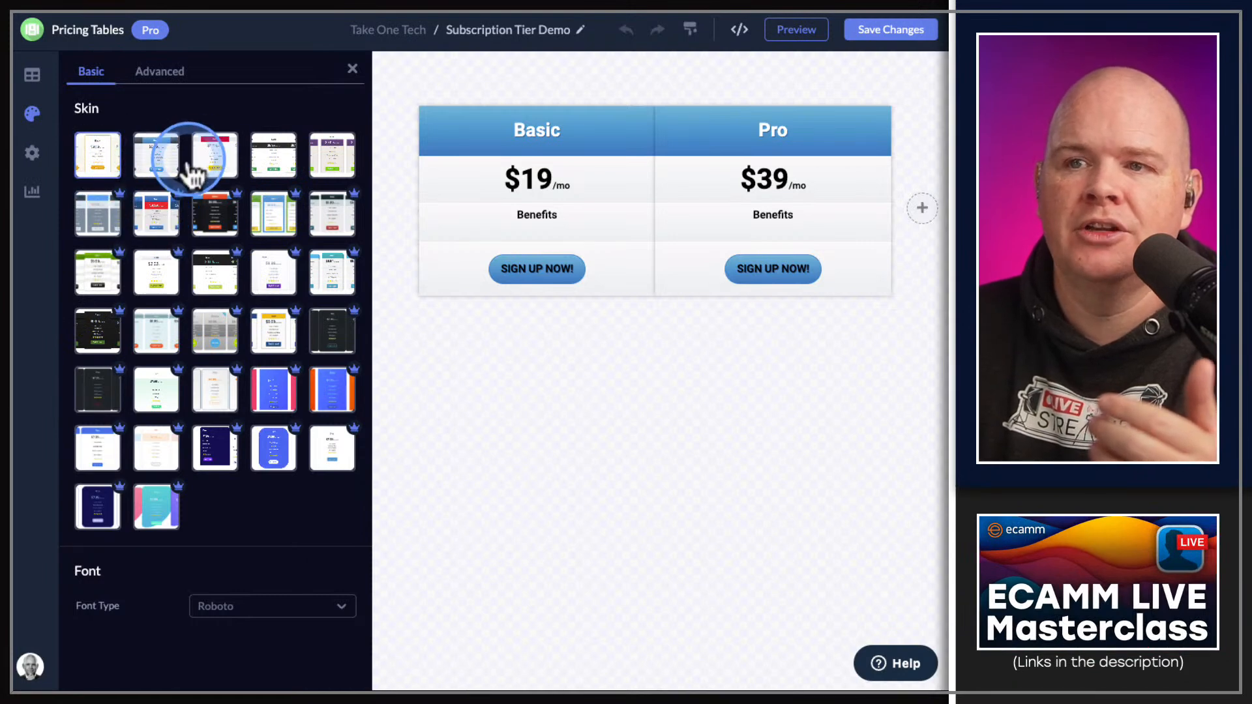
click(98, 169)
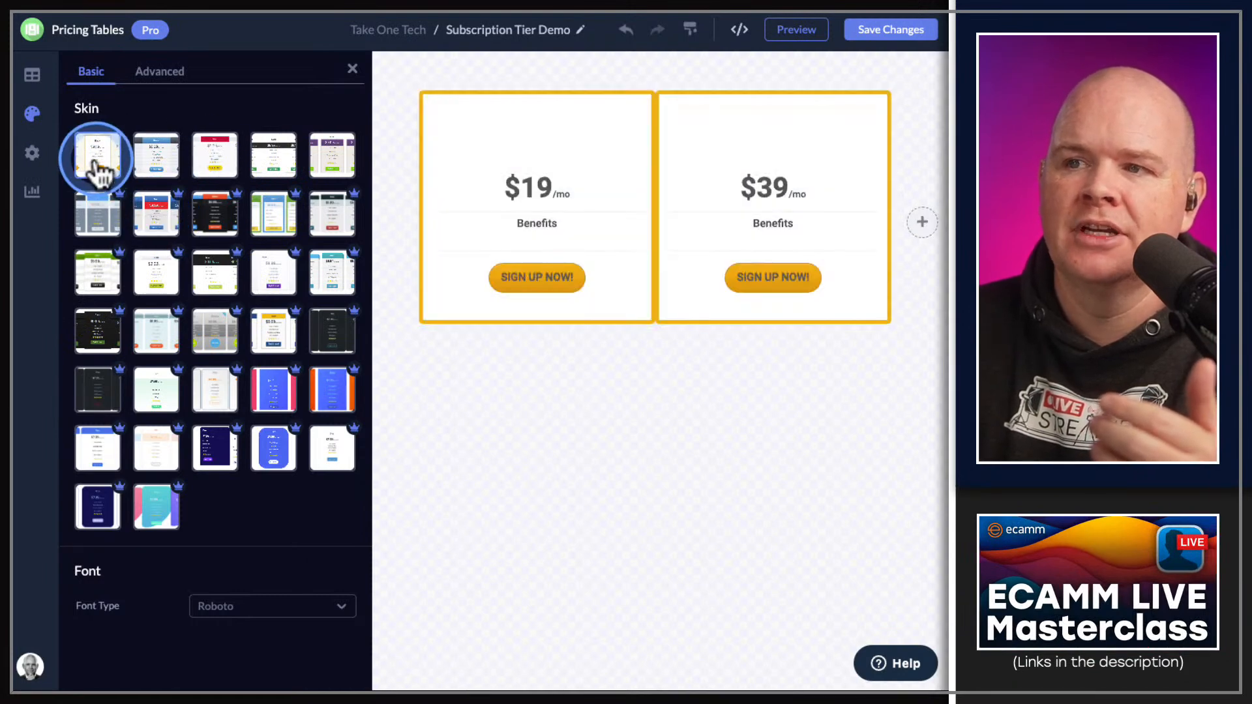
click(157, 163)
click(213, 168)
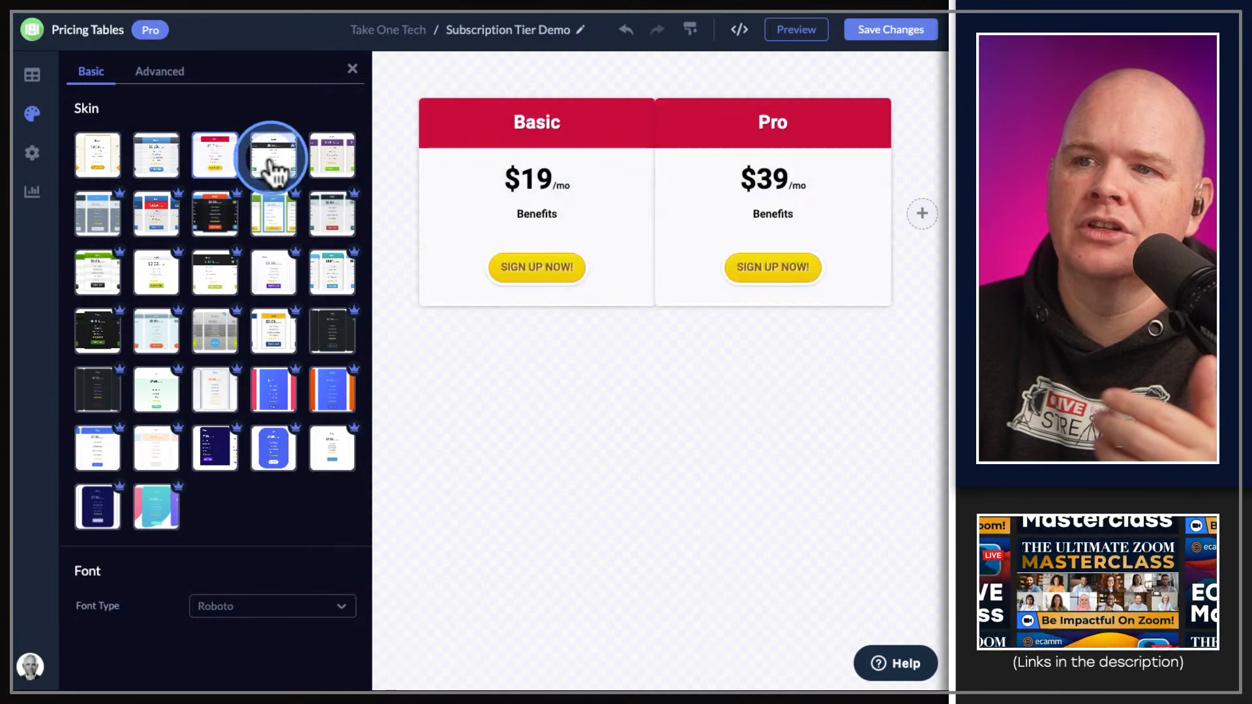
click(275, 168)
click(352, 171)
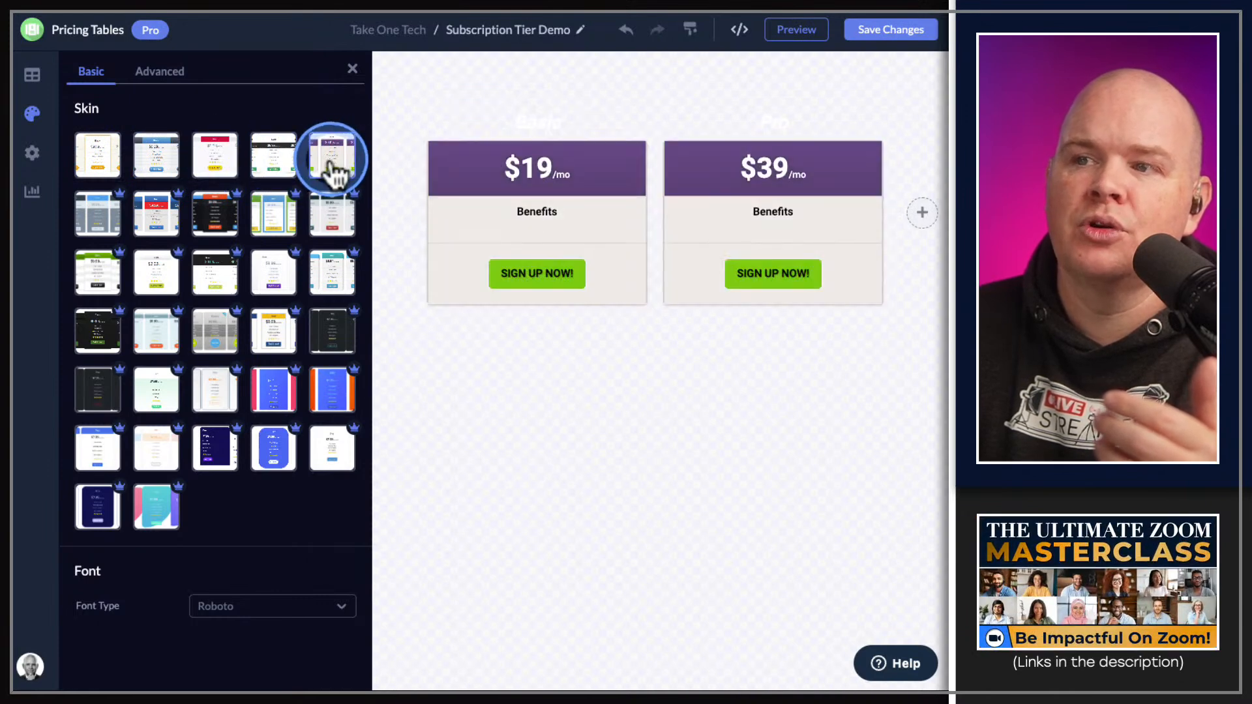
click(127, 220)
click(146, 230)
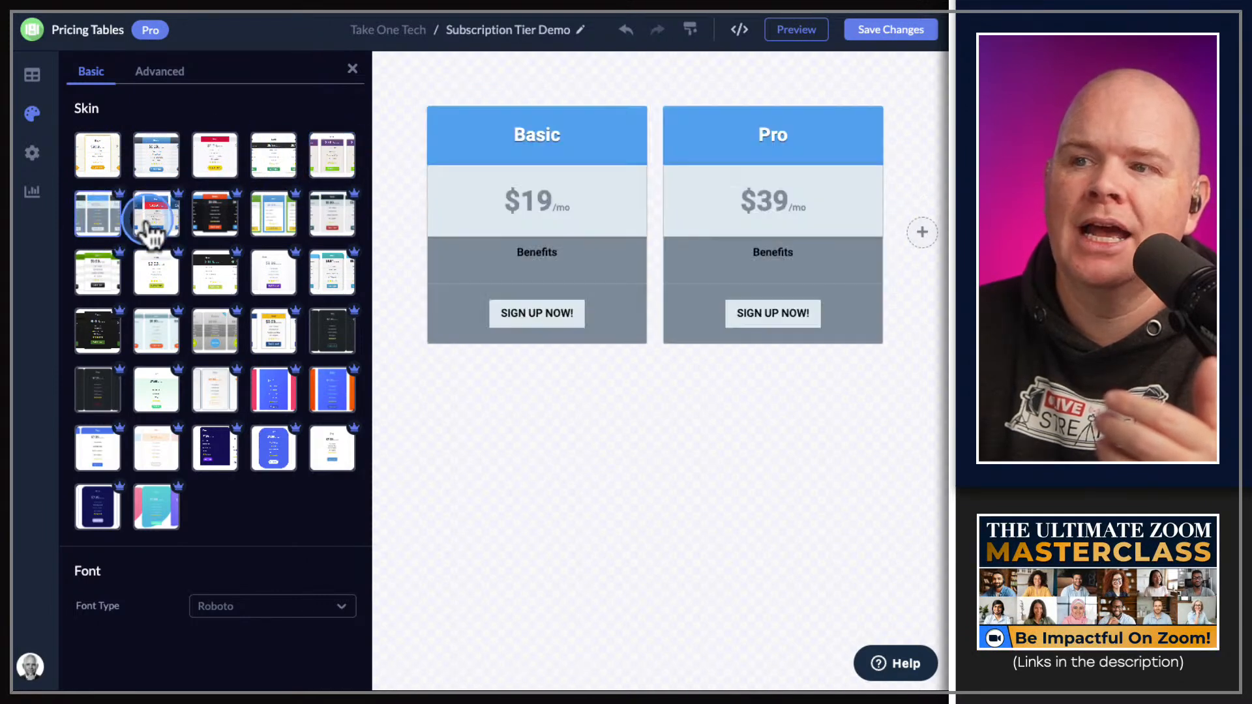
click(215, 232)
click(277, 225)
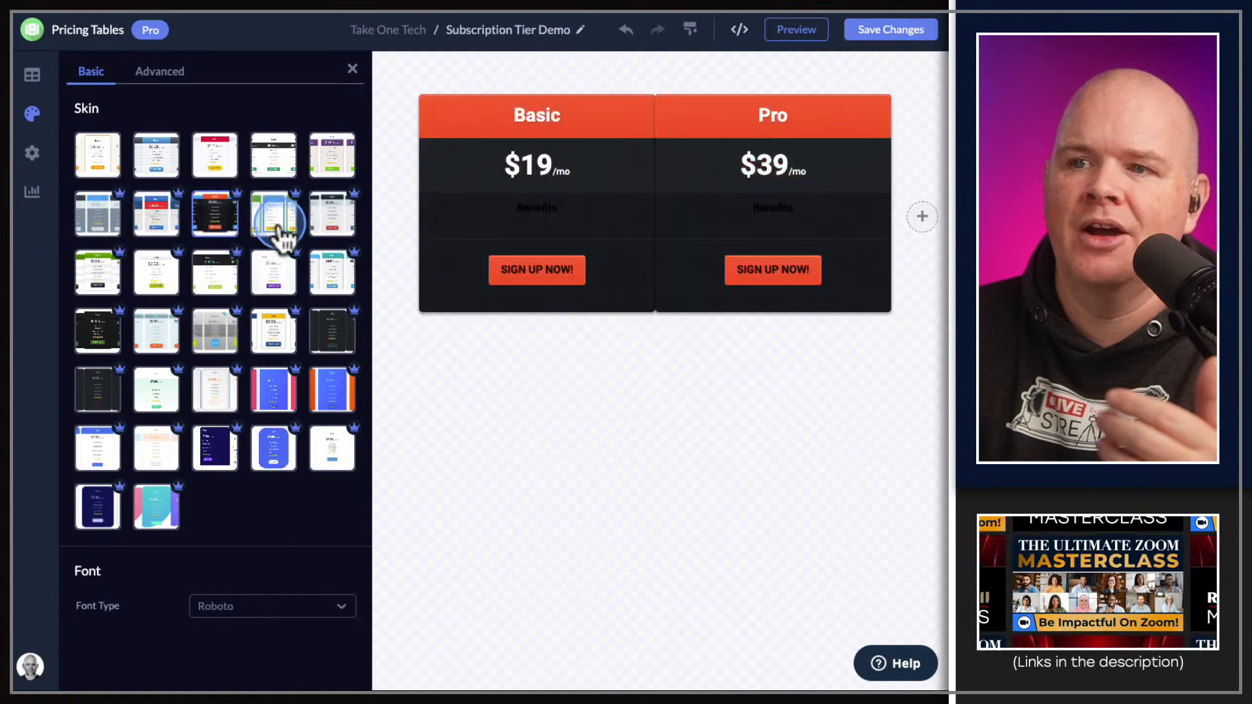
click(334, 224)
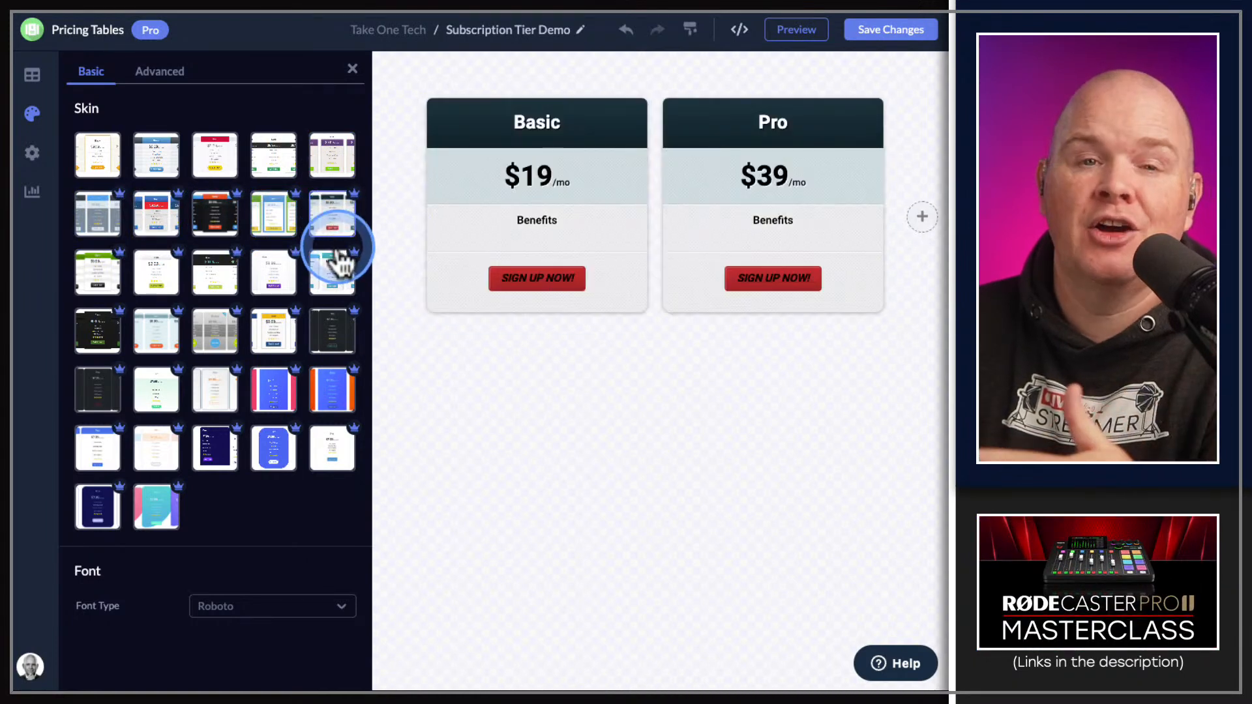
click(277, 282)
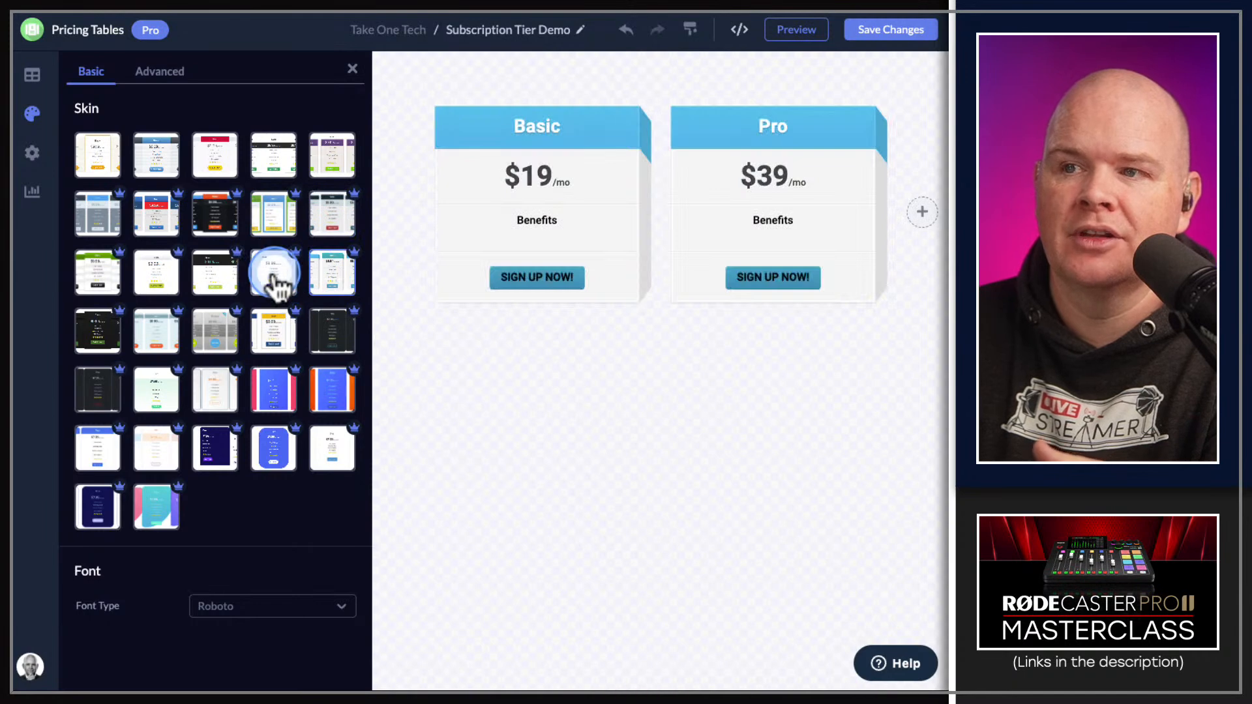
click(210, 280)
click(154, 280)
click(108, 287)
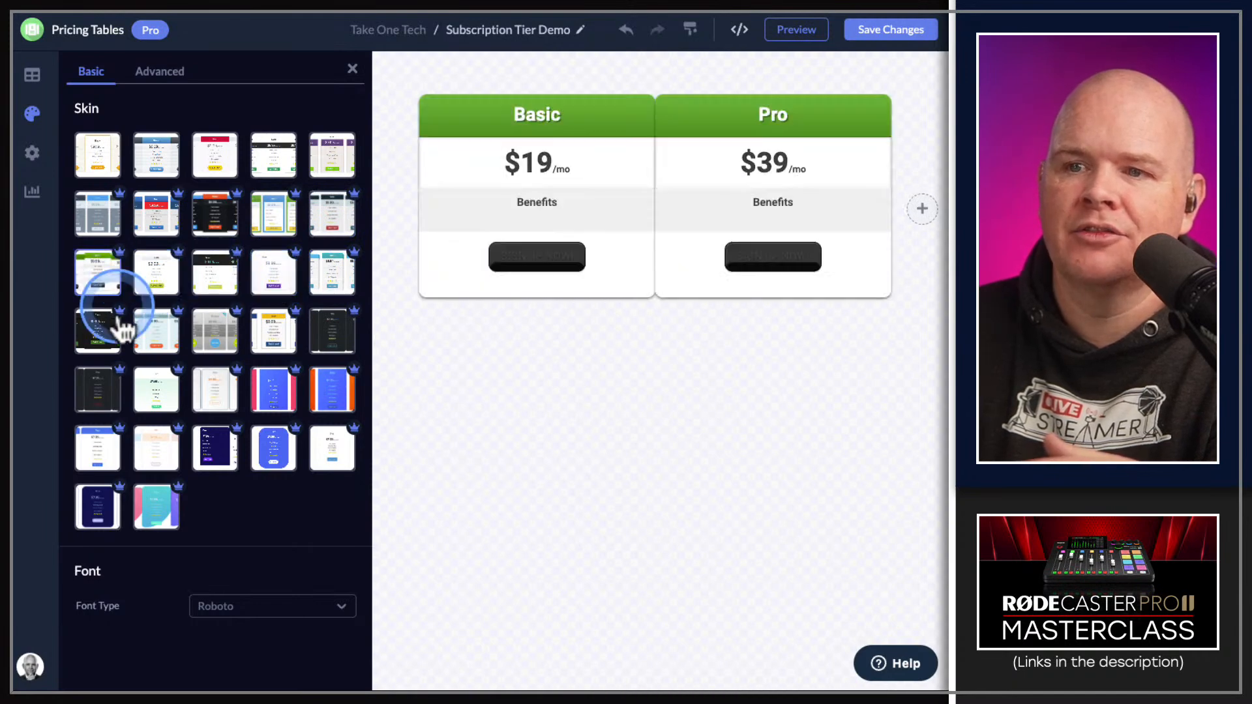
click(97, 448)
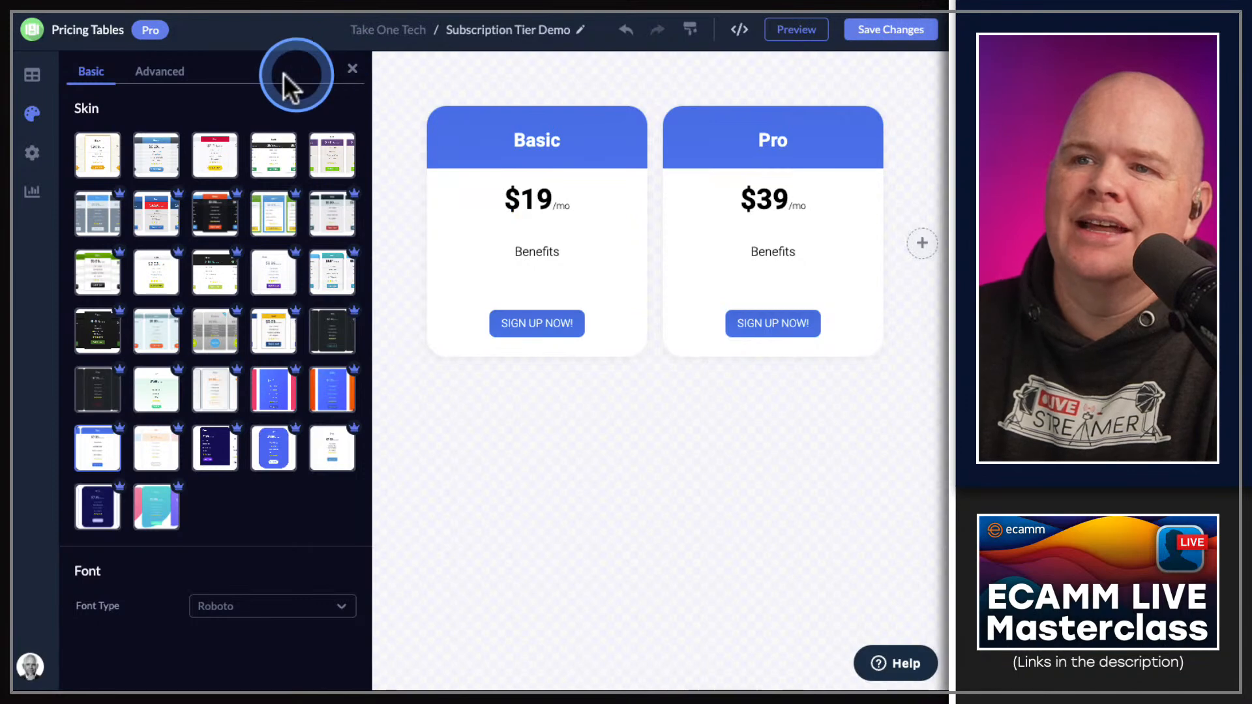
Look over the advanced style options, and enable billing cycles for the pricing table.
click(163, 75)
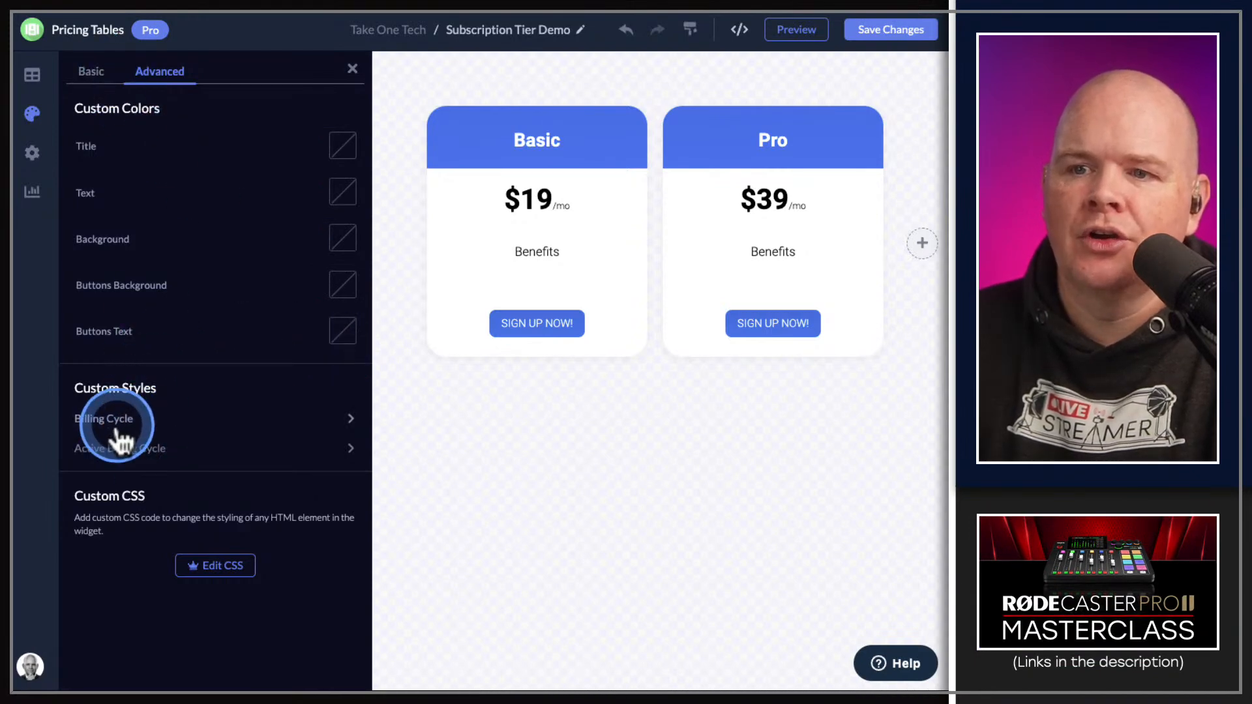
click(88, 71)
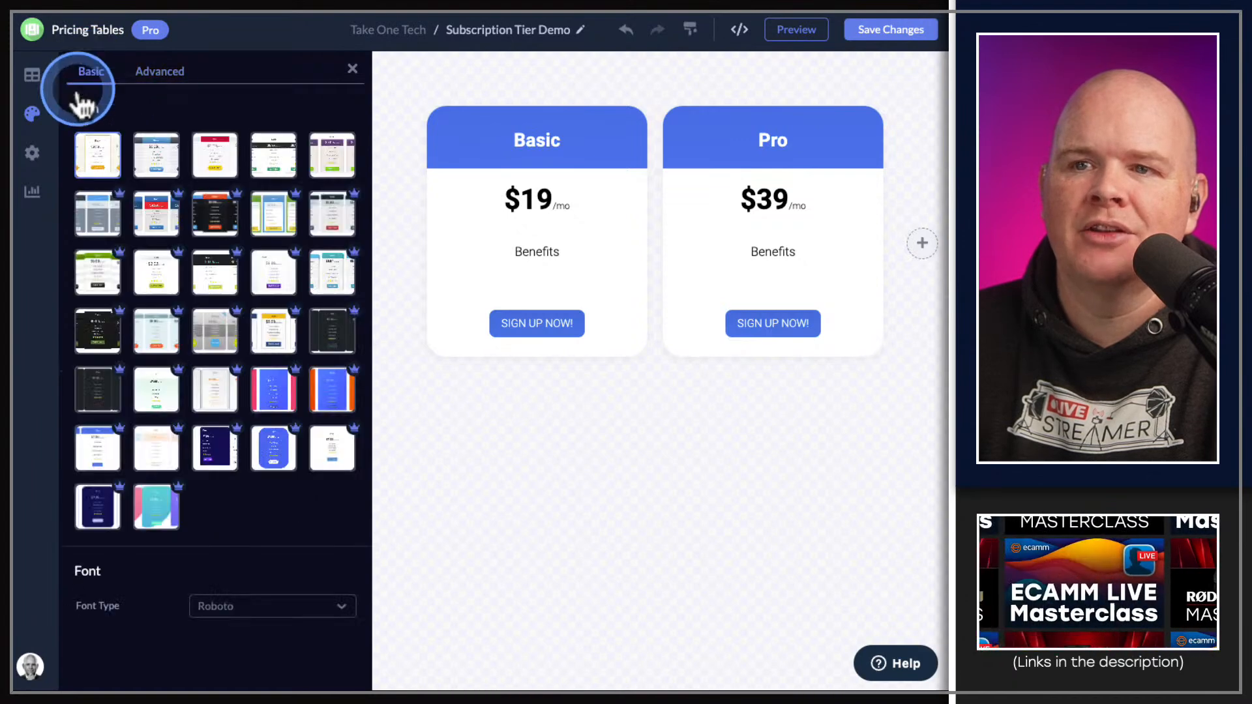
click(33, 156)
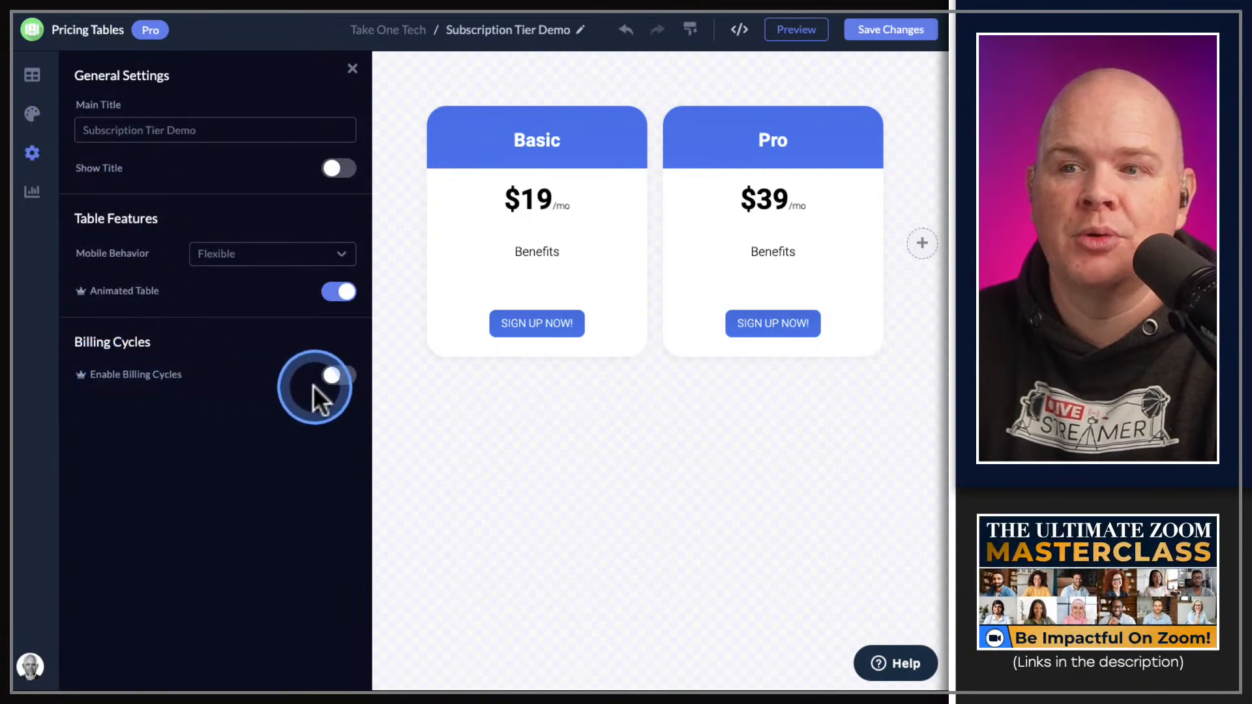
click(333, 377)
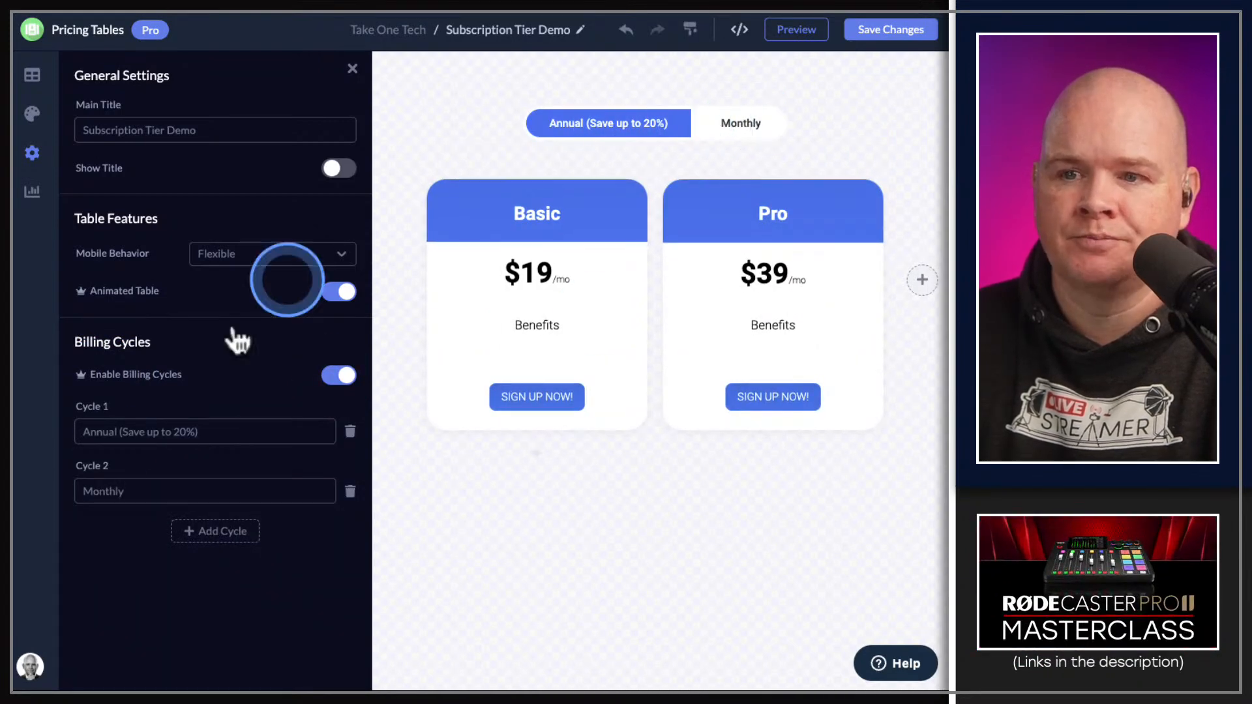
Rename the first billing cycle as Bi-Weekly and the second as Daily.
drag(202, 433, 56, 430)
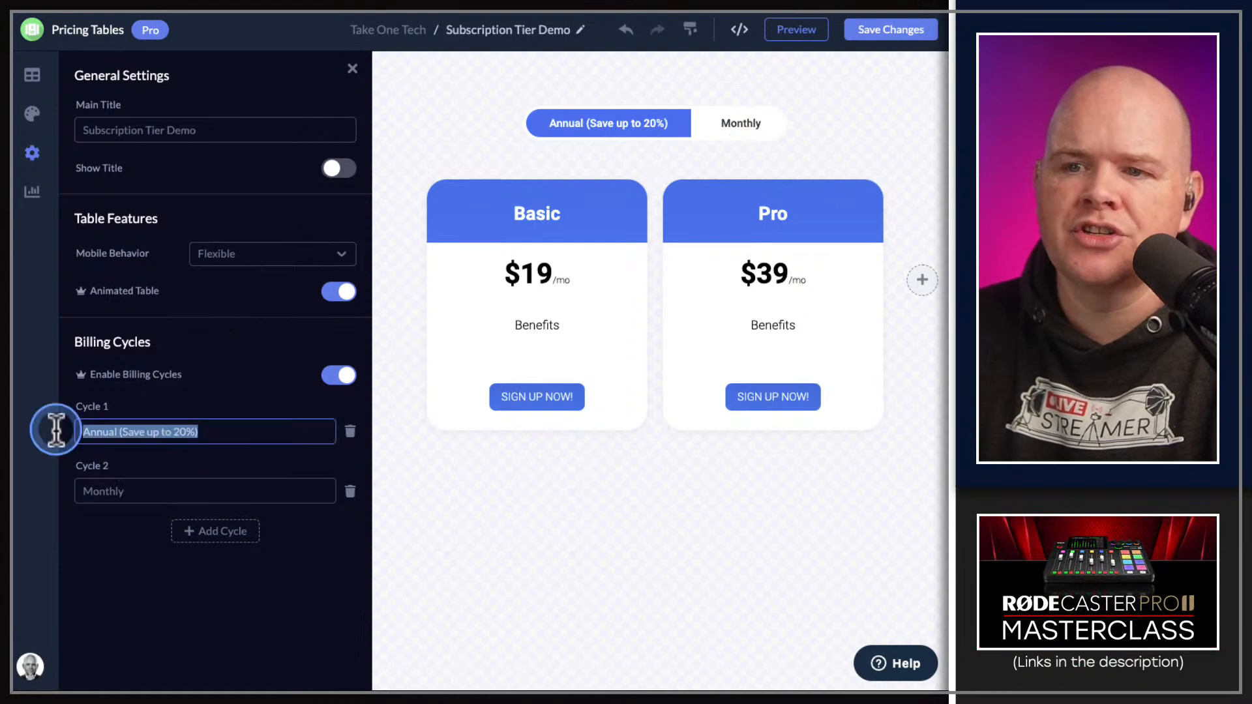
click(618, 151)
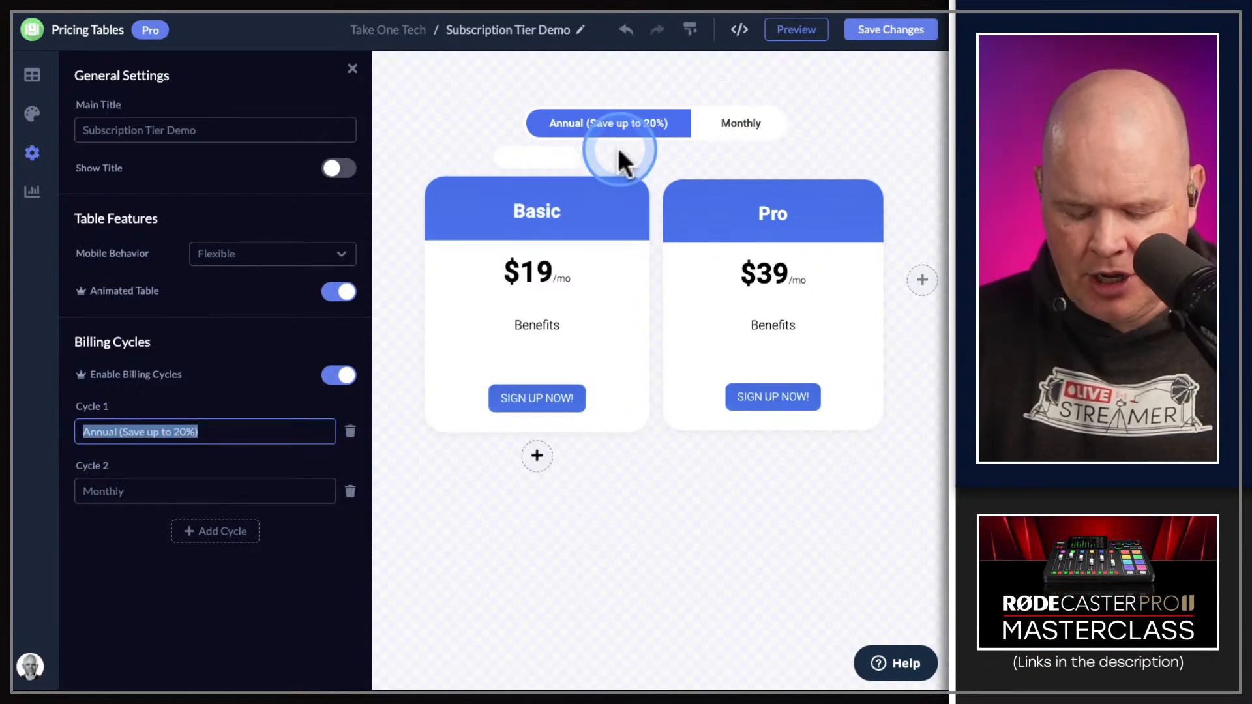
text(Bi-Weekly)
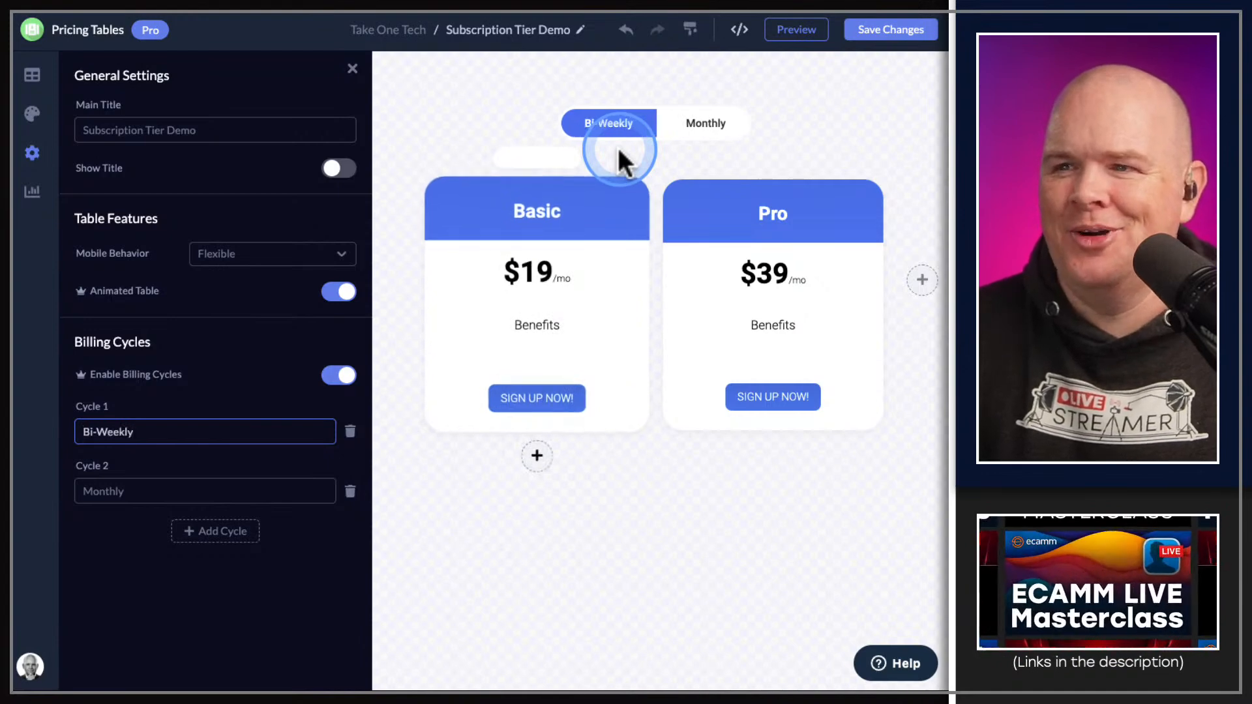
click(143, 490)
drag(143, 490, 33, 483)
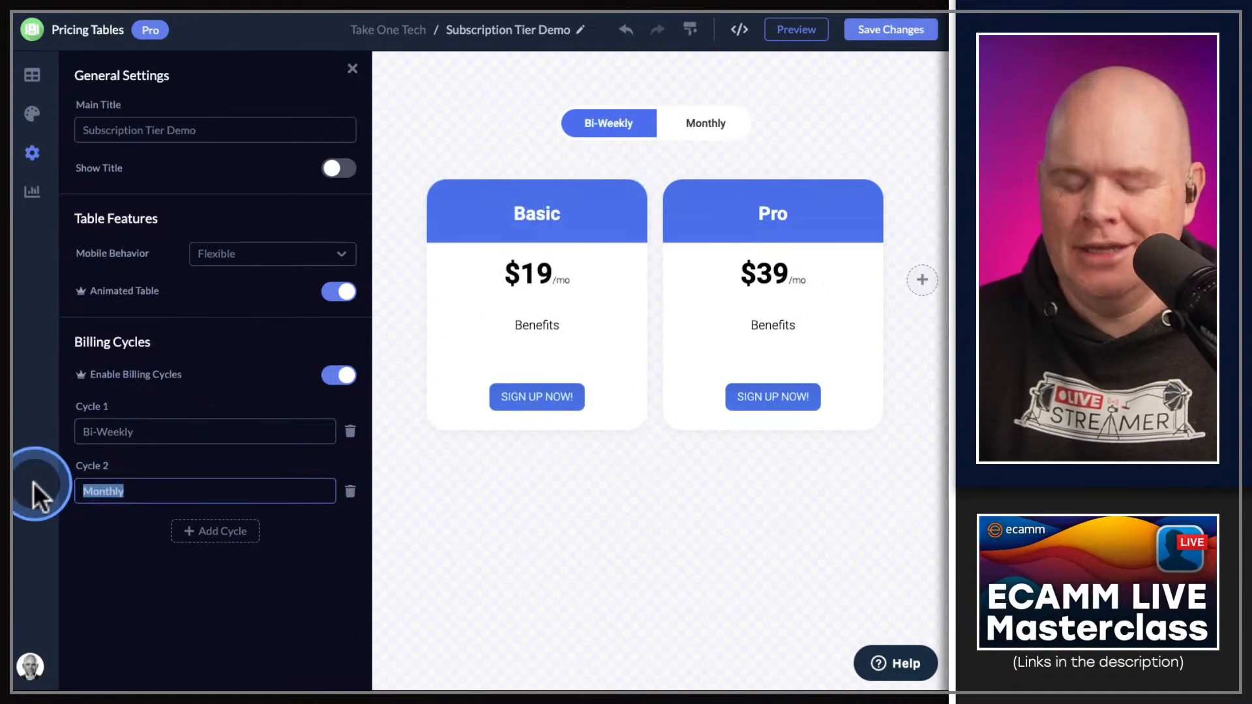
text(Daily)
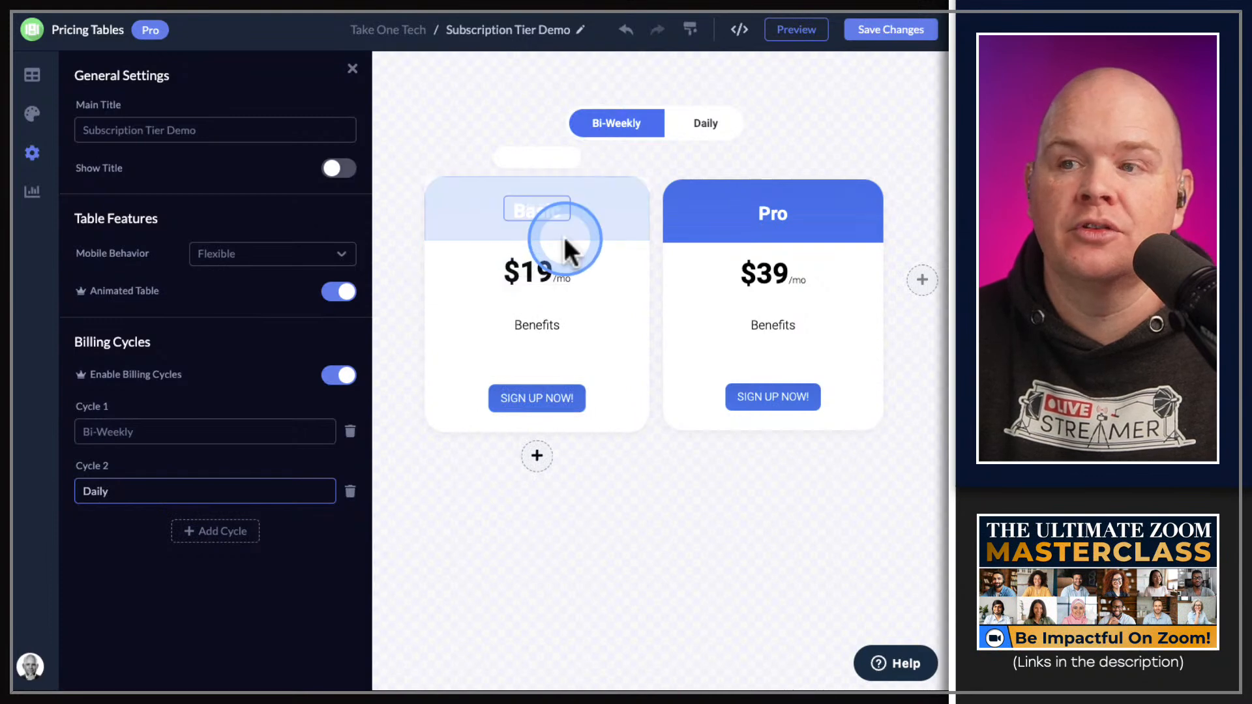
mouse_move(544, 346)
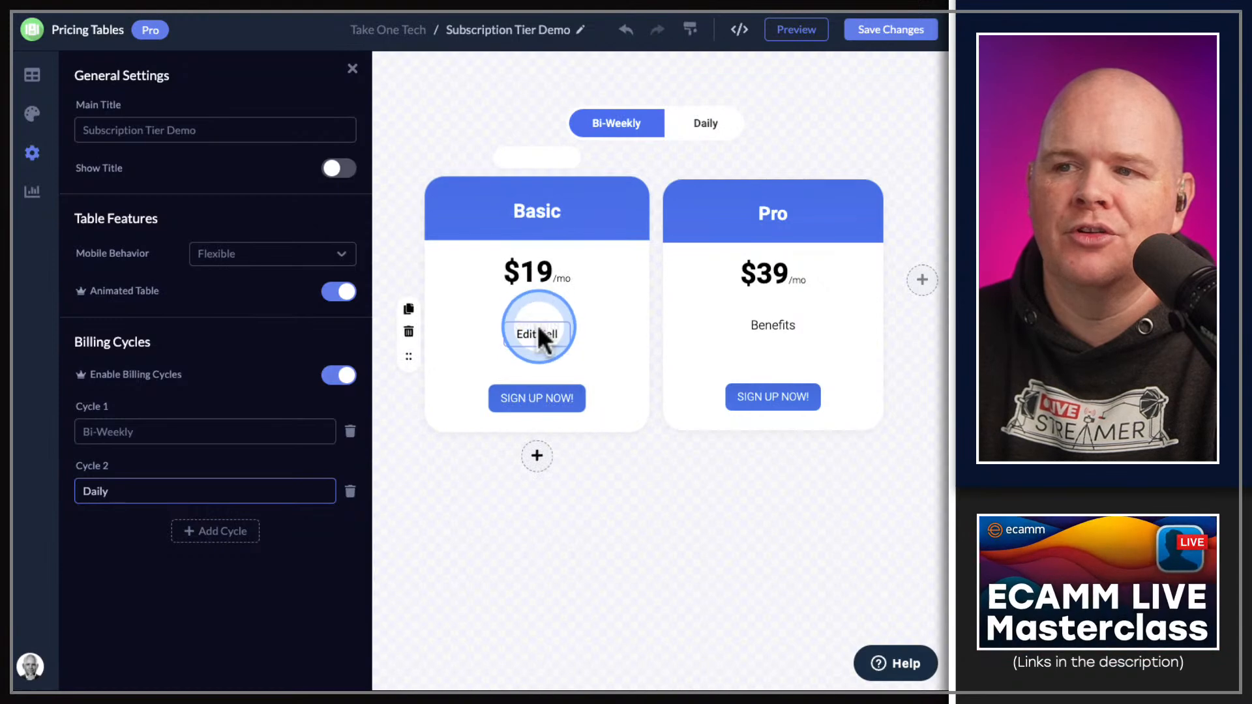
Name the first billing cycle Annual and the second Monthly.
drag(130, 434, 22, 421)
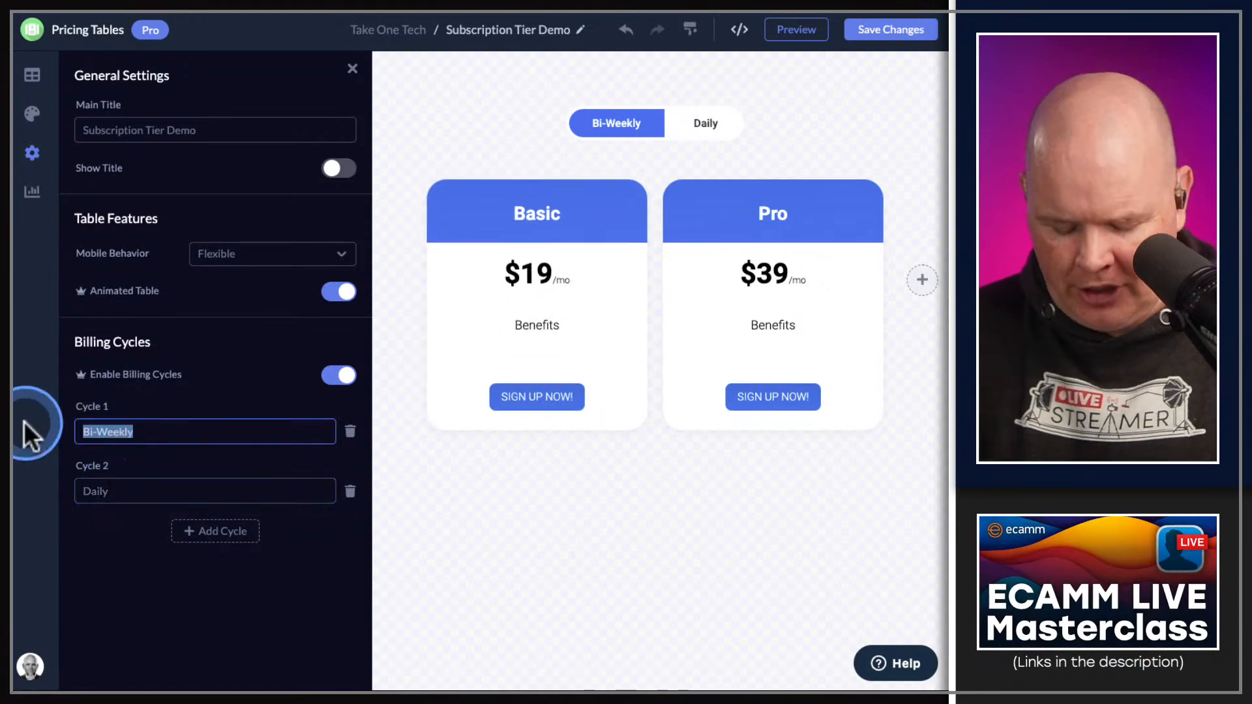
text(Annua)
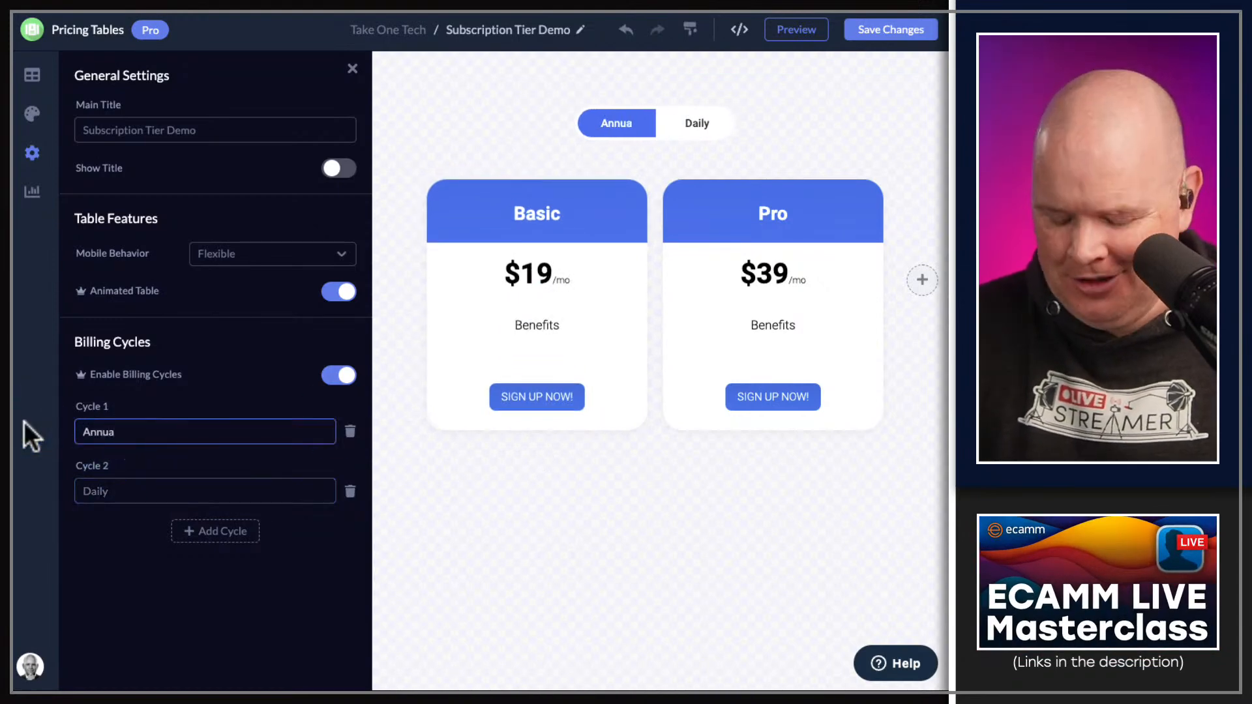
text(l)
drag(97, 491, 49, 482)
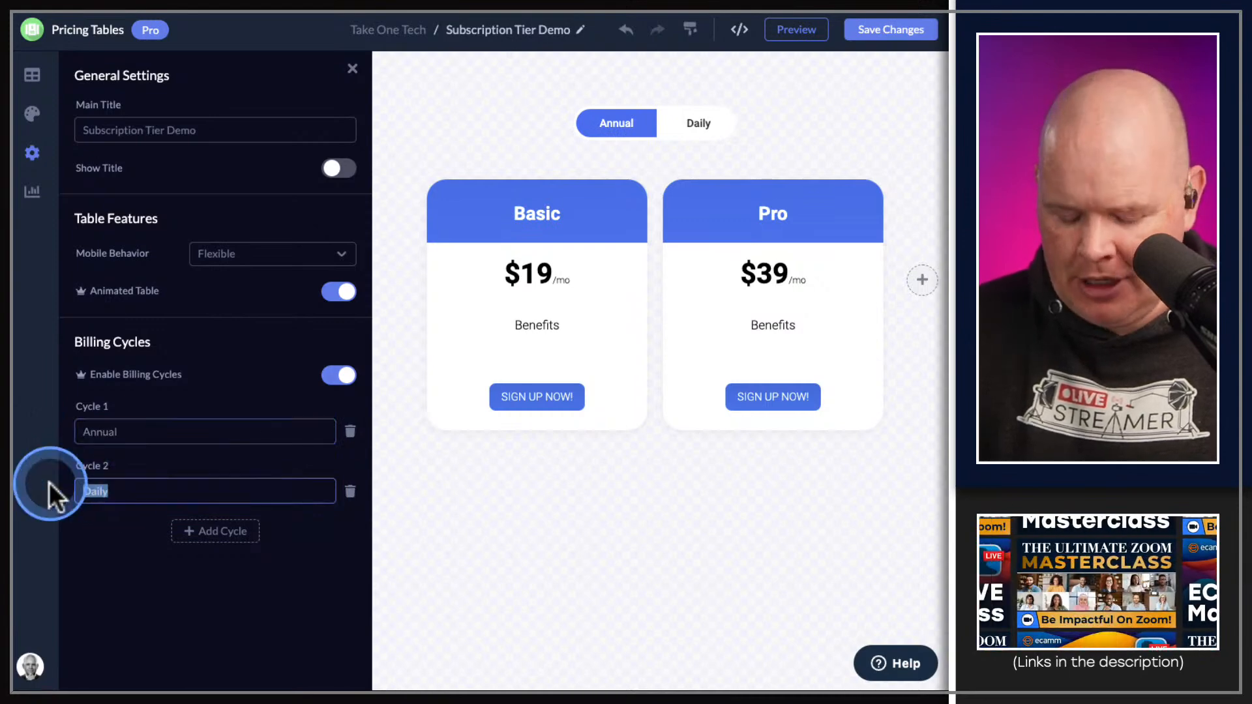
text(Monthly)
mouse_move(506, 234)
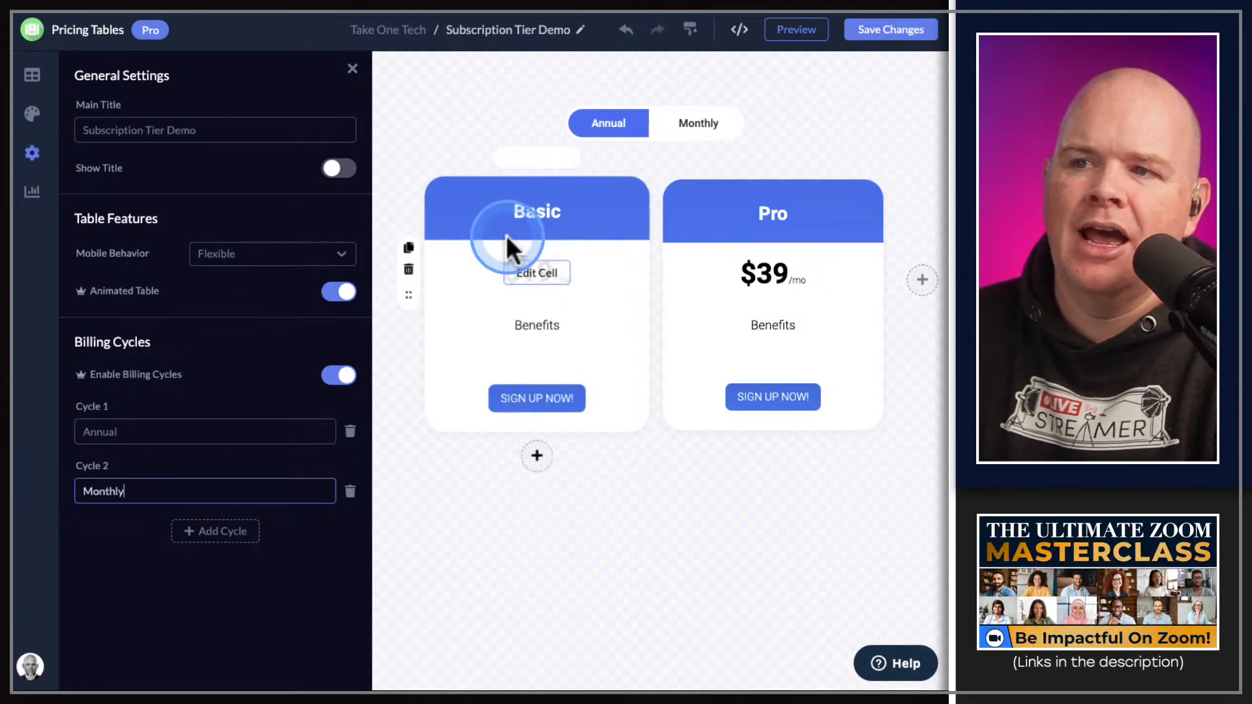
click(290, 544)
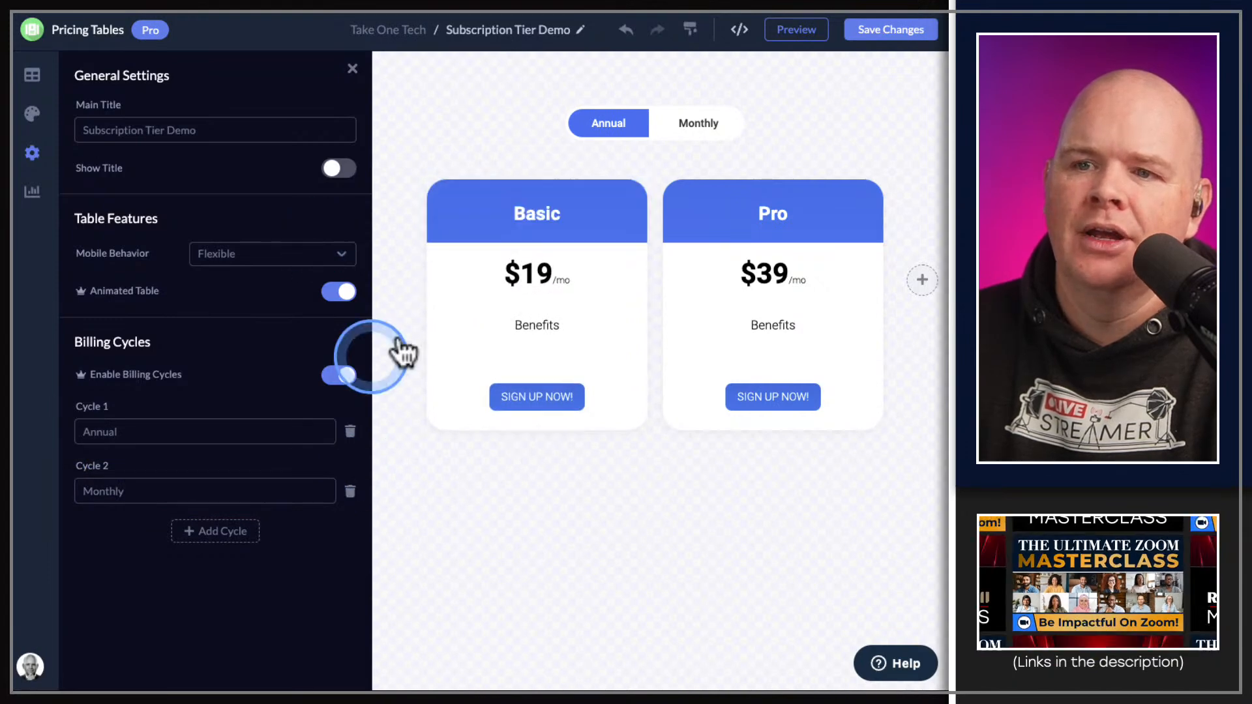
Title the Basic plan "Basic - Annual" for the annual cycle and "Basic - Monthly" for the monthly cycle, and save the cell.
click(532, 219)
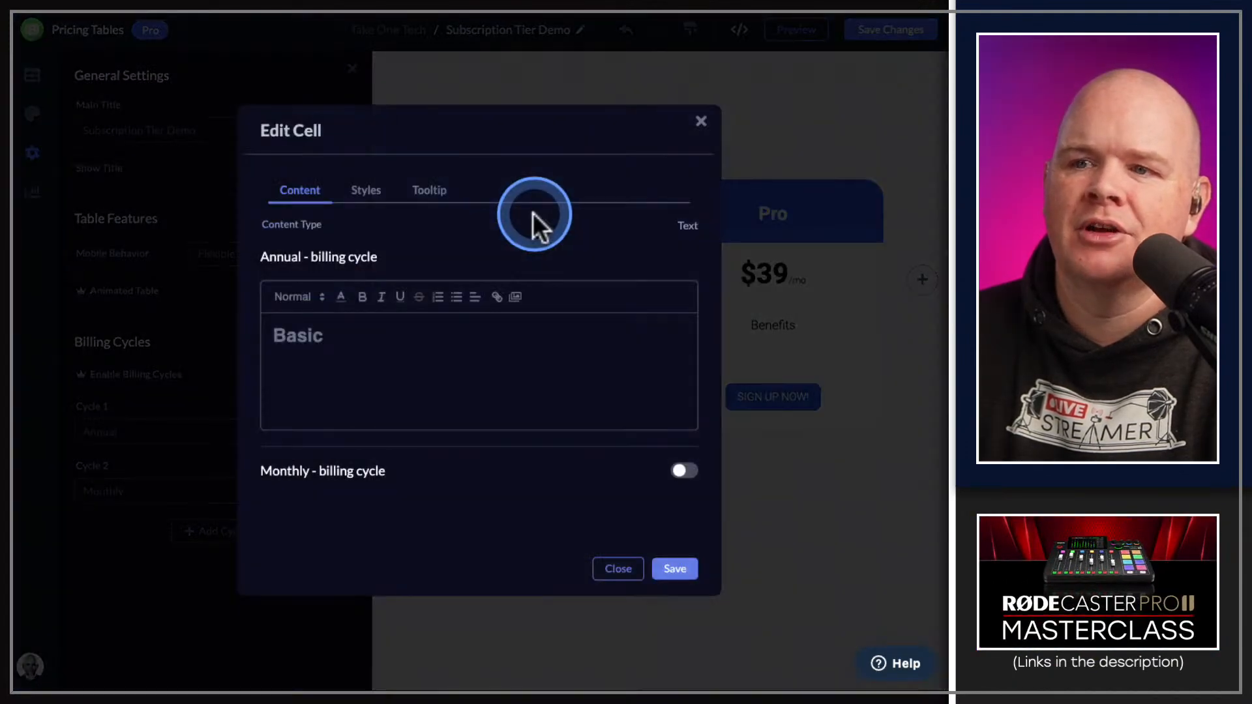
click(333, 358)
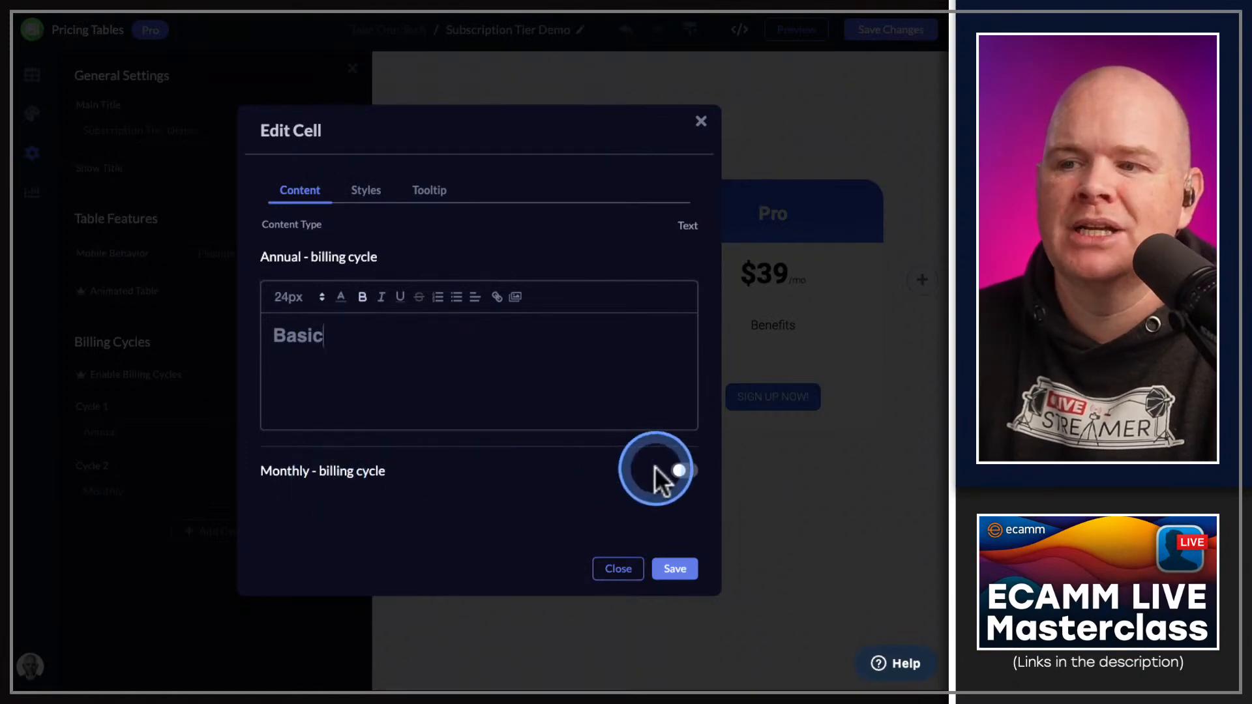
click(680, 472)
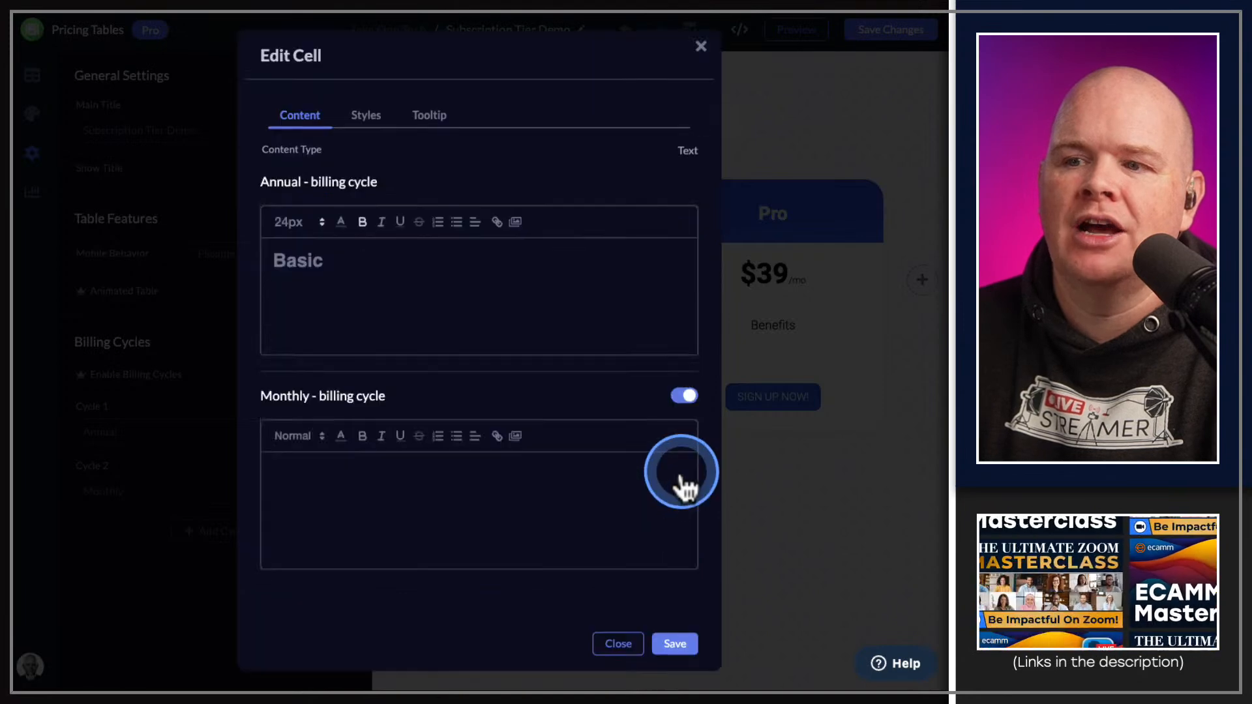
click(390, 479)
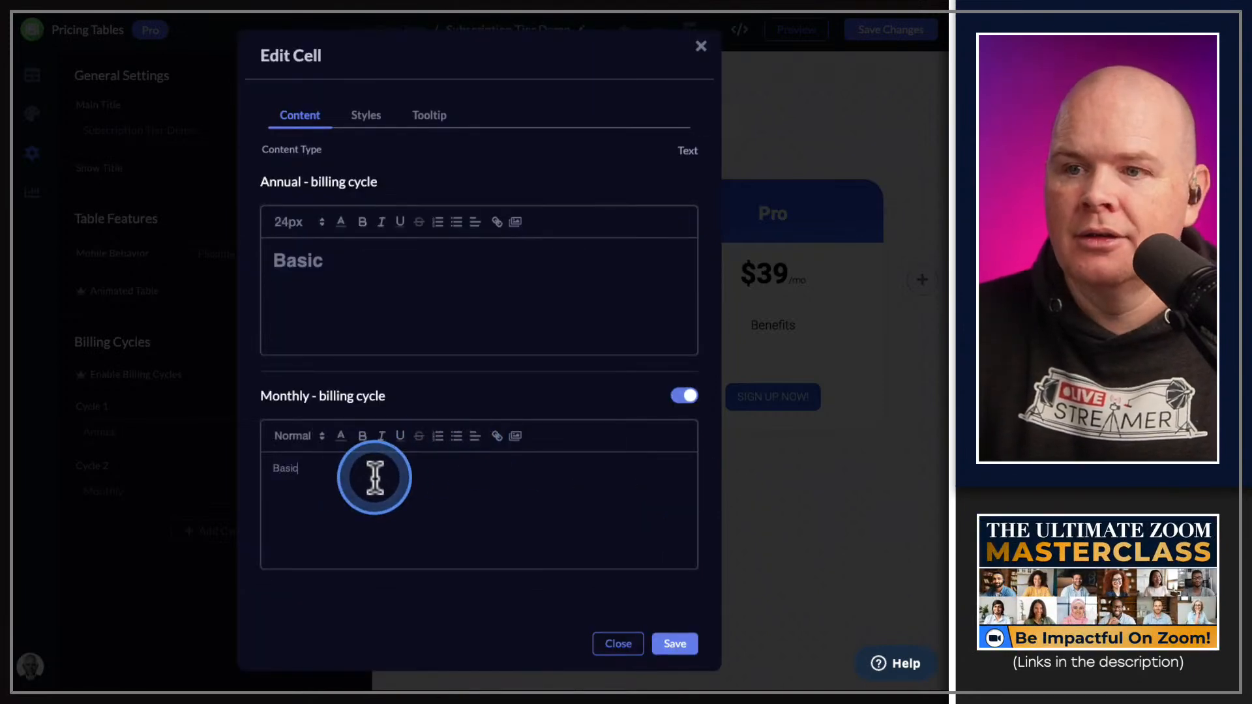
text(Monthly)
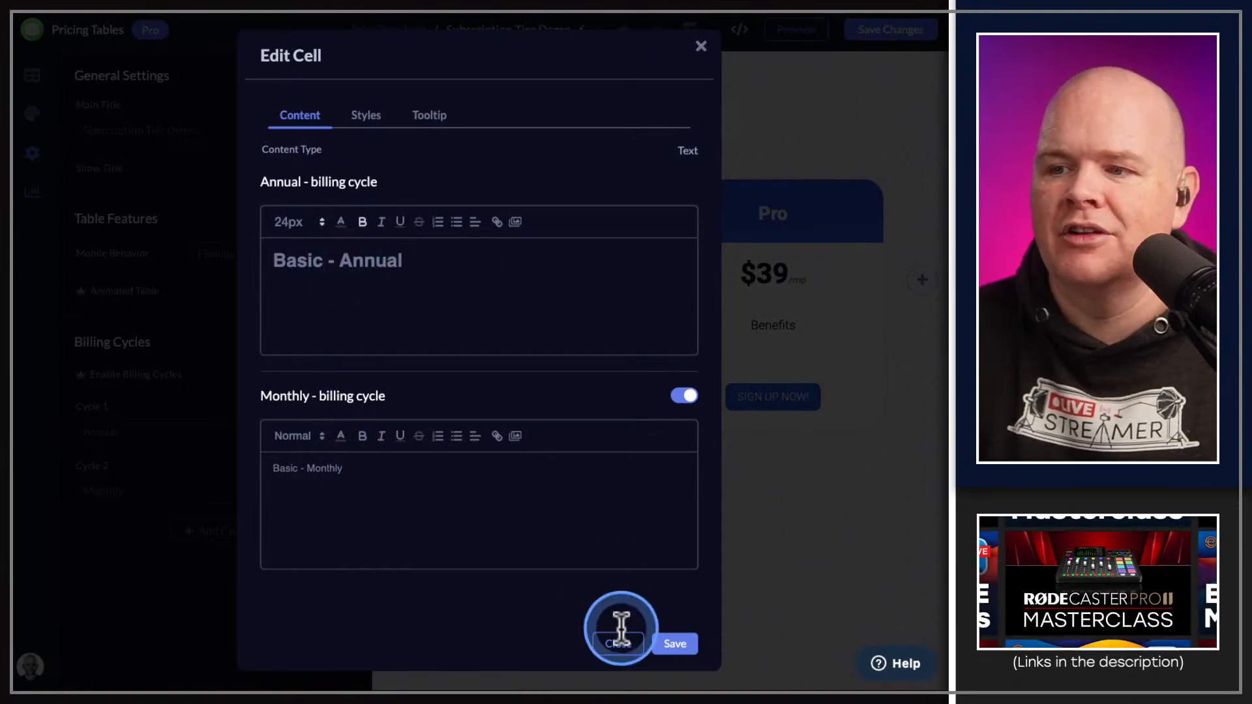
click(674, 642)
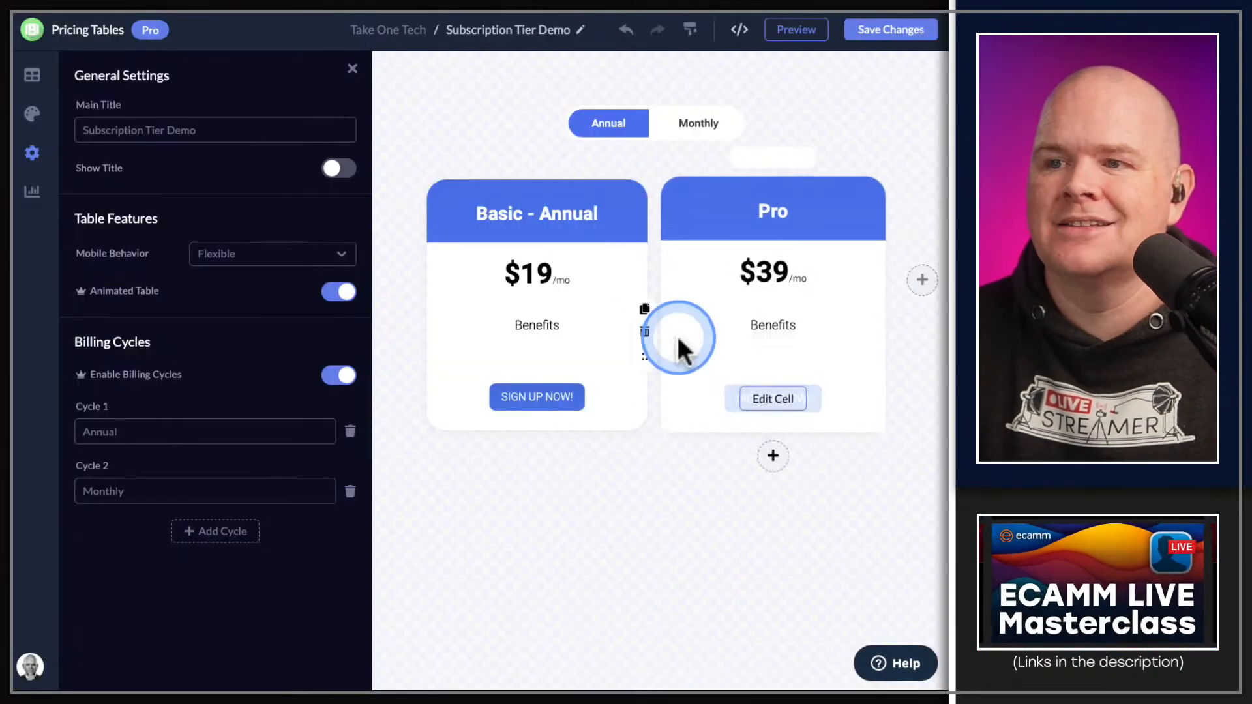
Switch the table repeatedly between the annual and monthly cycles to compare the Basic plan's title in each.
click(698, 123)
click(619, 122)
click(698, 125)
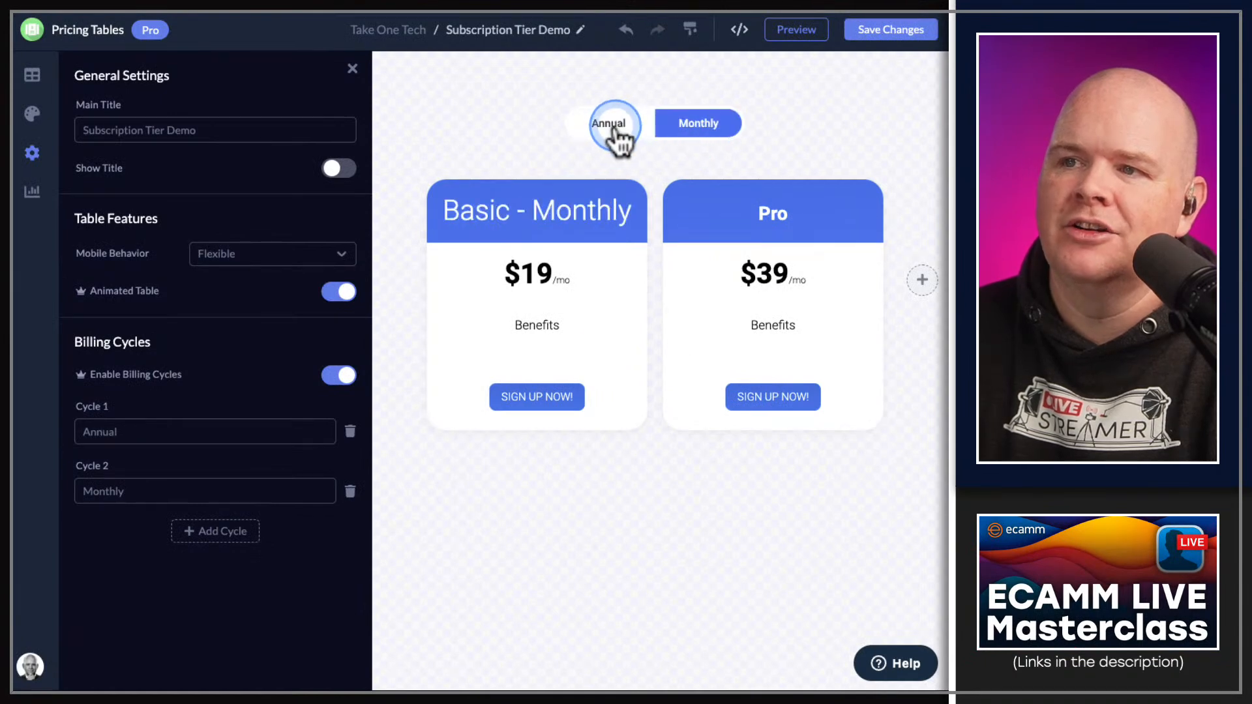
click(611, 131)
click(693, 129)
click(635, 130)
click(693, 127)
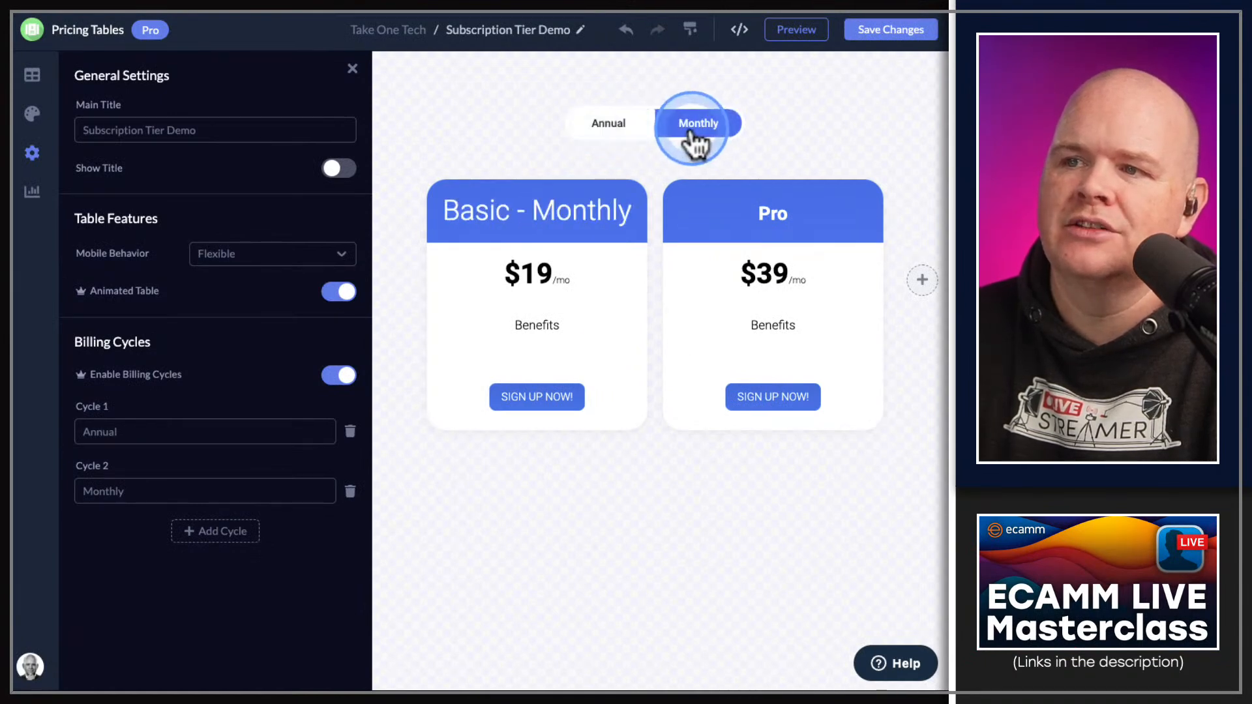
click(612, 134)
click(693, 125)
click(568, 186)
click(569, 222)
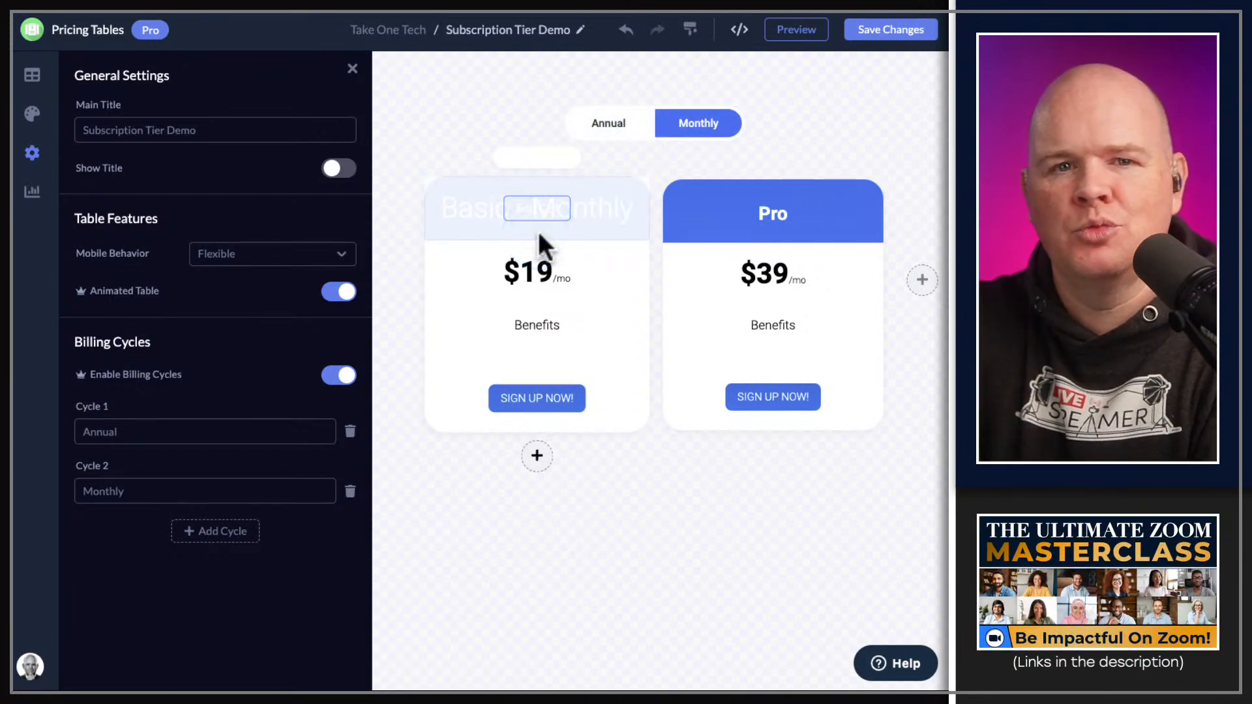
click(540, 227)
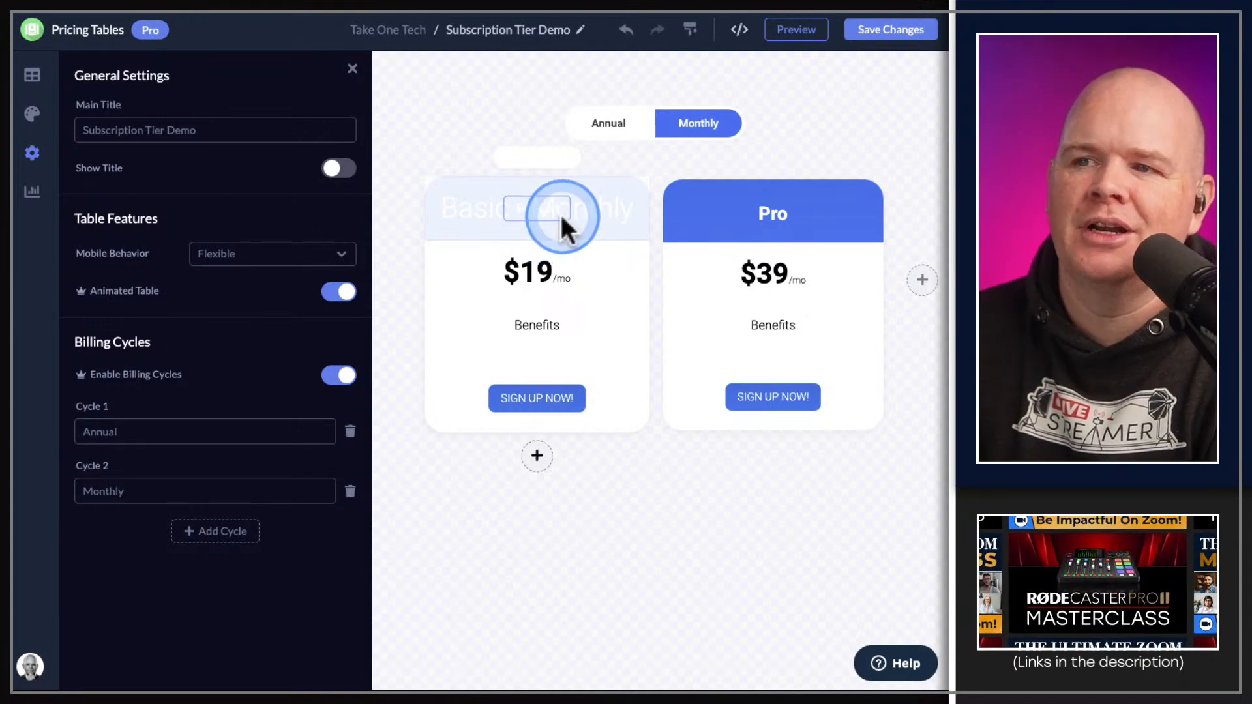
click(549, 277)
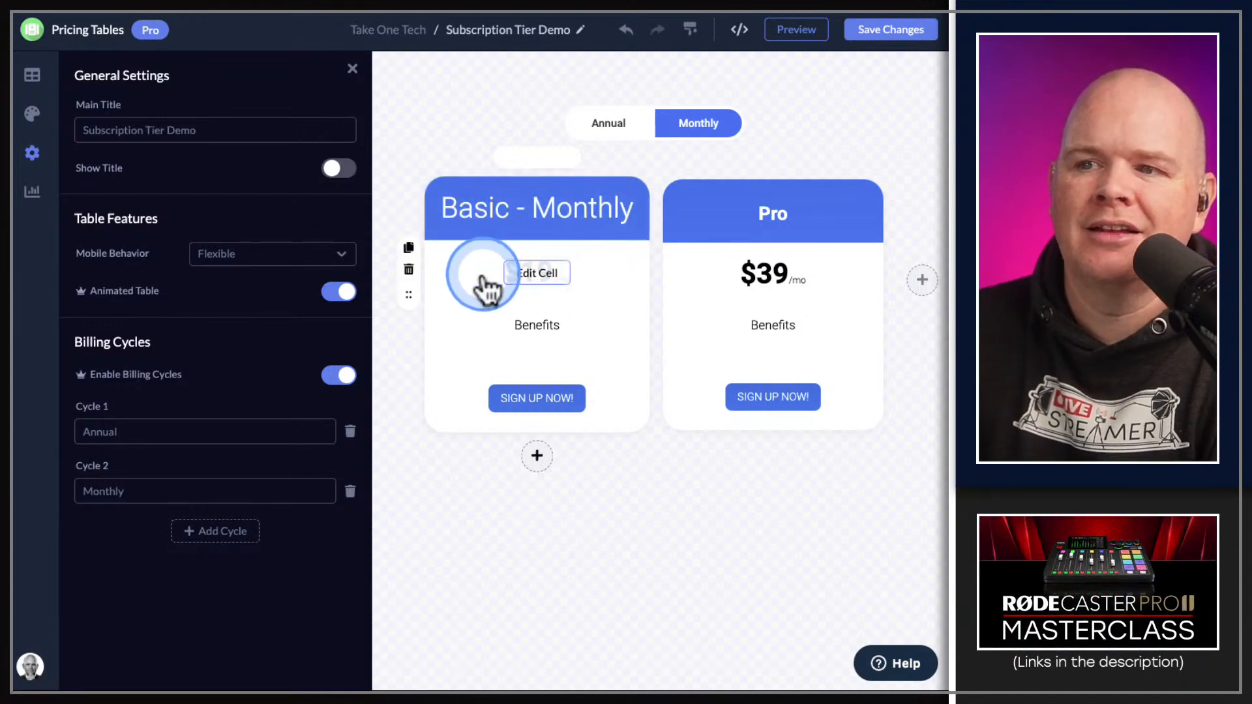
Add "(Billed Annualy)" to the Basic plan's annual price, set its monthly-cycle price to $25/mo, and return to the annual view.
click(531, 273)
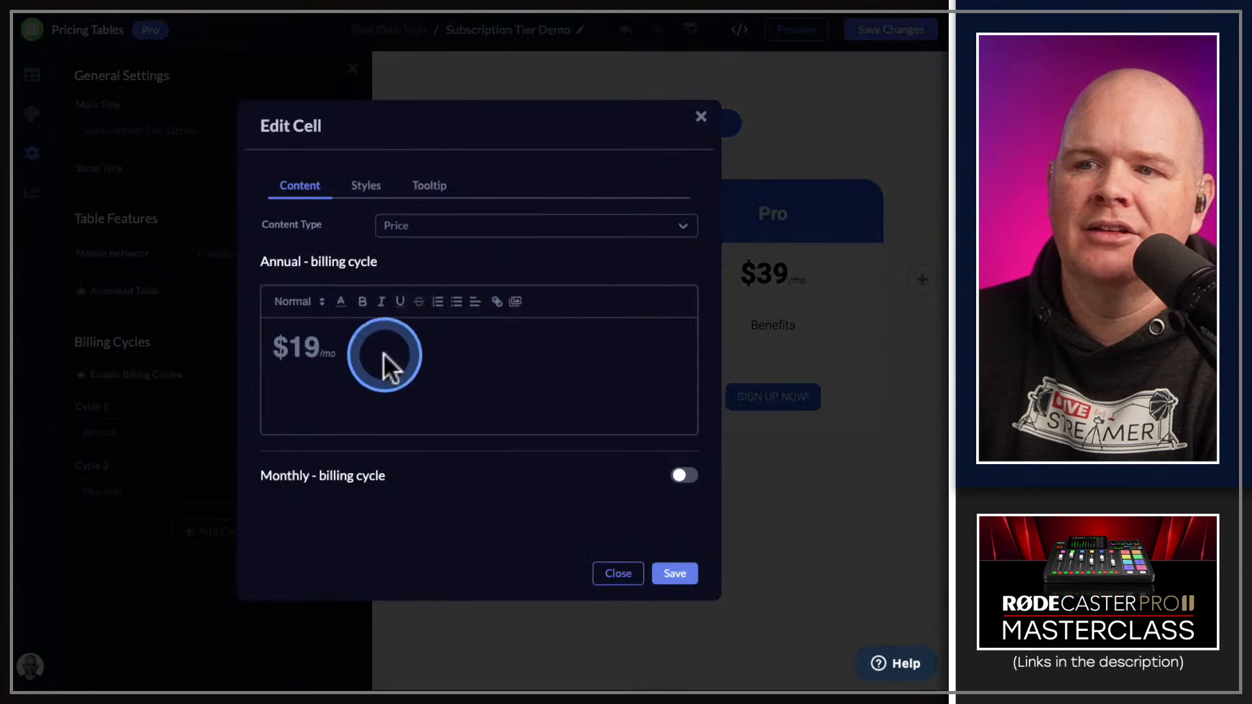
click(681, 477)
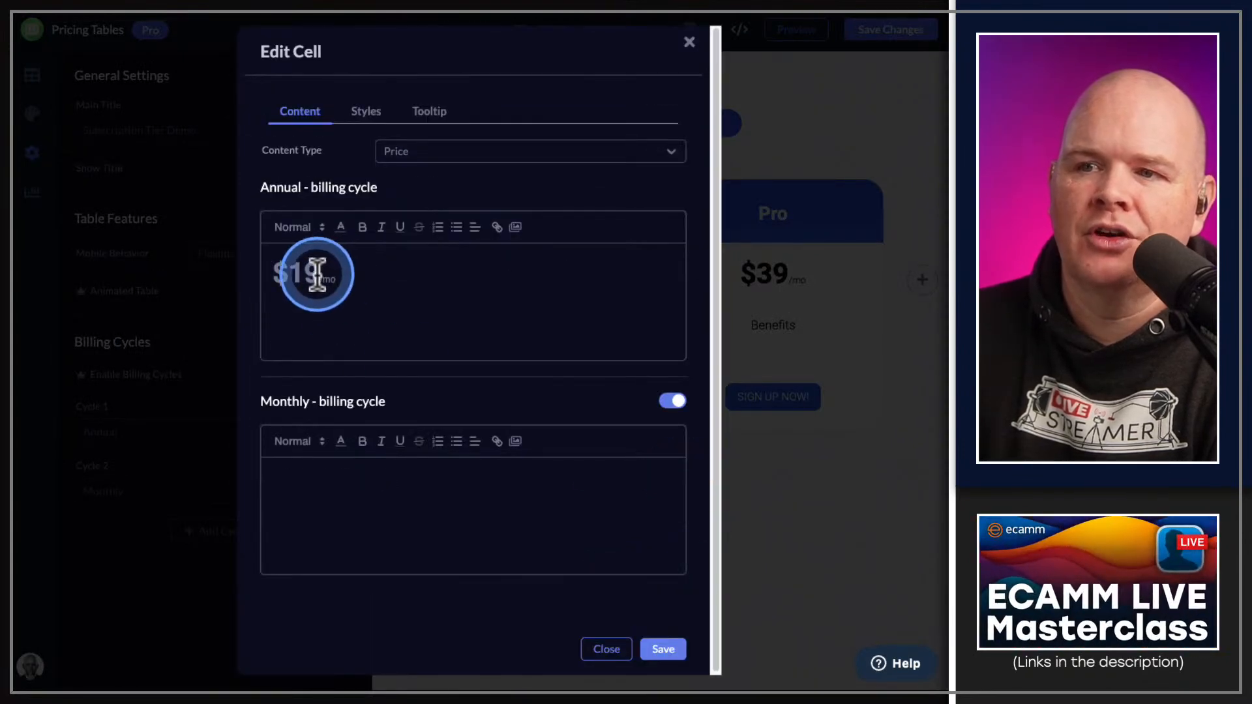
drag(339, 277, 252, 271)
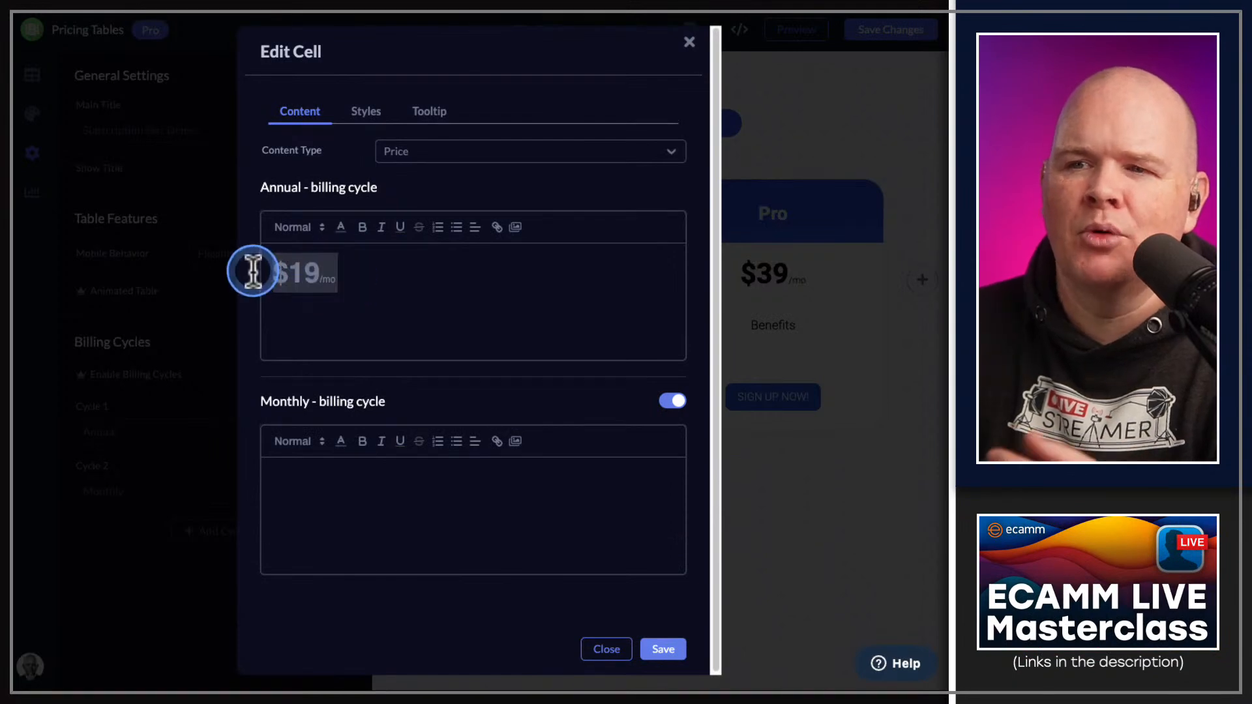
click(467, 257)
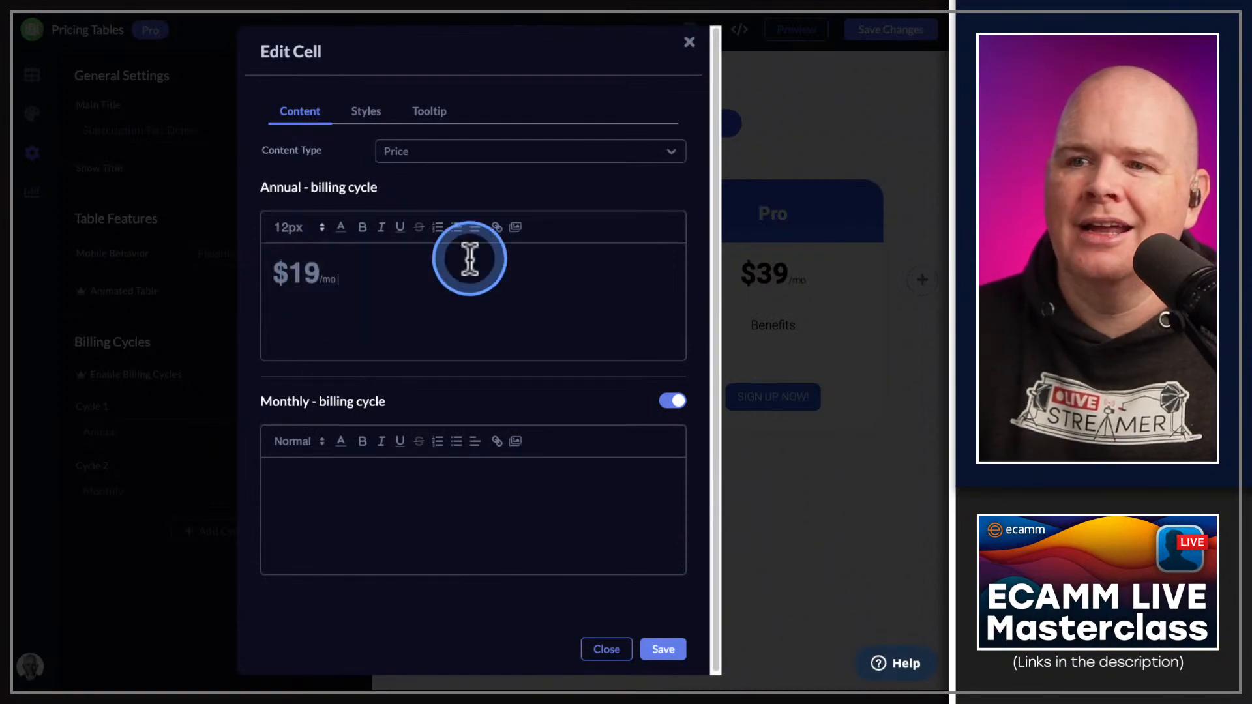
text((Billed Annualy)
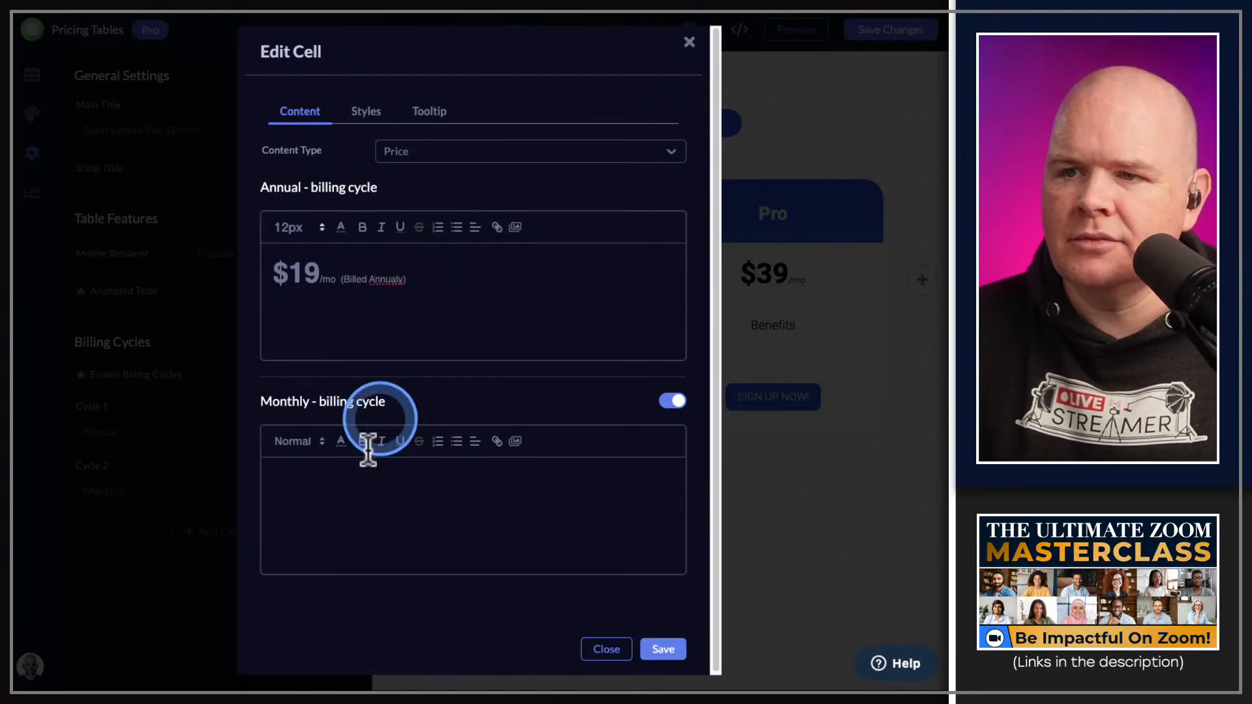
click(352, 502)
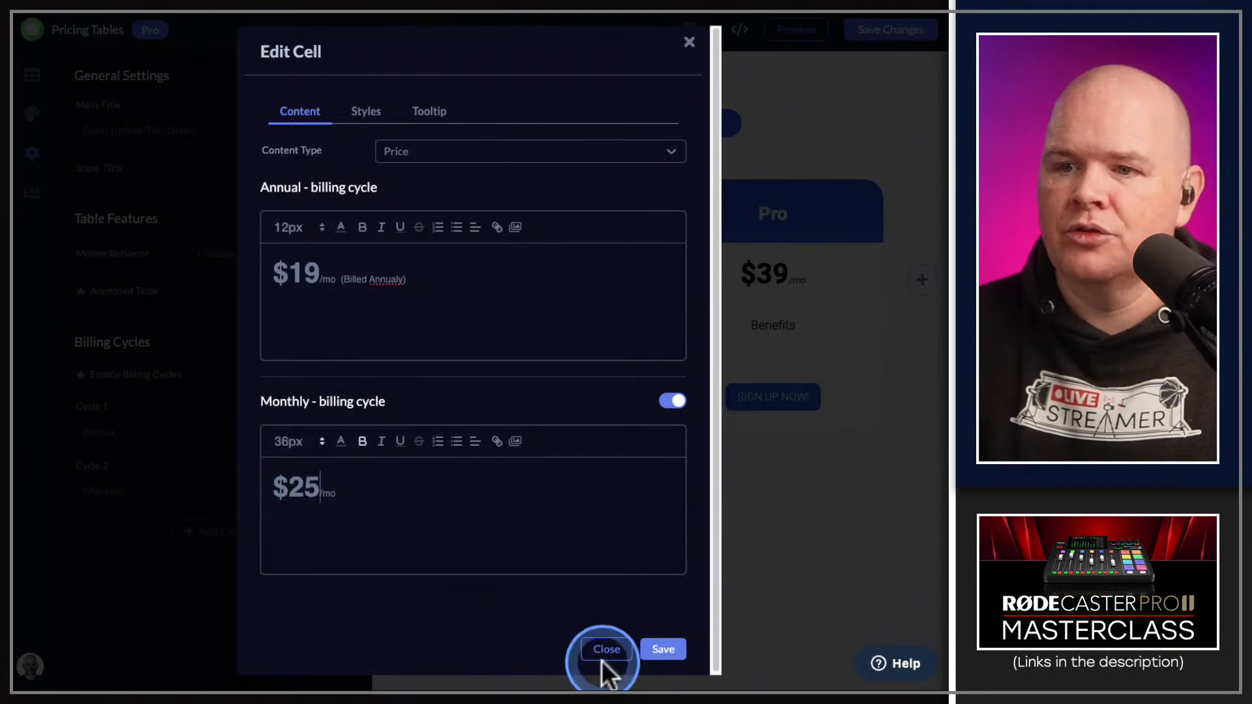
click(661, 649)
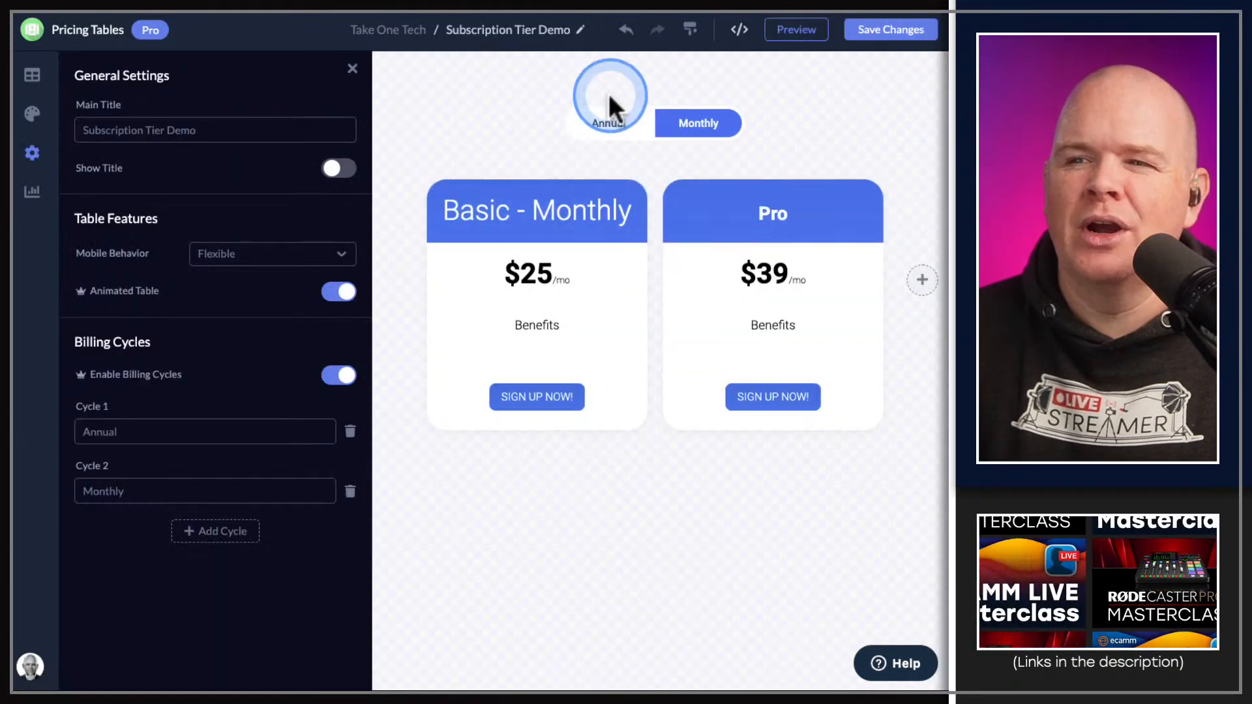
click(611, 124)
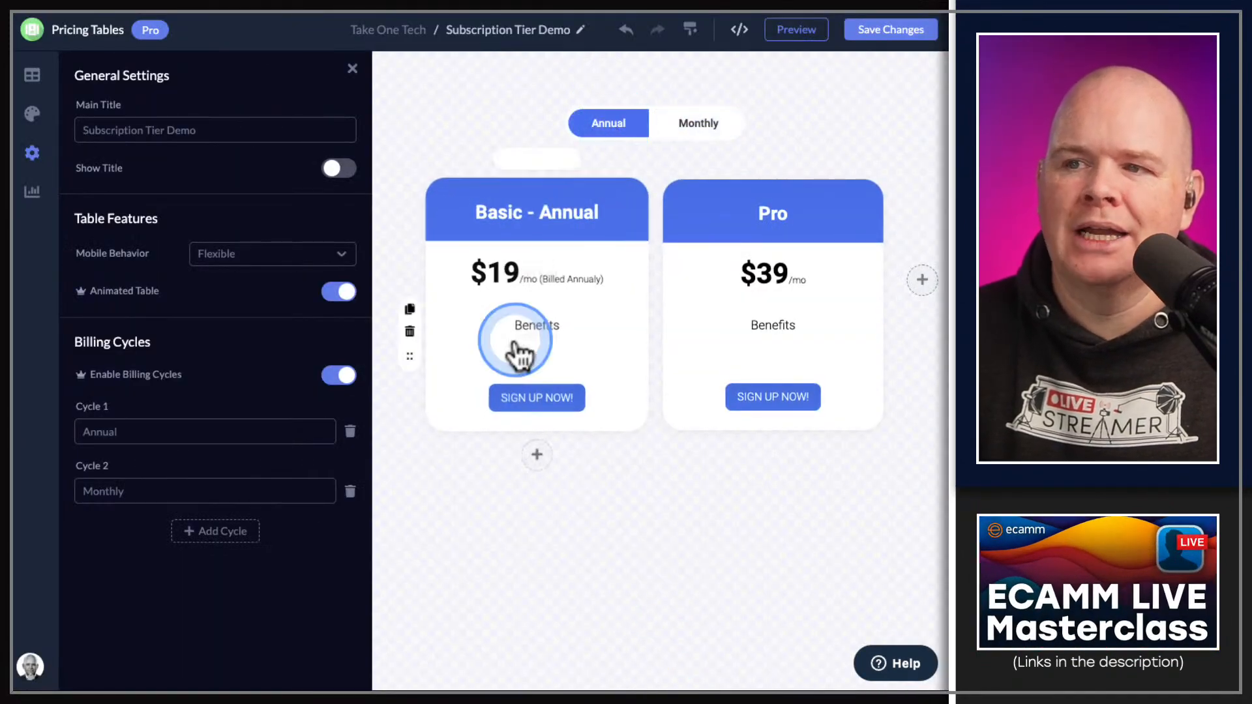
mouse_move(522, 280)
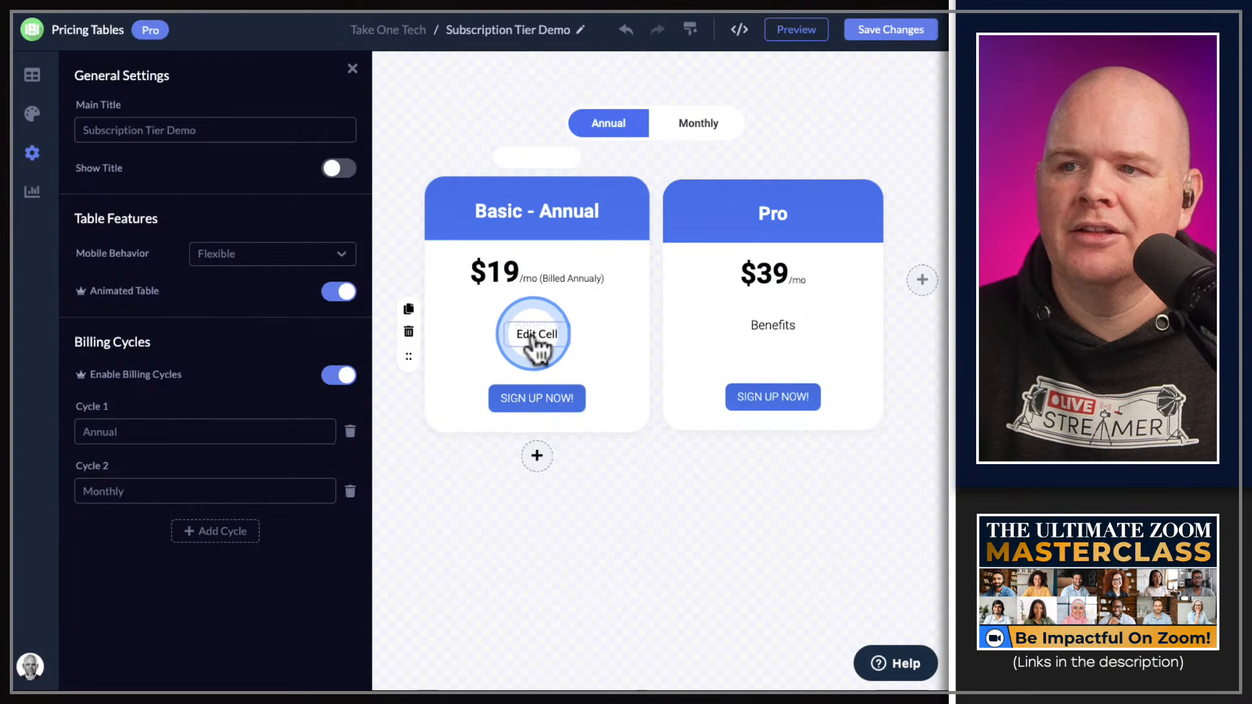
Replace the Basic plan's annual Benefits text with "Feature 1" and "Feature 2etc..." on separate lines, and save the cell.
click(538, 336)
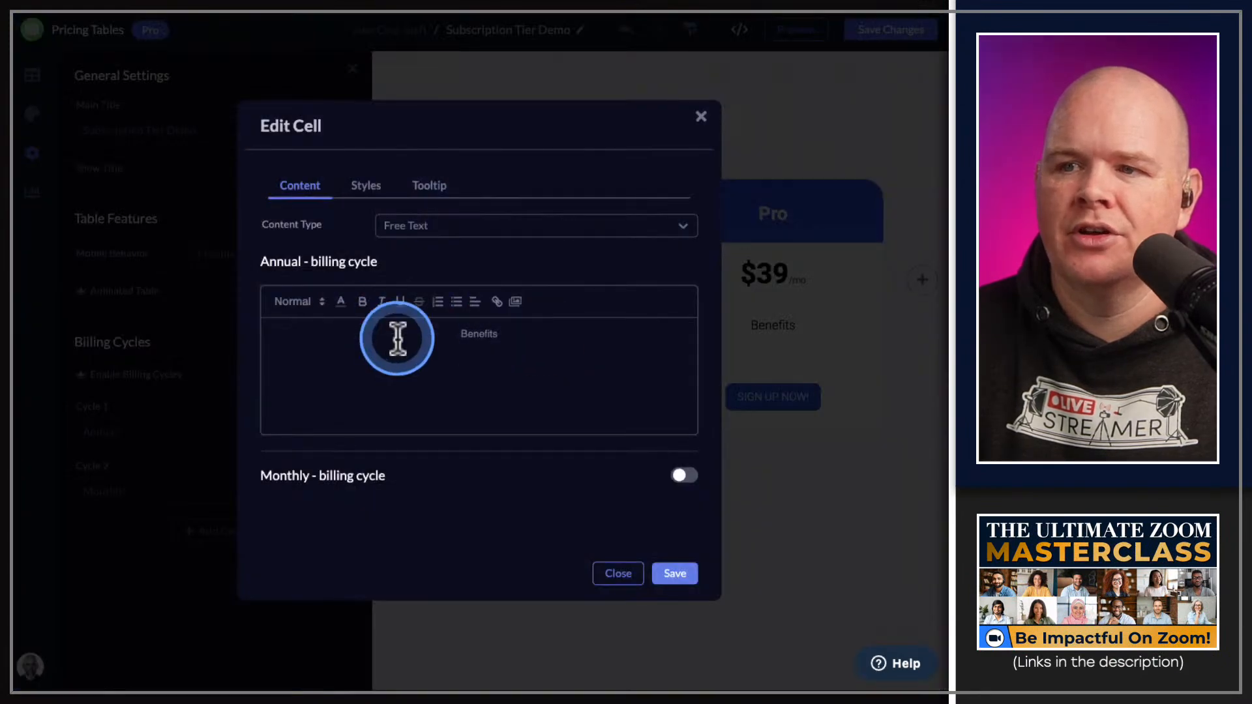
double_click(478, 333)
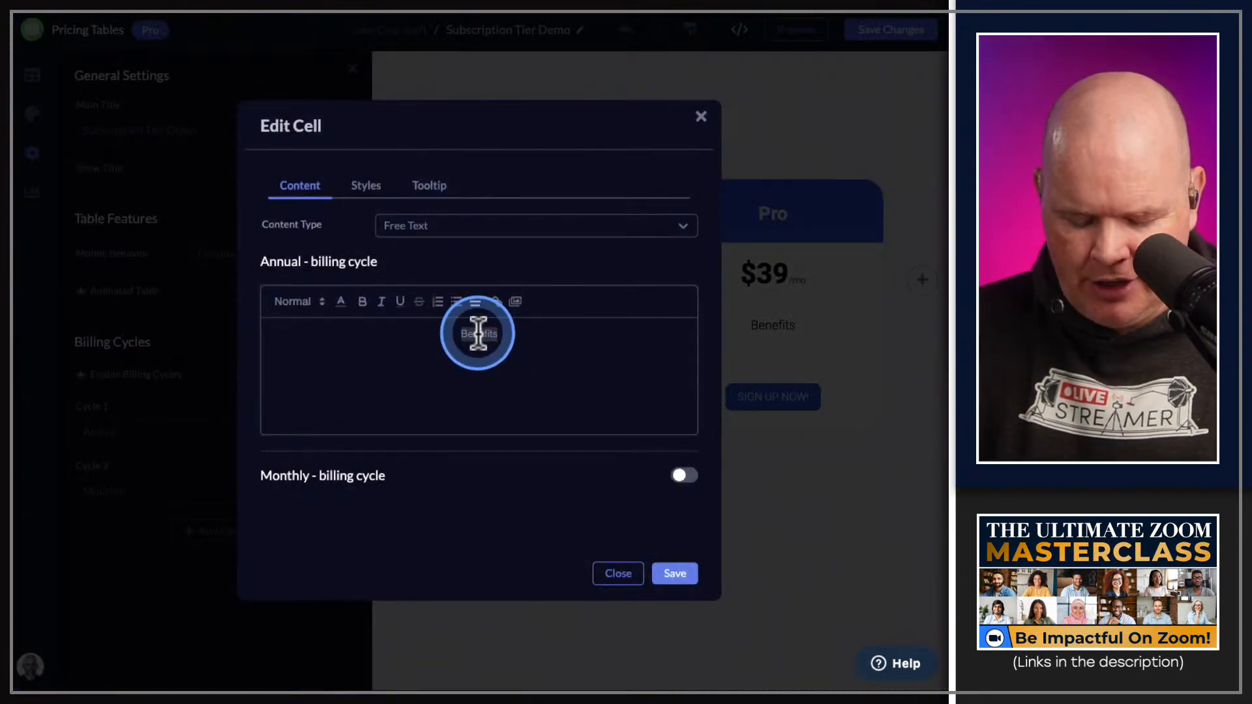
text(Feature 1)
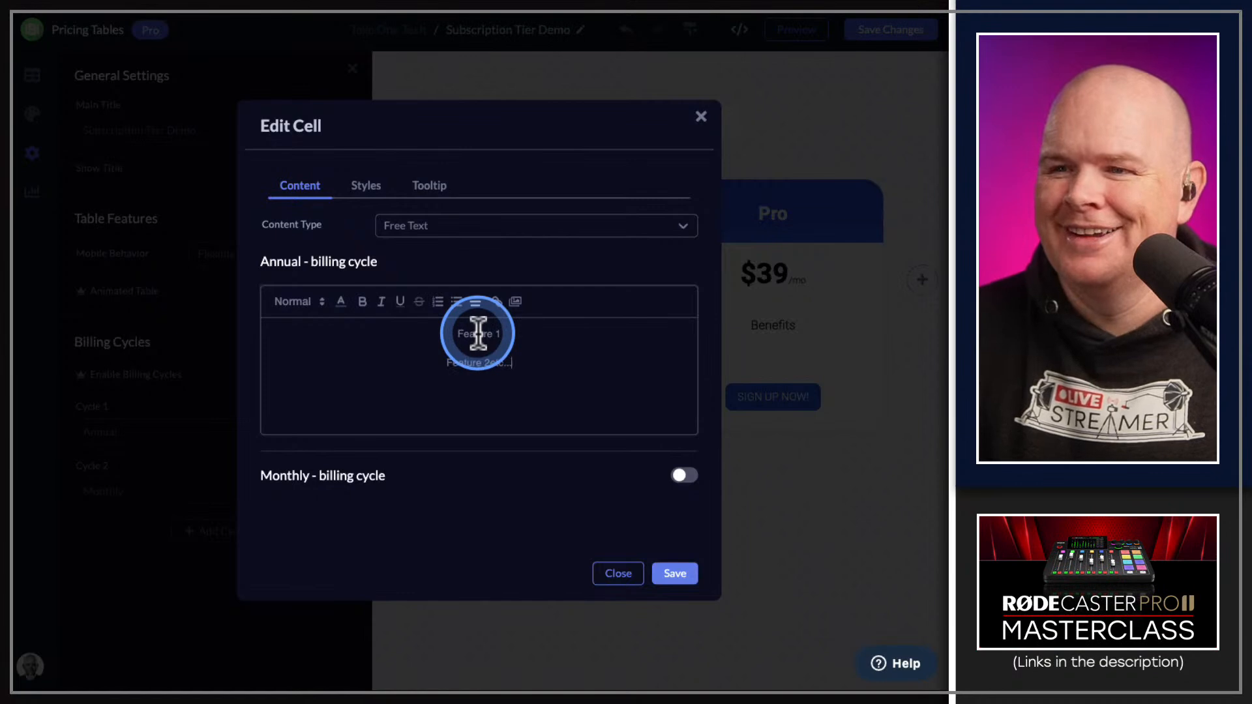
click(675, 574)
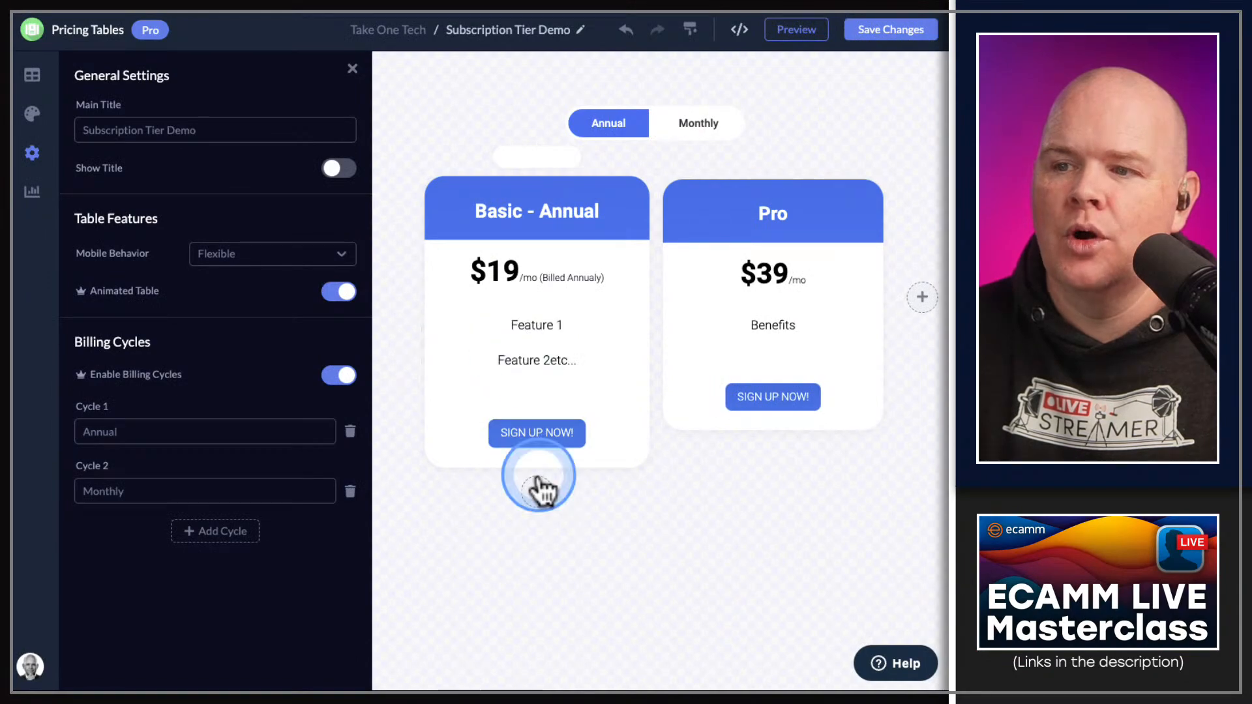
Add a cell to the Basic plan with a four-star Rating for the annual cycle, and move it above the sign-up cell.
click(537, 491)
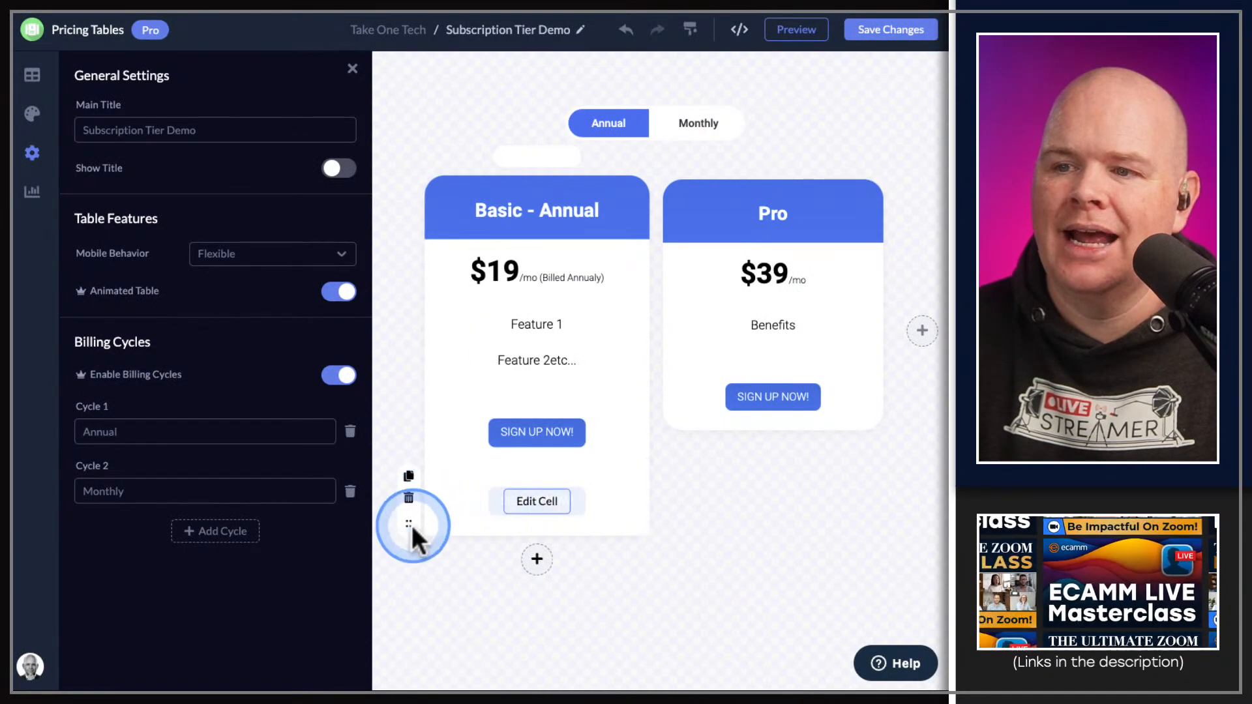
drag(410, 525, 524, 507)
click(525, 510)
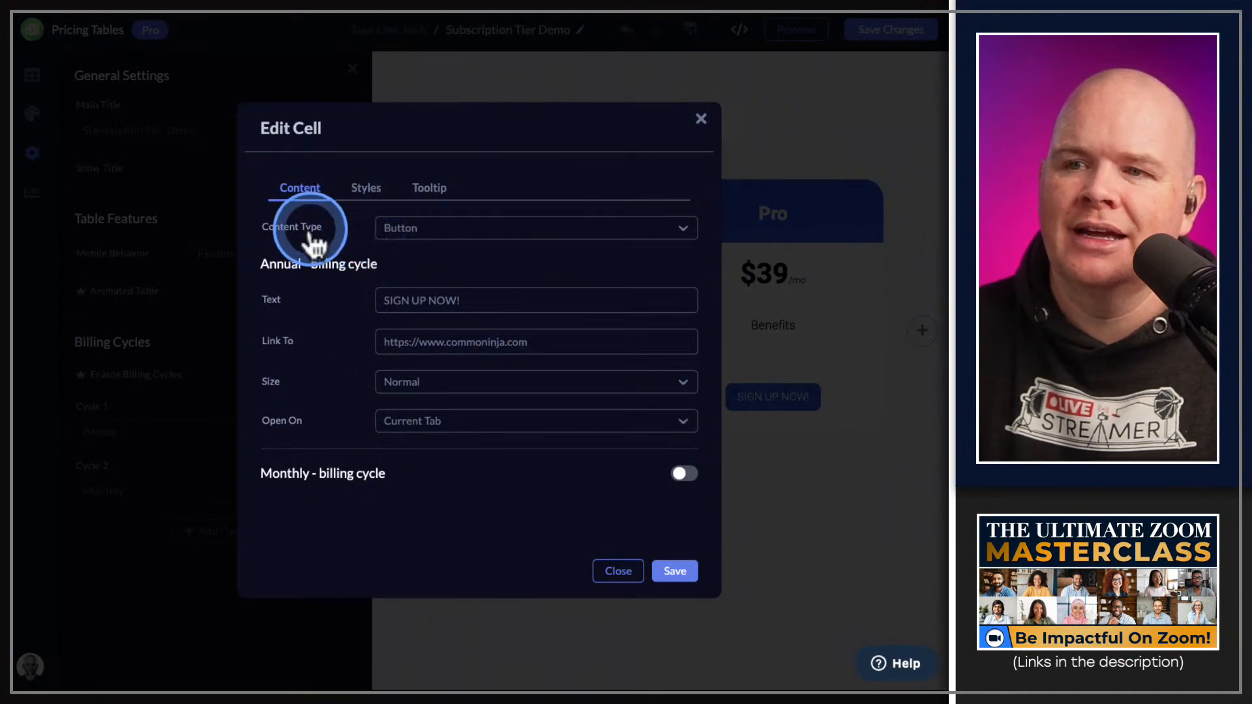
click(424, 236)
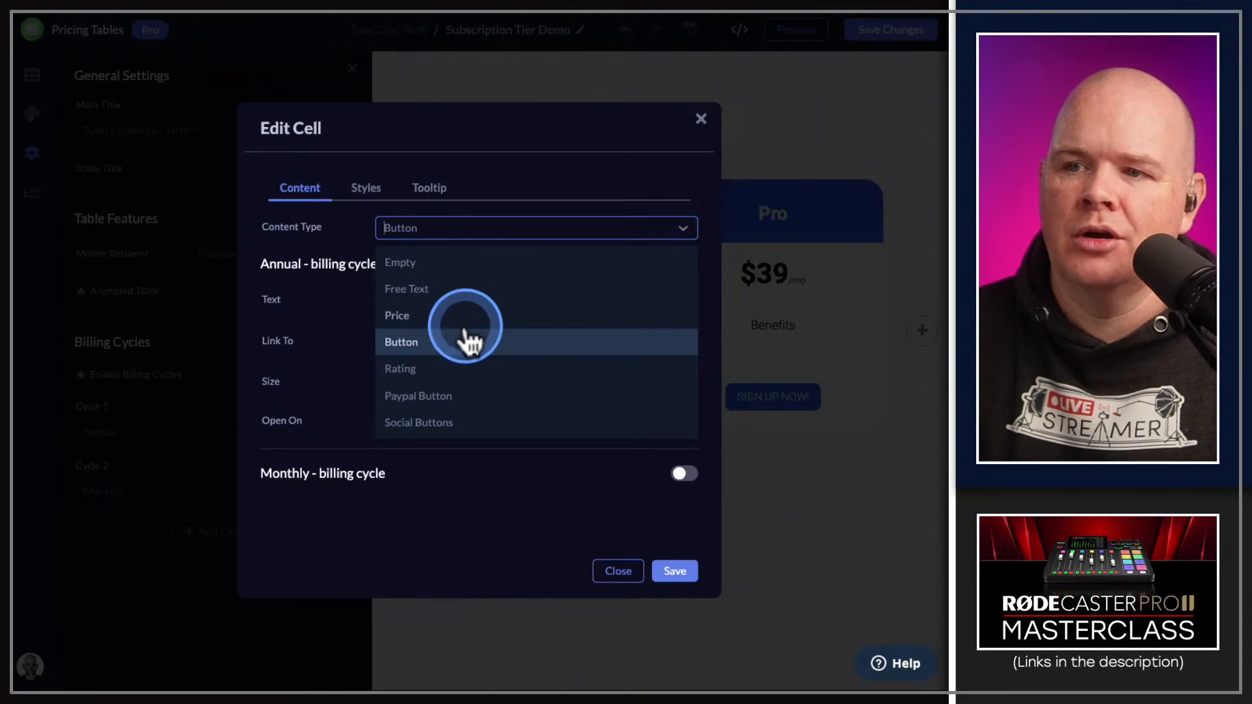
click(465, 369)
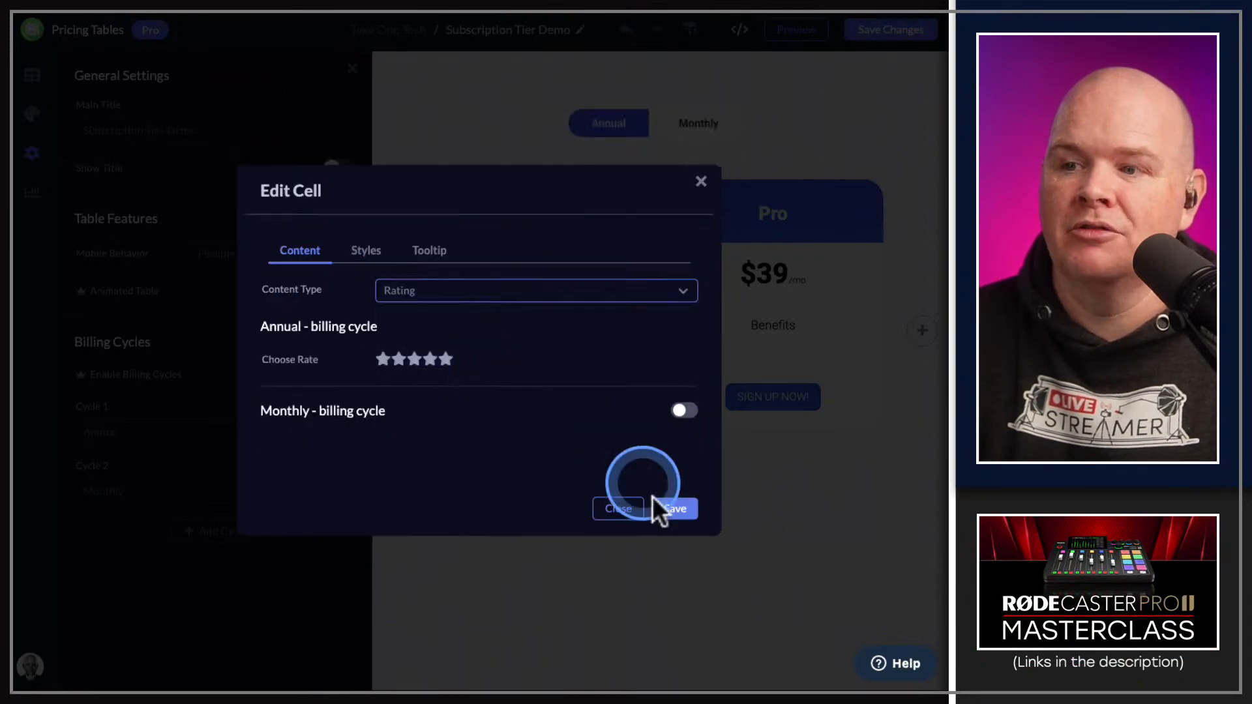
click(430, 359)
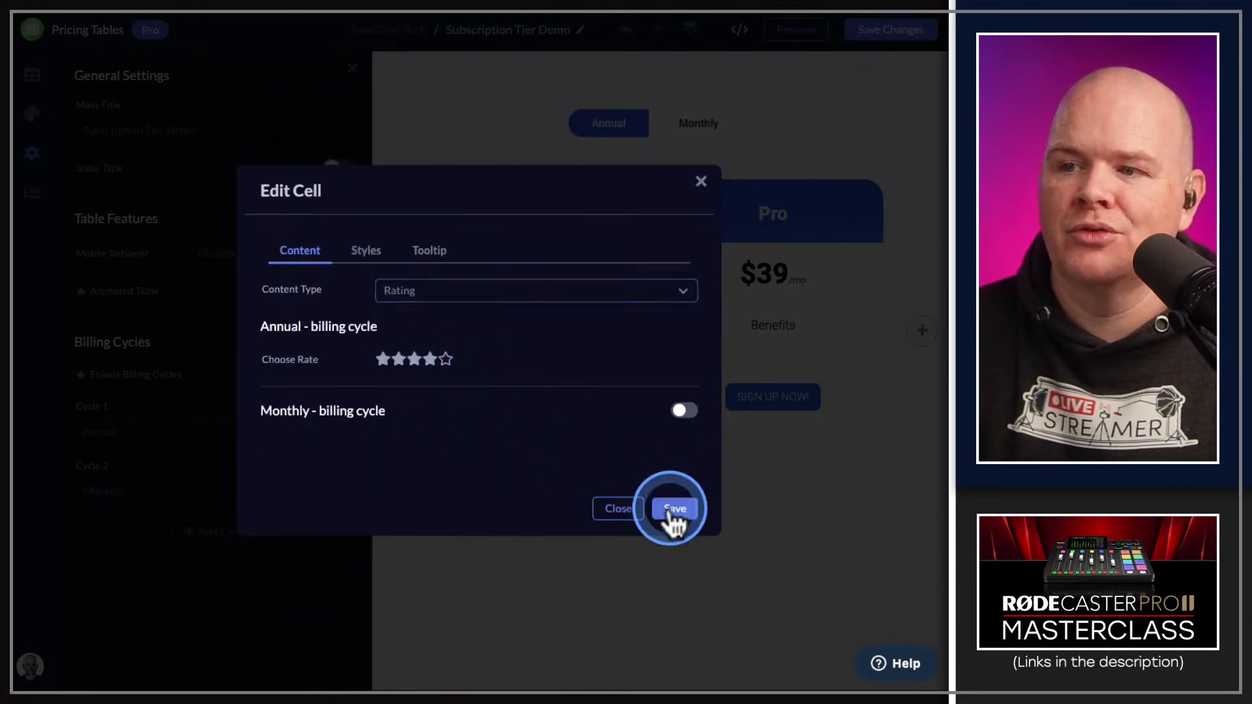
click(674, 508)
mouse_move(535, 502)
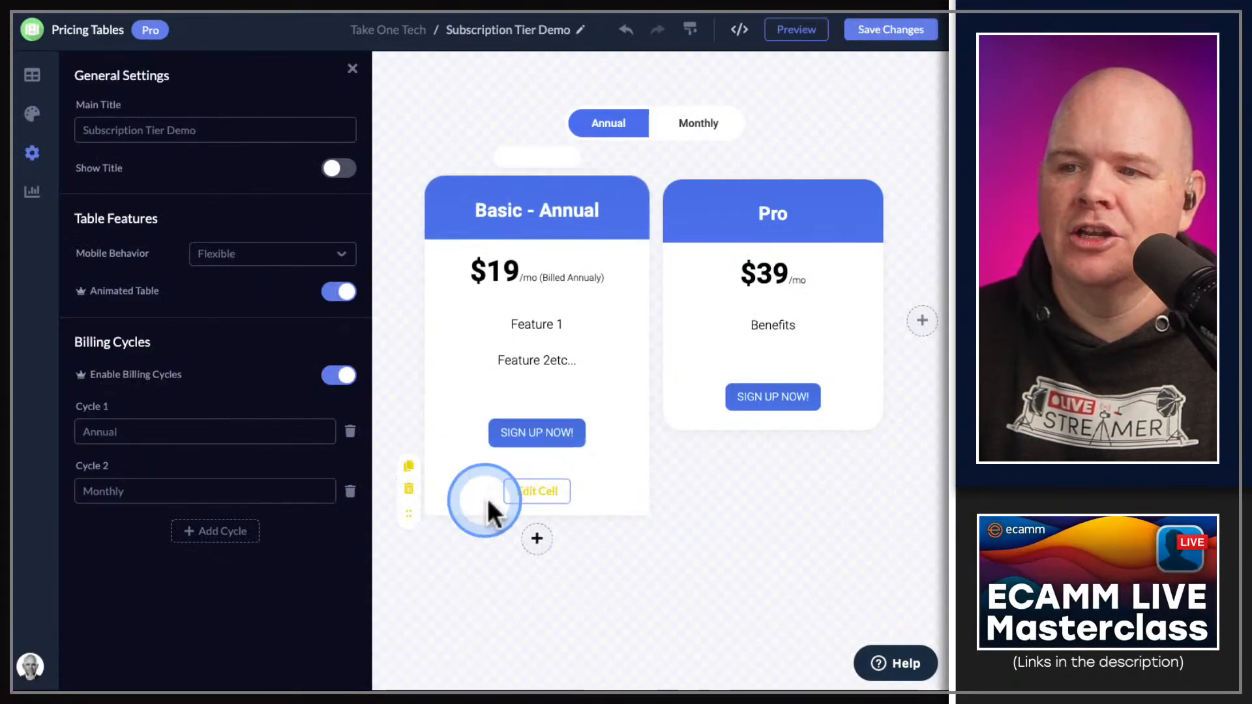
drag(411, 513, 401, 425)
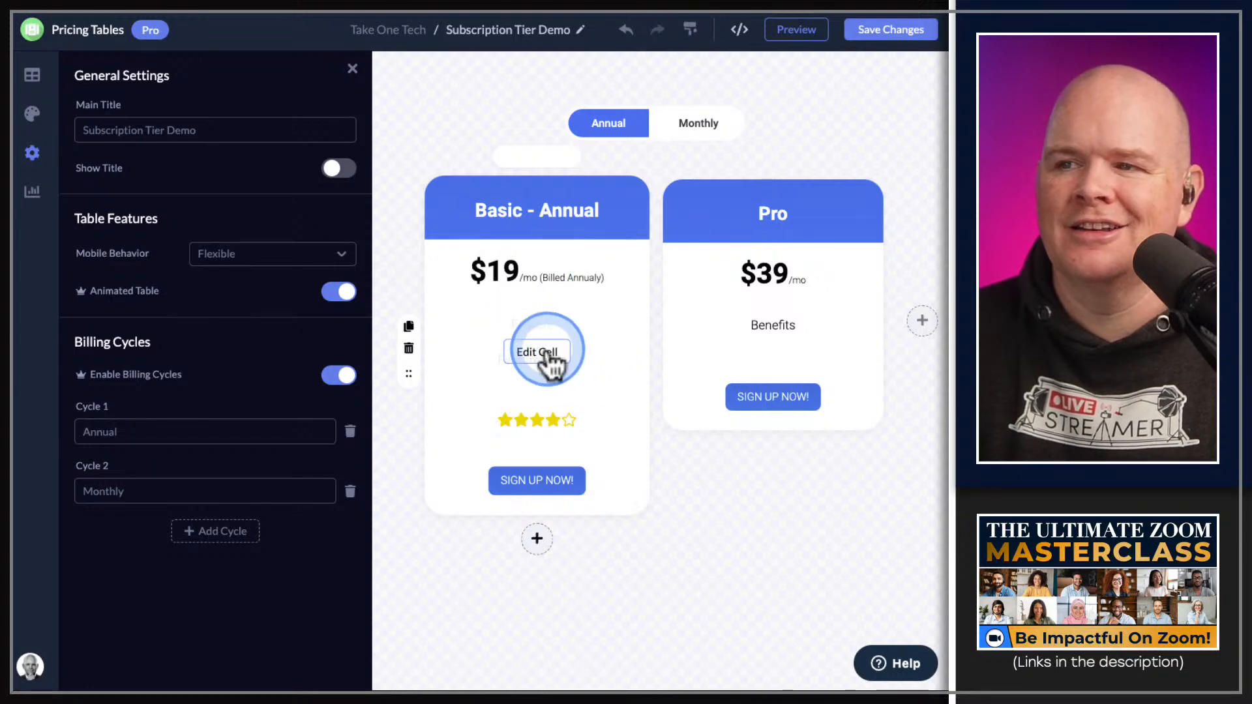
Add two more plans to the end of the pricing table.
click(924, 323)
click(919, 347)
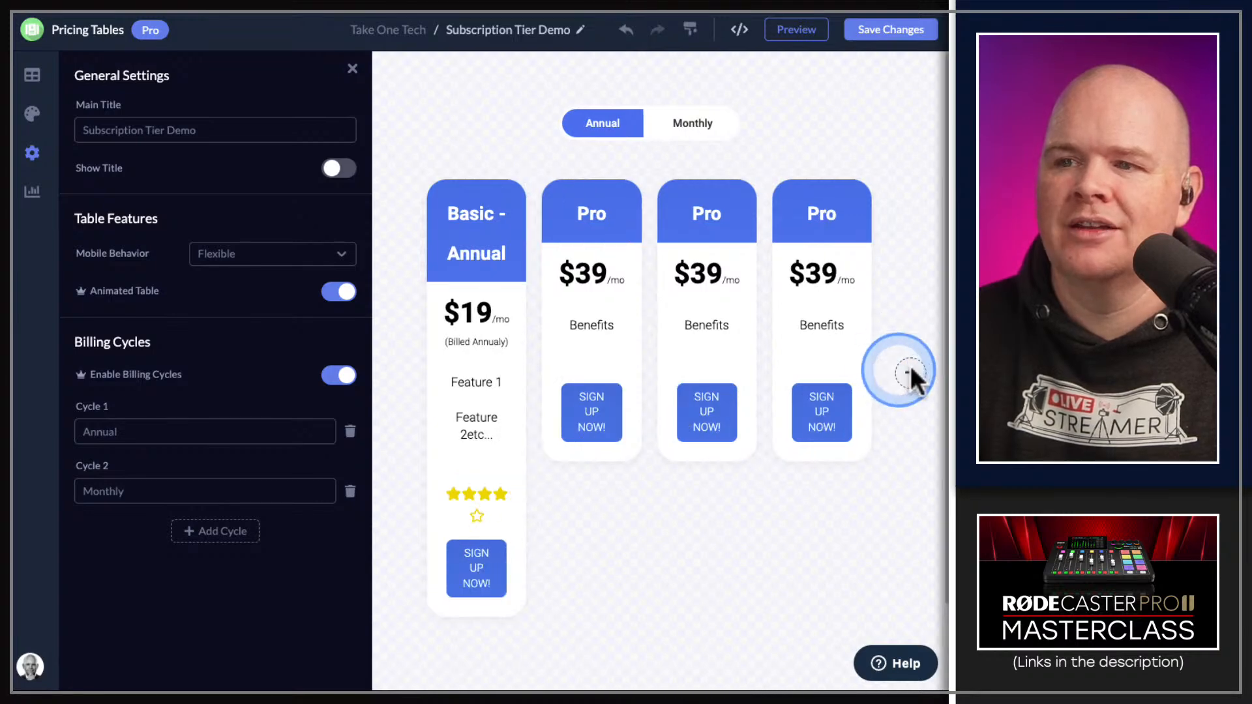
mouse_move(608, 284)
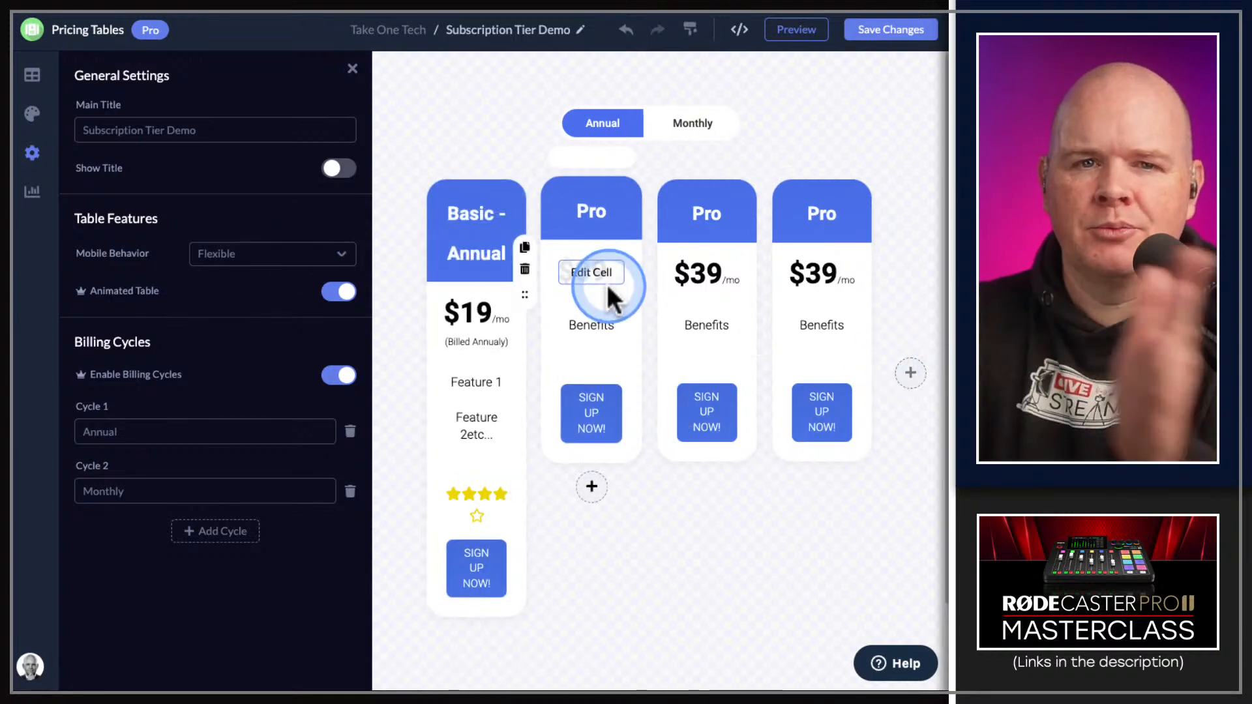
mouse_move(679, 282)
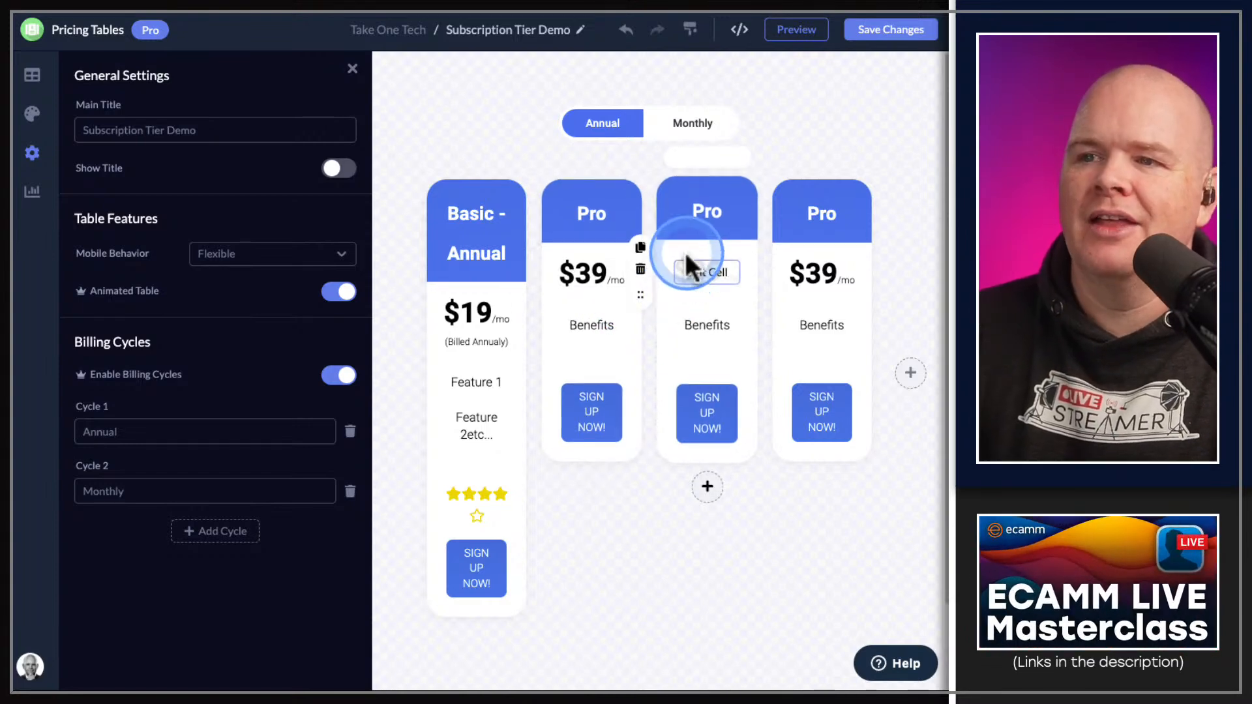
mouse_move(838, 352)
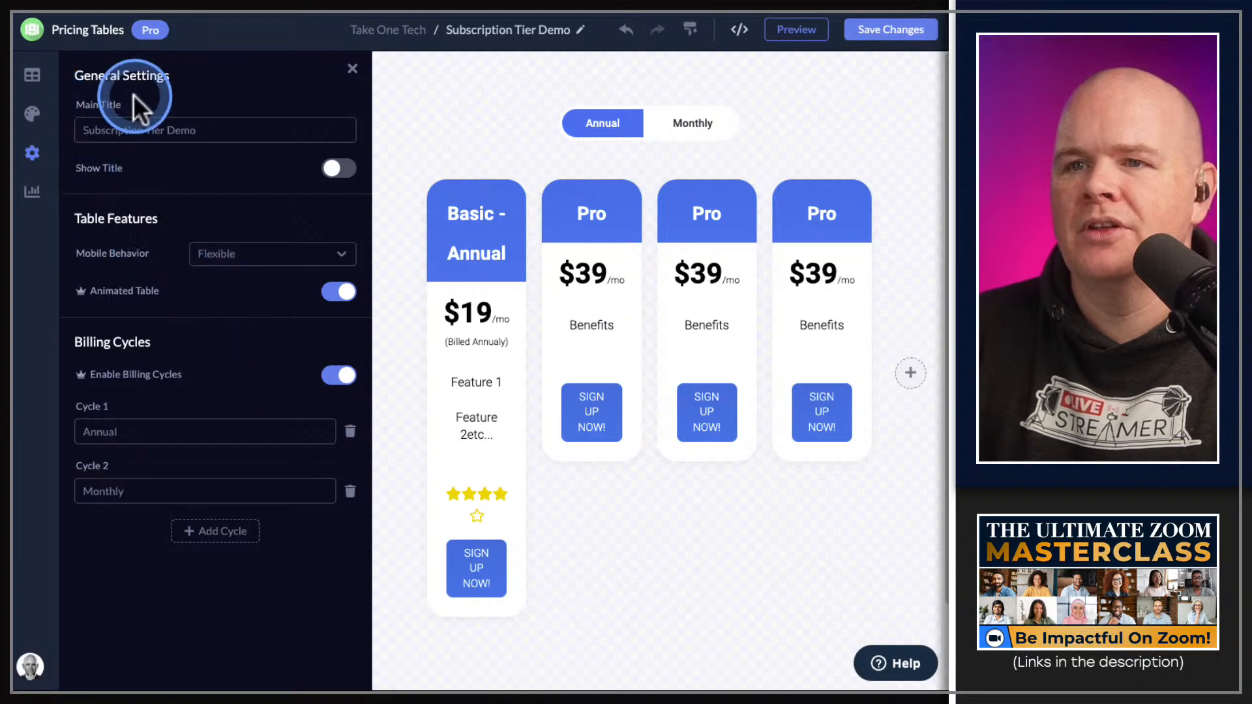
Examine the Basic title cell's text size choices, style settings and tooltip option, and leave the cell unchanged.
click(481, 230)
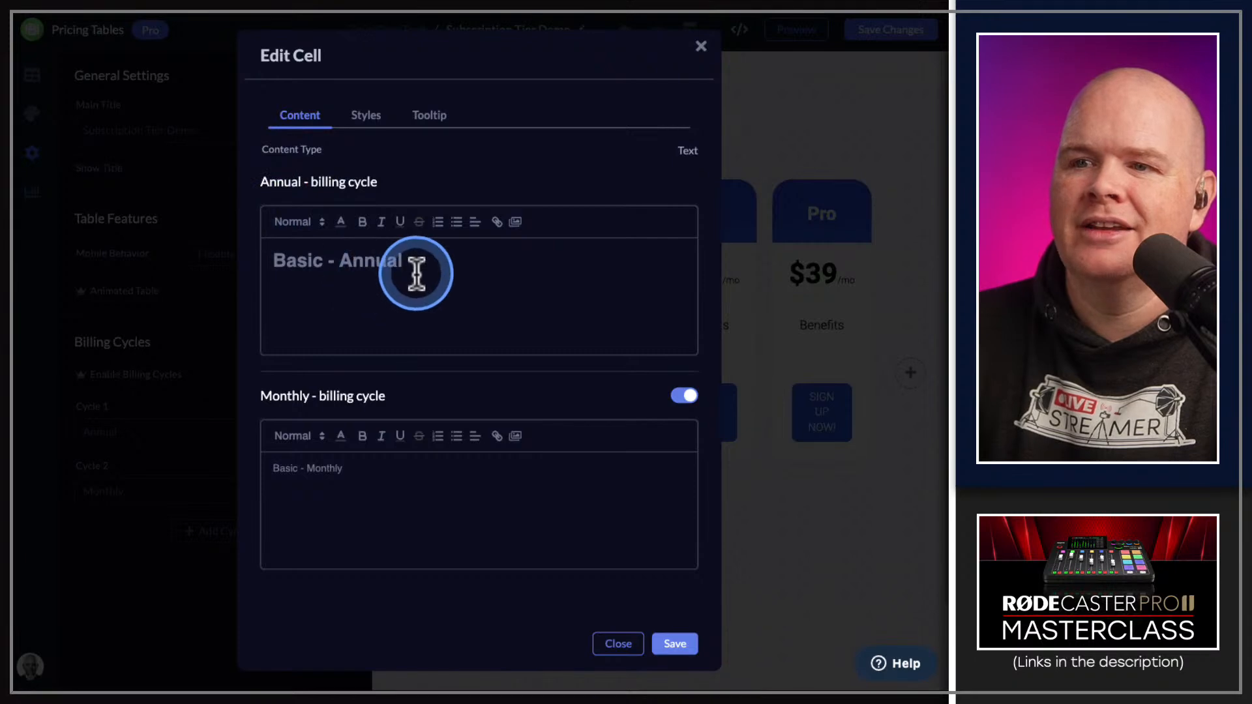
click(322, 225)
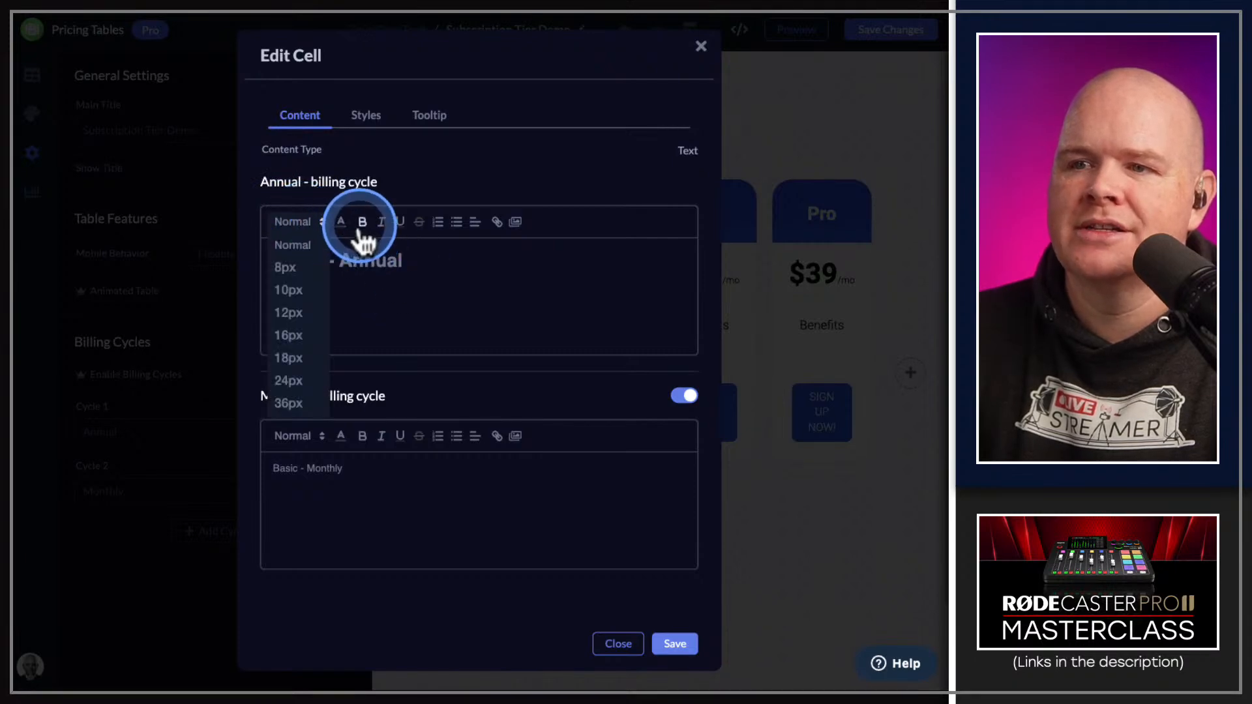
click(564, 195)
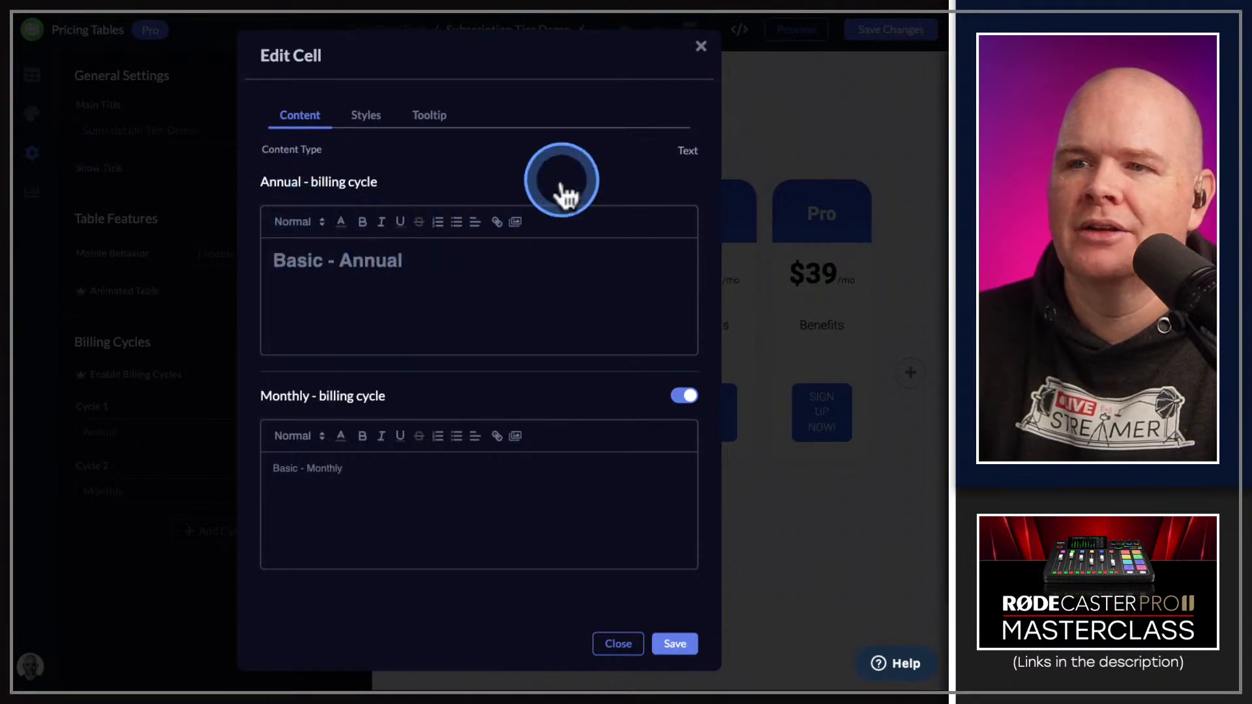
click(364, 116)
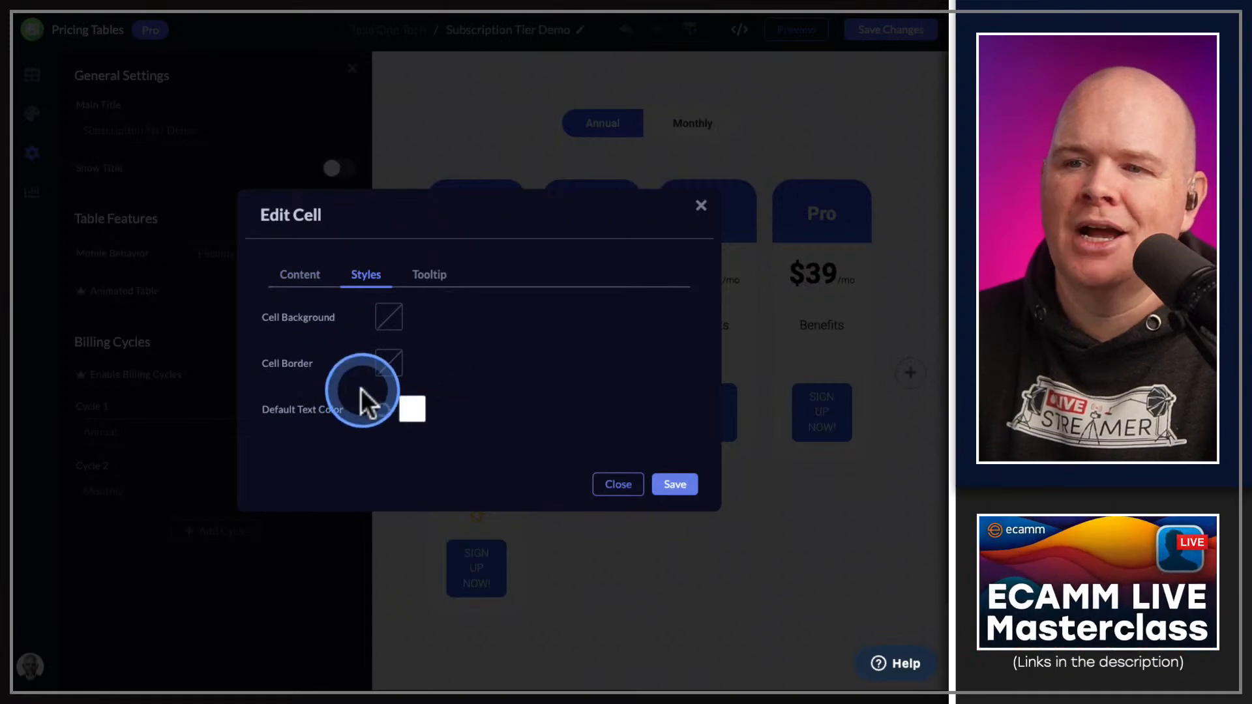
click(422, 282)
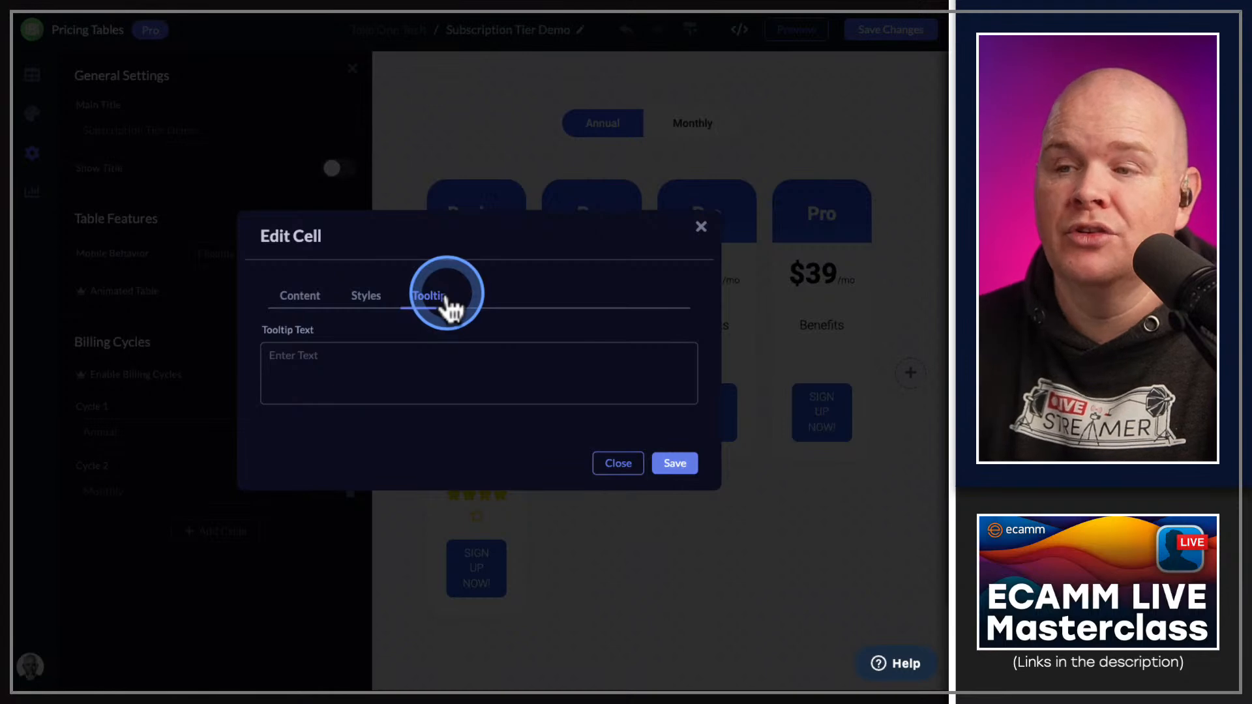
click(702, 227)
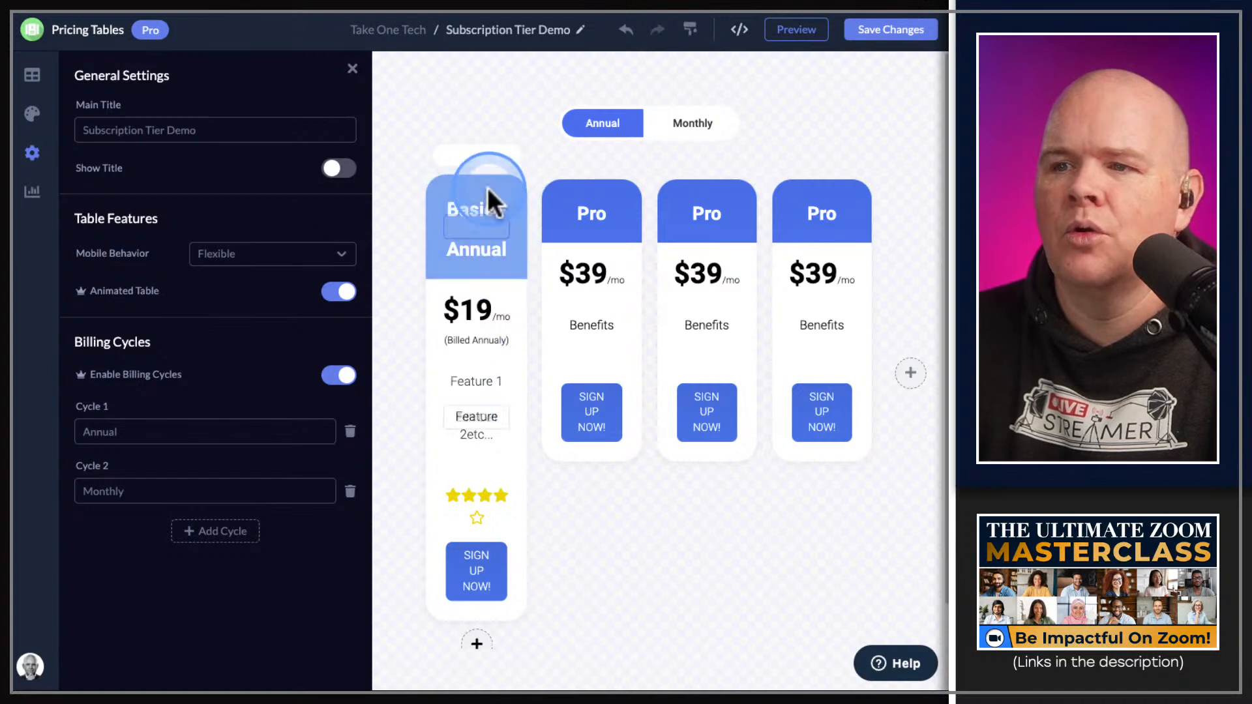
Check the Basic plan's settings without changing them, and delete the plan from the table.
click(506, 155)
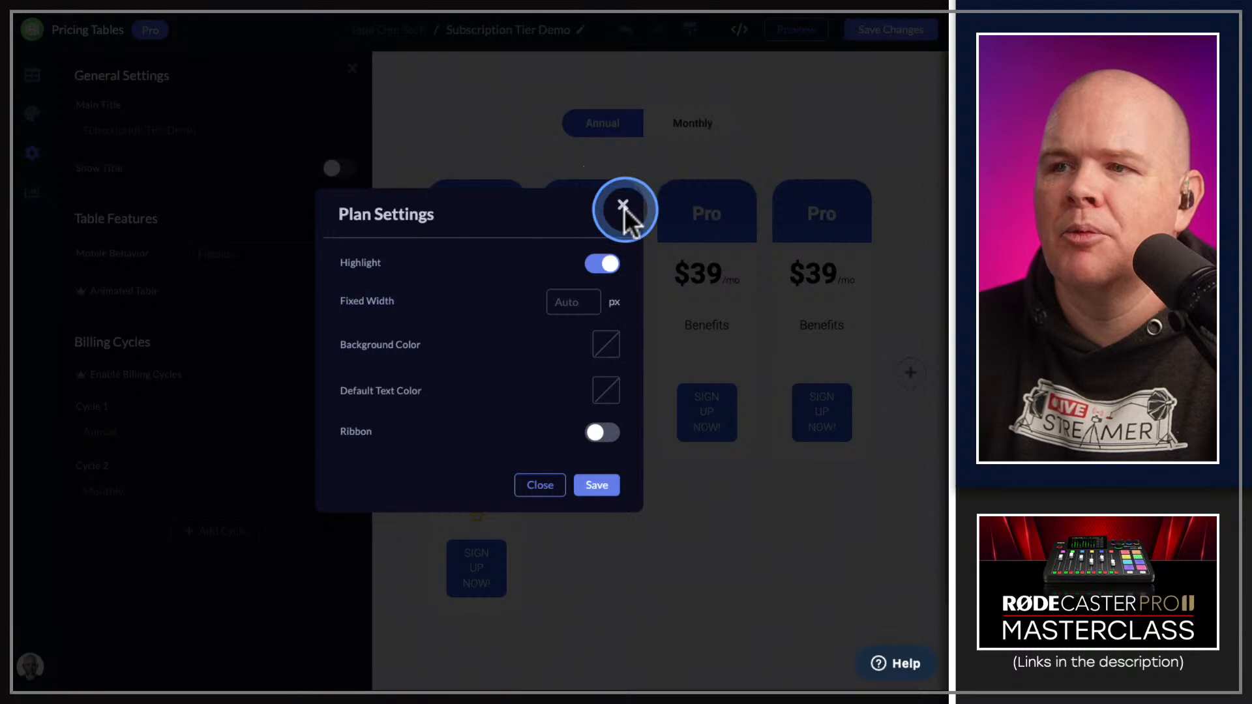
click(615, 193)
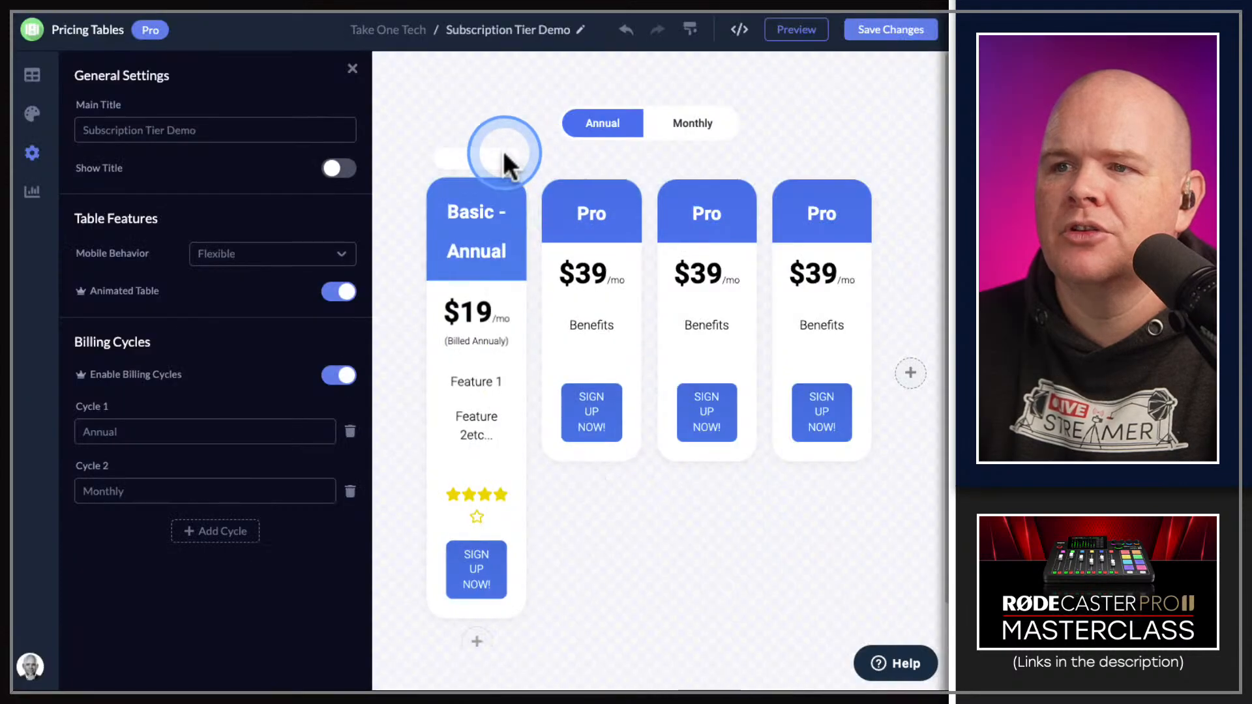
click(470, 160)
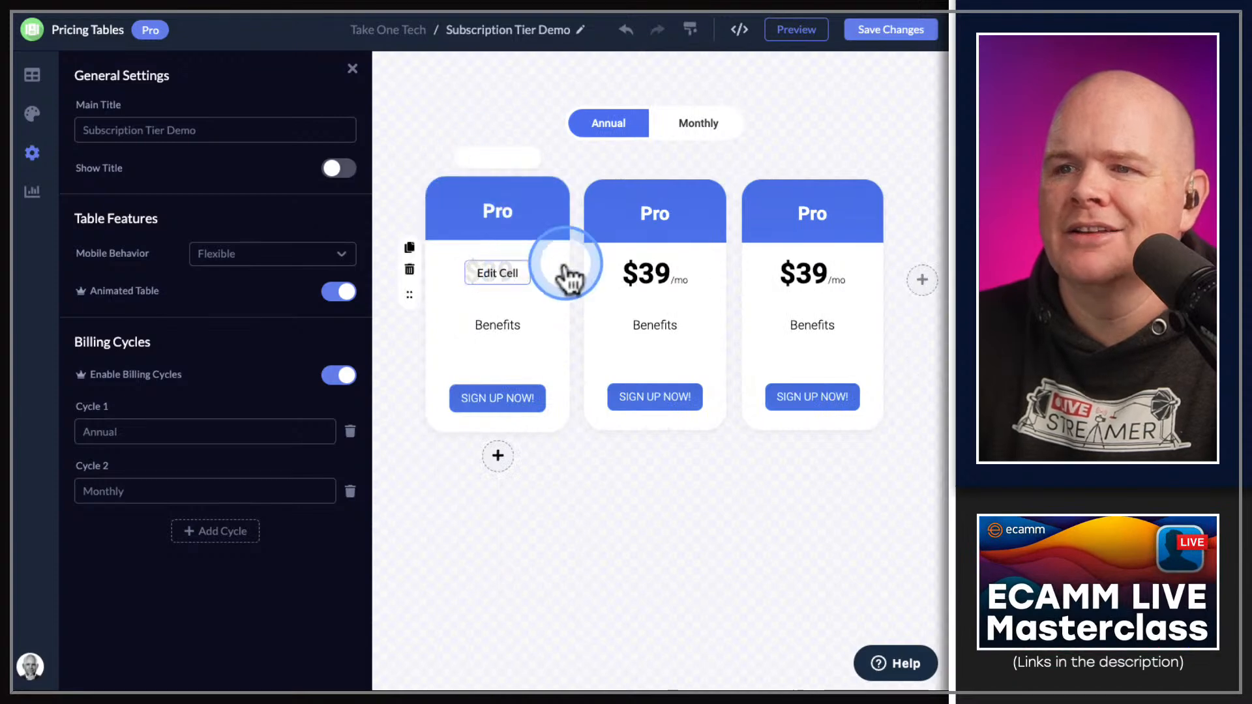
Enable a ribbon reading "Popular" on the first Pro plan and save the plan settings.
click(528, 160)
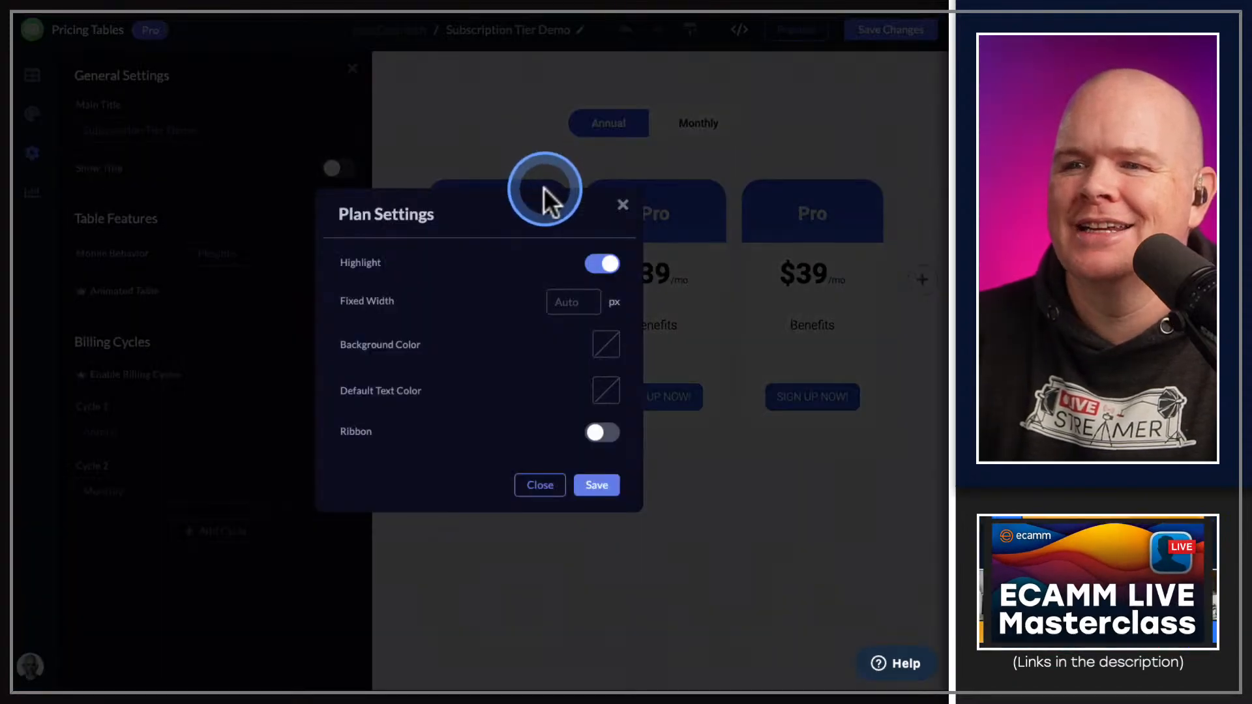
click(596, 432)
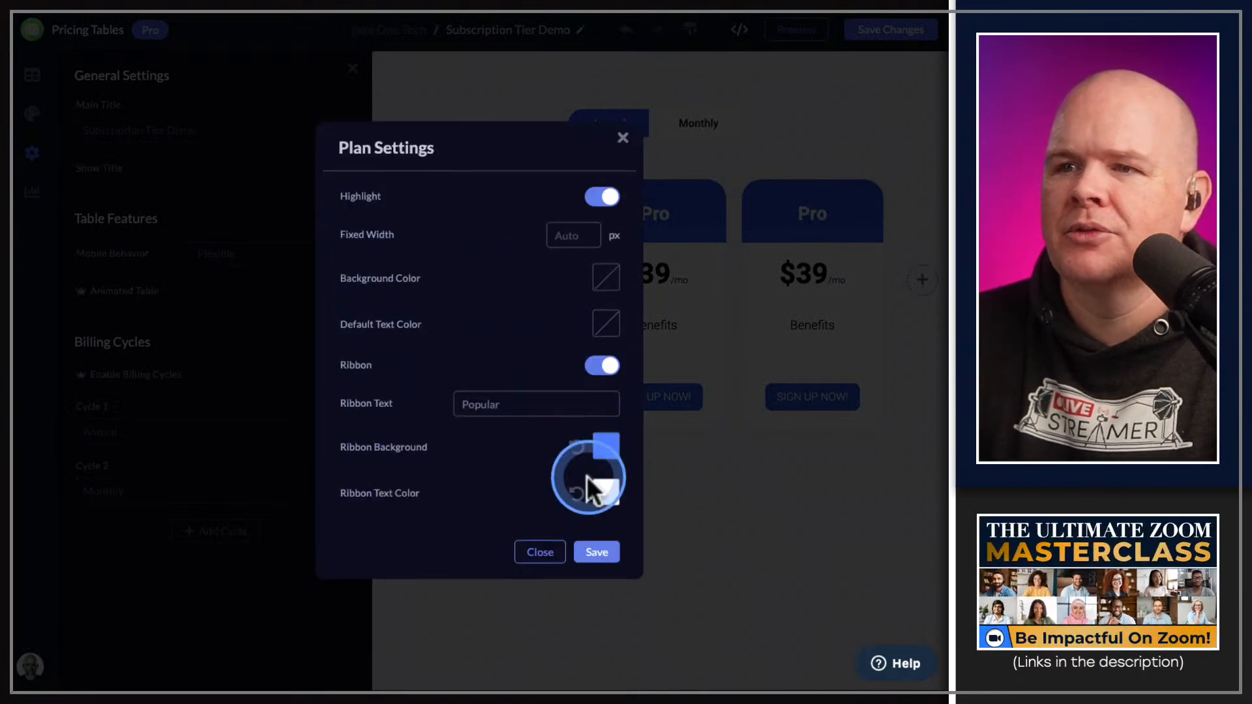
click(597, 551)
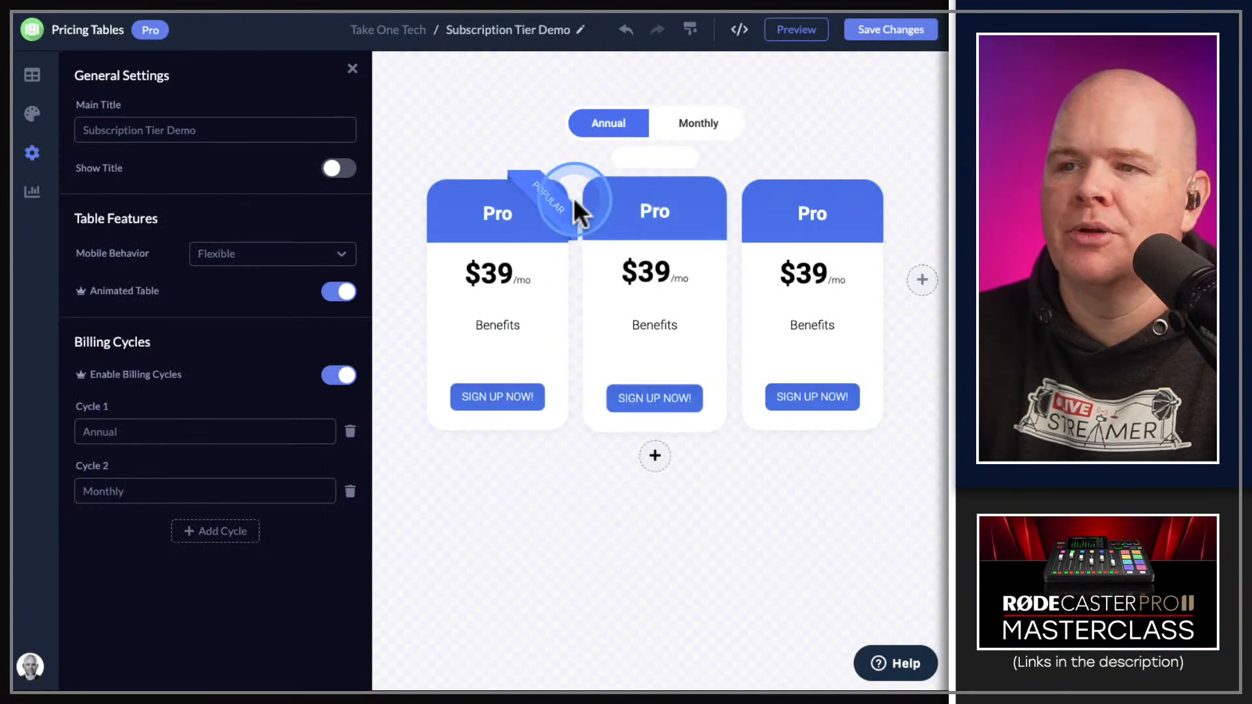
mouse_move(507, 362)
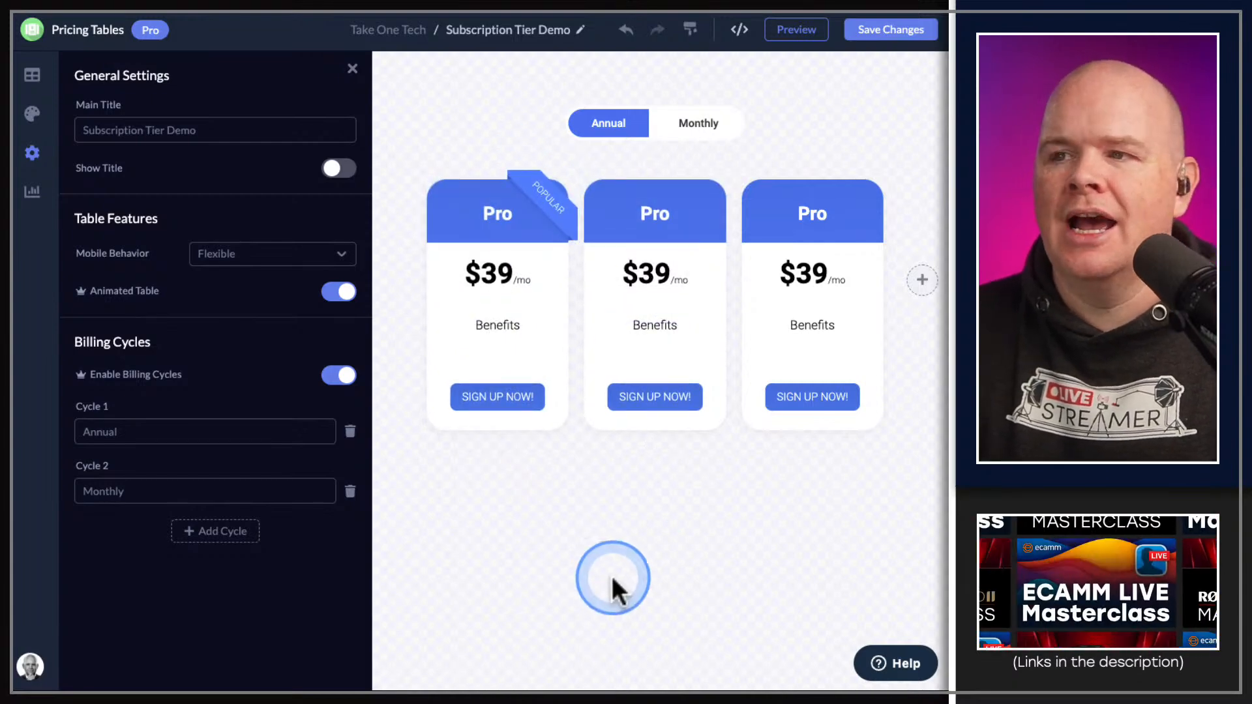
Save the pricing table's changes, bring up the website embed code, select the whole snippet, and close the code window.
click(888, 29)
click(744, 28)
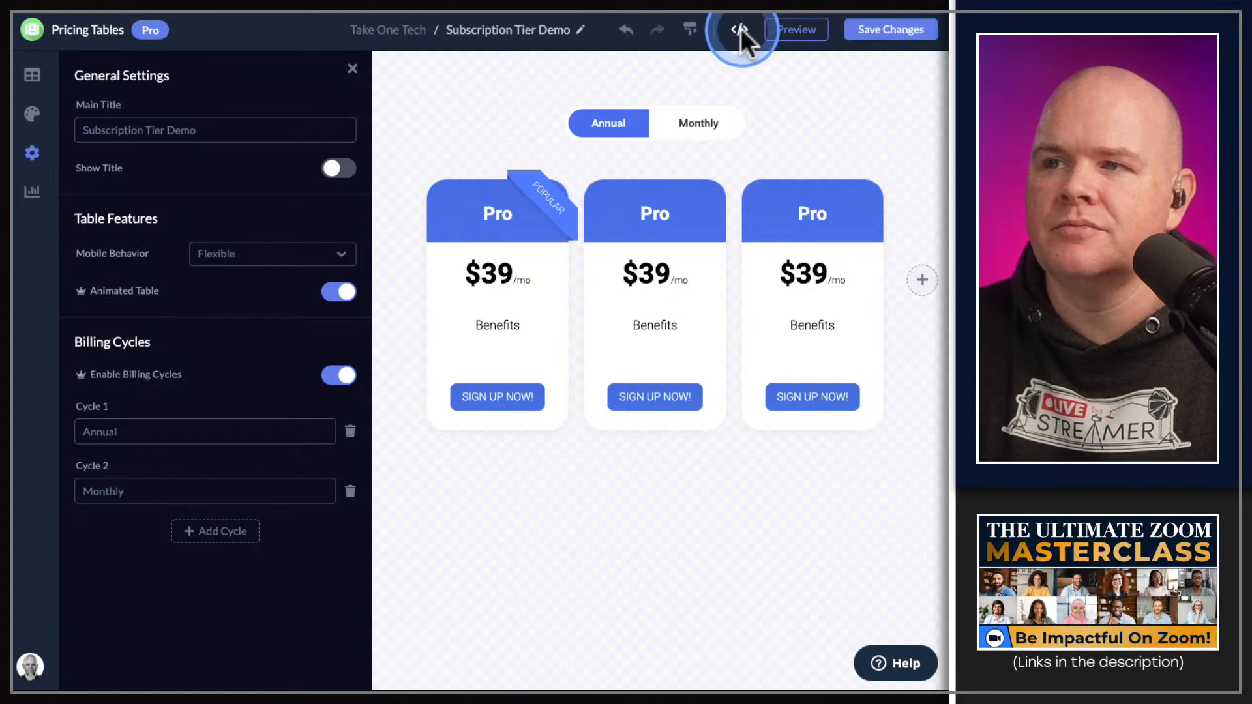
click(740, 30)
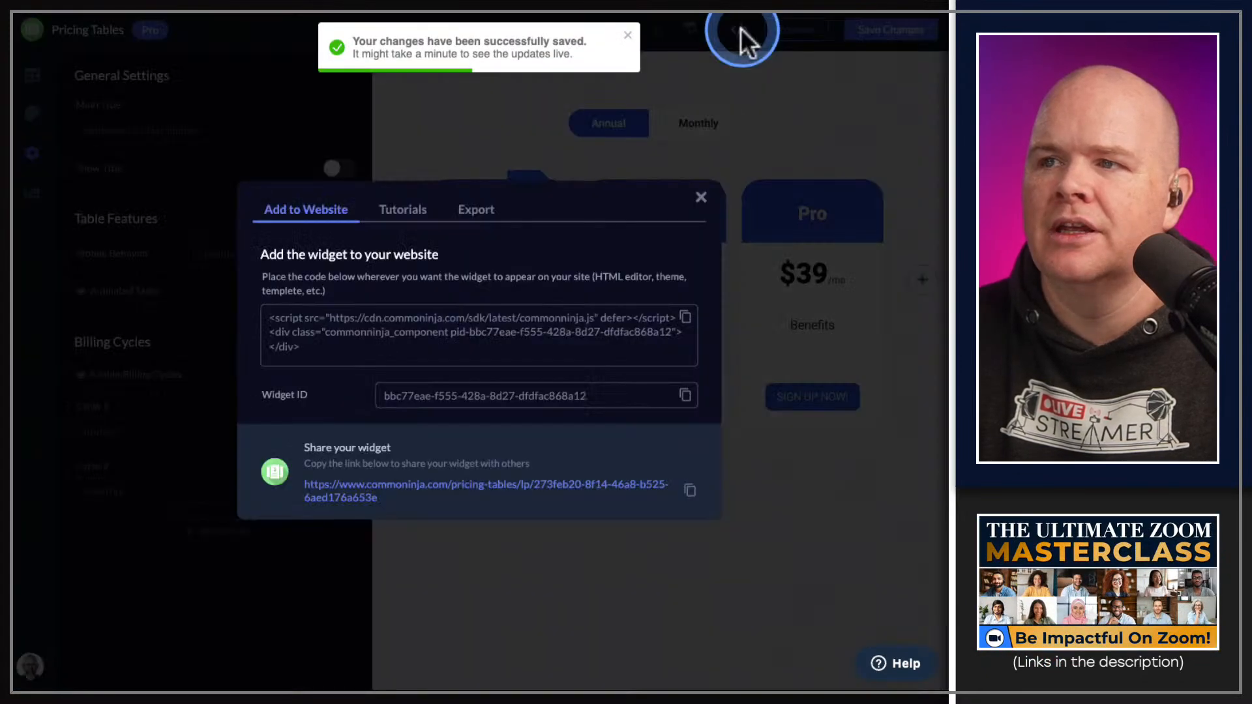
drag(332, 347, 248, 312)
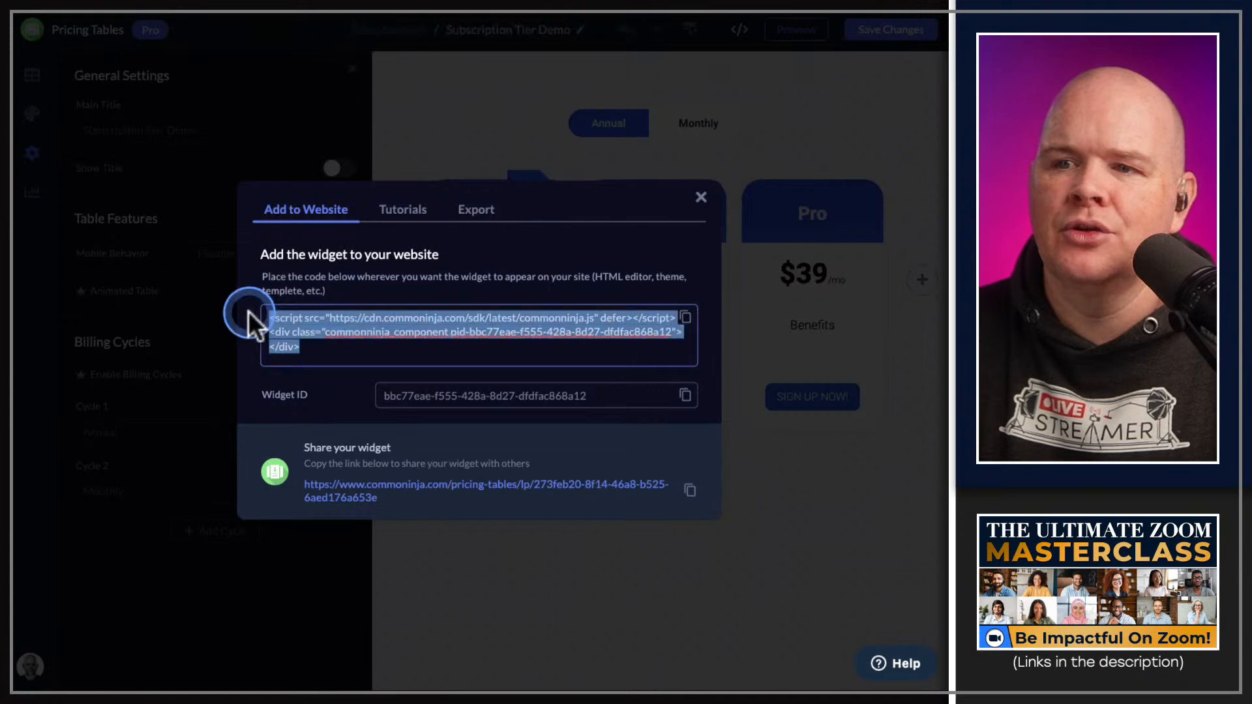
click(701, 196)
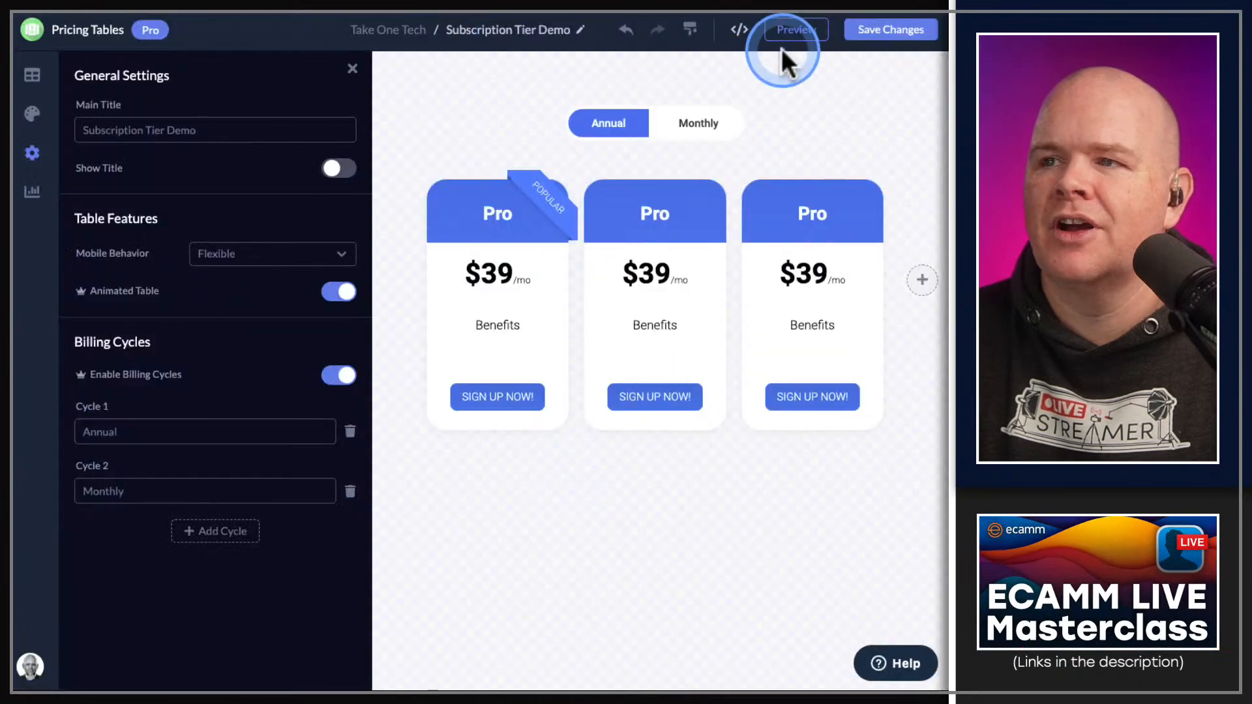
click(743, 40)
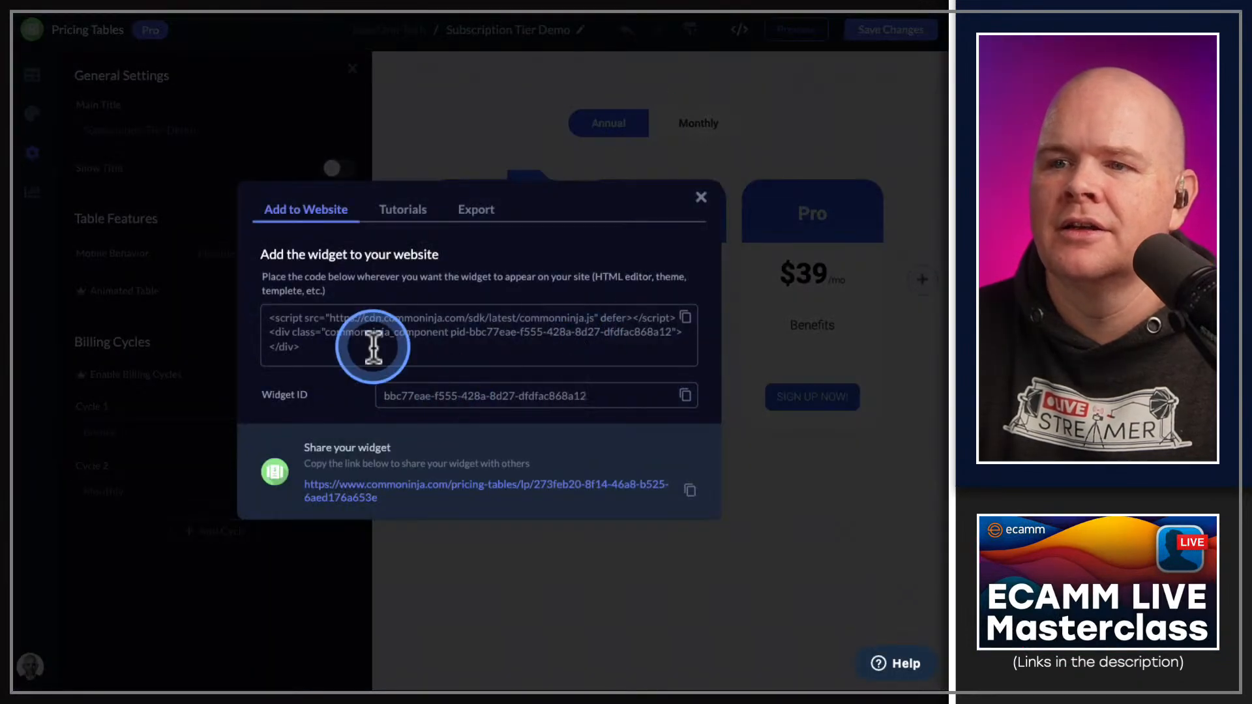
drag(372, 346, 228, 316)
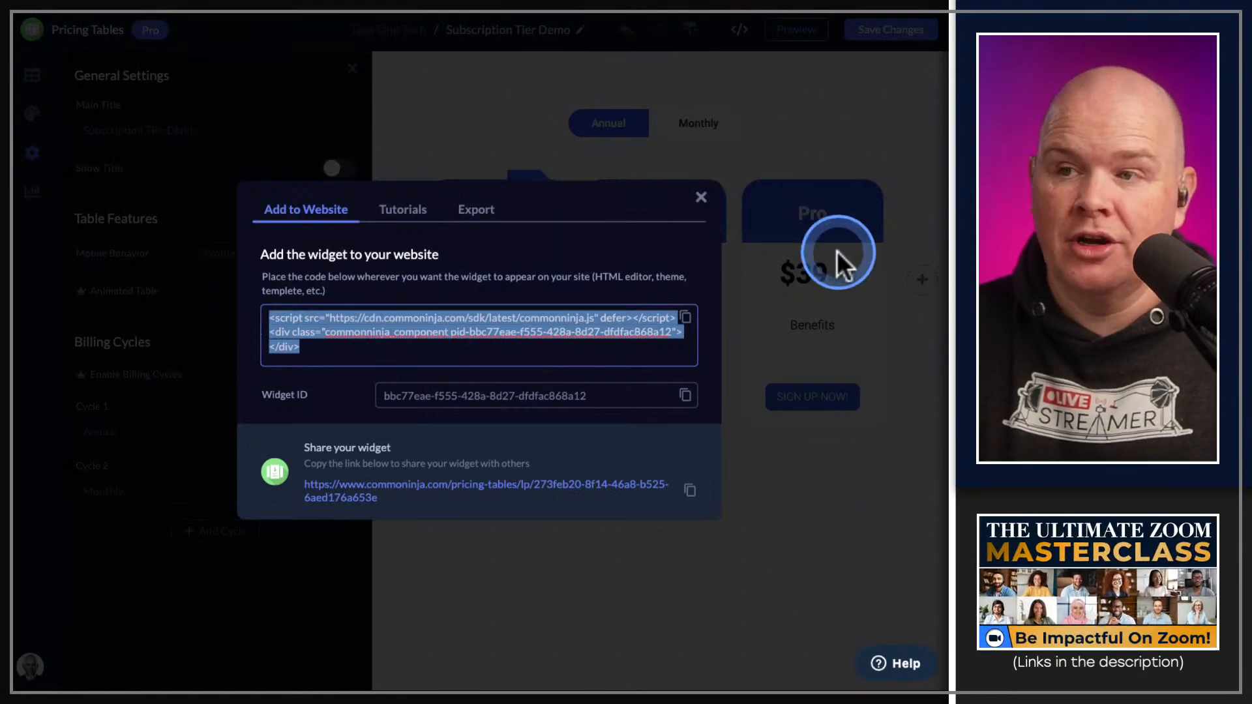
click(700, 196)
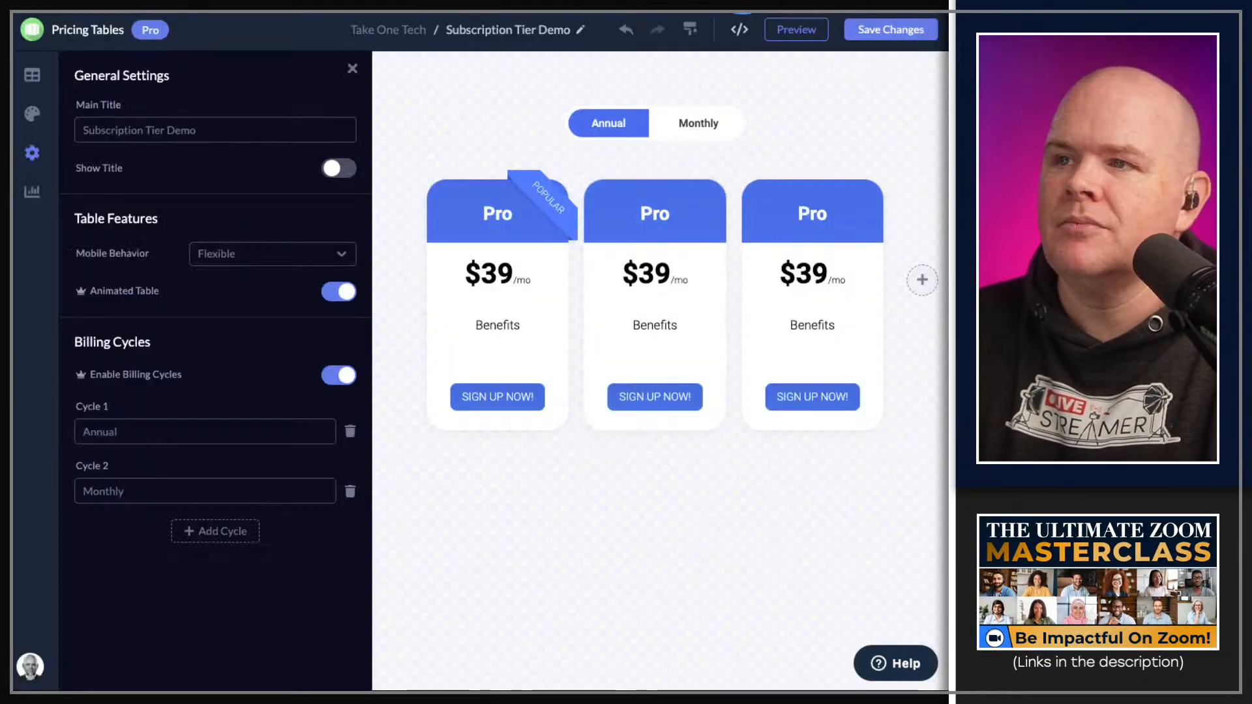
Save the pricing table, switch to the Kajabi sales page editor, and delete the Pricing Cards section.
click(868, 30)
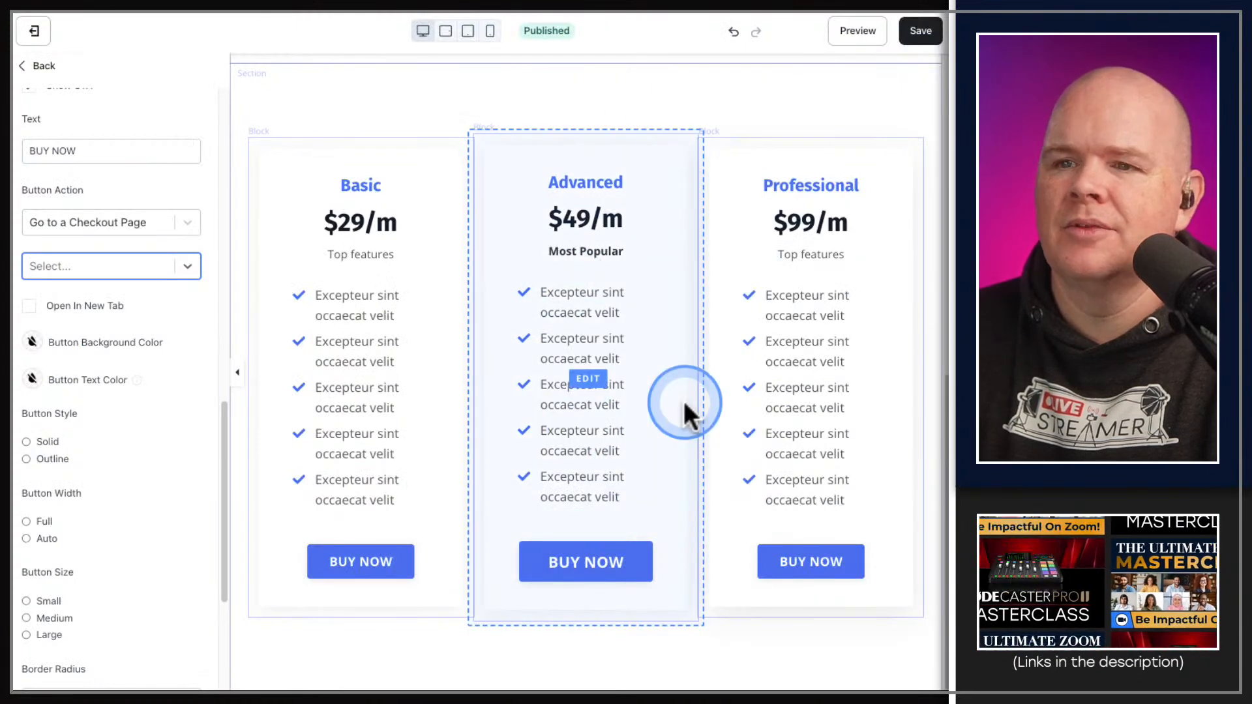
click(19, 69)
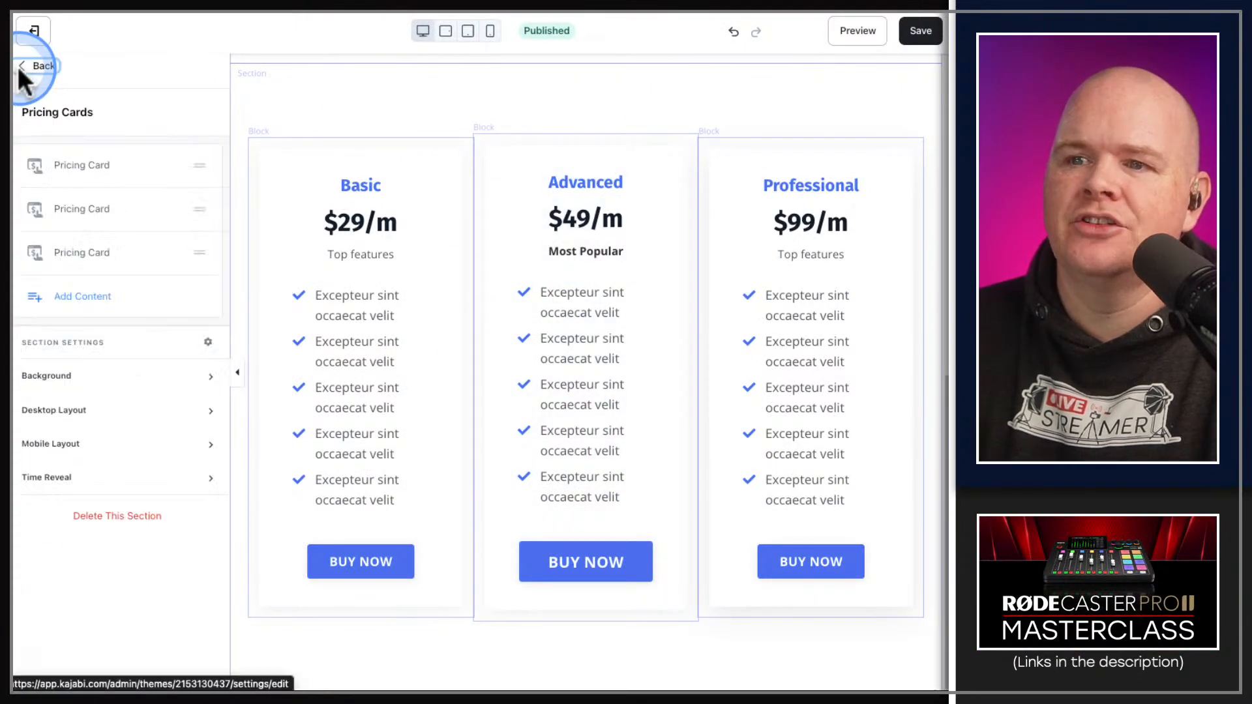
click(29, 68)
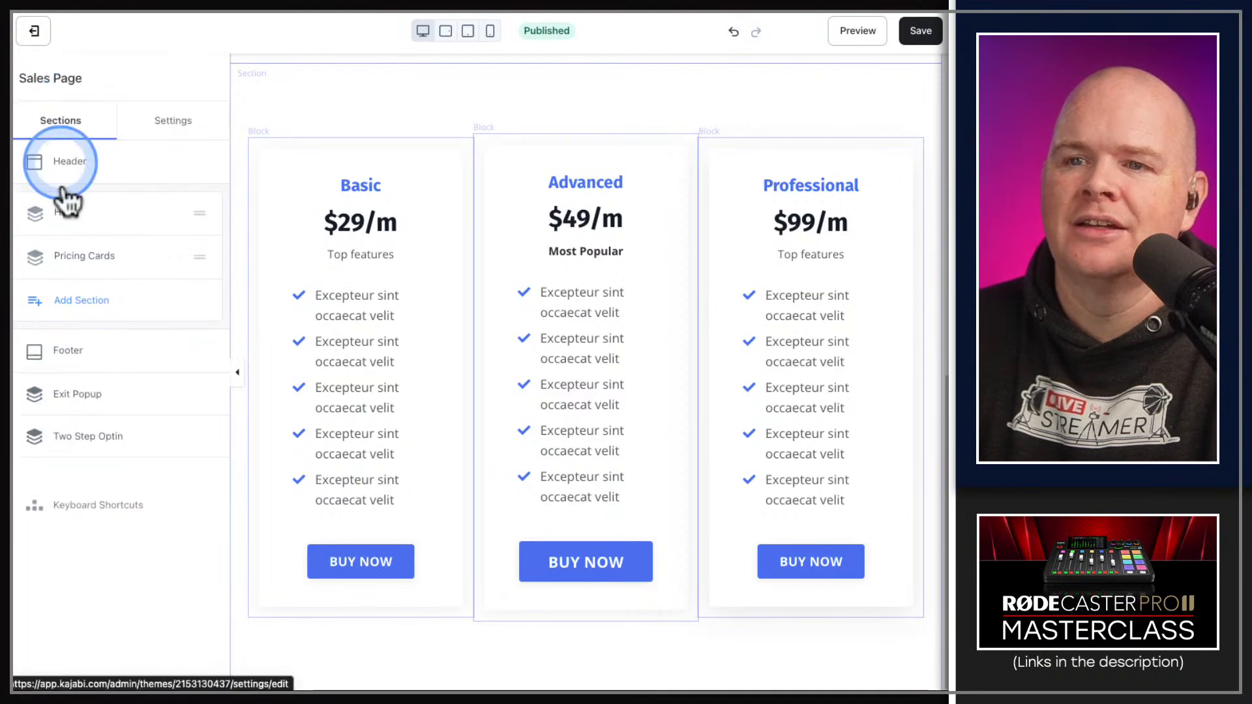
click(172, 257)
click(149, 367)
Add a Custom Code section below the Hero section of the sales page.
click(85, 269)
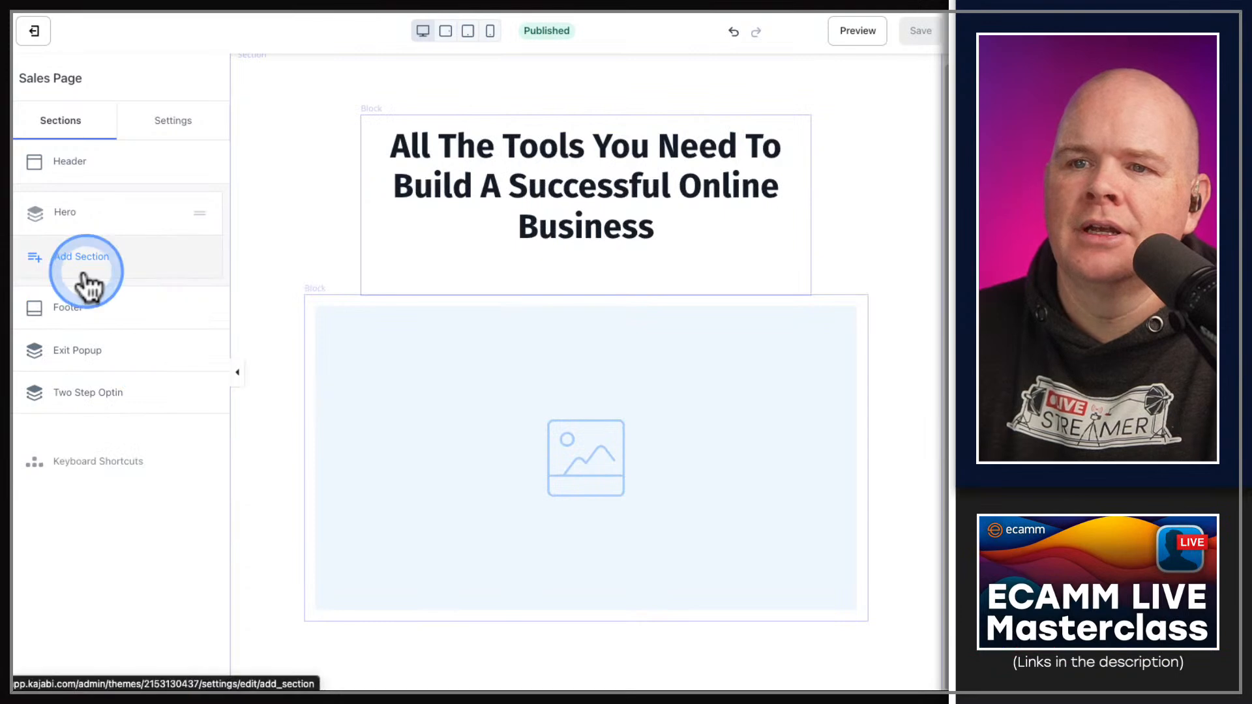
click(106, 349)
scroll(150, 425, down, 15)
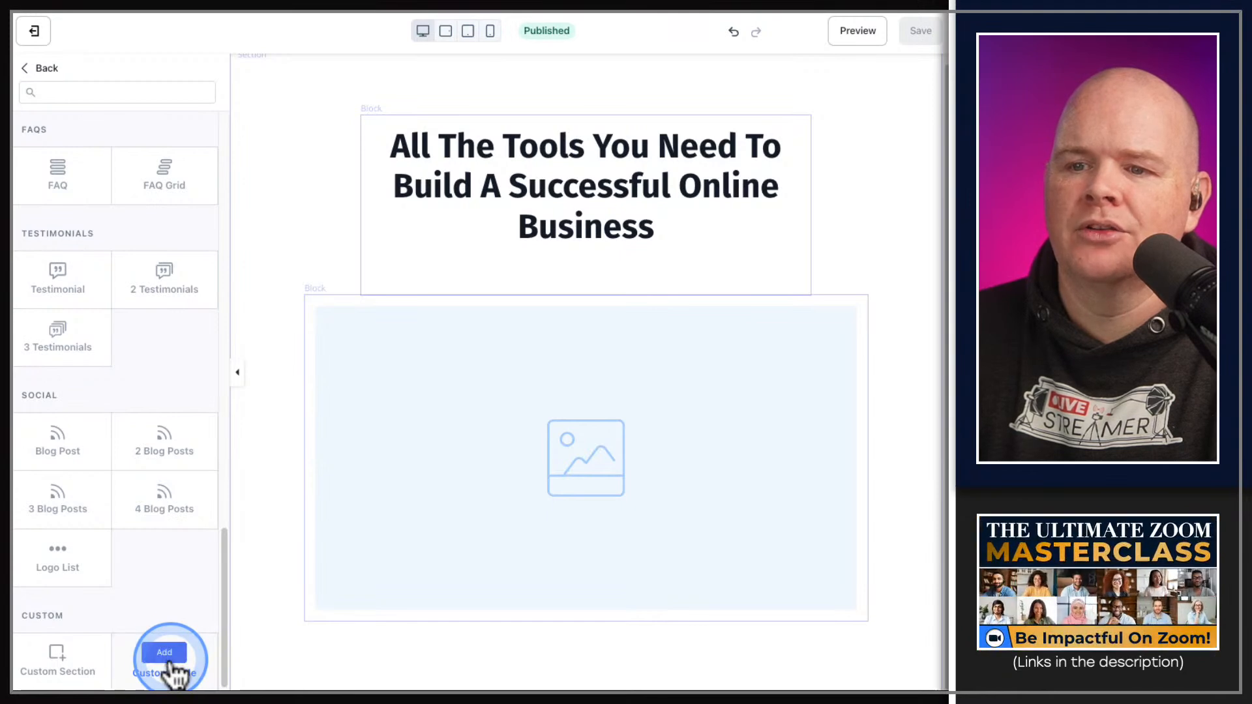
click(166, 655)
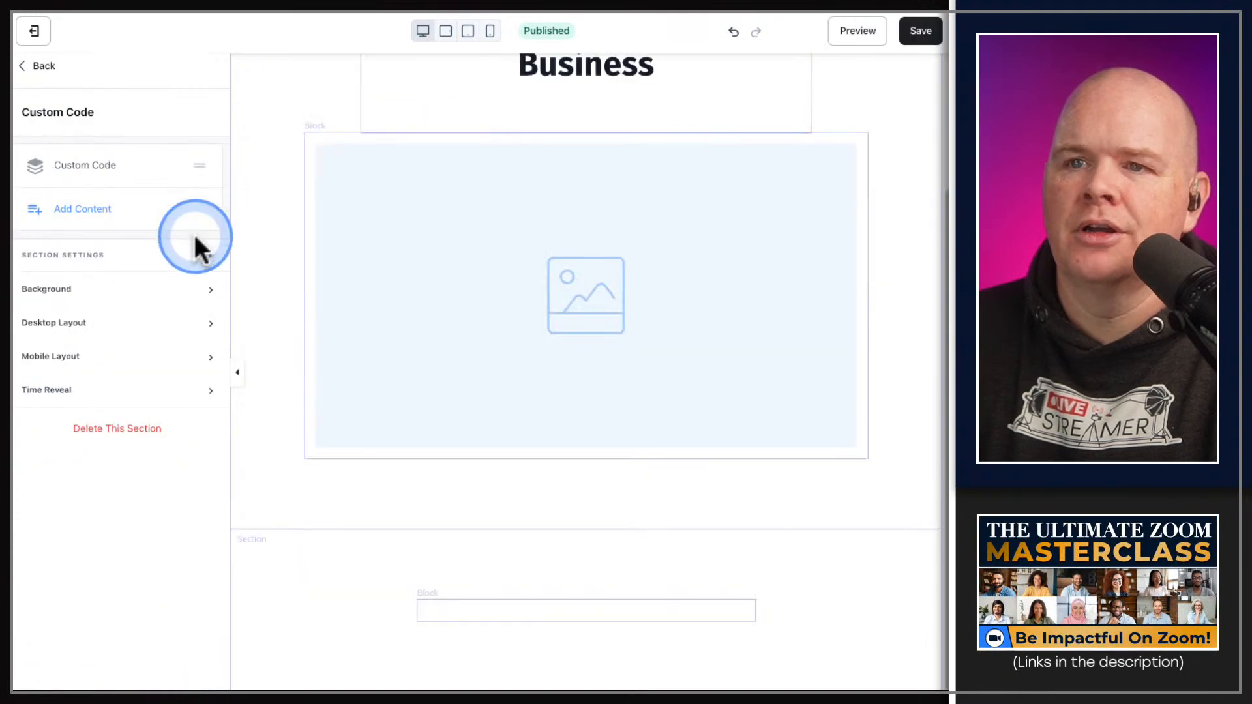
Replace the custom code block's placeholder with the copied Common Ninja embed snippet and widen the block to 12 columns.
click(584, 611)
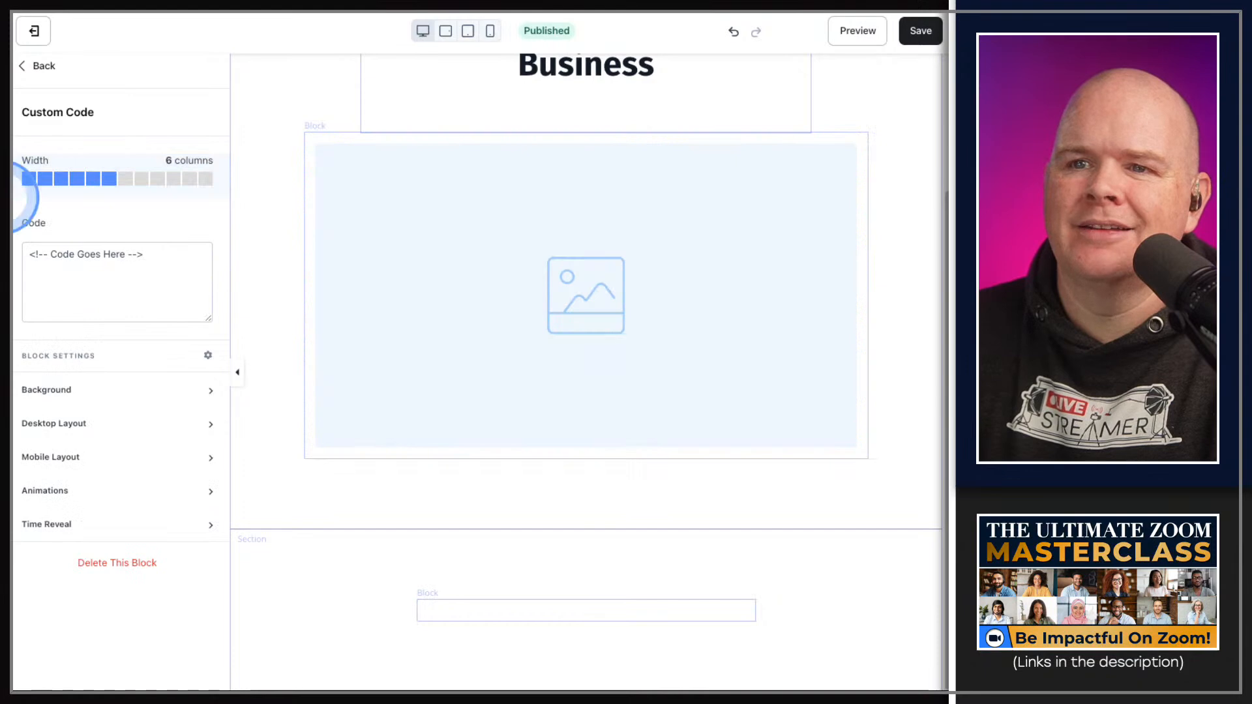
drag(148, 252, 28, 248)
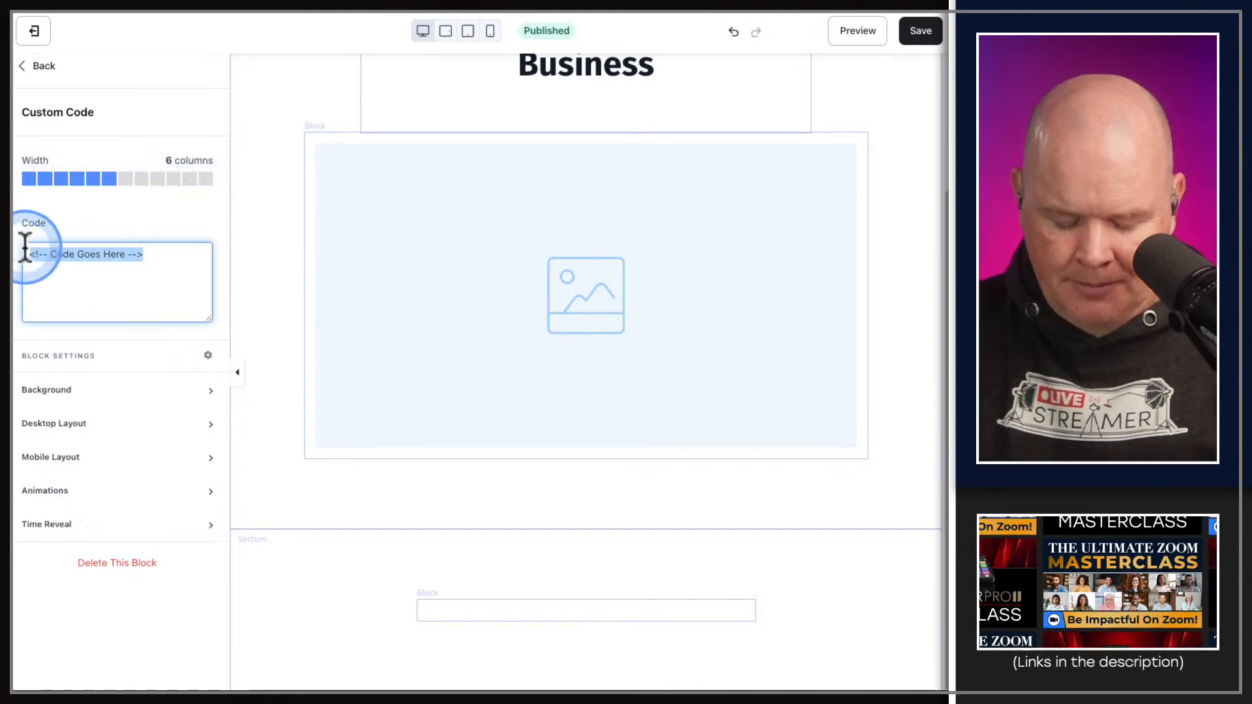
key(ctrl+v)
click(123, 179)
drag(115, 184, 205, 181)
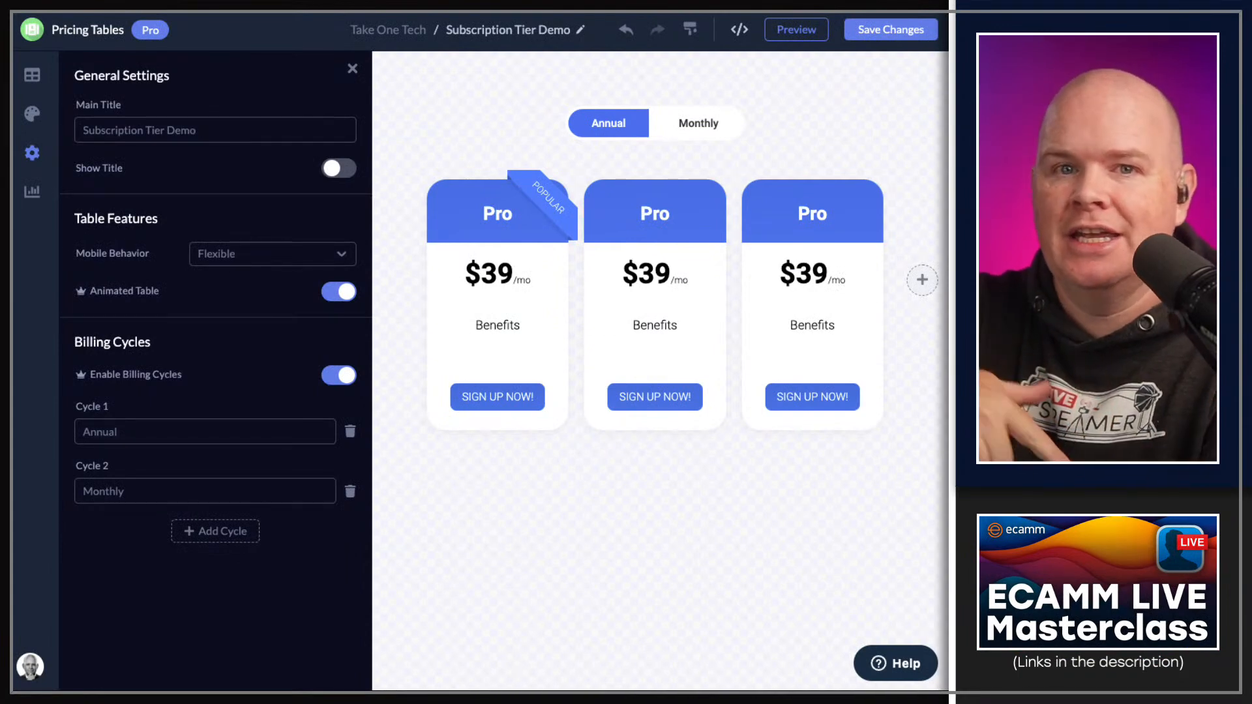
In Common Ninja, open the first Pro plan's sign-up button for editing and check its annual billing cycle link address.
click(508, 197)
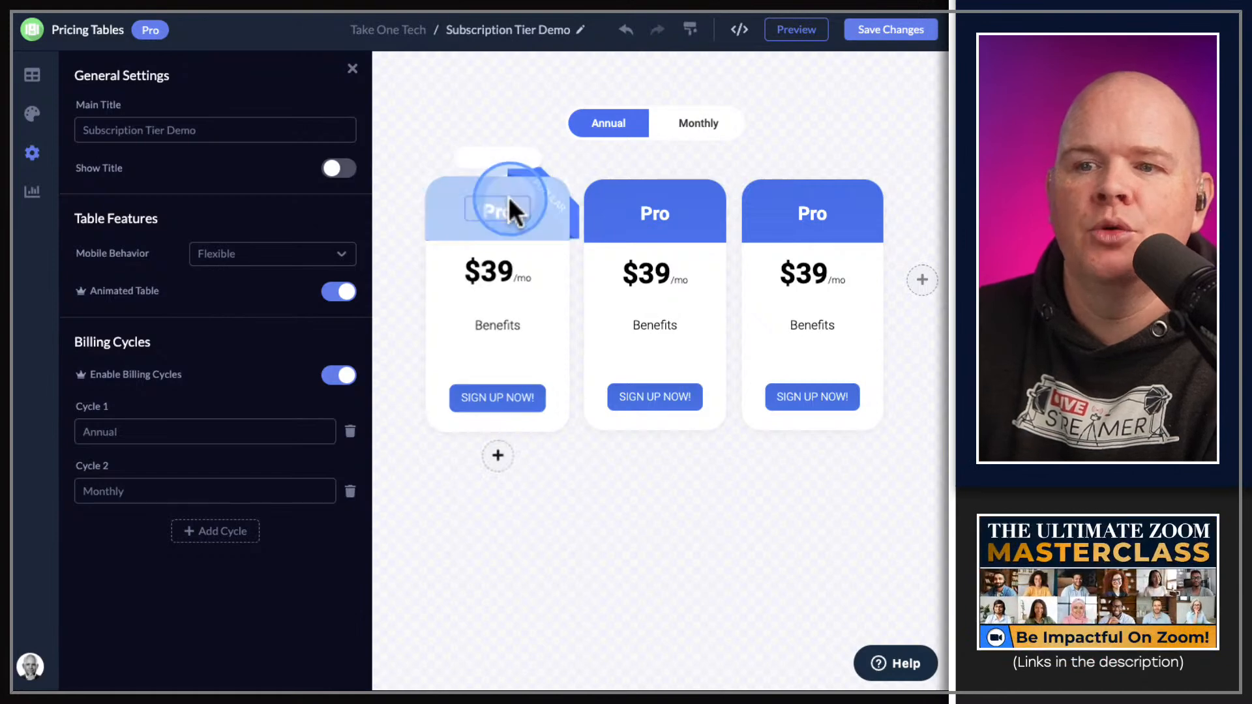
click(506, 123)
click(489, 395)
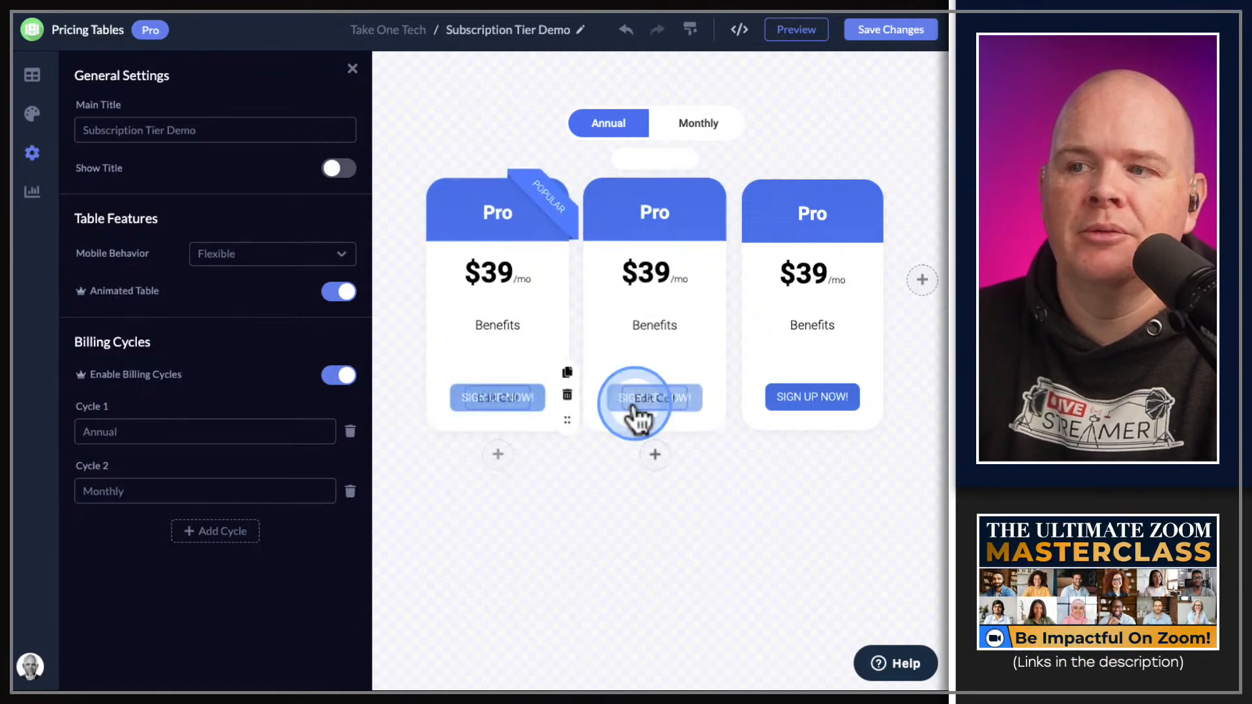
click(528, 401)
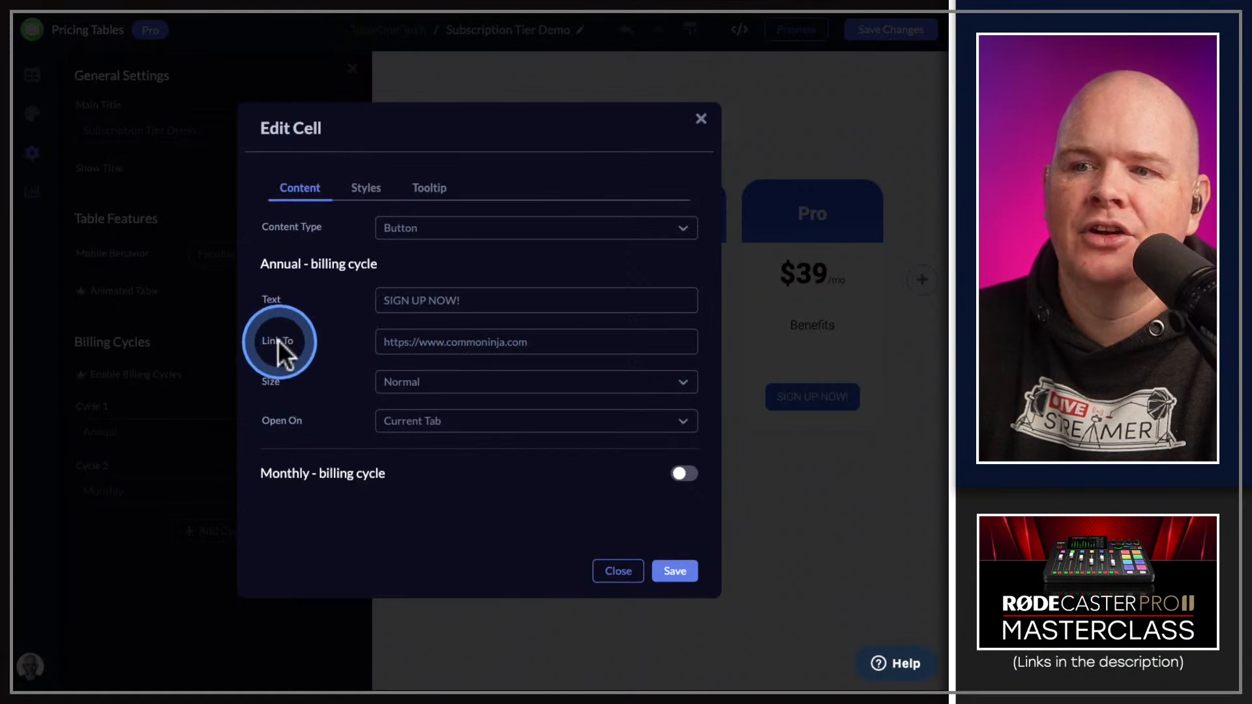
triple_click(536, 342)
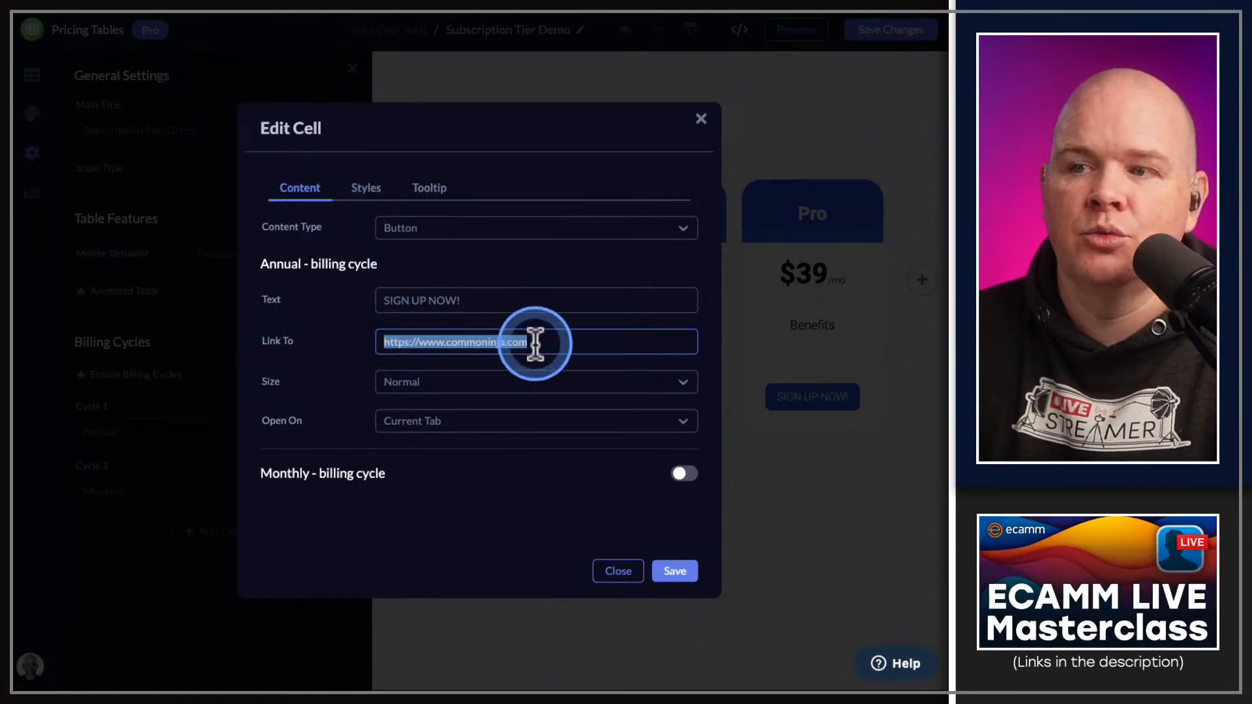
drag(536, 342, 493, 341)
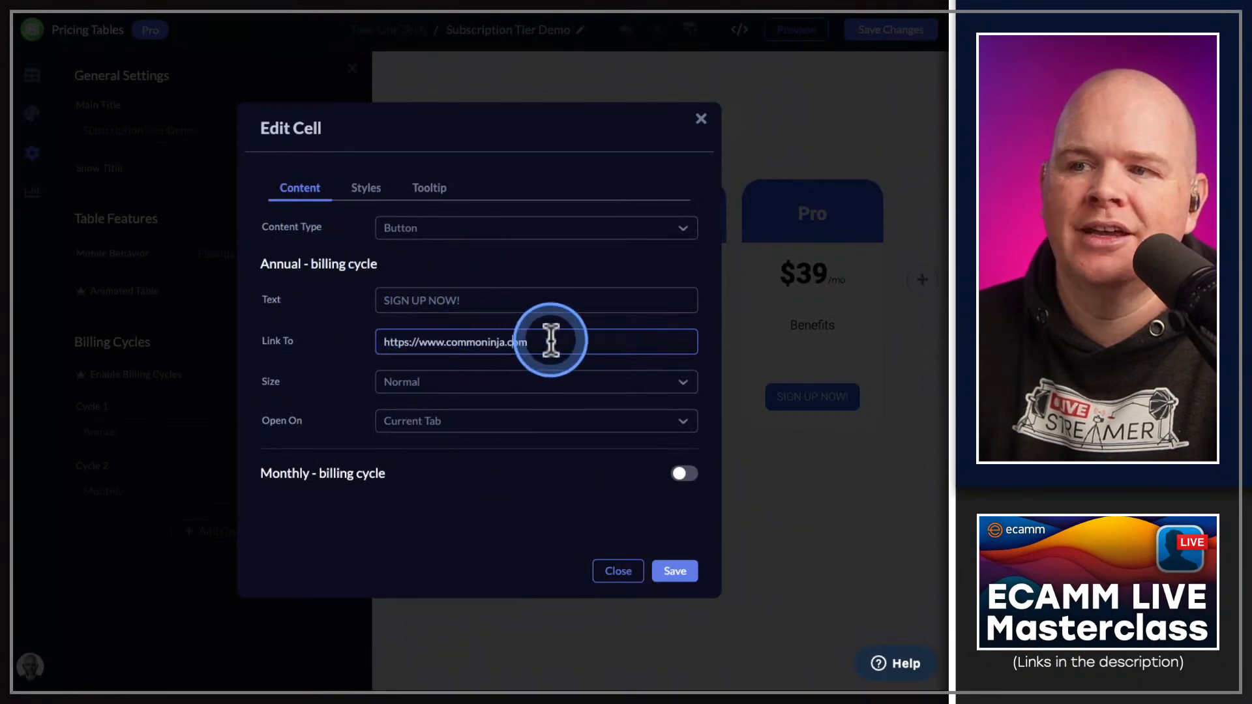
drag(551, 340, 408, 331)
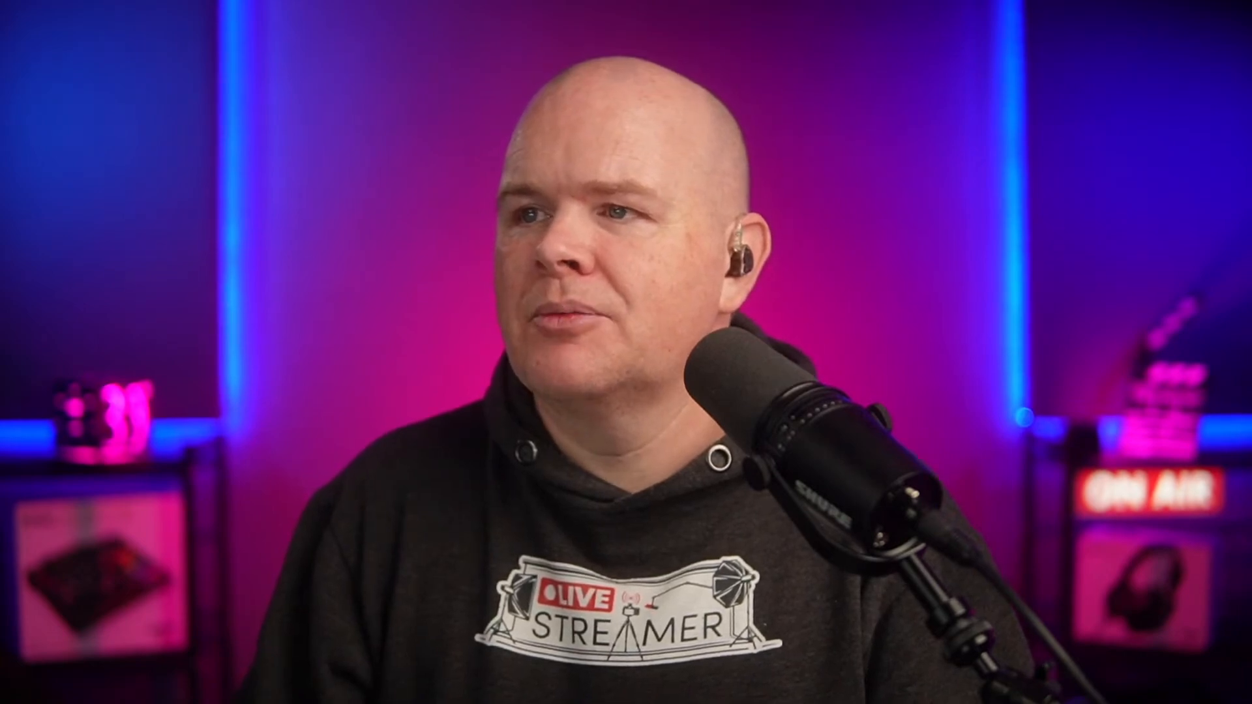
Open the Basic - Annual offer's checkout in Kajabi and request its link, and close Common Ninja's button cell editor without saving.
click(812, 107)
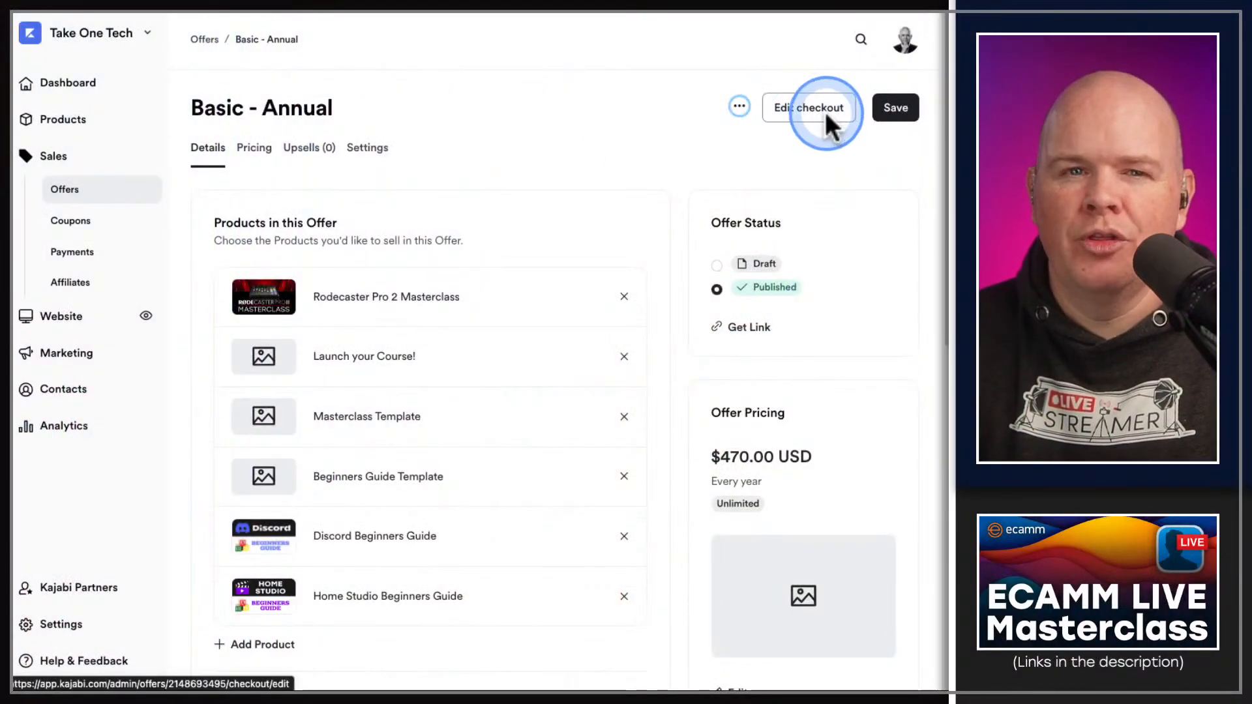
click(820, 111)
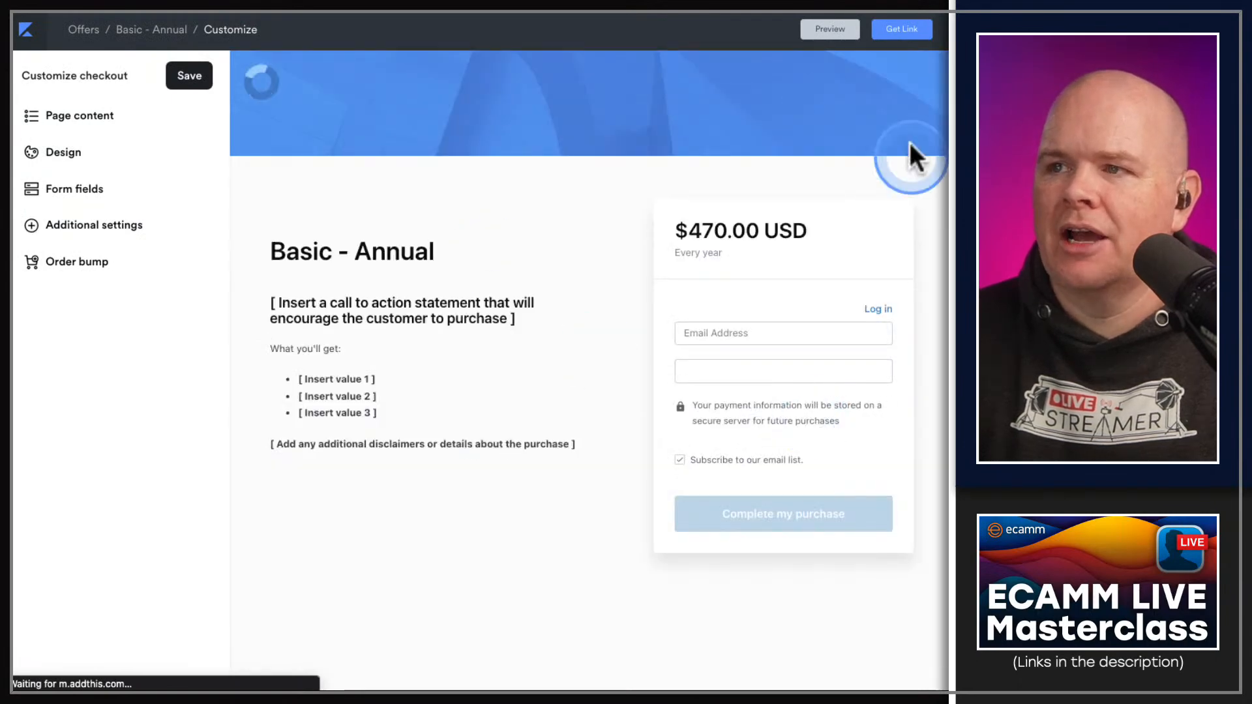
click(904, 37)
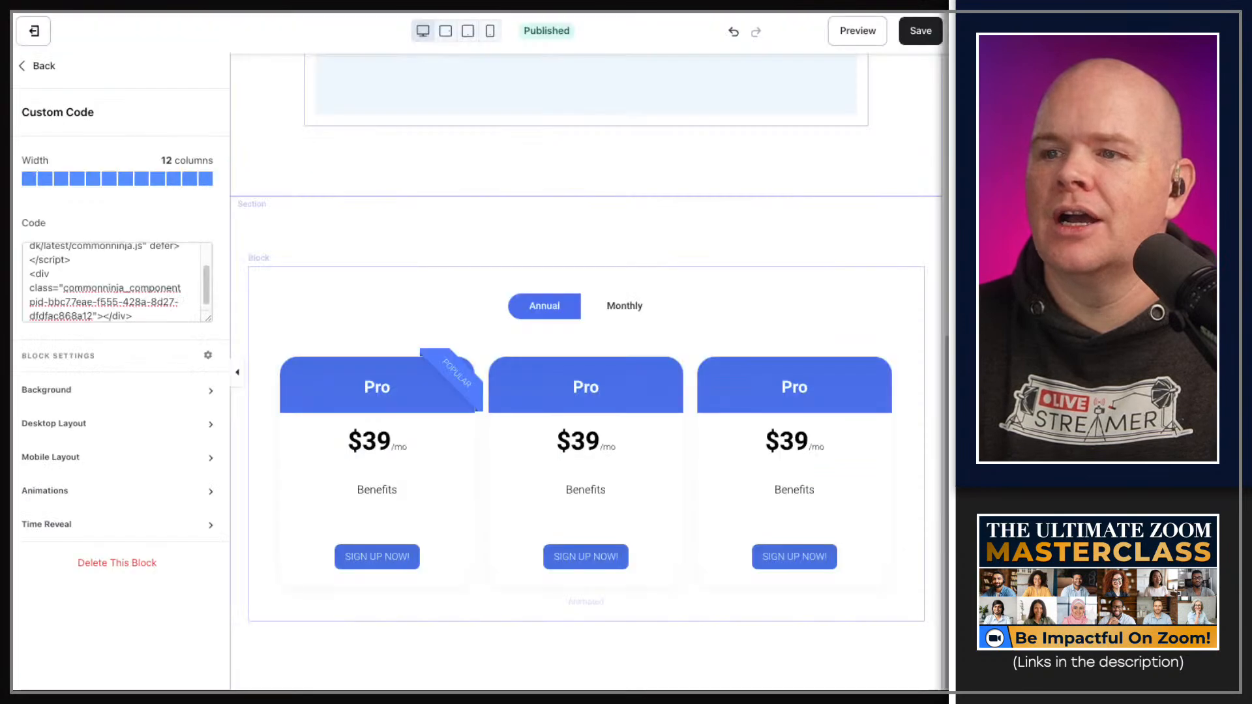
click(350, 518)
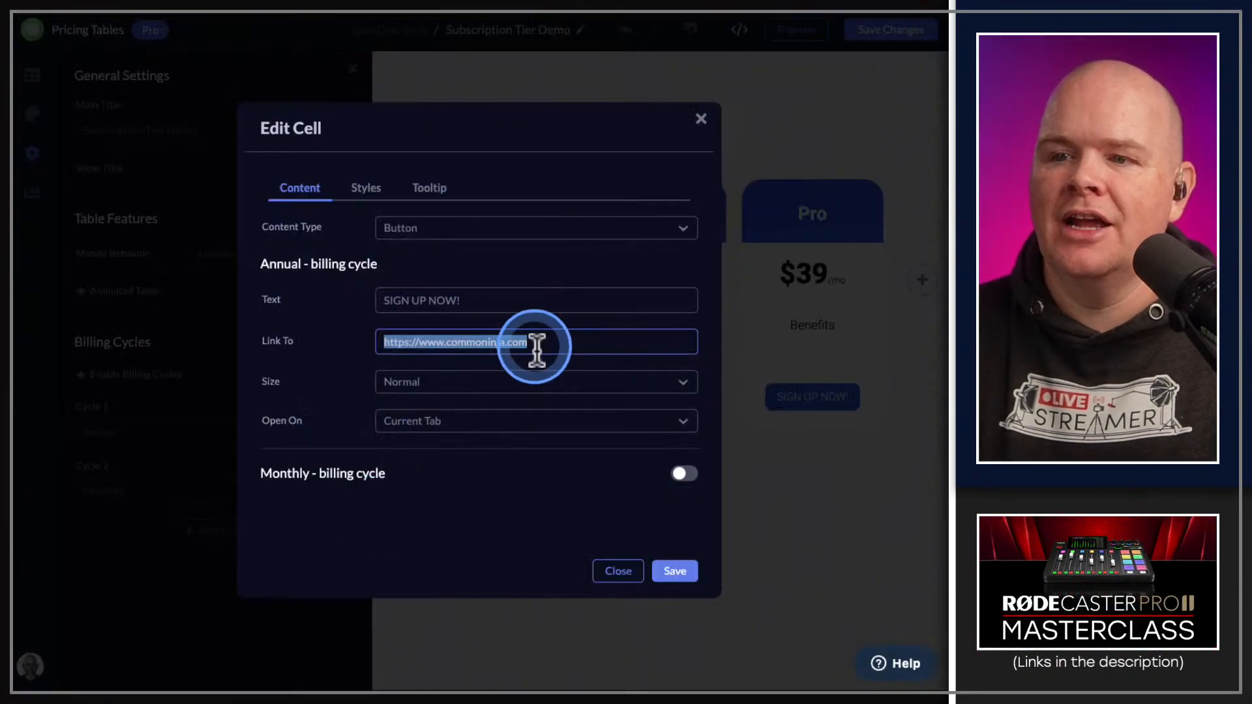
click(619, 574)
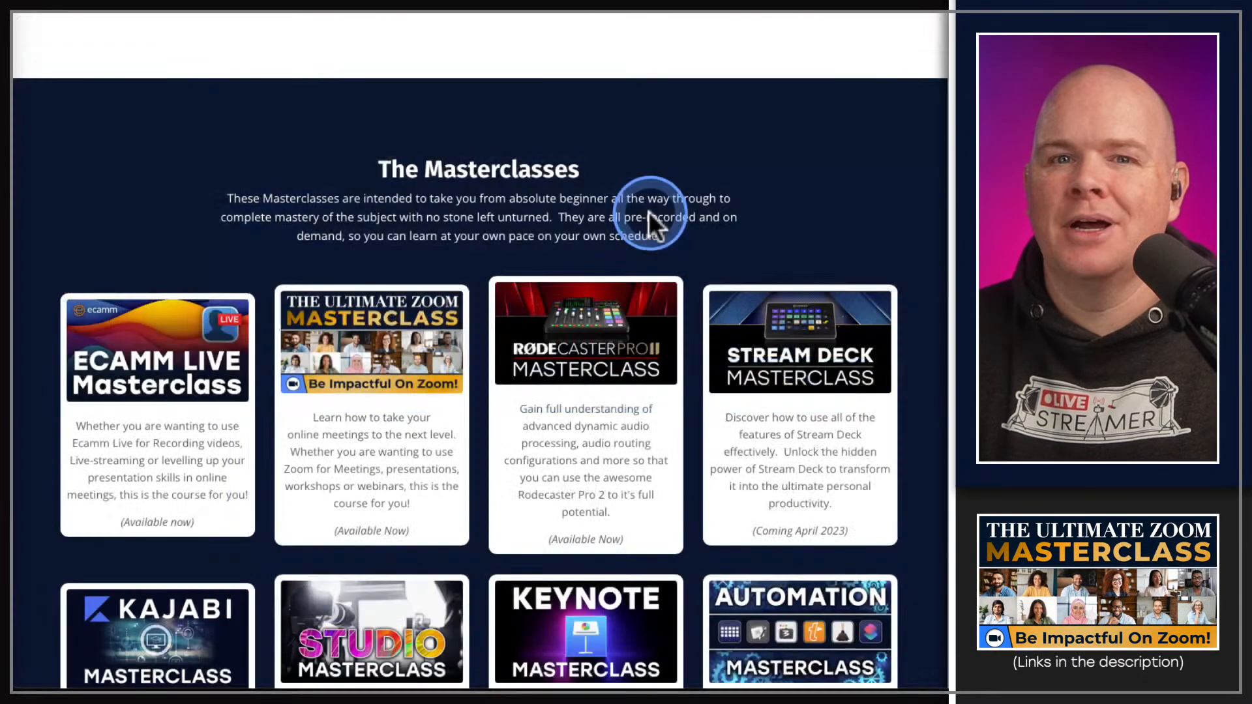
Review the finished academy sales page from its headline down to the "Choose Your Path To Success" pricing cards.
scroll(650, 215, up, 10)
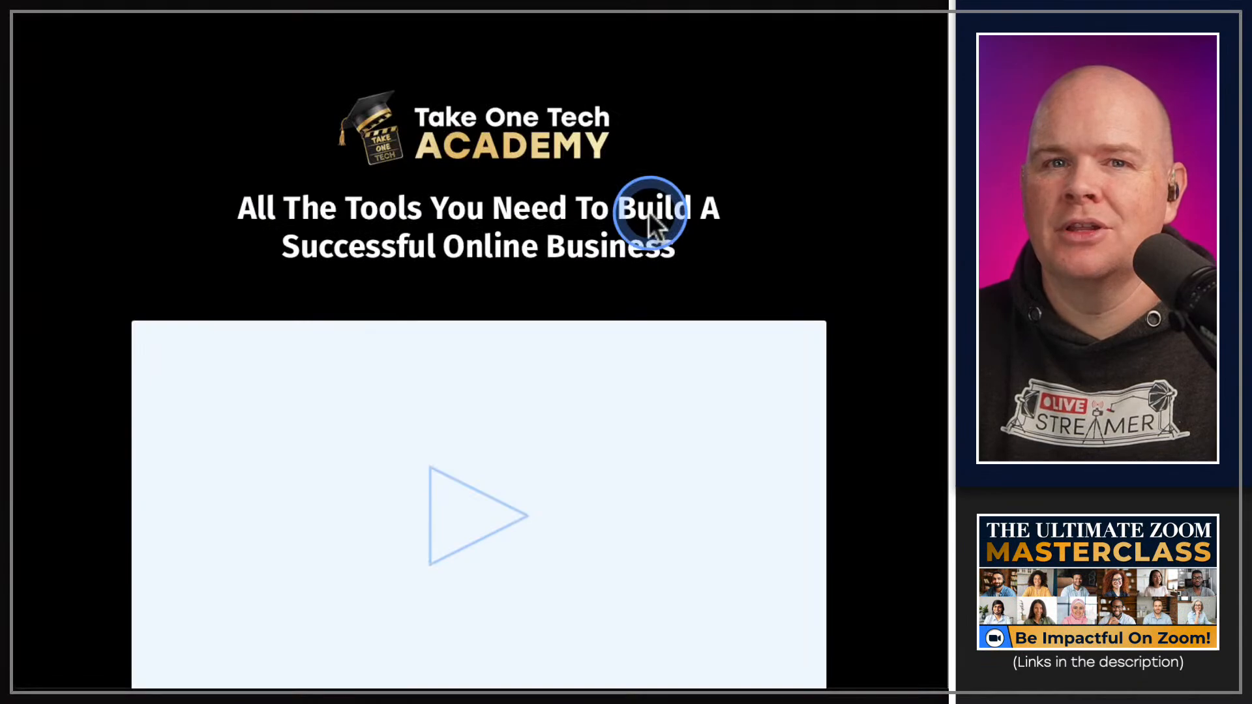
scroll(649, 216, down, 10)
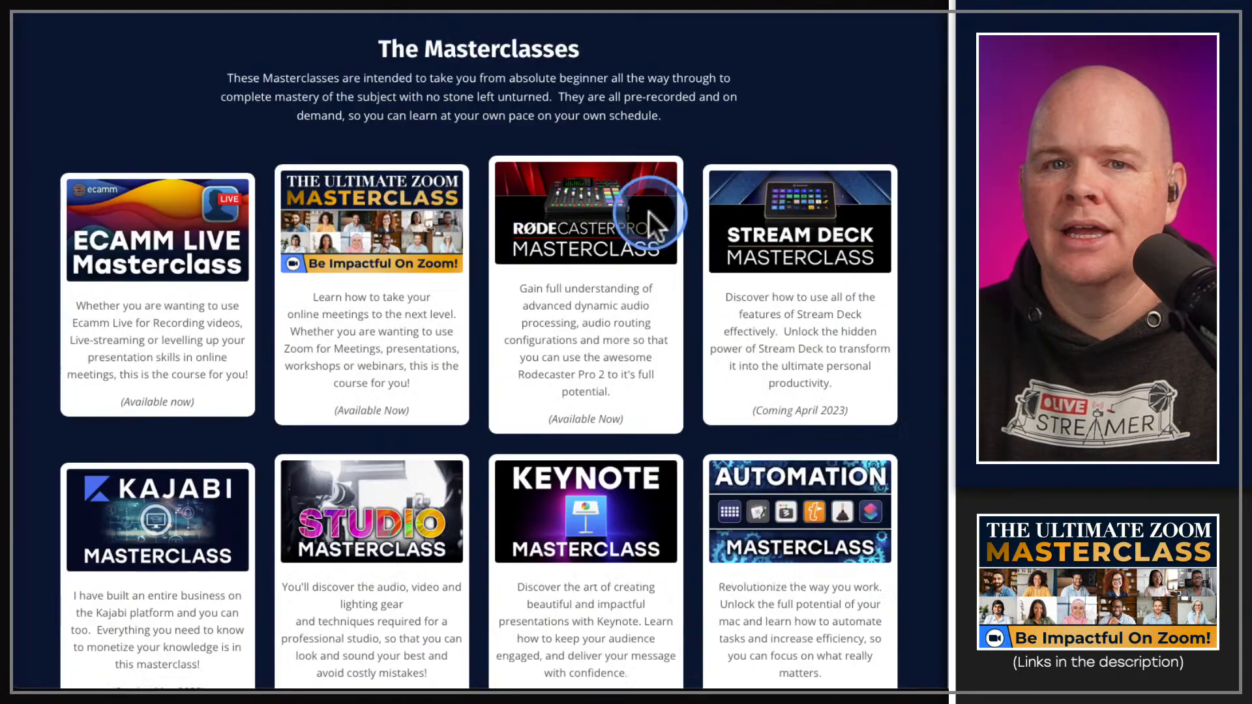
scroll(648, 211, down, 8)
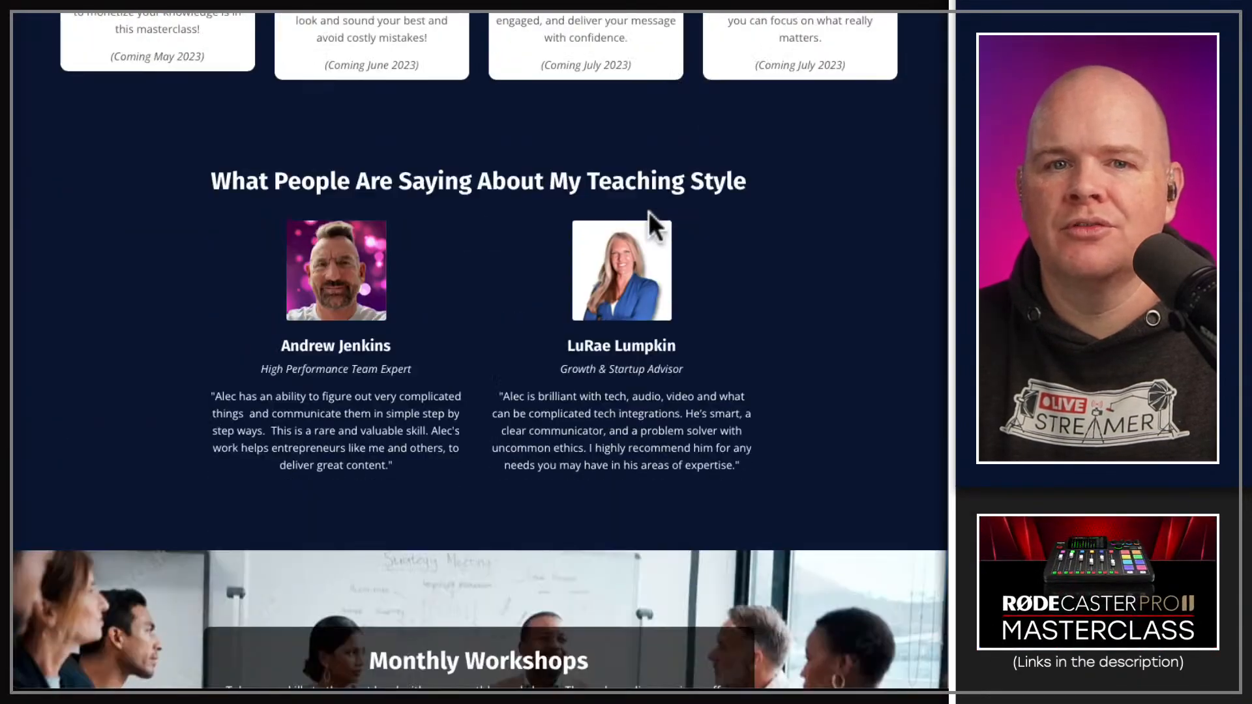
scroll(648, 211, down, 10)
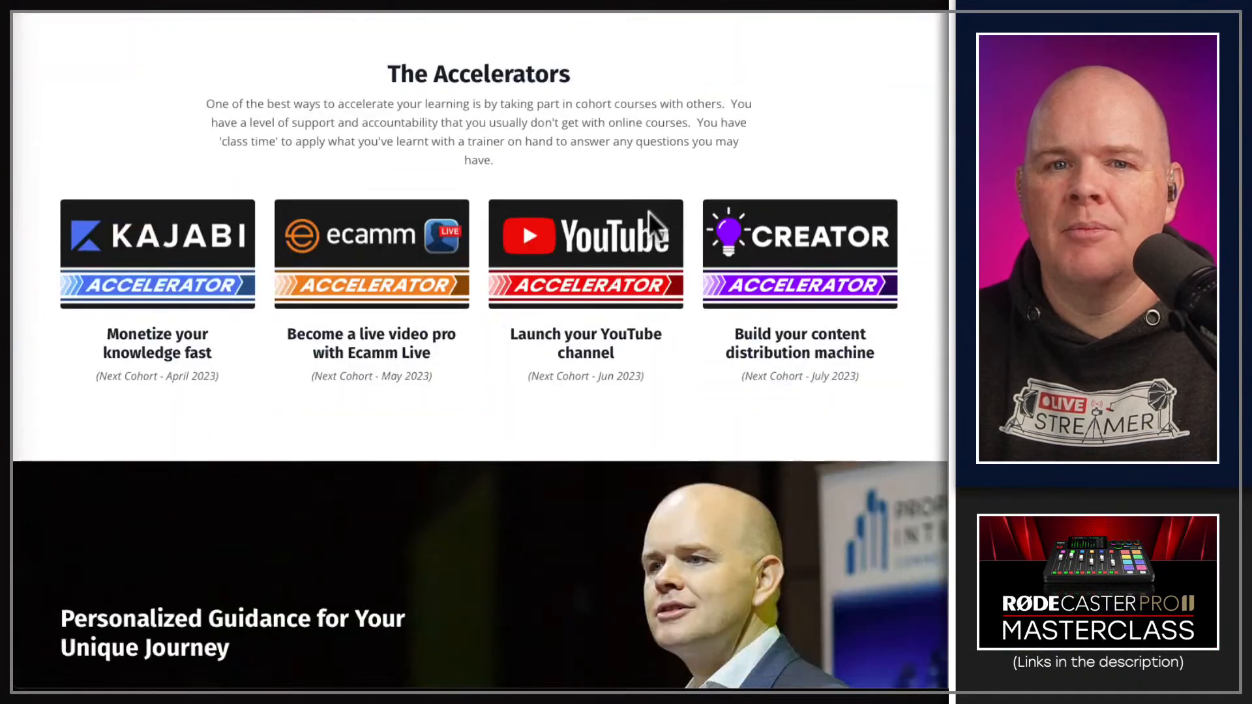
scroll(648, 211, down, 15)
click(648, 211)
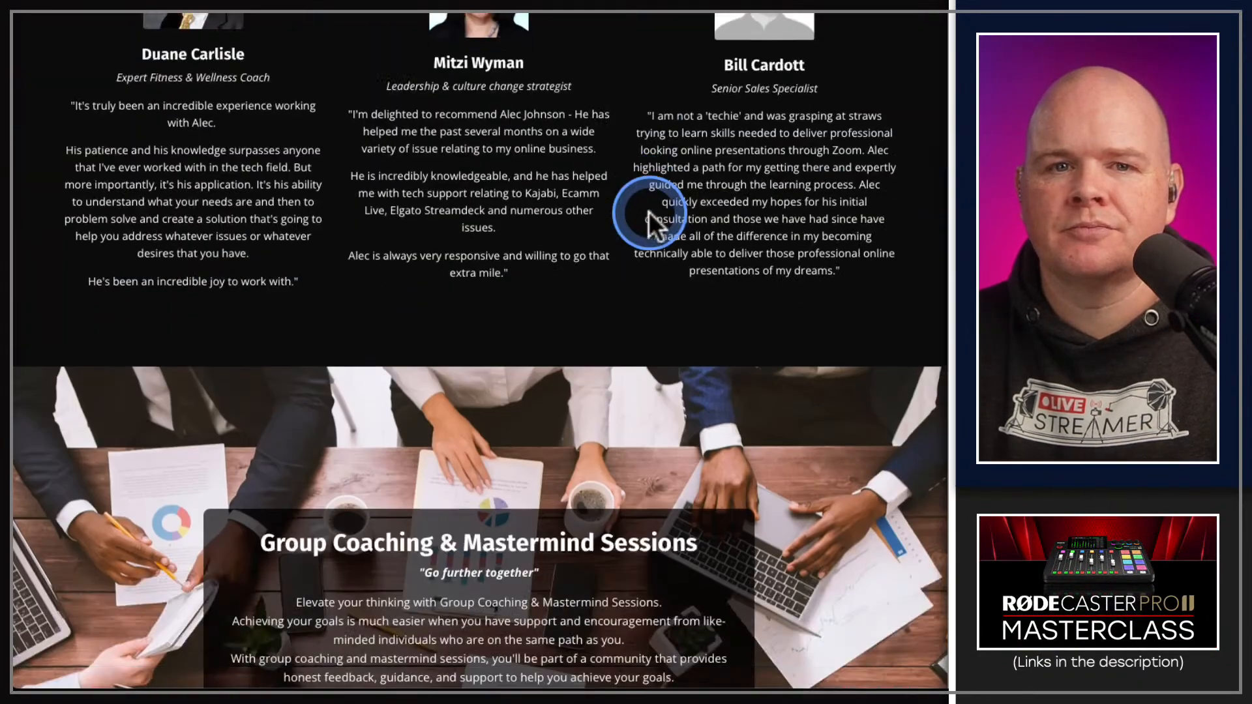
scroll(648, 211, down, 18)
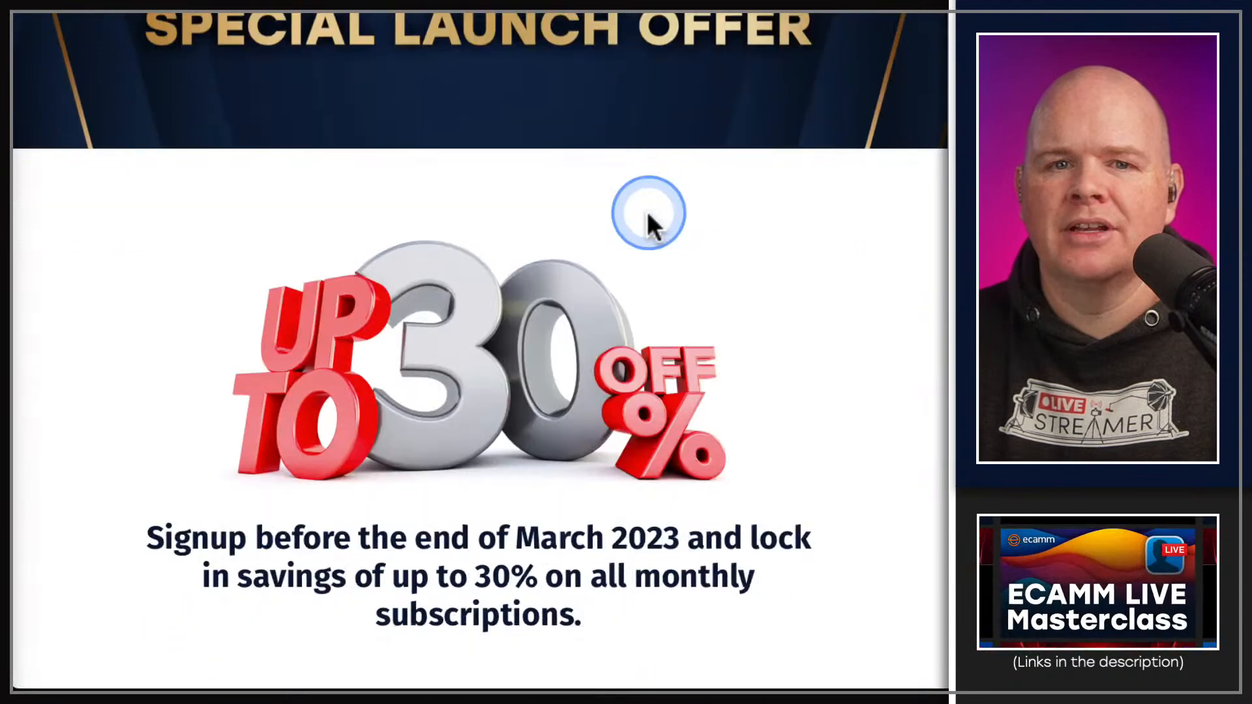
scroll(652, 225, down, 9)
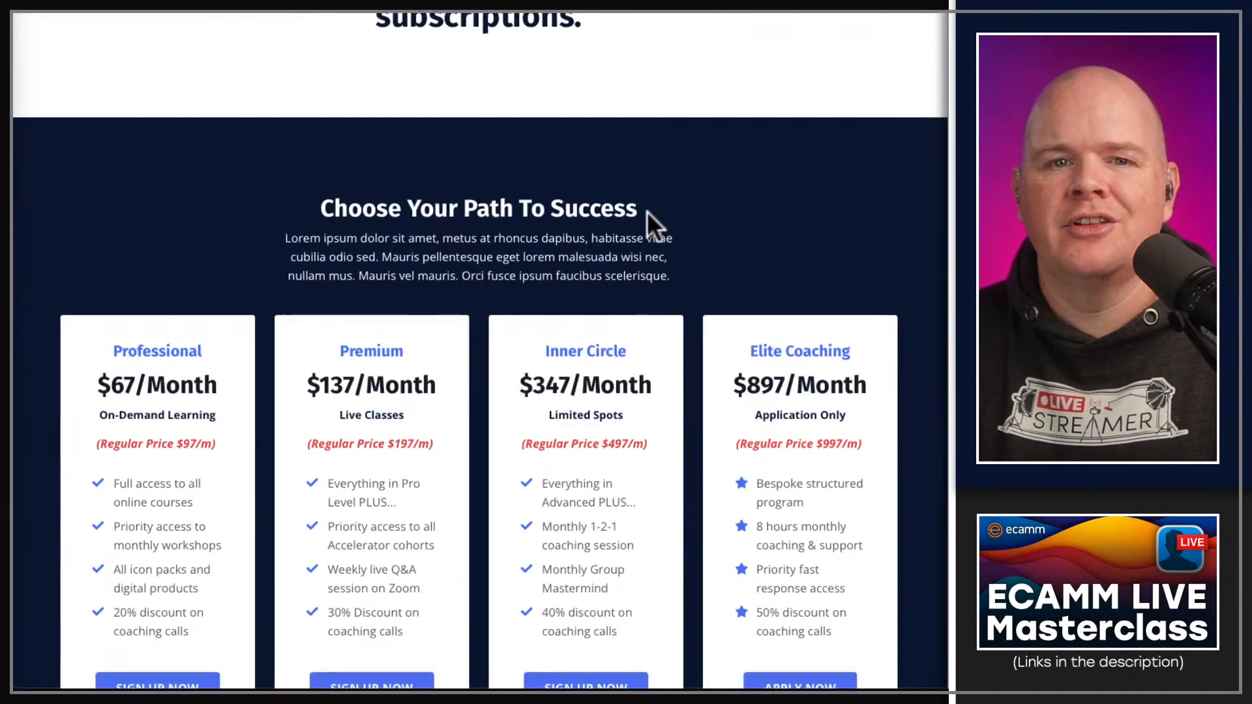
scroll(647, 211, down, 2)
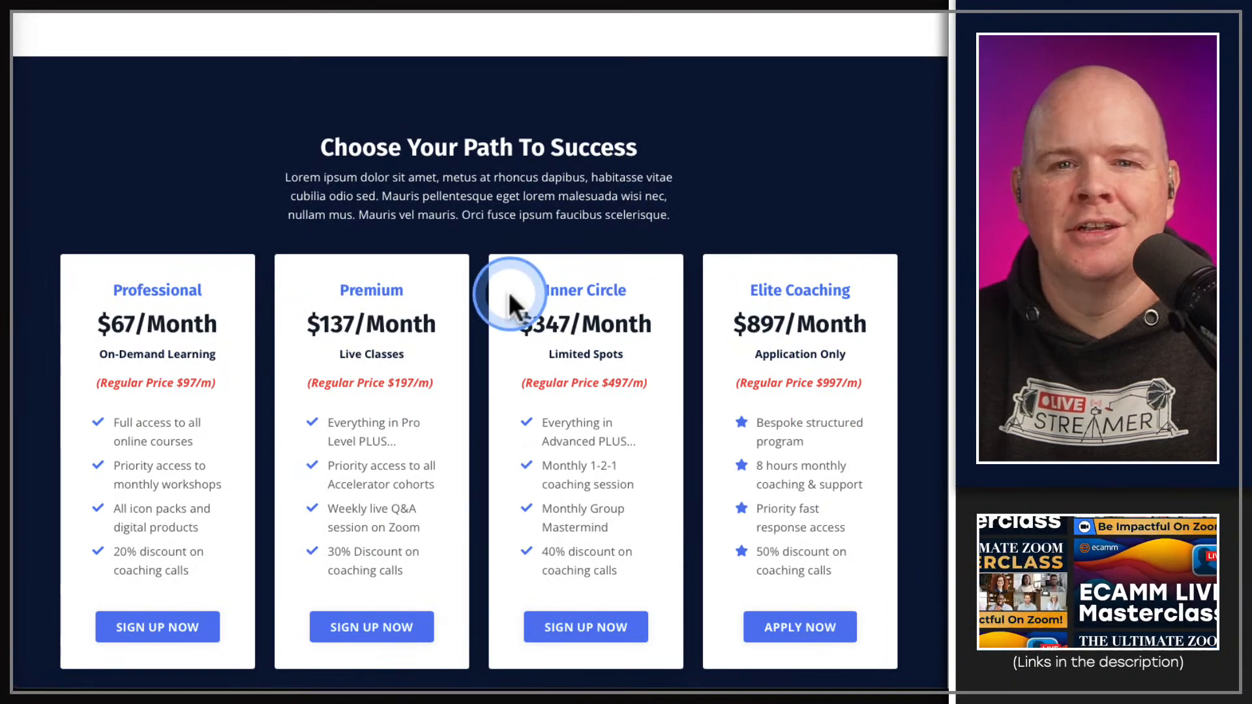
scroll(633, 338, down, 2)
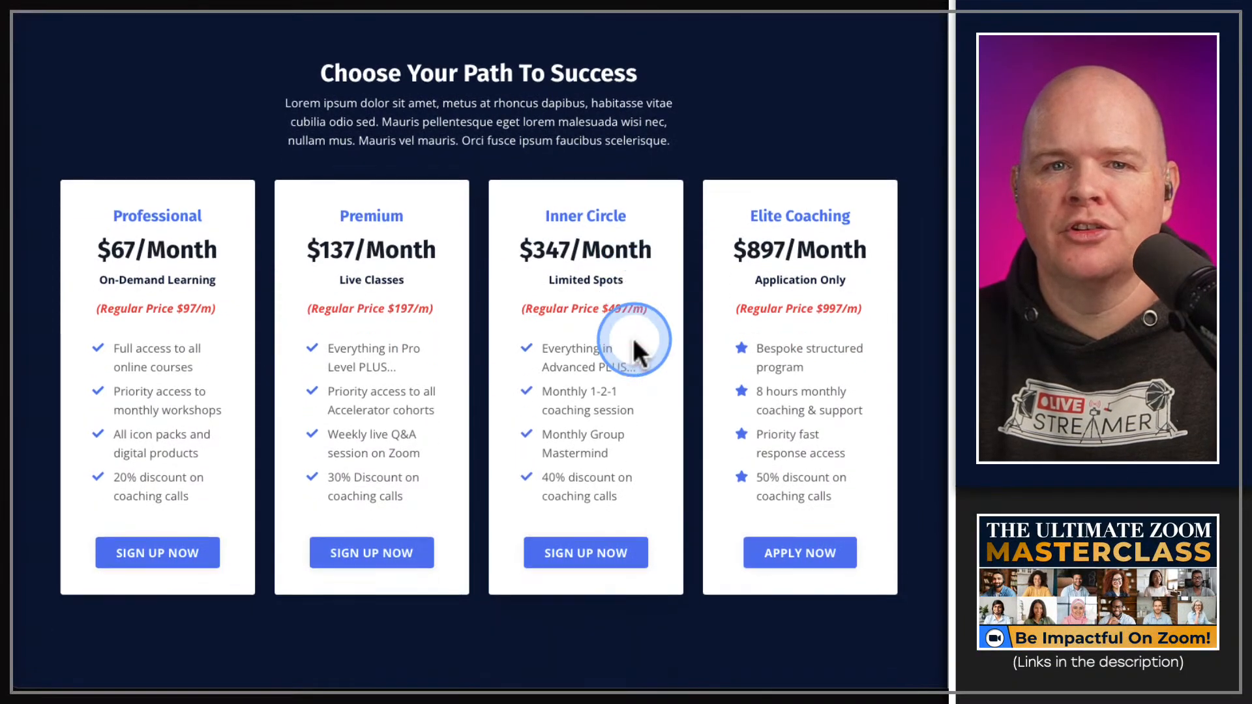
Compare the monthly and annual prices in the sales page's embedded pricing table, finishing on the annual billing cycle.
scroll(632, 338, down, 10)
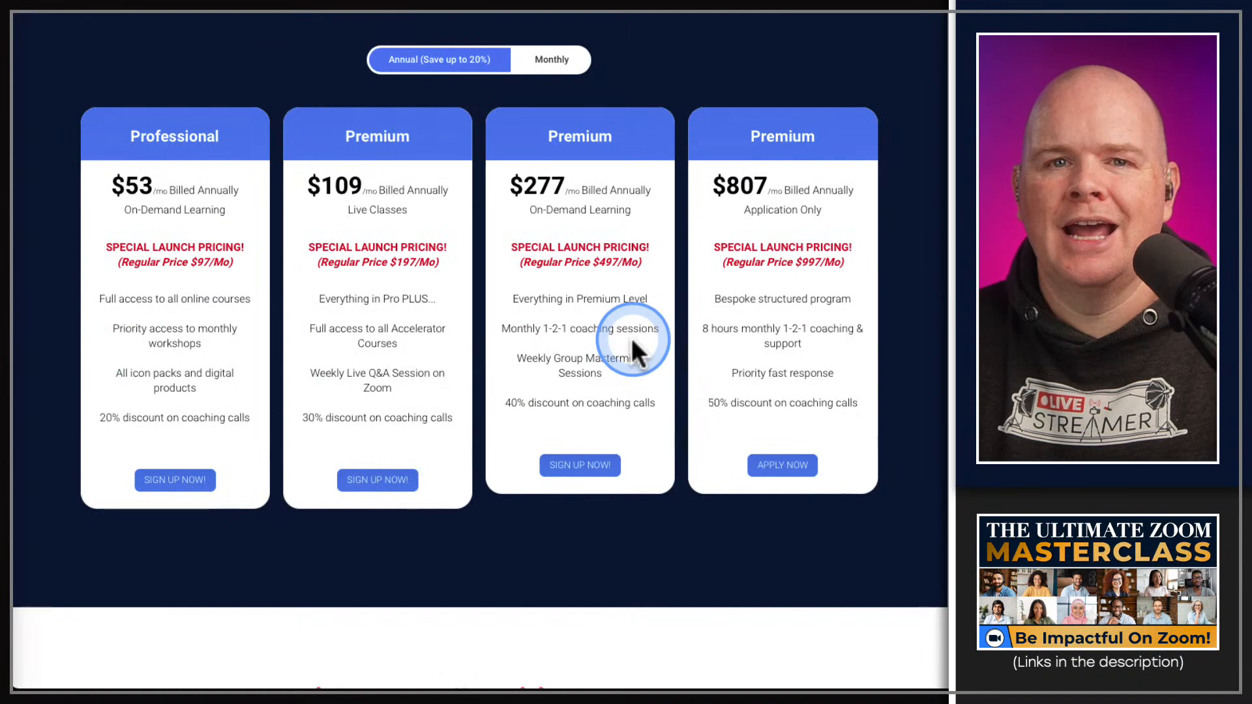
scroll(631, 338, up, 1)
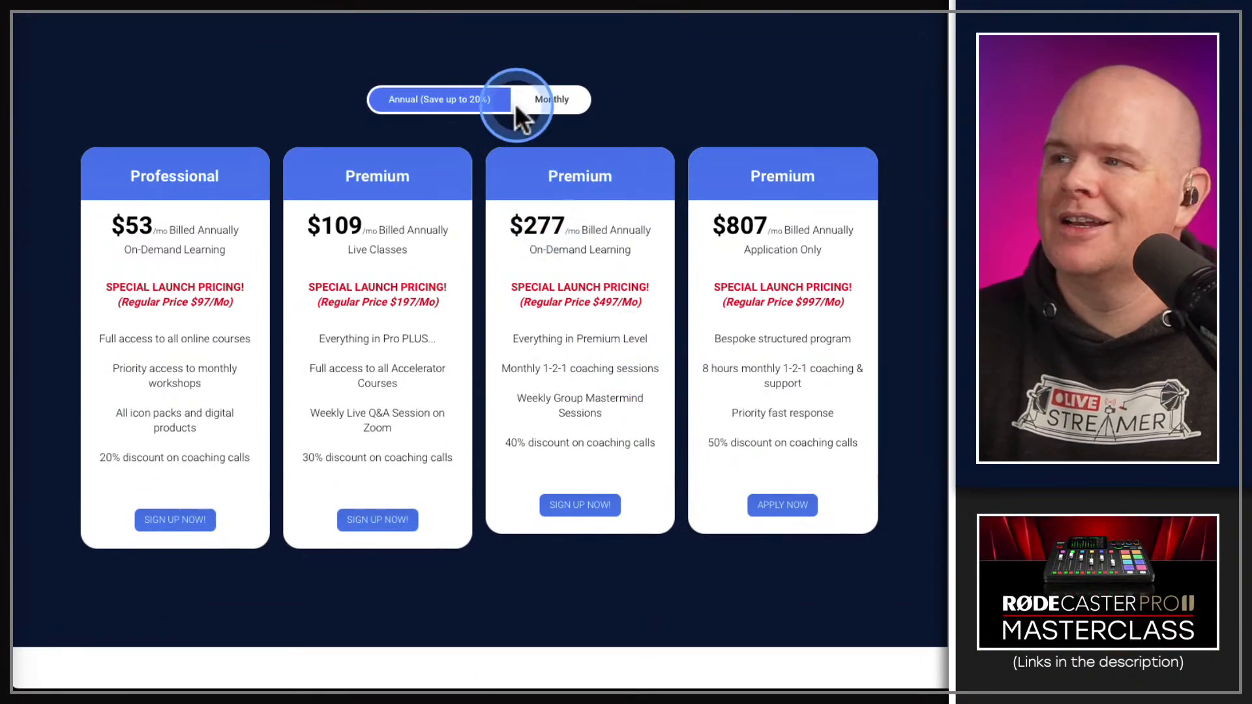
click(552, 103)
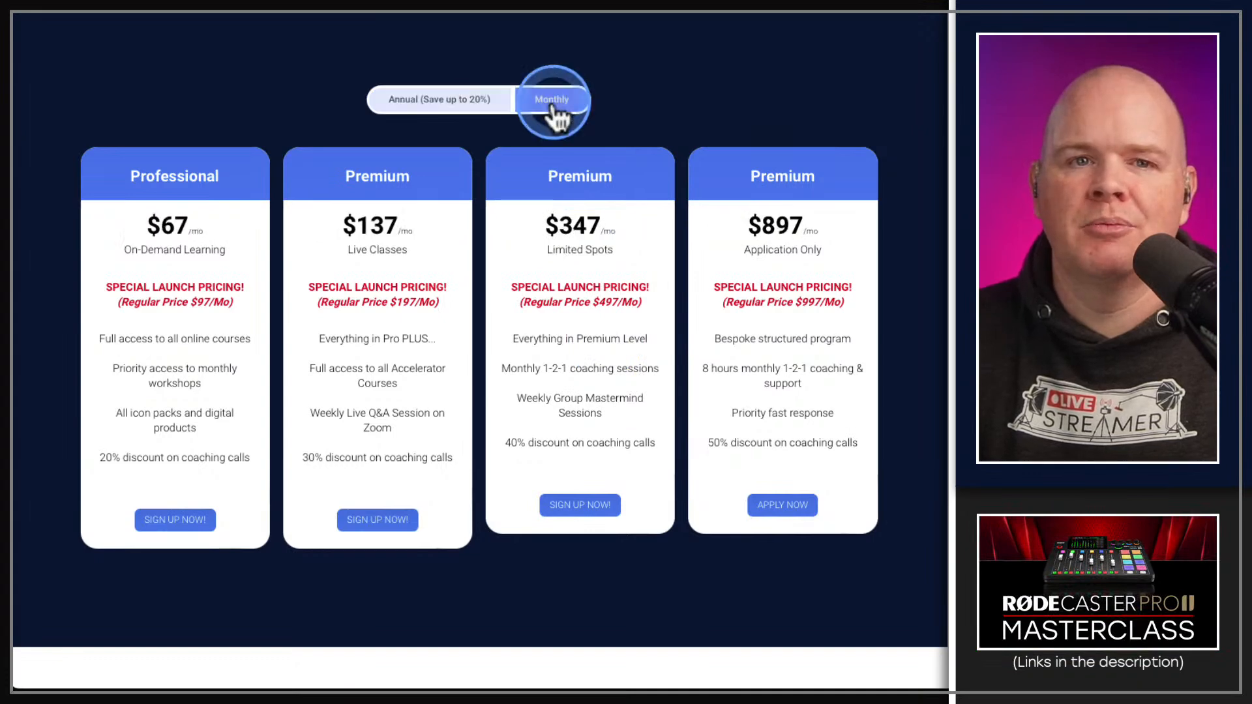
click(468, 111)
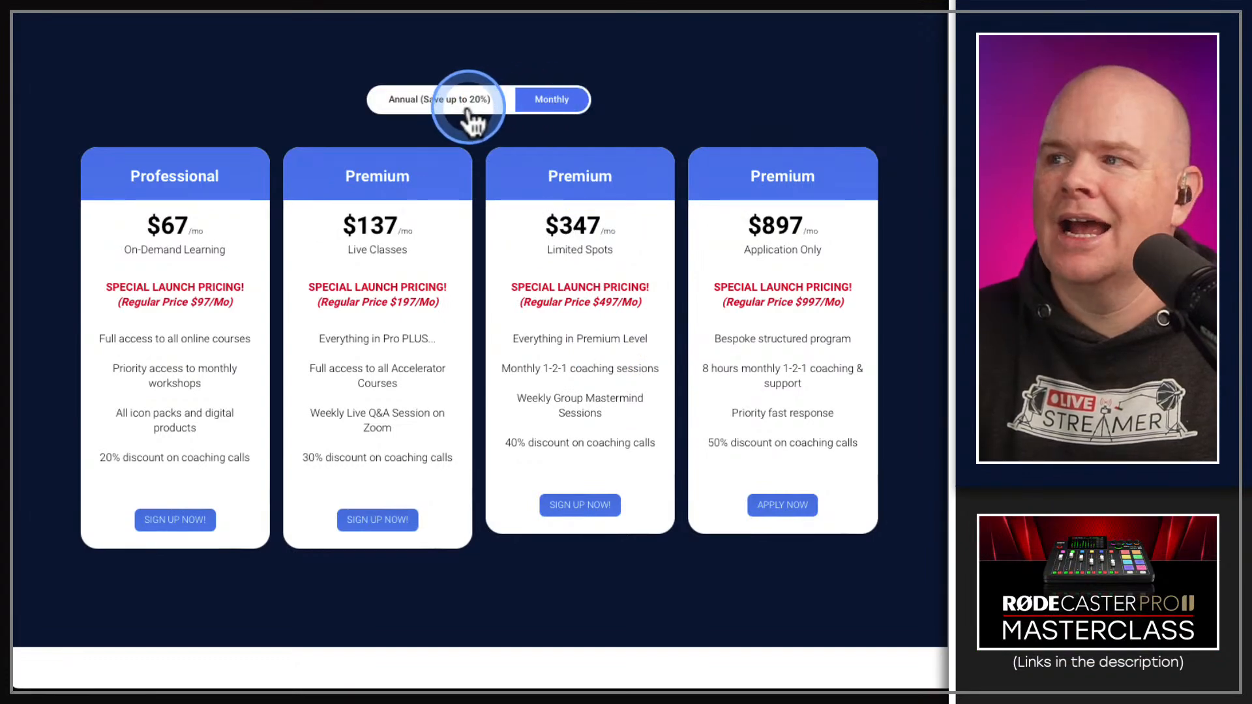
click(522, 106)
click(438, 104)
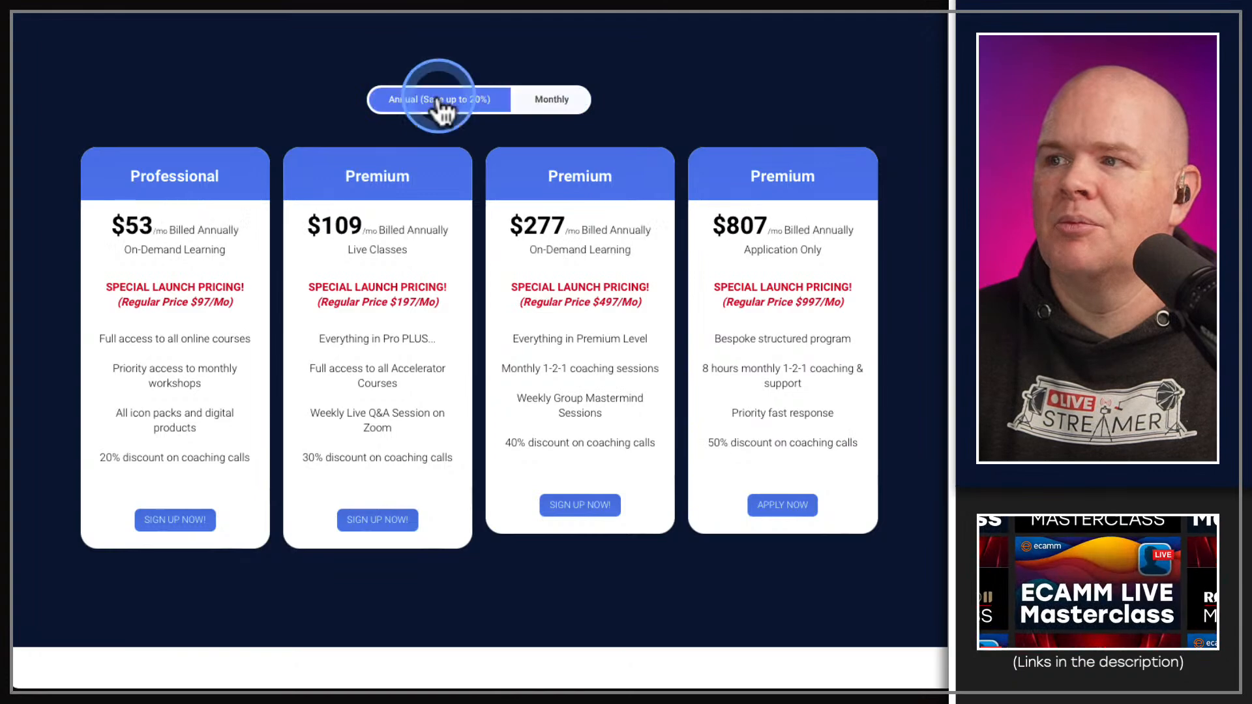